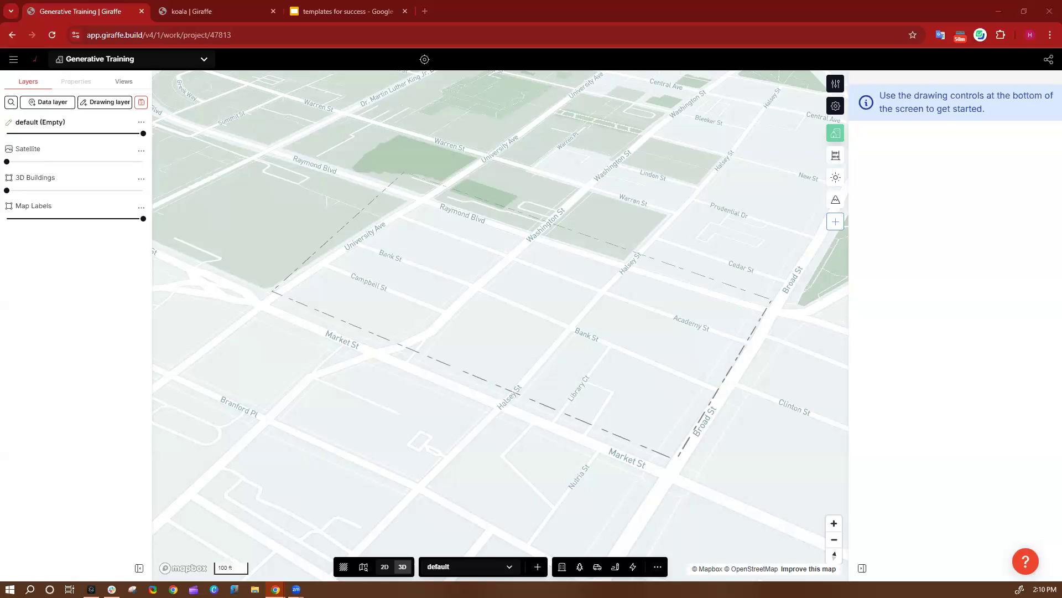
# Draw a rectangle about 87 by 74 ft on the block just south of Bank St and deselect it
pyautogui.click(490, 310)
pyautogui.scroll(7, 490, 309)
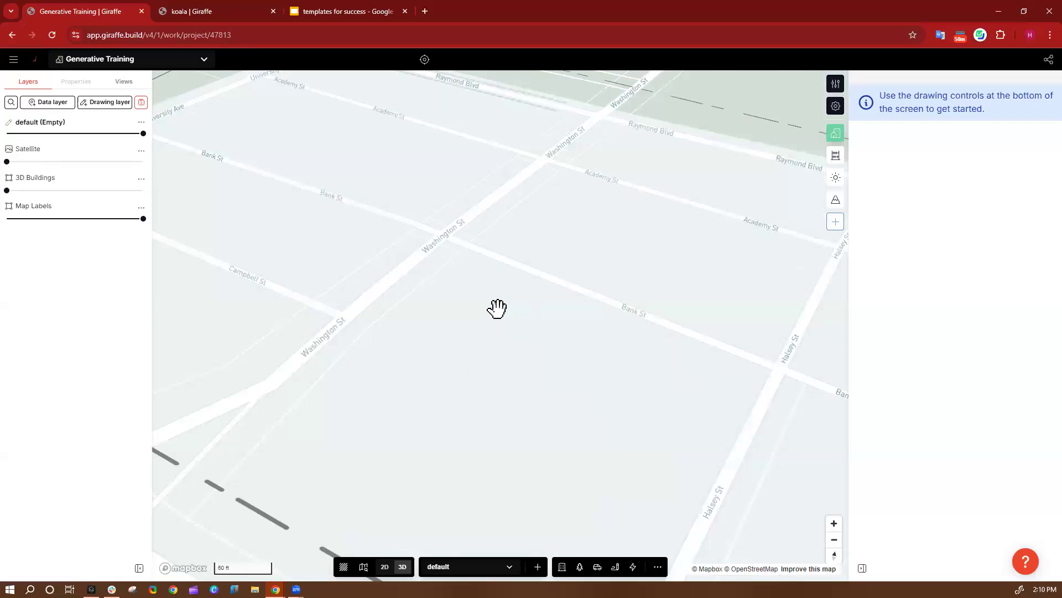
pyautogui.scroll(3, 497, 308)
pyautogui.press('r')
pyautogui.click(483, 276)
pyautogui.click(666, 327)
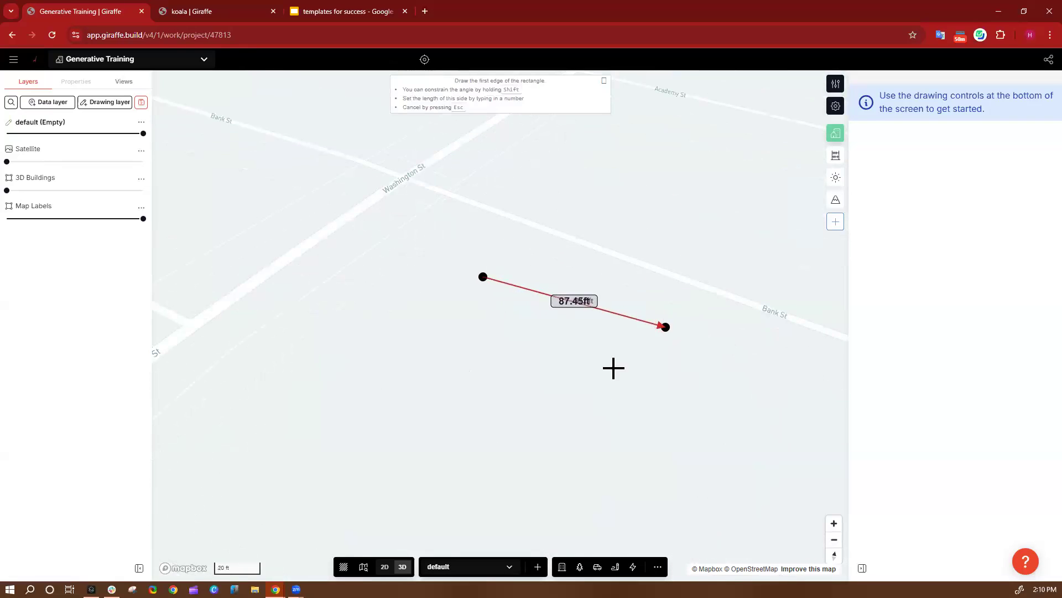
pyautogui.click(608, 443)
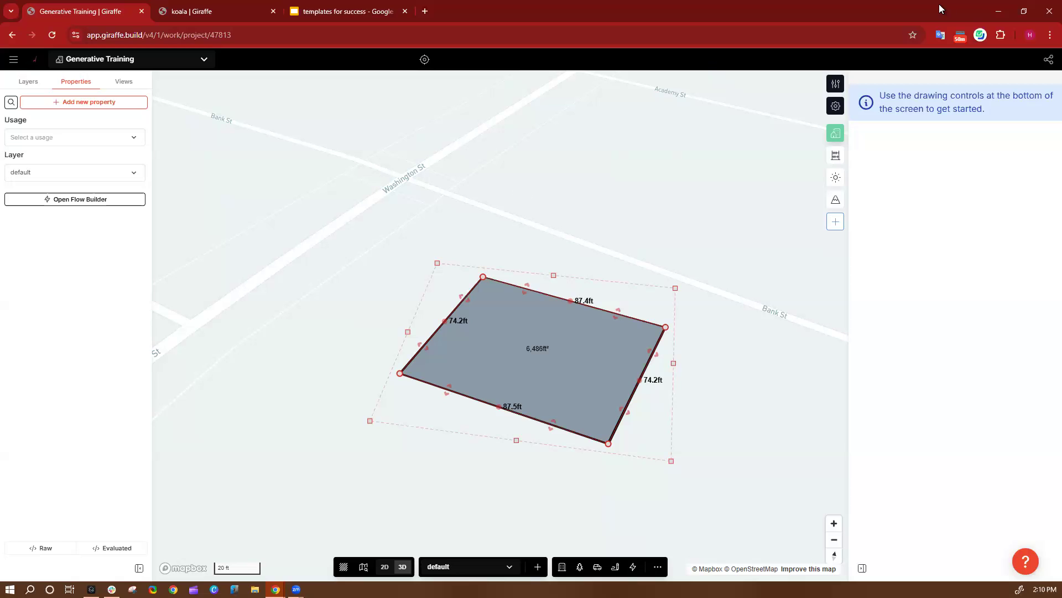
pyautogui.scroll(-3, 482, 206)
pyautogui.scroll(-3, 483, 205)
pyautogui.moveTo(592, 210); pyautogui.dragTo(588, 252)
pyautogui.scroll(3, 423, 287)
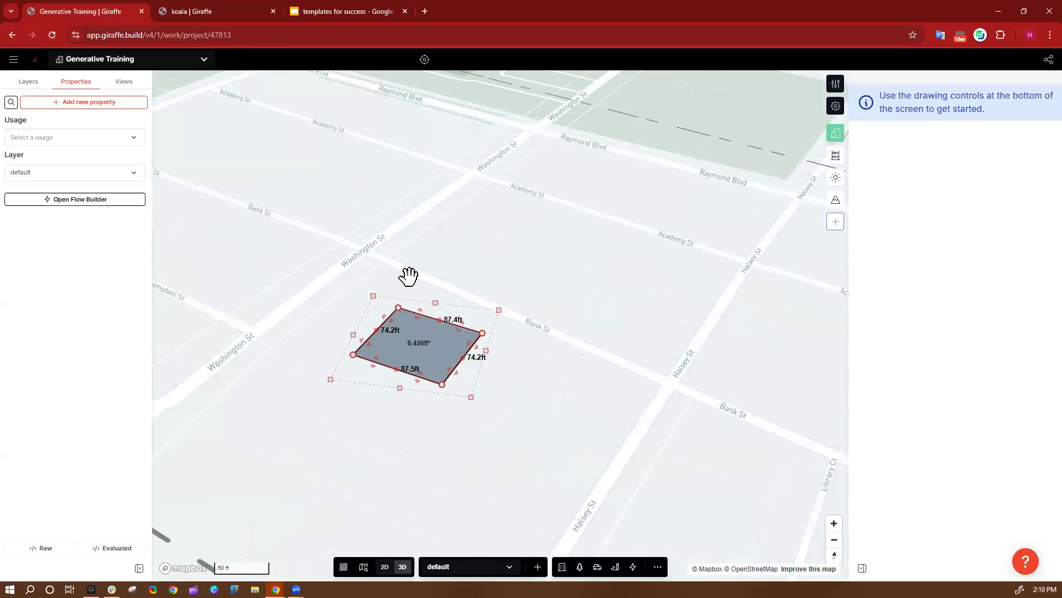
pyautogui.click(395, 285)
pyautogui.scroll(2, 448, 271)
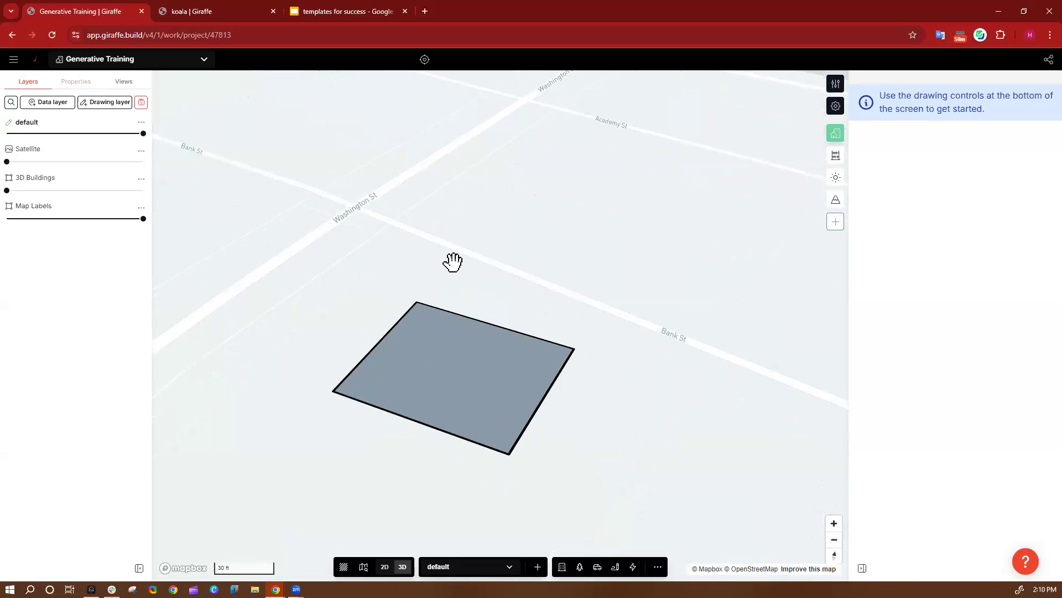
# Place the Residential - Duplex Subdivision example flow as a rectangle about 105 by 106 ft beside the plain rectangle, over Bank St
pyautogui.click(635, 570)
pyautogui.scroll(-2, 701, 332)
pyautogui.scroll(-3, 700, 332)
pyautogui.click(636, 225)
pyautogui.click(455, 267)
pyautogui.click(542, 188)
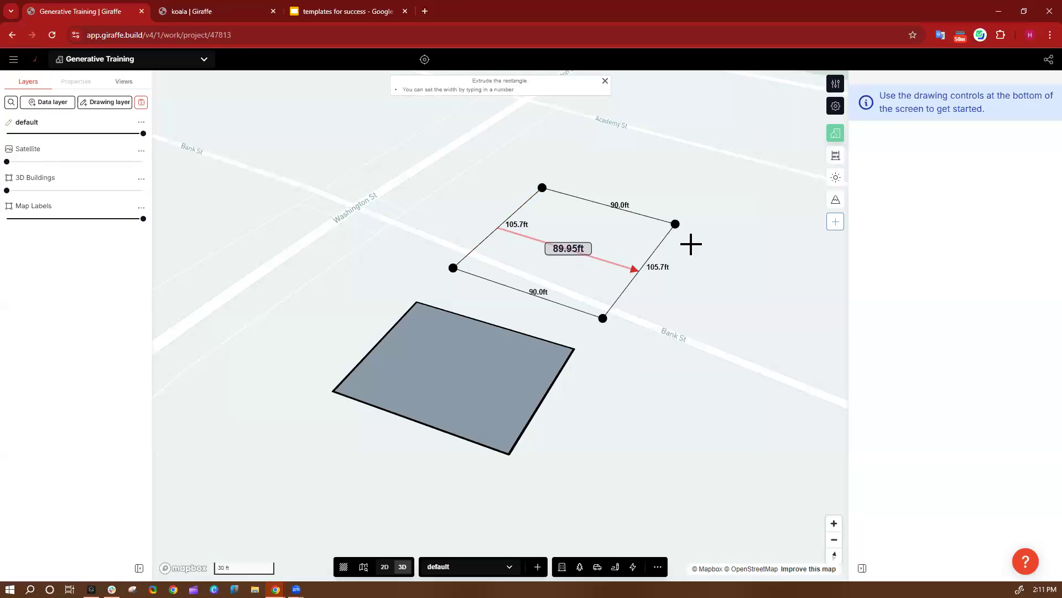
pyautogui.click(813, 343)
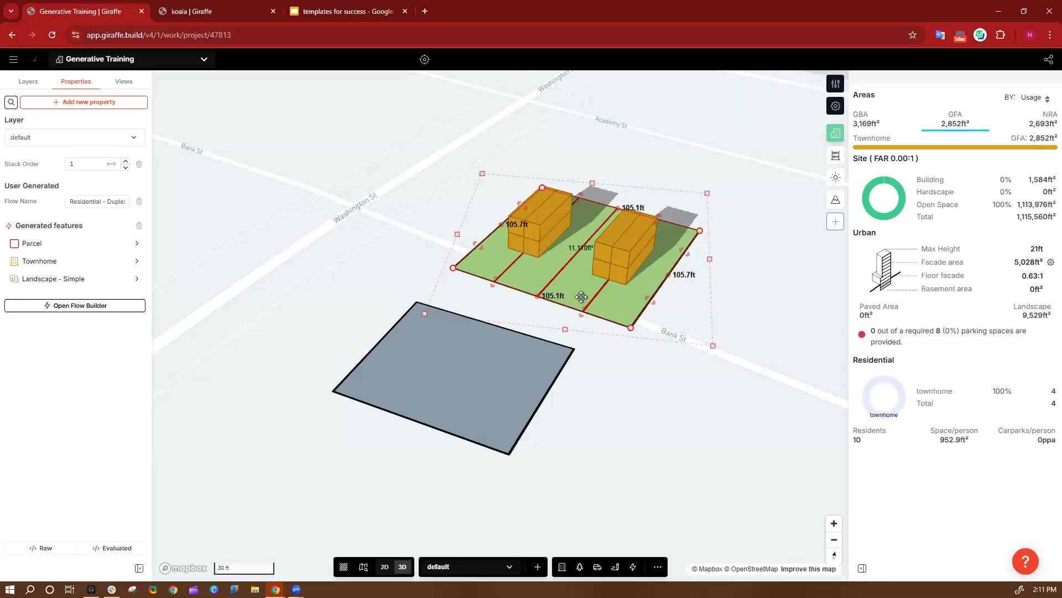
# Reshape the duplex subdivision parcel by moving its edges in and out, ending at about 97 by 97 ft
pyautogui.click(545, 274)
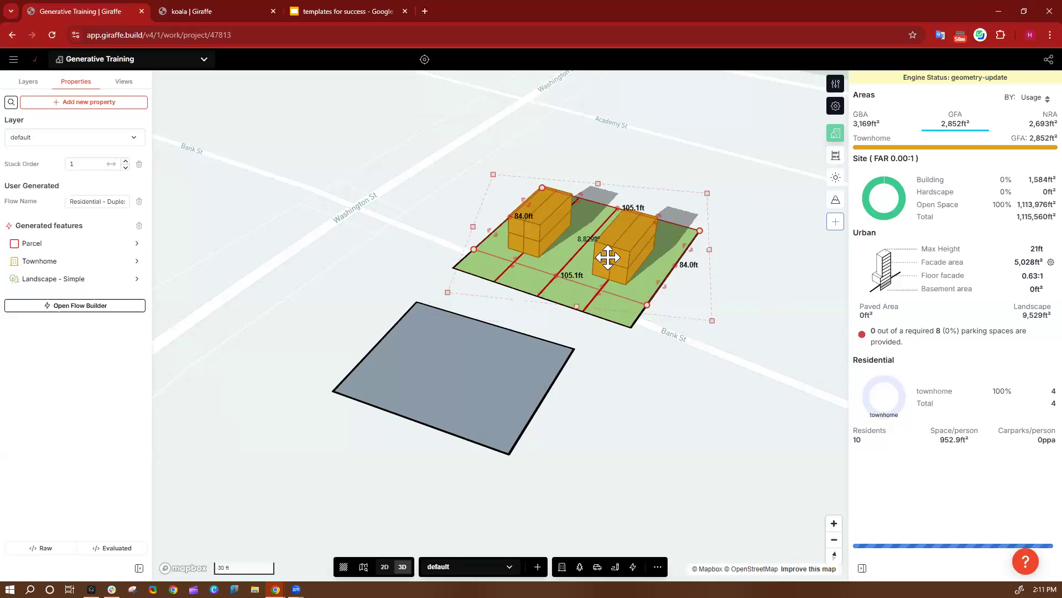
pyautogui.click(493, 231)
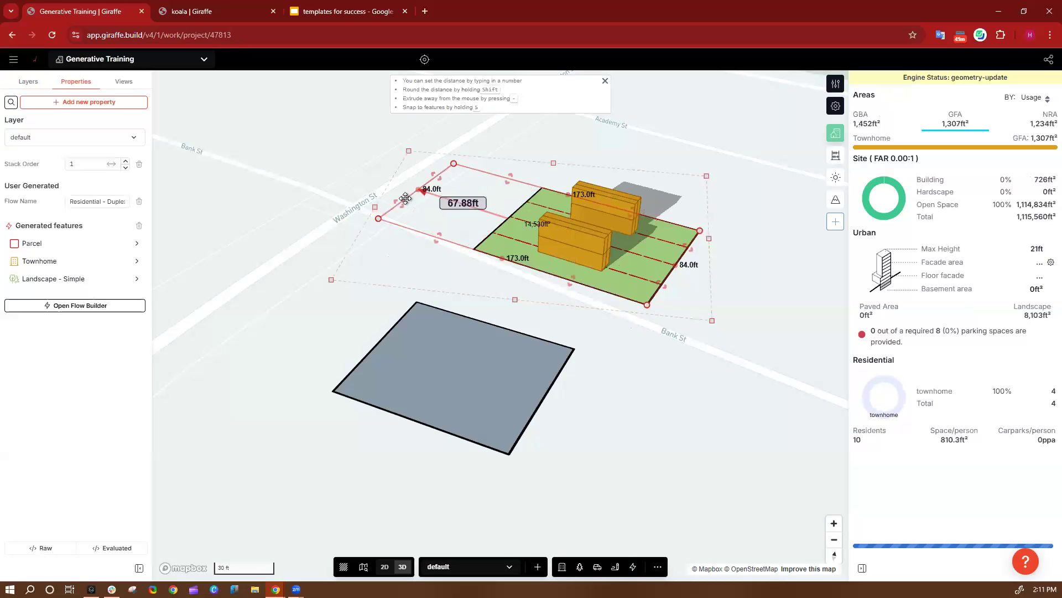
pyautogui.click(505, 235)
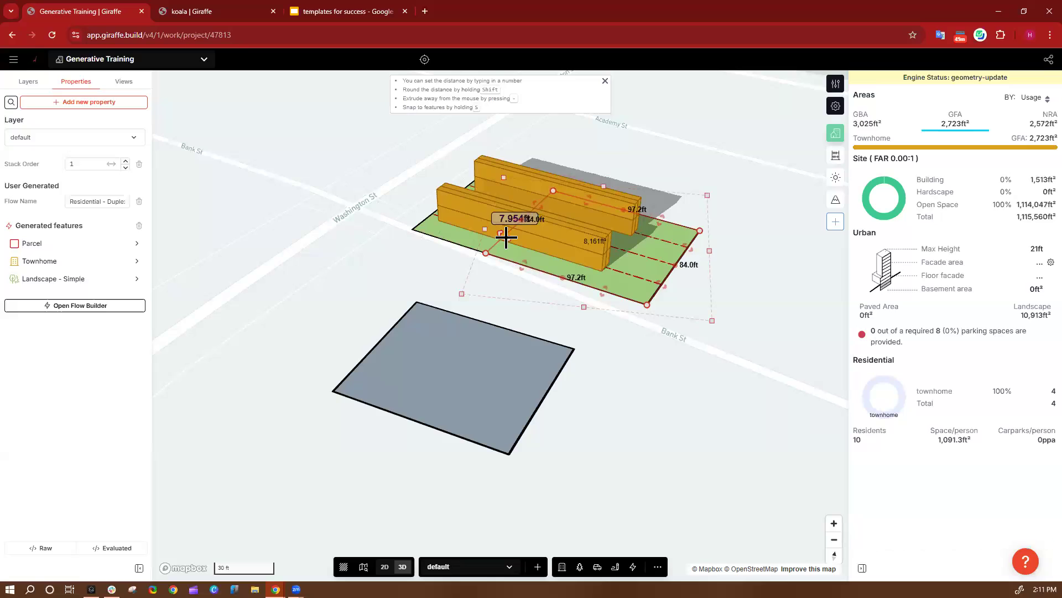
pyautogui.click(670, 218)
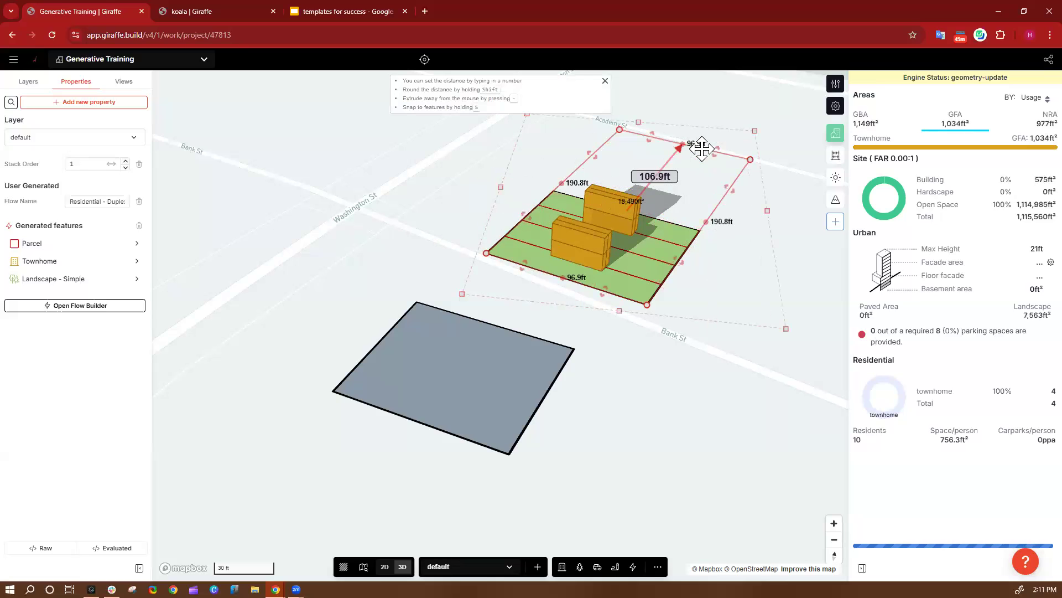
pyautogui.click(710, 158)
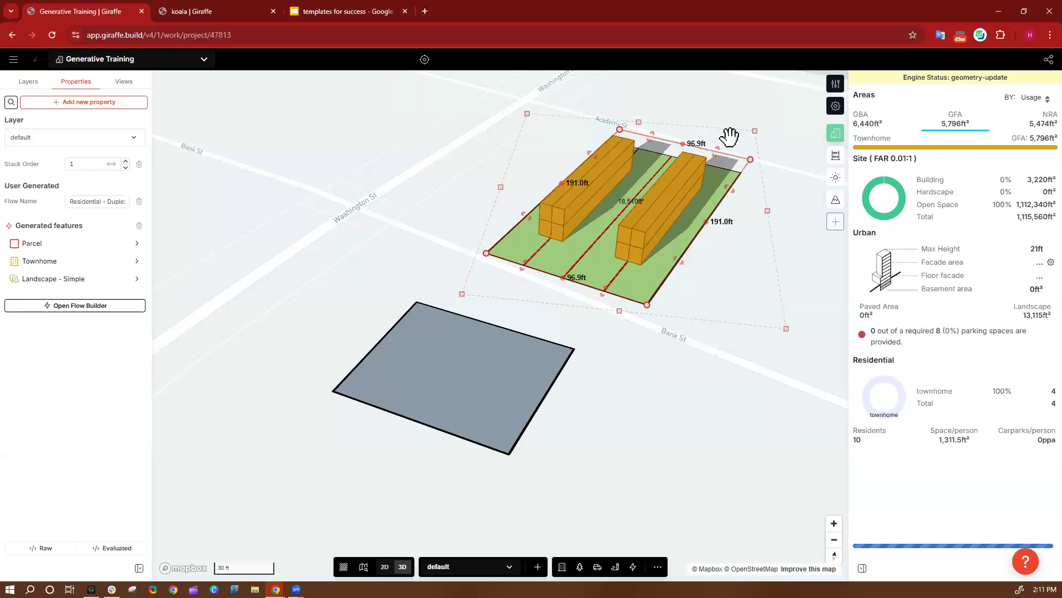
pyautogui.click(715, 149)
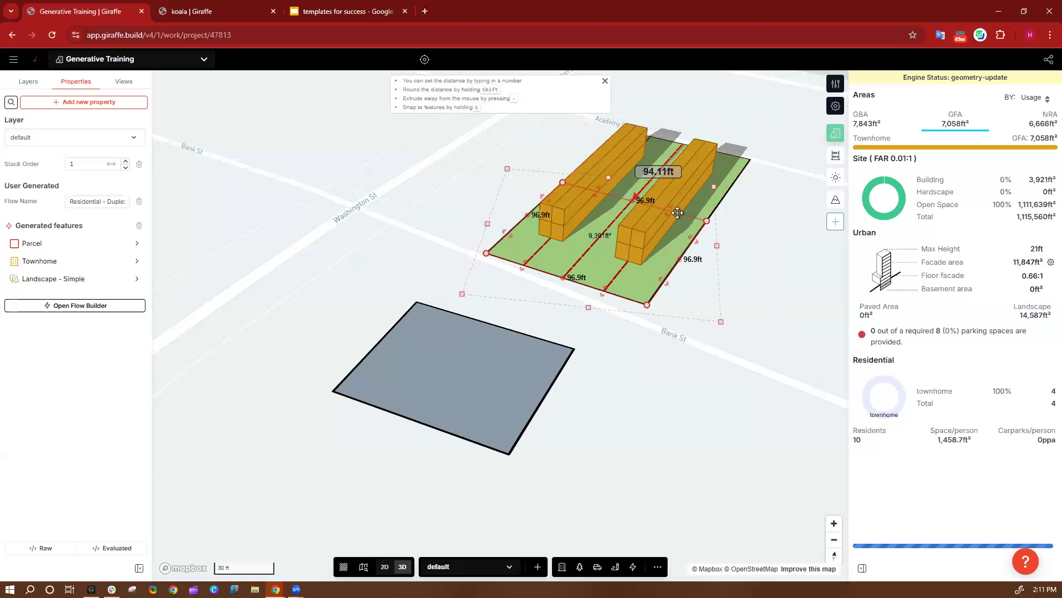
pyautogui.click(807, 318)
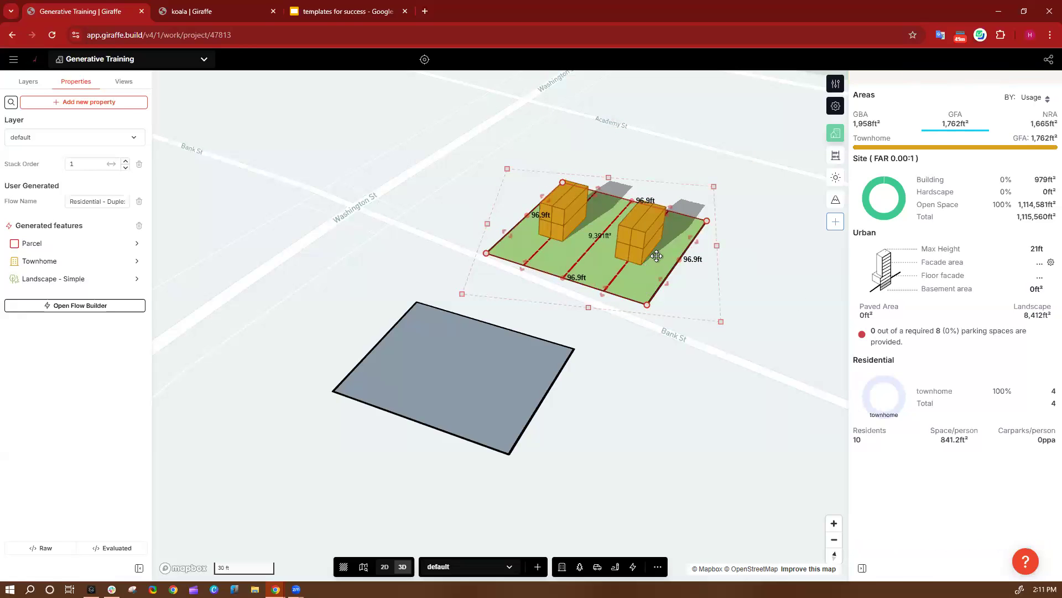
# Delete the duplex subdivision and the plain rectangle from the map
pyautogui.press('Delete')
pyautogui.click(520, 406)
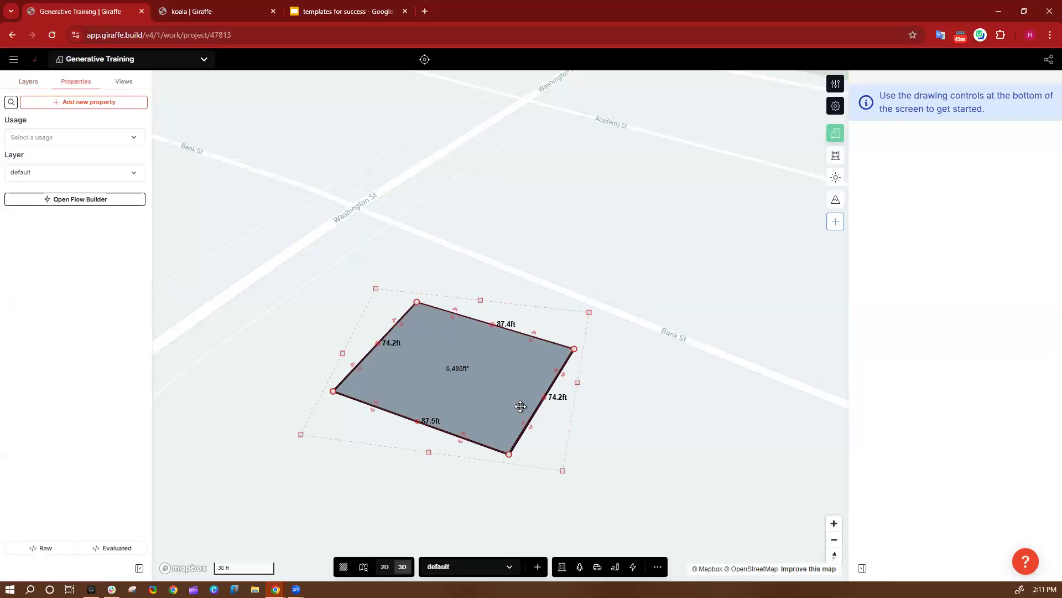
pyautogui.press('Delete')
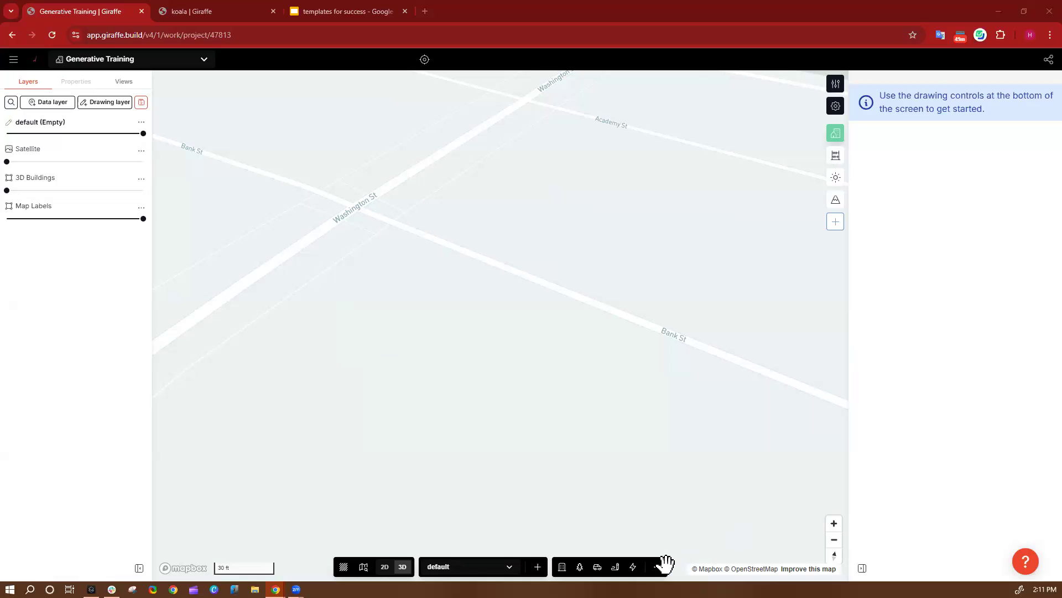
# Place the Landscape - Row of Trees example flow as a line about 205 ft long along Bank St
pyautogui.click(634, 567)
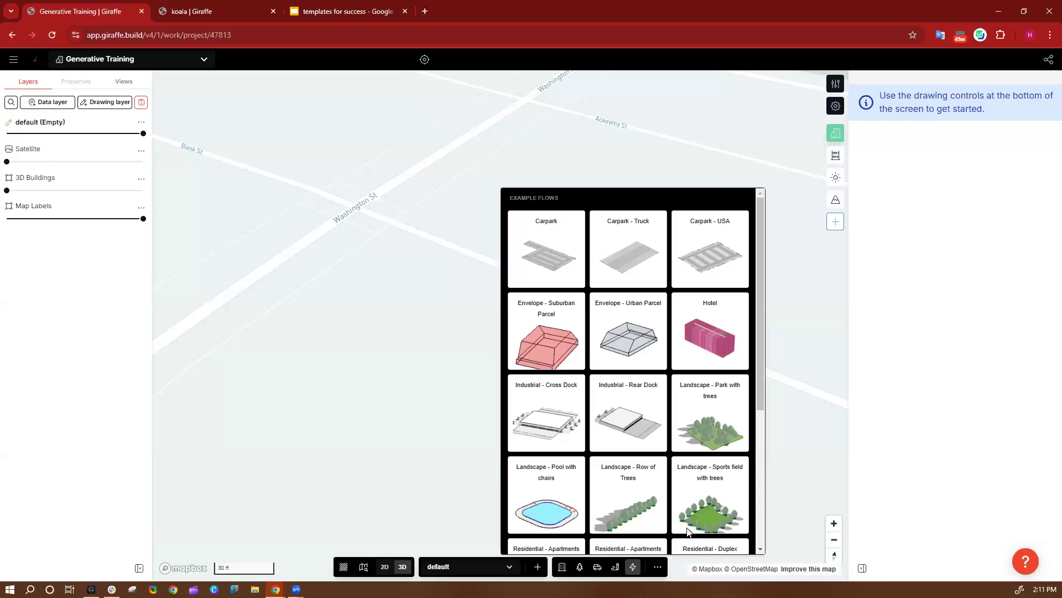
pyautogui.scroll(-4, 712, 274)
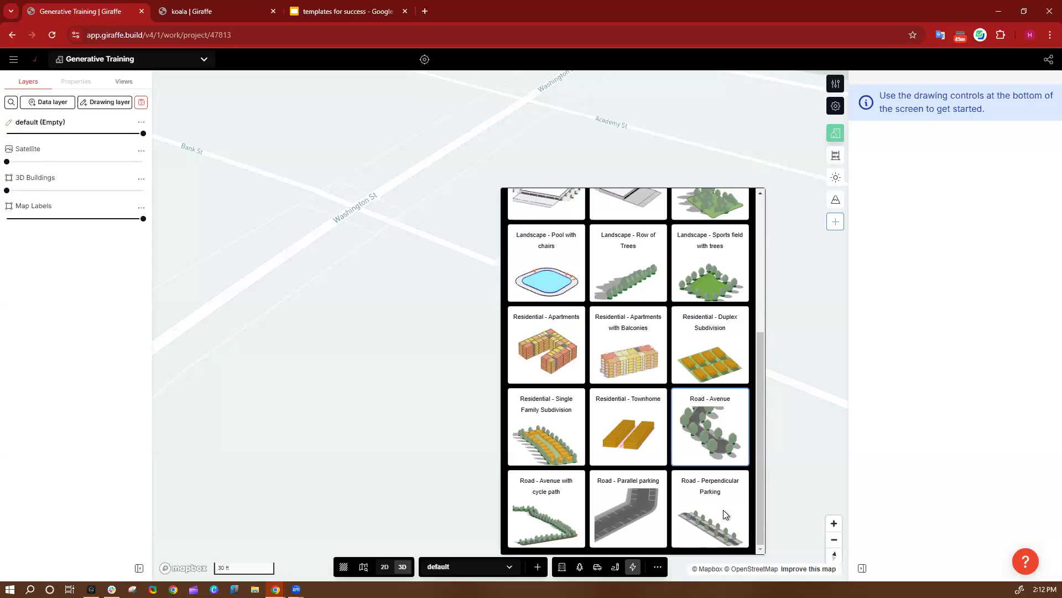
pyautogui.click(631, 234)
pyautogui.click(384, 227)
pyautogui.click(712, 353)
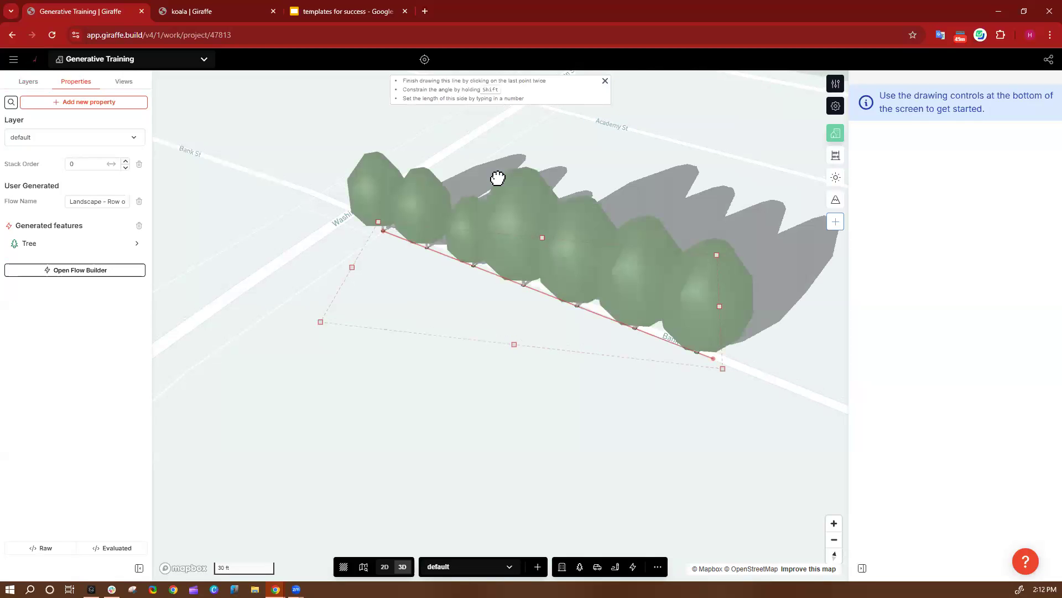
pyautogui.moveTo(578, 469)
pyautogui.mouseDown(button='right')
pyautogui.moveTo(613, 452)
pyautogui.moveTo(589, 449)
pyautogui.moveTo(621, 443)
pyautogui.moveTo(592, 458)
pyautogui.mouseUp(button='right')
pyautogui.click(403, 351)
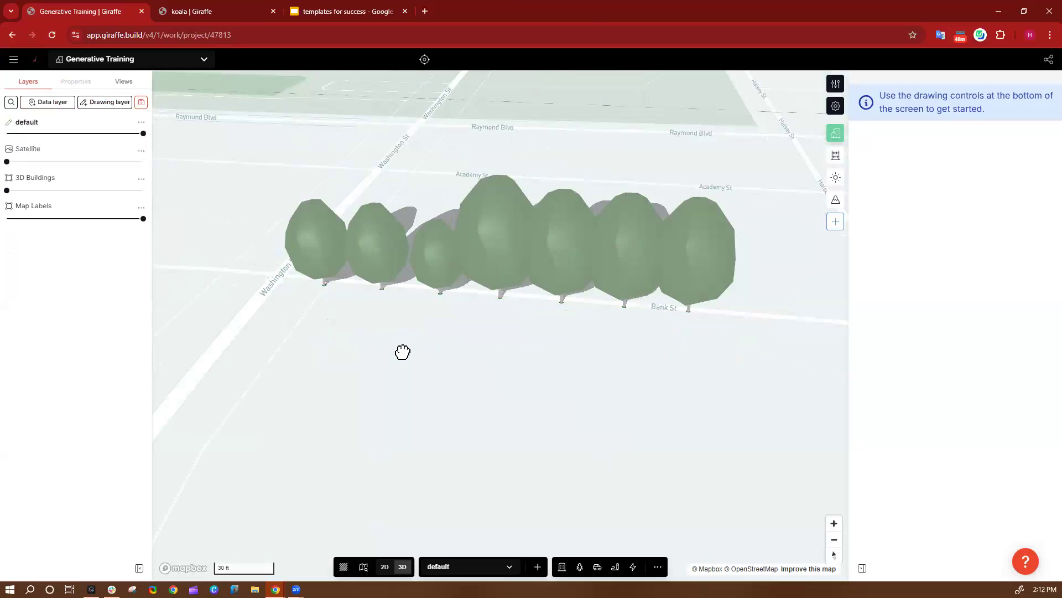
# Draw a straight line about 179 ft long on the empty block south of the row of trees
pyautogui.moveTo(403, 351); pyautogui.dragTo(415, 282)
pyautogui.click(502, 163)
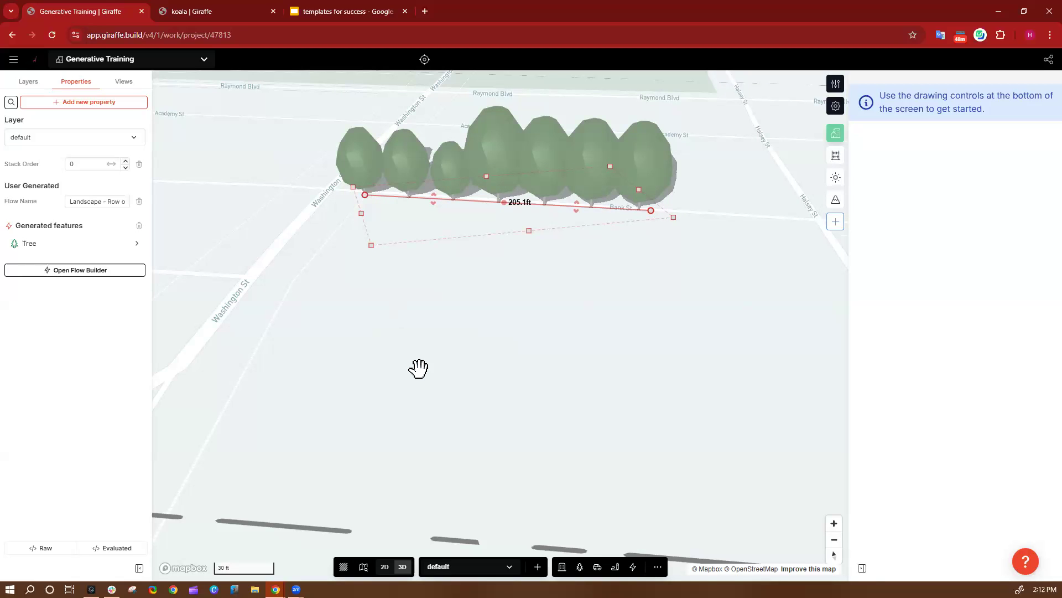
pyautogui.click(409, 354)
pyautogui.moveTo(443, 360); pyautogui.dragTo(465, 350)
pyautogui.press('l')
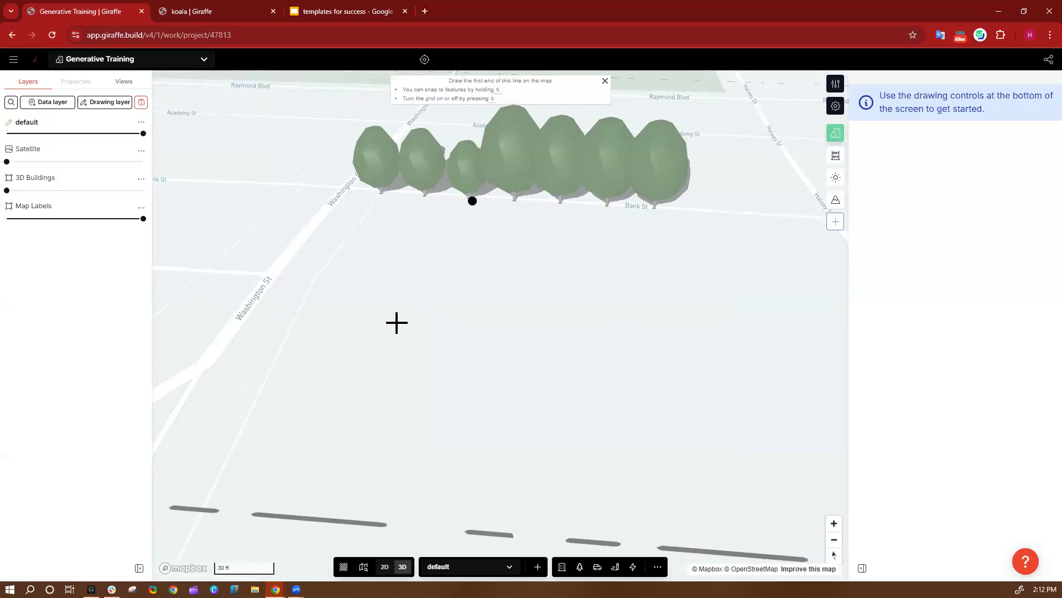
pyautogui.click(365, 267)
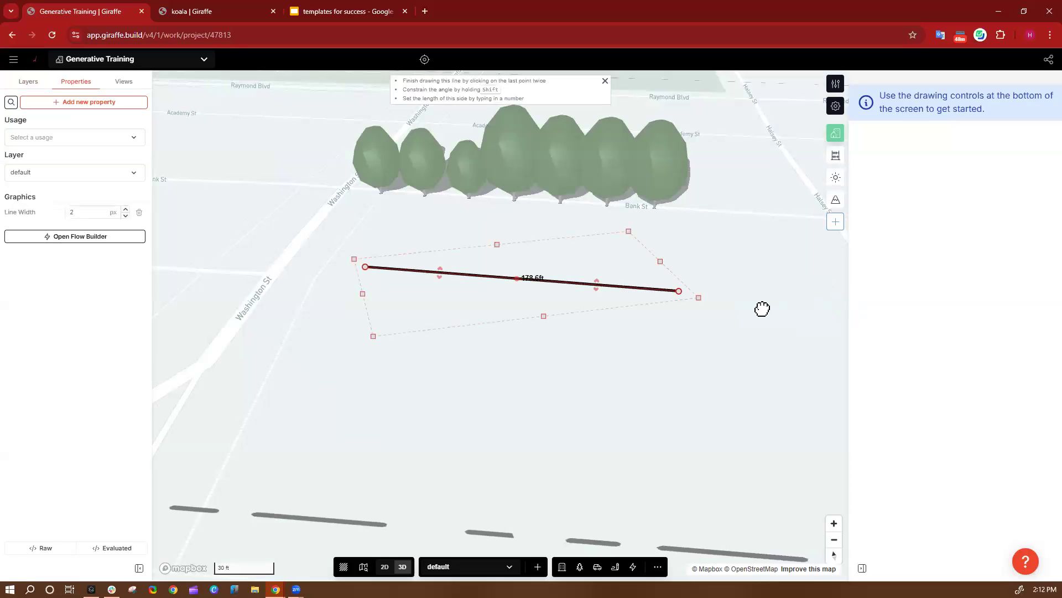
pyautogui.moveTo(762, 308); pyautogui.dragTo(742, 317, button='right')
pyautogui.moveTo(755, 242); pyautogui.dragTo(629, 299, button='right')
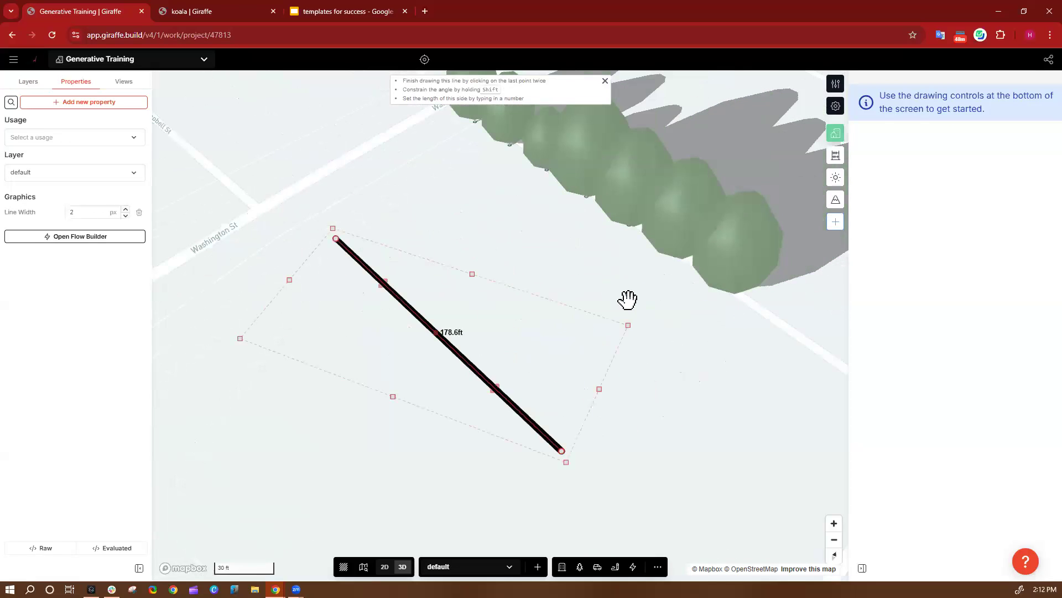
# Open the Flow Builder for the new line and apply the Array raw transformation to it
pyautogui.click(77, 239)
pyautogui.click(76, 240)
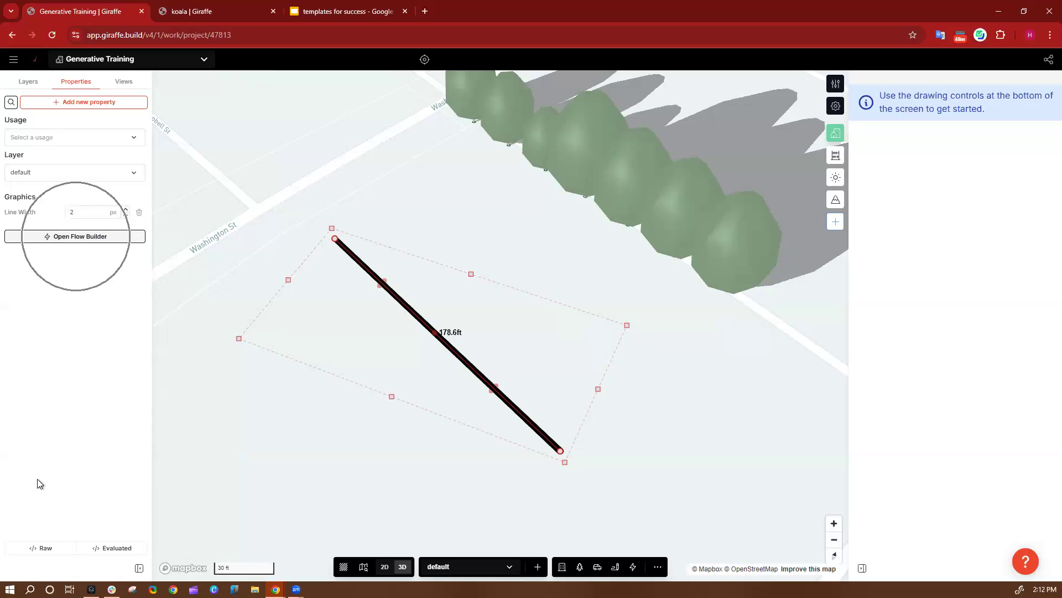
pyautogui.click(66, 239)
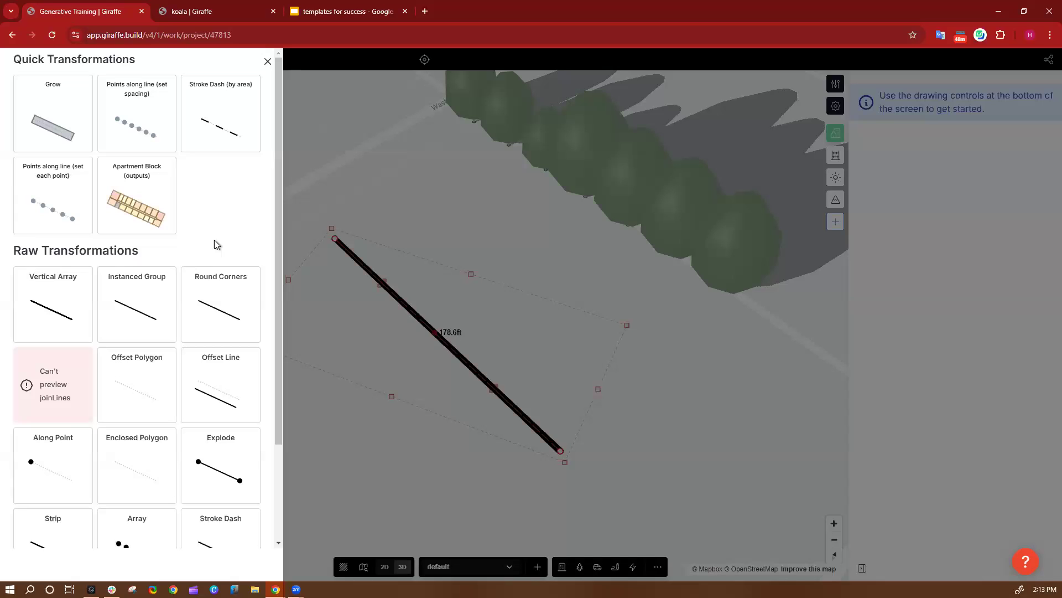
pyautogui.scroll(-2, 219, 171)
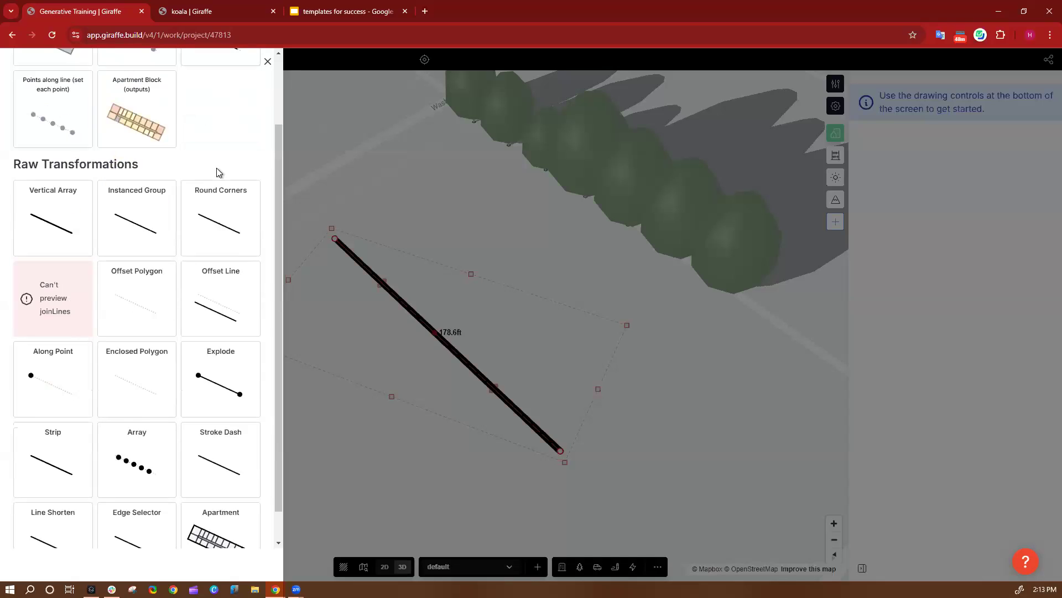
pyautogui.scroll(-1, 219, 171)
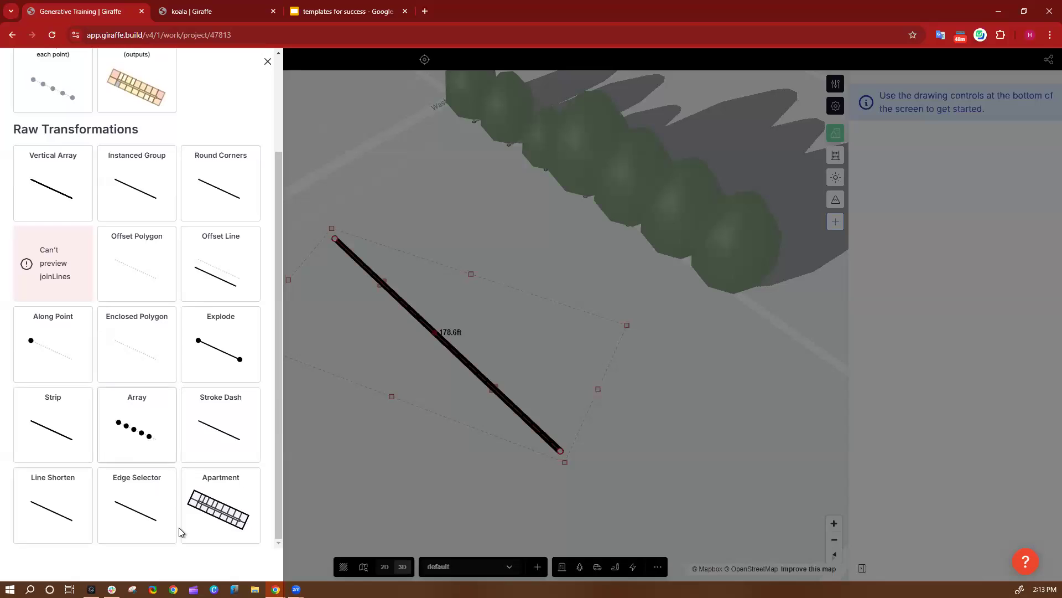
pyautogui.scroll(1, 175, 347)
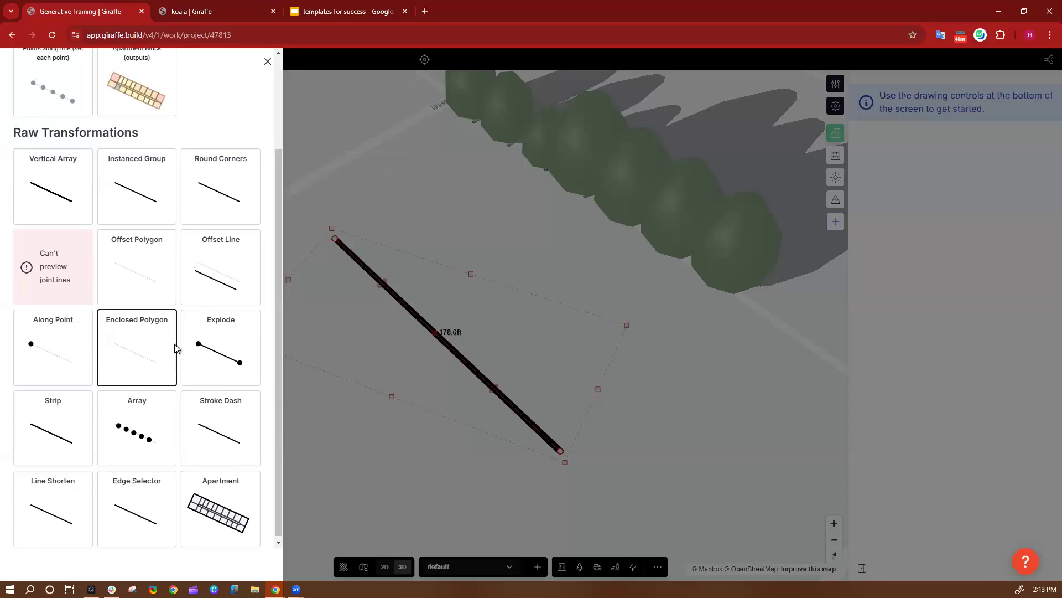
pyautogui.scroll(3, 177, 346)
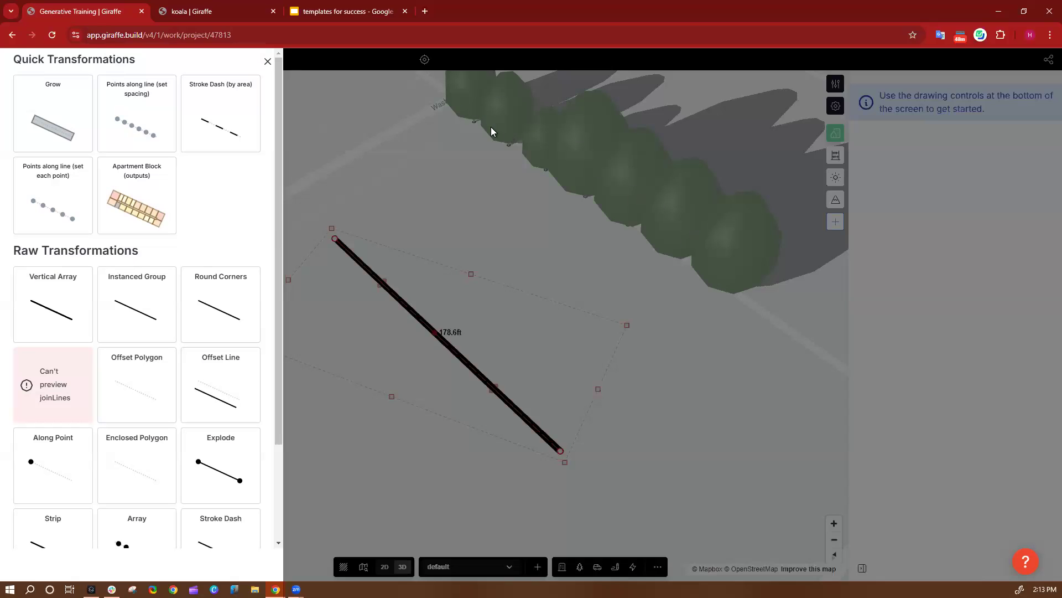
pyautogui.scroll(-3, 220, 202)
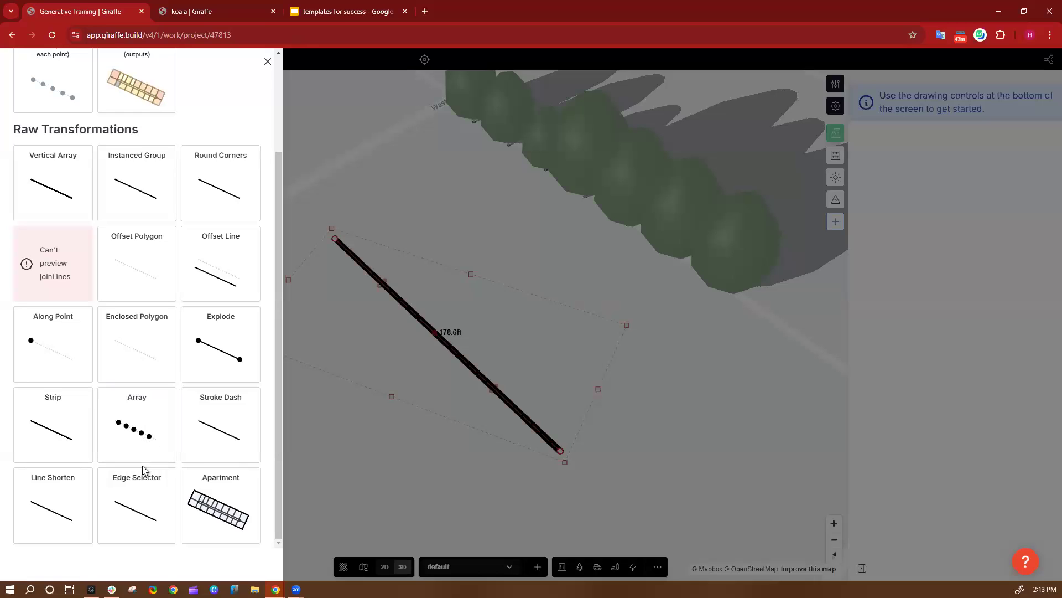
pyautogui.click(147, 417)
pyautogui.moveTo(658, 418); pyautogui.dragTo(688, 411)
pyautogui.moveTo(617, 499); pyautogui.dragTo(637, 501, button='right')
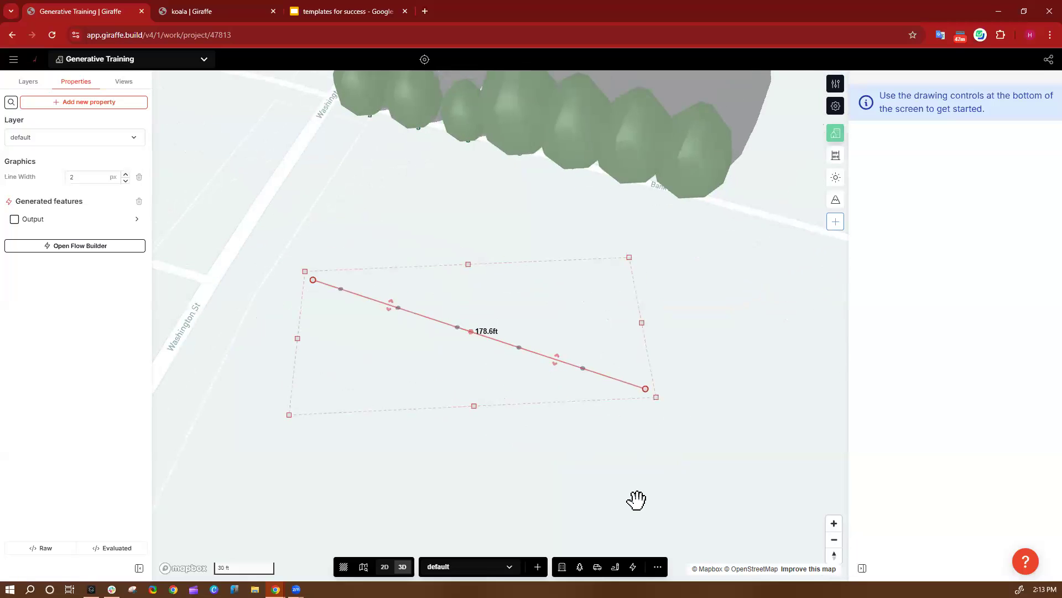
# Lengthen the arrayed line to about 260 ft by moving its endpoint farthest from Washington St outward
pyautogui.click(581, 464)
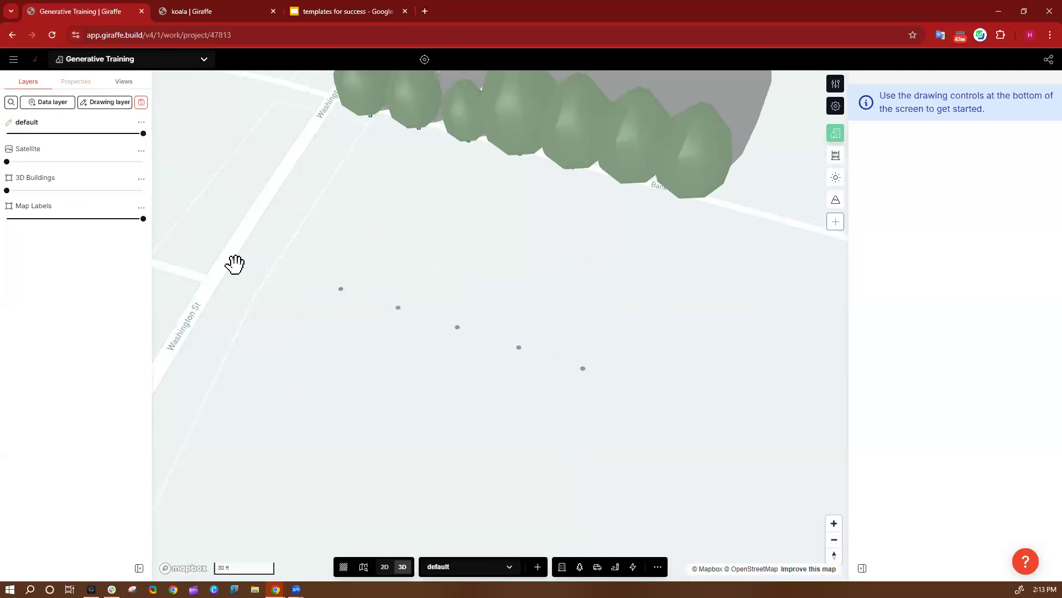
pyautogui.click(582, 370)
pyautogui.moveTo(644, 389); pyautogui.dragTo(820, 444)
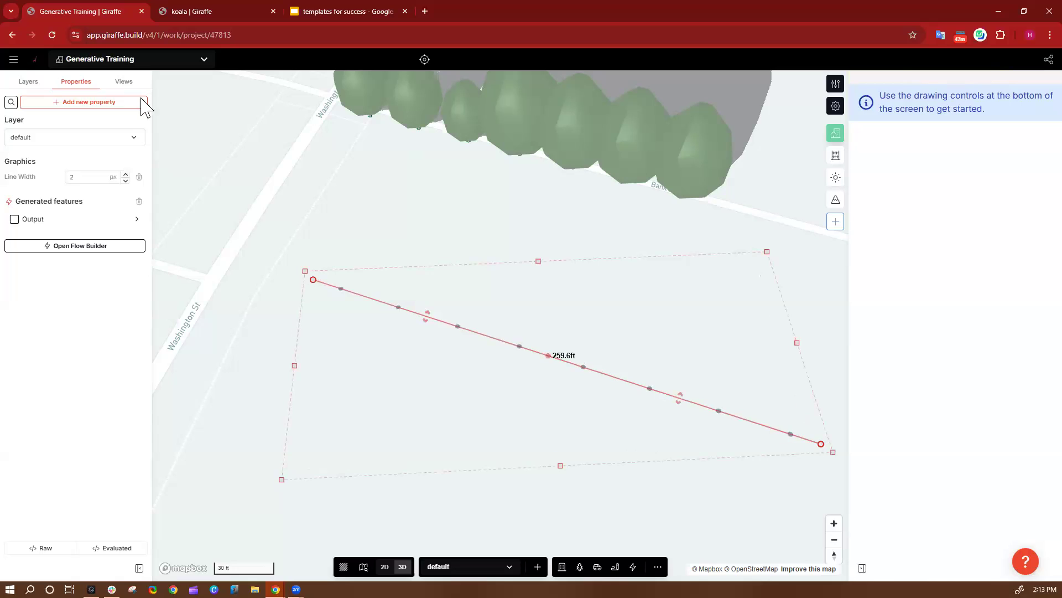
pyautogui.moveTo(548, 355); pyautogui.dragTo(562, 332)
pyautogui.moveTo(598, 275); pyautogui.dragTo(566, 361)
pyautogui.moveTo(664, 290); pyautogui.dragTo(605, 266)
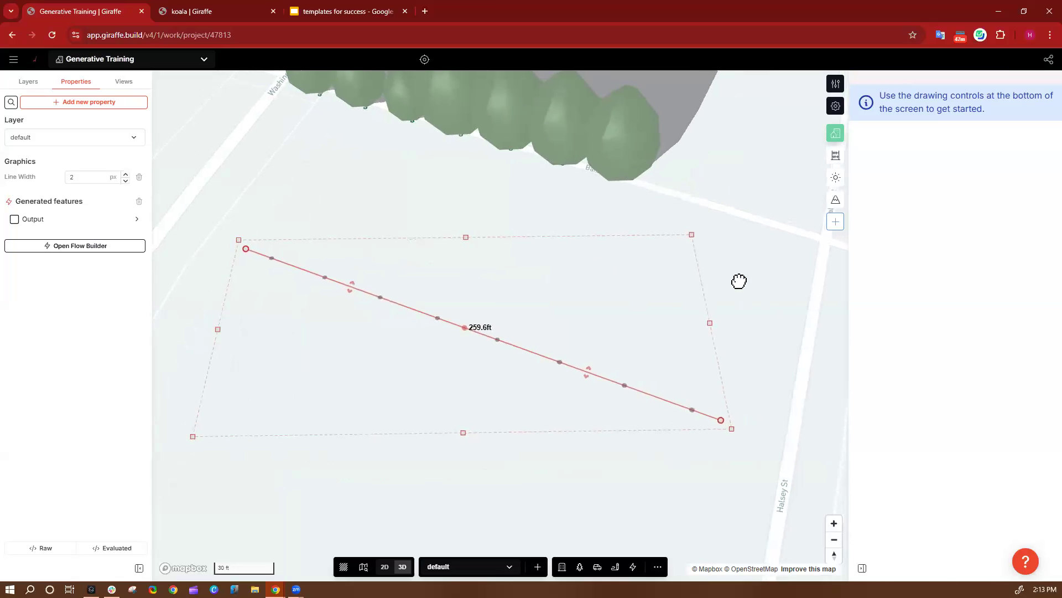
# Shorten the arrayed line to about 179 ft by moving its endpoint nearest Washington St inward
pyautogui.click(774, 427)
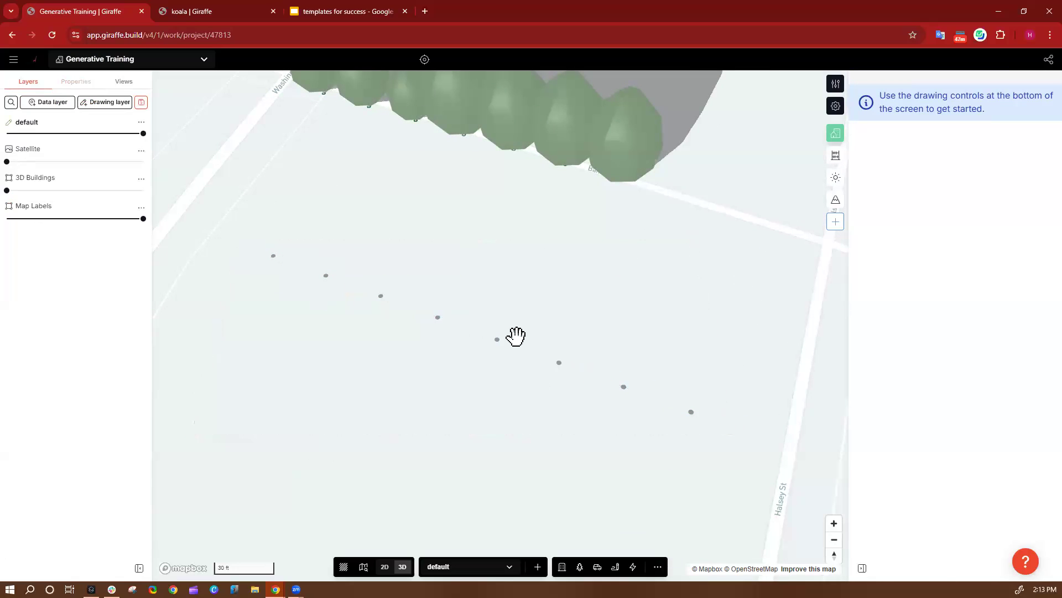
pyautogui.click(691, 411)
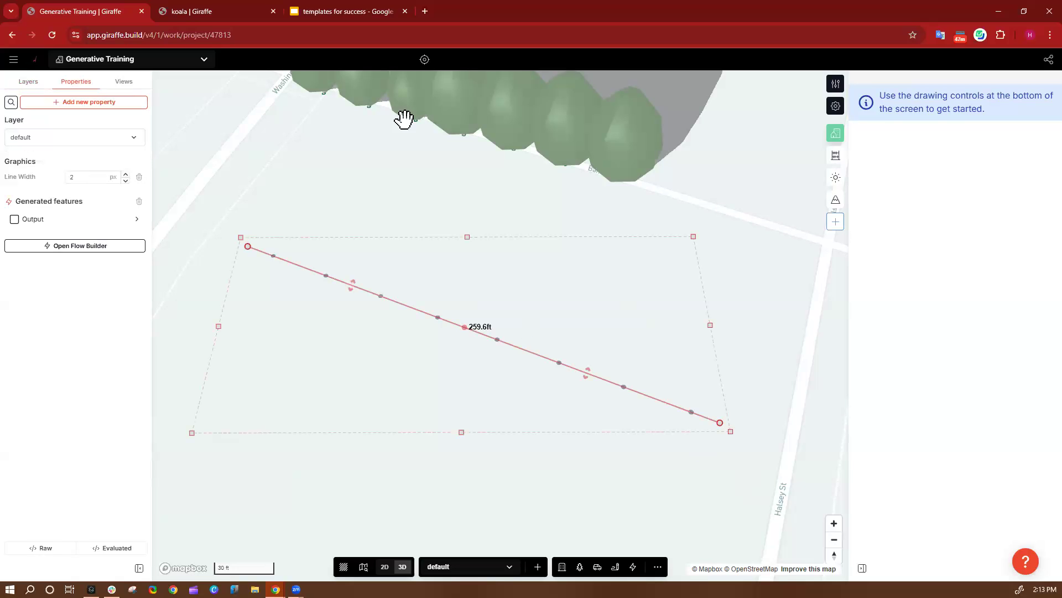
pyautogui.moveTo(247, 245); pyautogui.dragTo(386, 286)
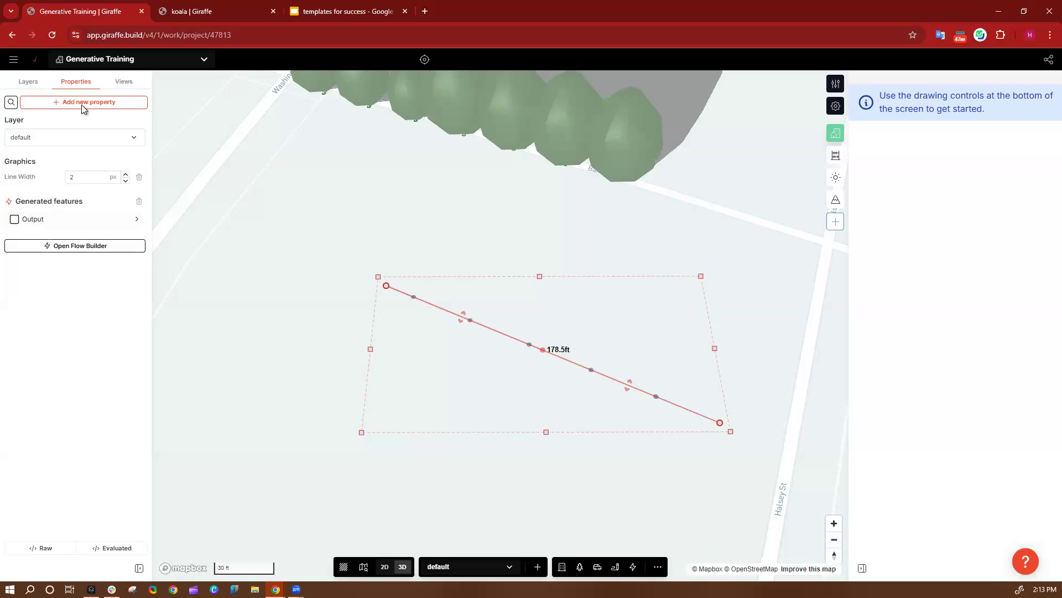
# Open the line's generated Output feature and set its usage to Tree
pyautogui.press('ctrl')
pyautogui.press('ctrl')
pyautogui.press('ctrl')
pyautogui.press('ctrl')
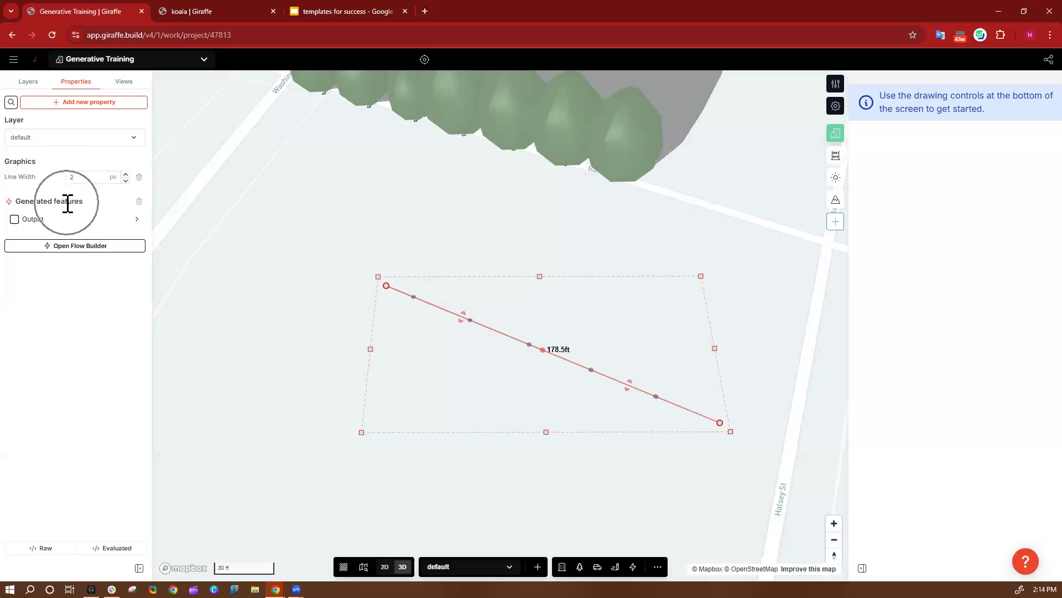
pyautogui.tripleClick(60, 201)
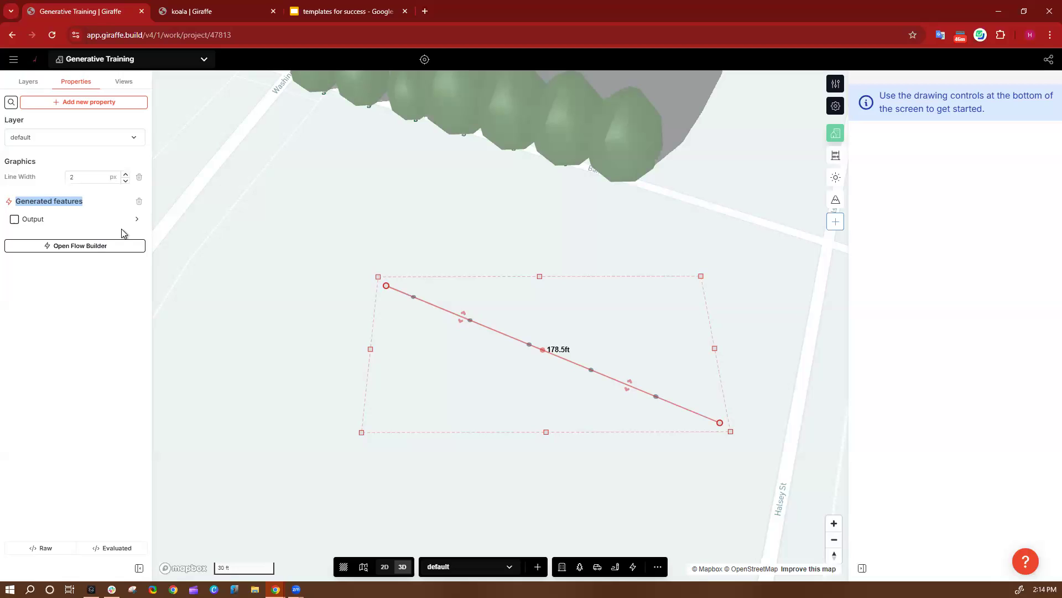
pyautogui.click(45, 221)
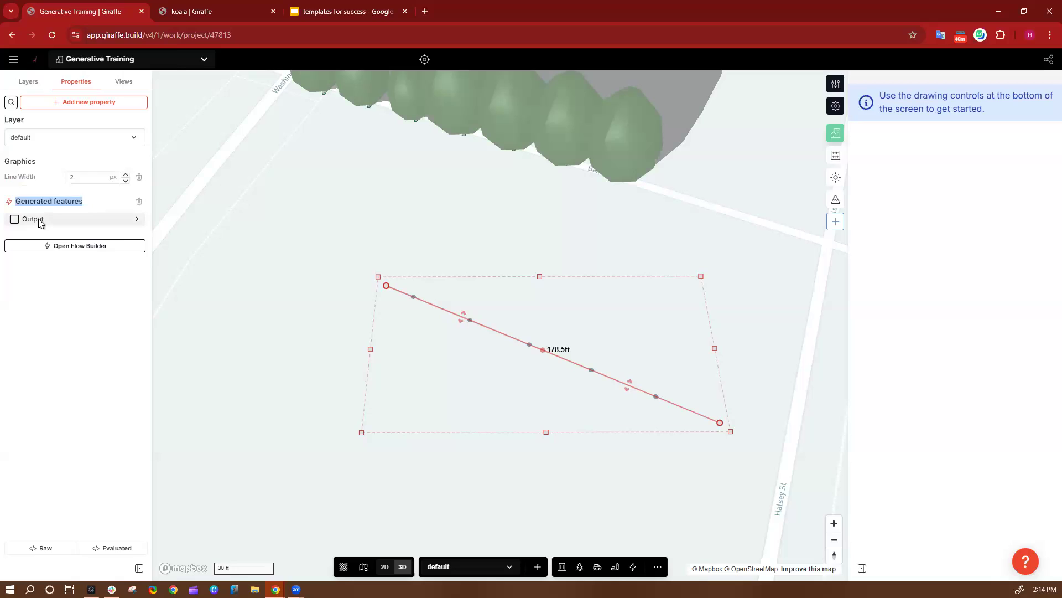
pyautogui.click(40, 221)
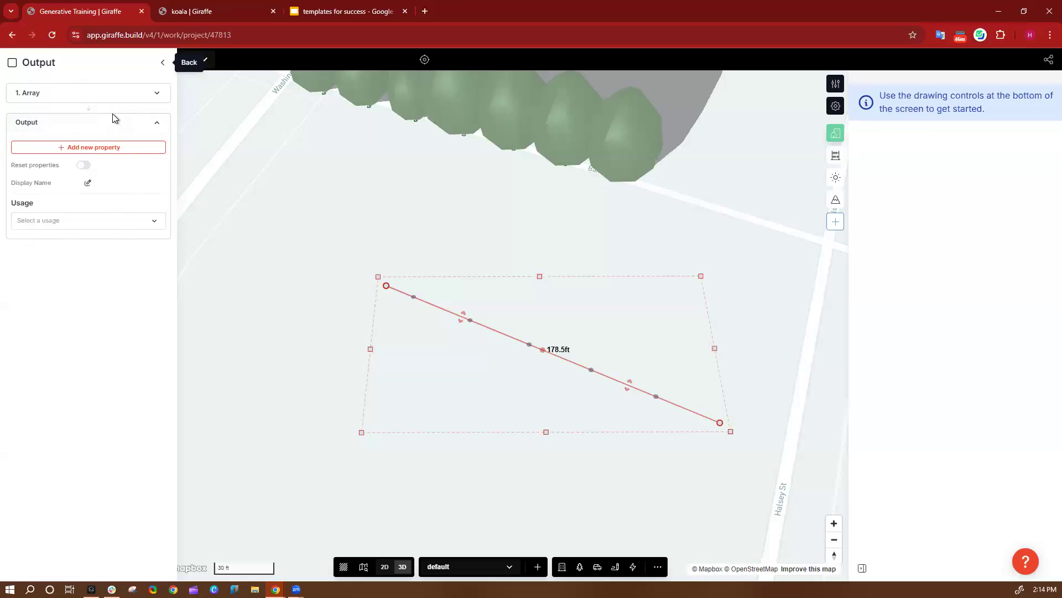
pyautogui.click(43, 221)
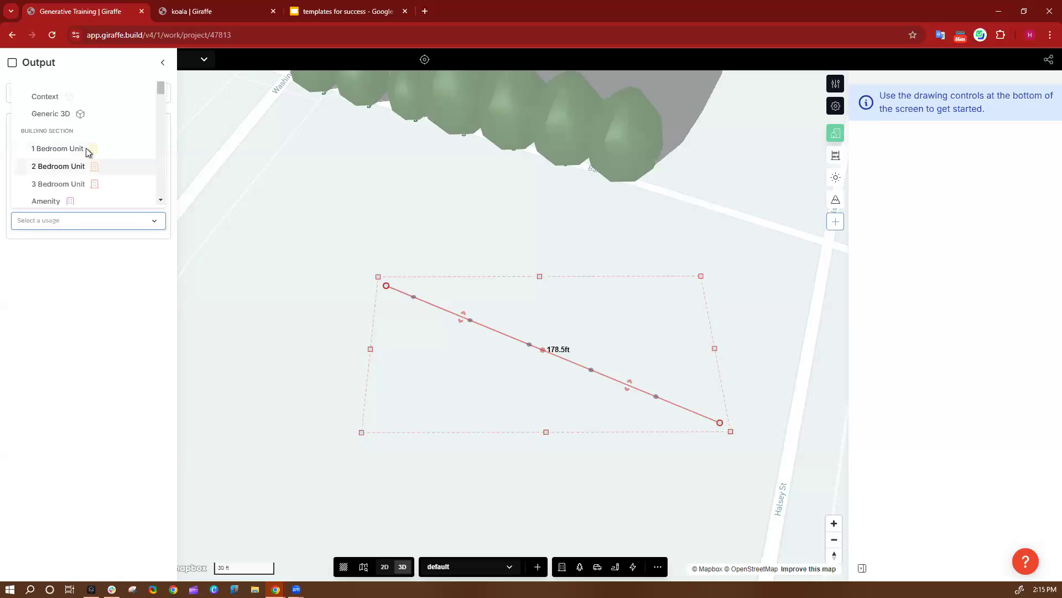
pyautogui.write('tre')
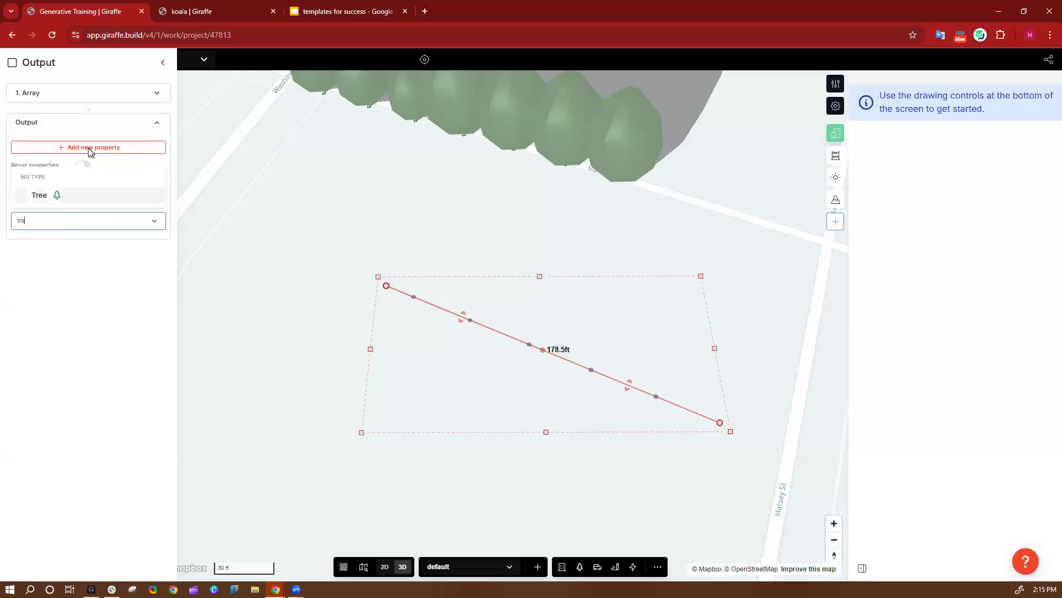
pyautogui.click(56, 196)
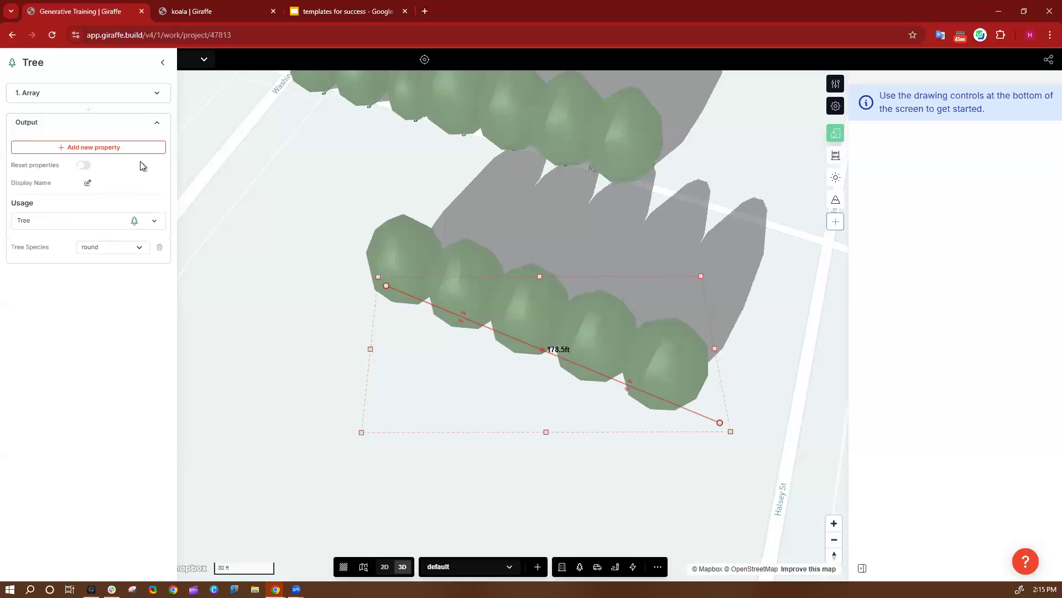
# Lengthen the tree line to about 278 ft by moving both endpoints outward, towards Halsey St and Washington St
pyautogui.moveTo(581, 479); pyautogui.dragTo(723, 419, button='right')
pyautogui.moveTo(716, 418); pyautogui.dragTo(802, 469)
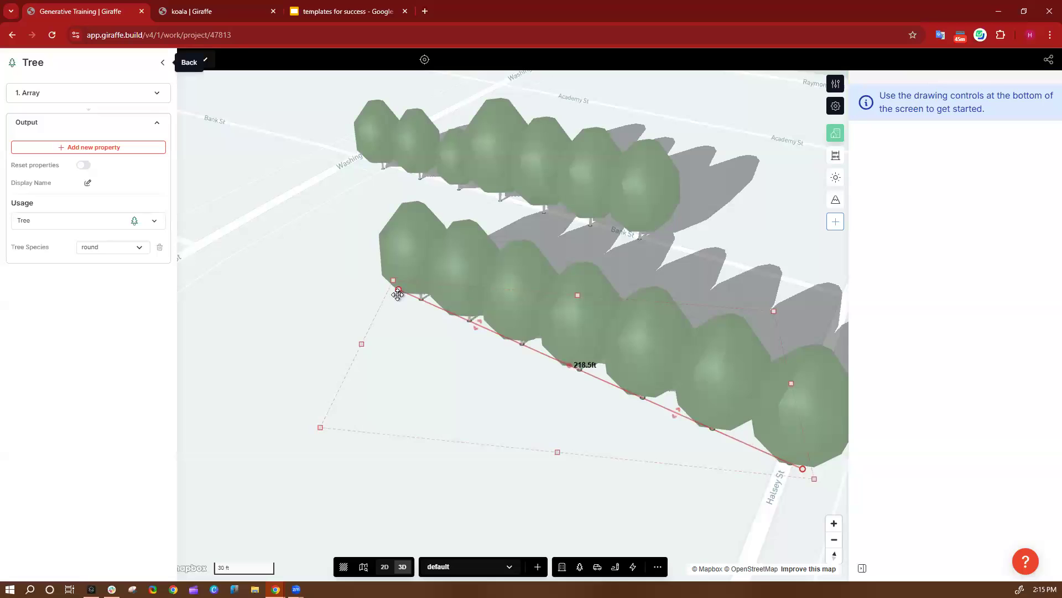
pyautogui.moveTo(396, 288); pyautogui.dragTo(310, 264)
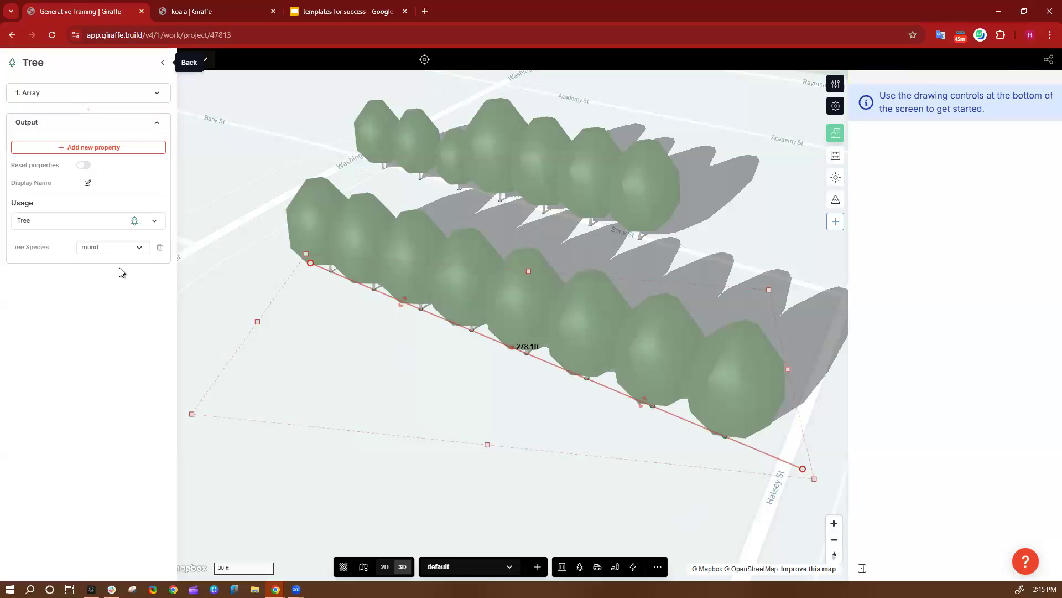
# Try the pine tree species on the new row of trees and set it back to round
pyautogui.click(139, 248)
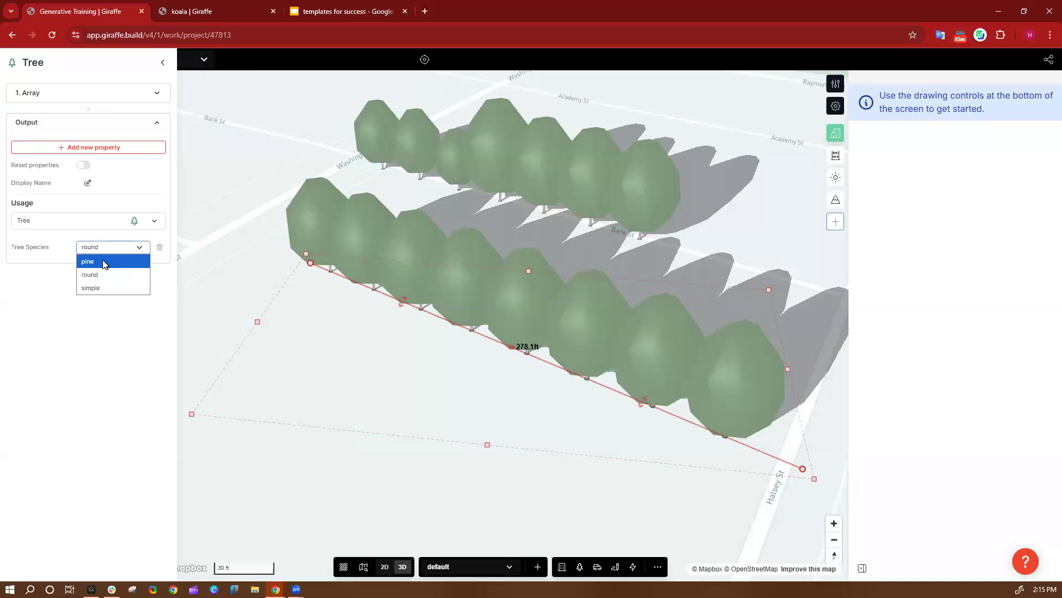
pyautogui.click(88, 261)
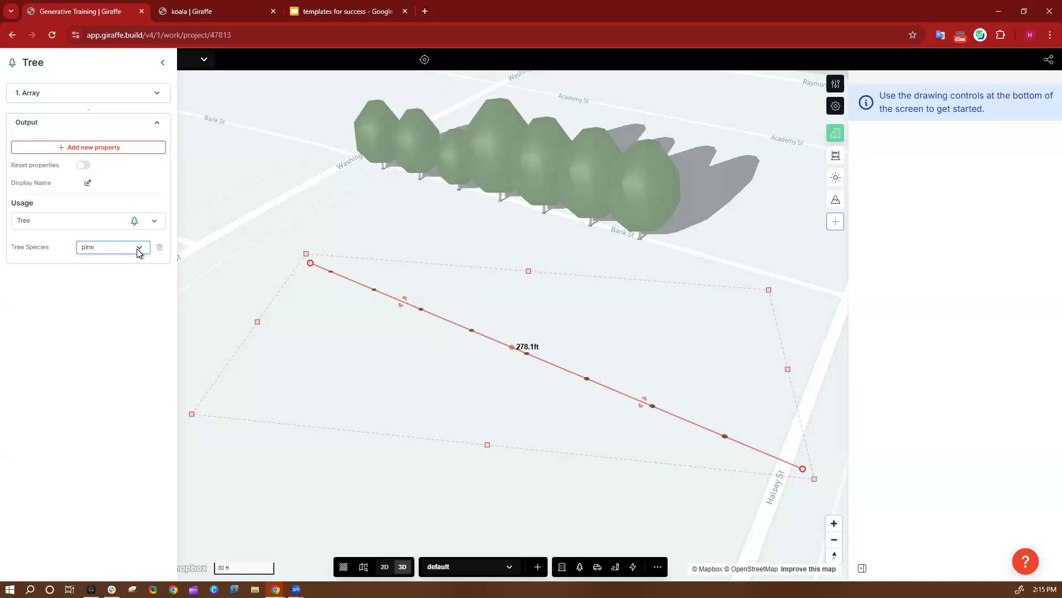
pyautogui.scroll(-6, 467, 271)
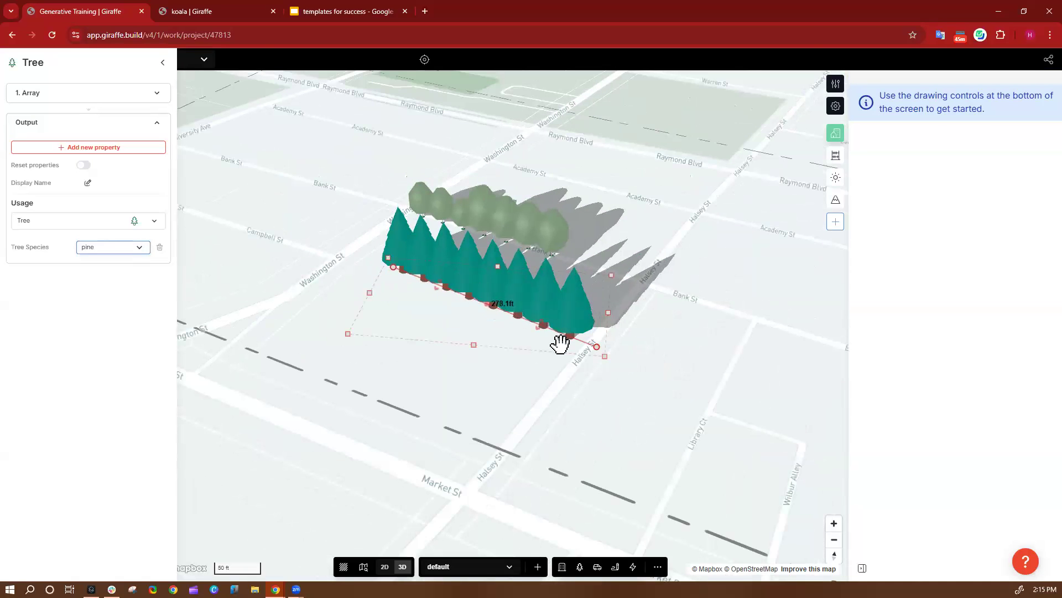
pyautogui.scroll(5, 467, 277)
pyautogui.click(102, 247)
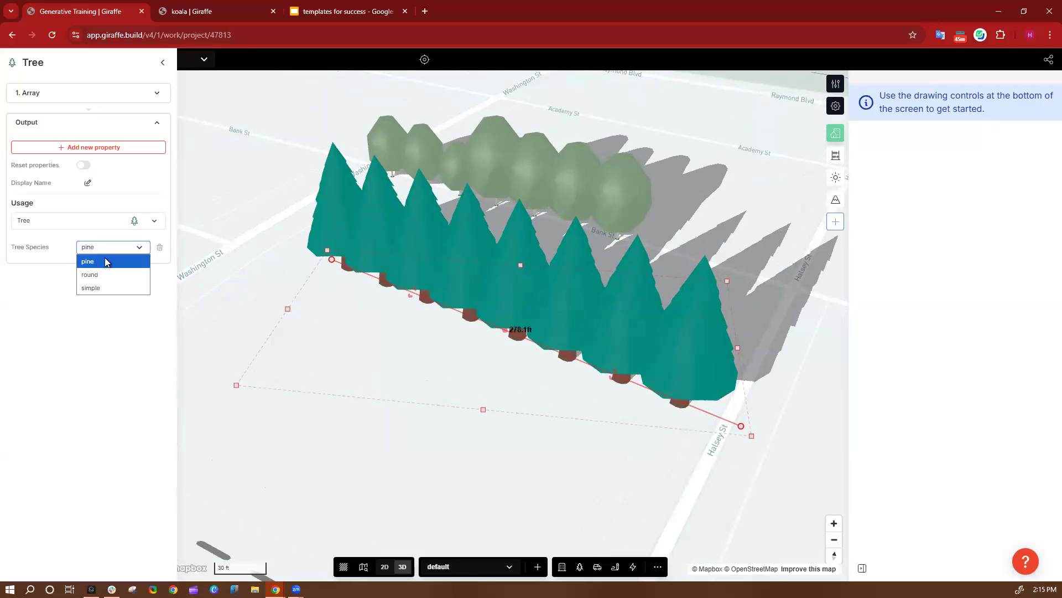
pyautogui.click(105, 275)
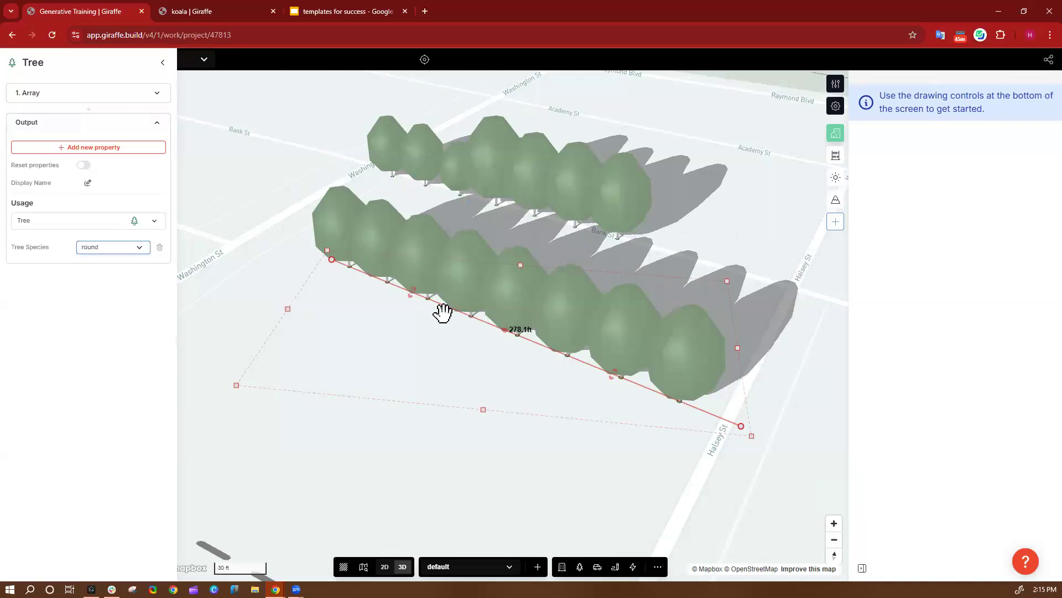
# Stretch the line at its Washington St endpoint to about 301 ft and bring it back to about 272 ft
pyautogui.moveTo(334, 256); pyautogui.dragTo(267, 228)
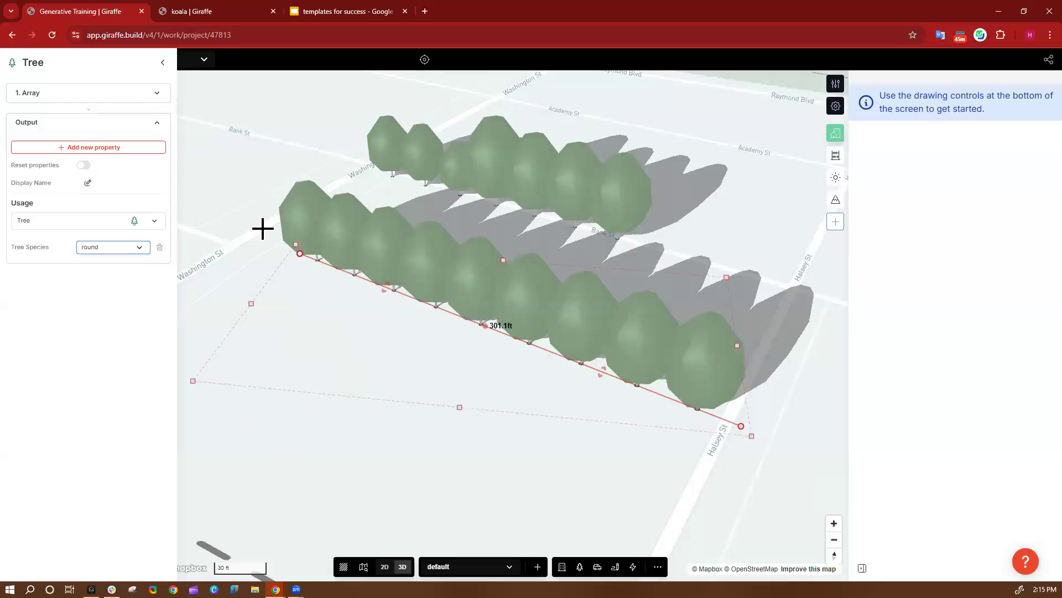
pyautogui.moveTo(343, 256); pyautogui.dragTo(347, 256)
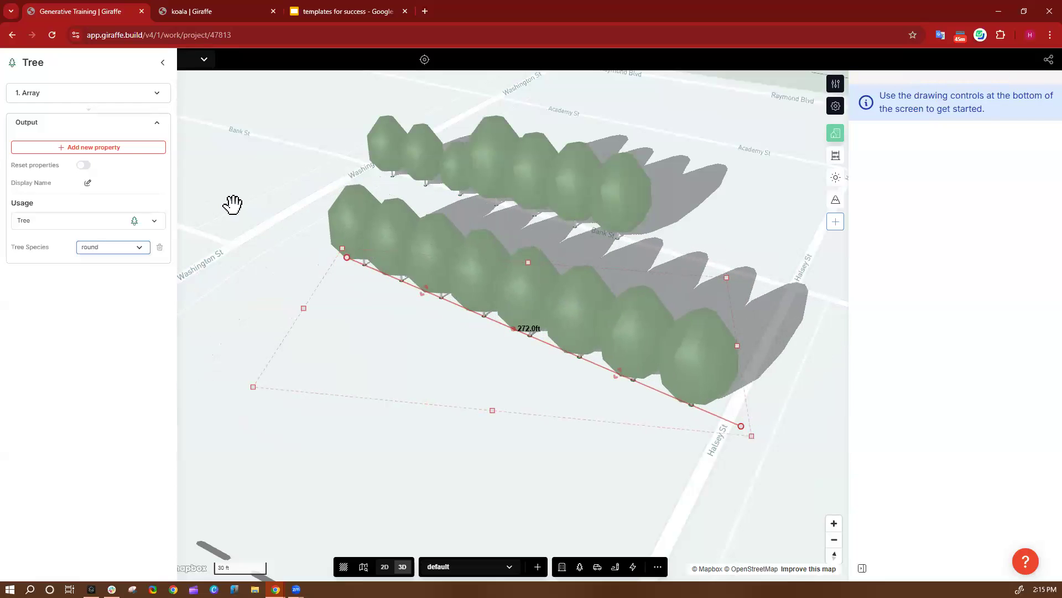
pyautogui.click(147, 124)
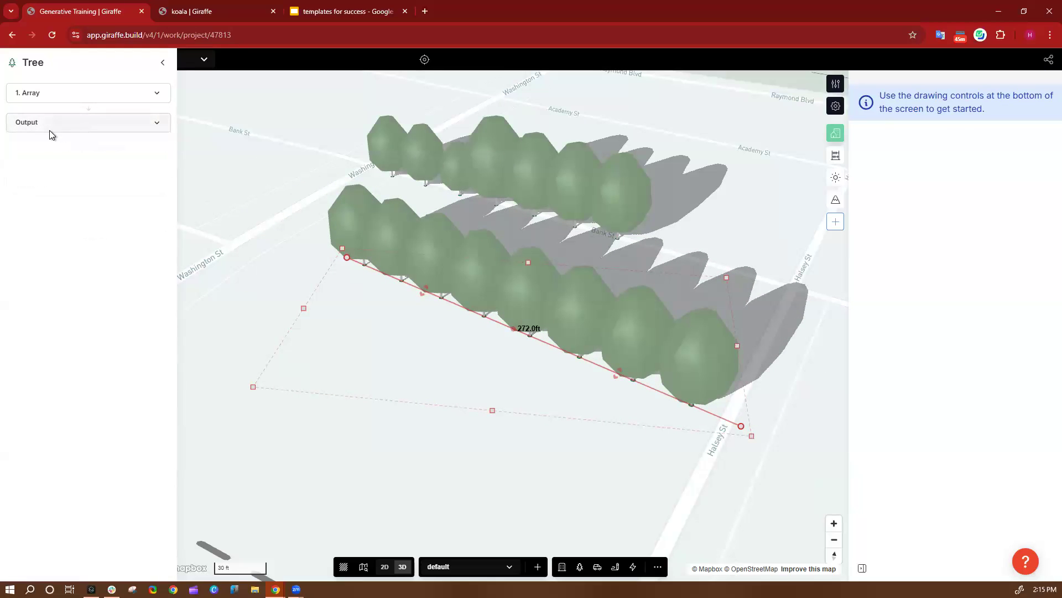
pyautogui.click(36, 94)
pyautogui.click(32, 94)
pyautogui.click(35, 96)
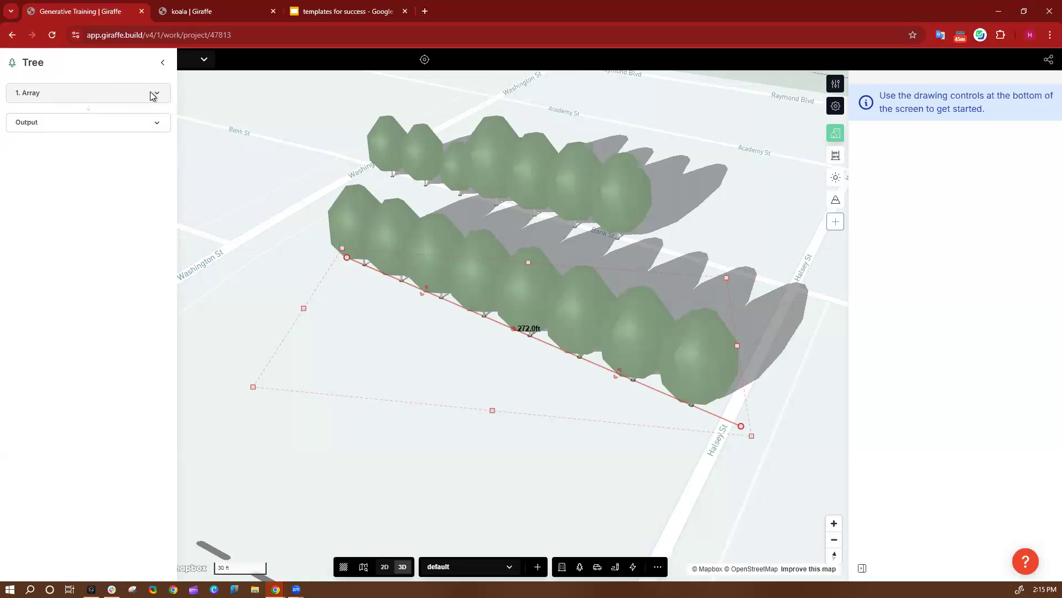
pyautogui.click(50, 123)
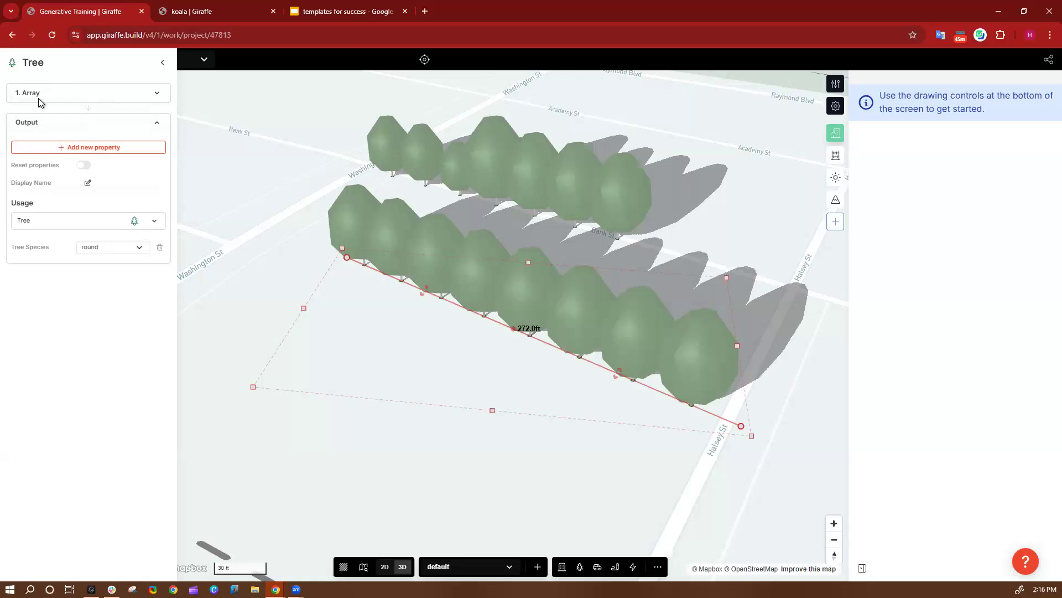
pyautogui.press('ctrl')
pyautogui.press('ctrl')
pyautogui.press('ctrl')
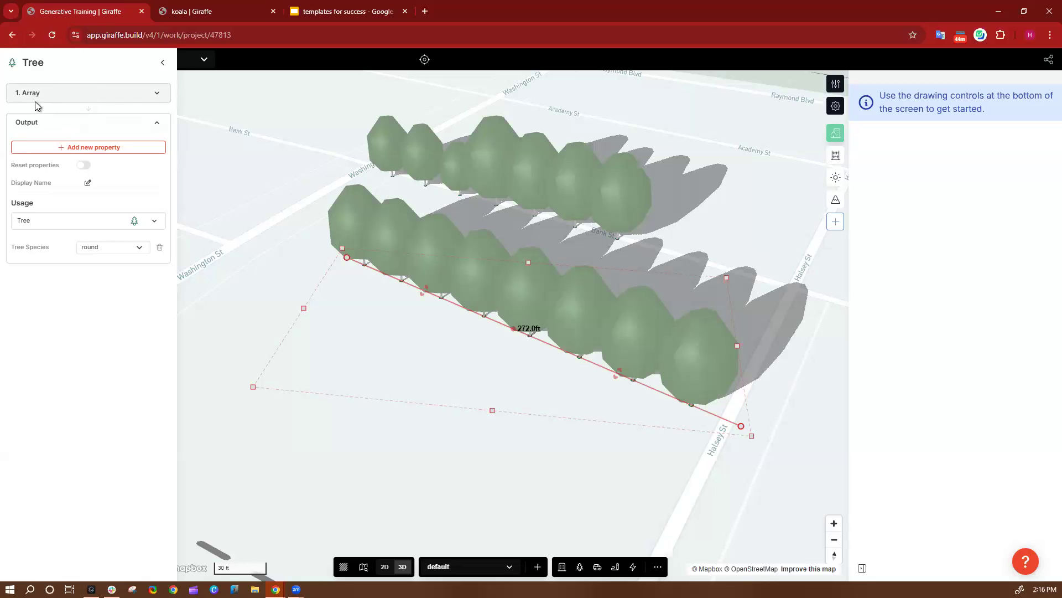
# Set the spacing of the tree line's Array step to 50 ft
pyautogui.click(95, 99)
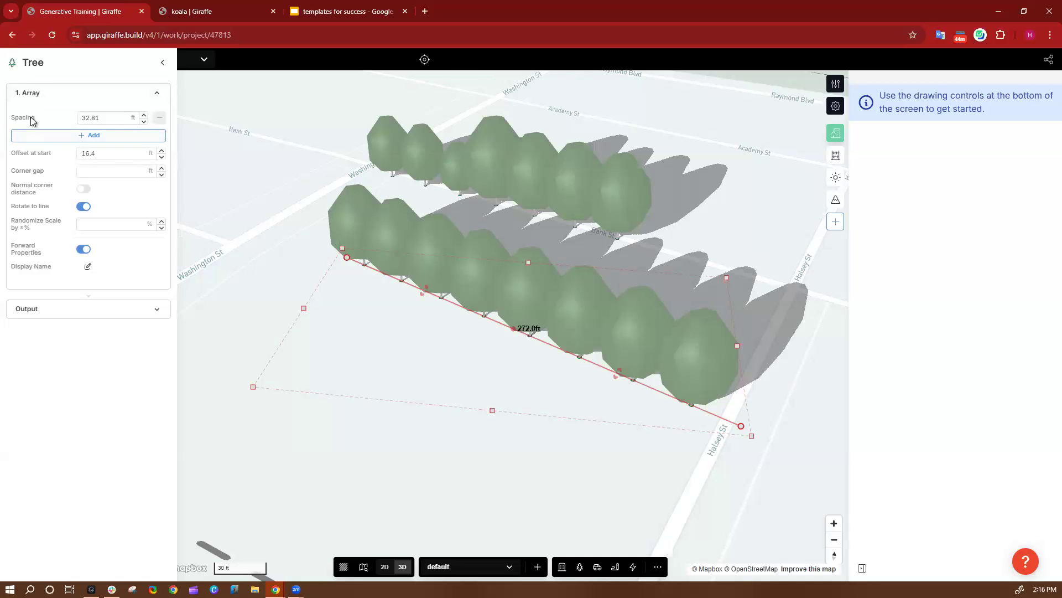
pyautogui.doubleClick(97, 117)
pyautogui.write('50')
pyautogui.press('Return')
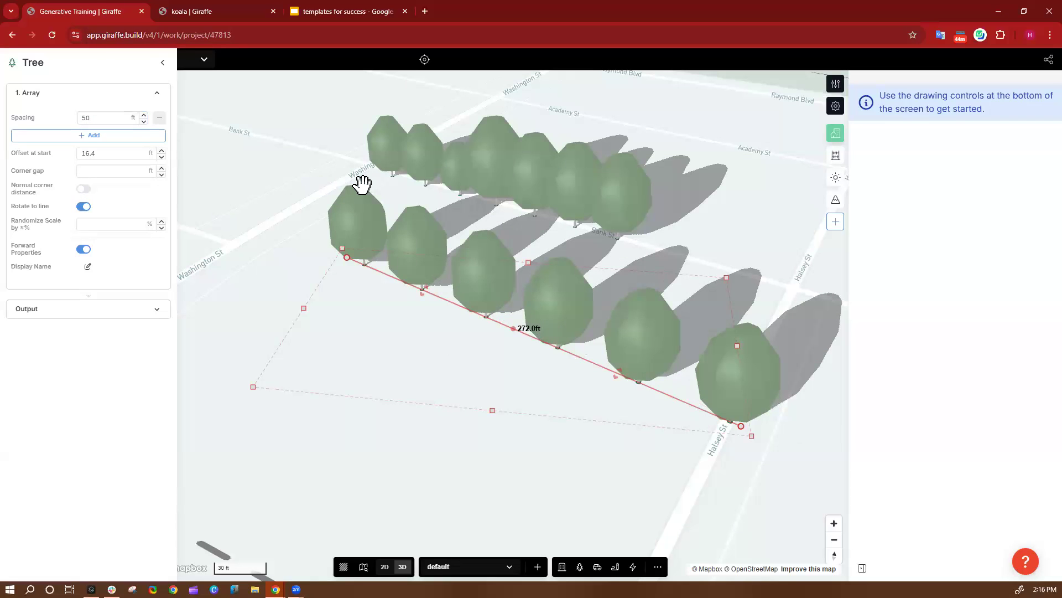
# Add a second spacing value to the Array, trying 25 ft and 45 ft before setting it to 35 ft
pyautogui.click(73, 136)
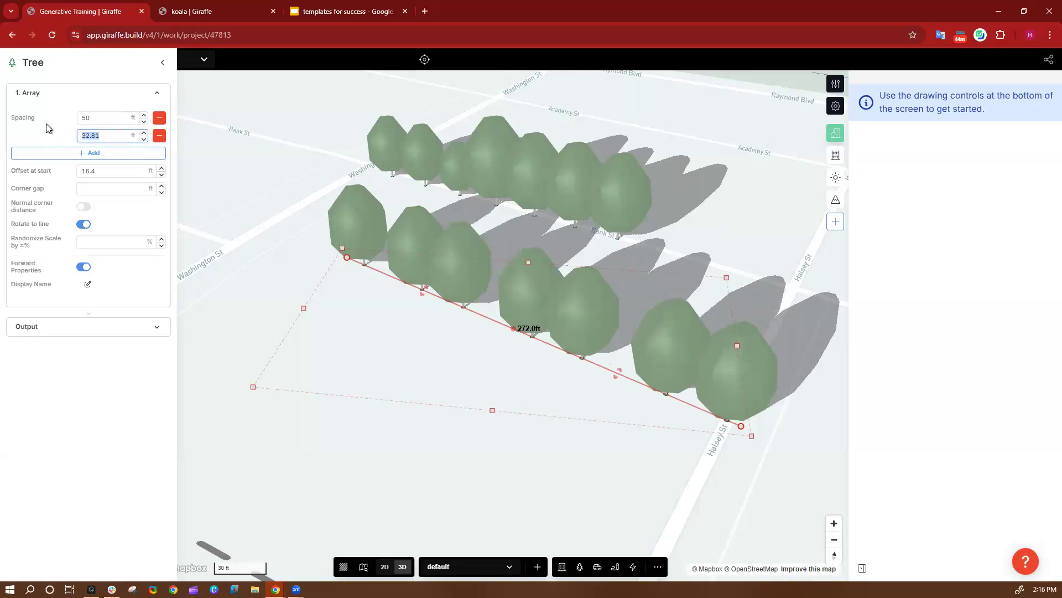
pyautogui.write('25')
pyautogui.press('Return')
pyautogui.moveTo(102, 135); pyautogui.dragTo(64, 135)
pyautogui.write('45')
pyautogui.press('Return')
pyautogui.moveTo(100, 135); pyautogui.dragTo(59, 137)
pyautogui.write('35')
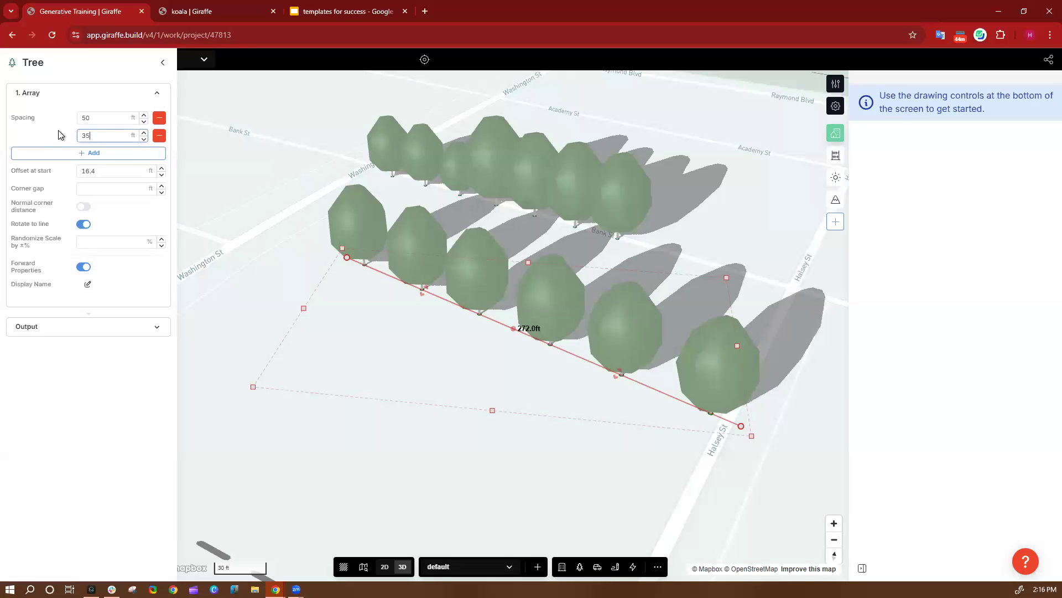
pyautogui.press('Return')
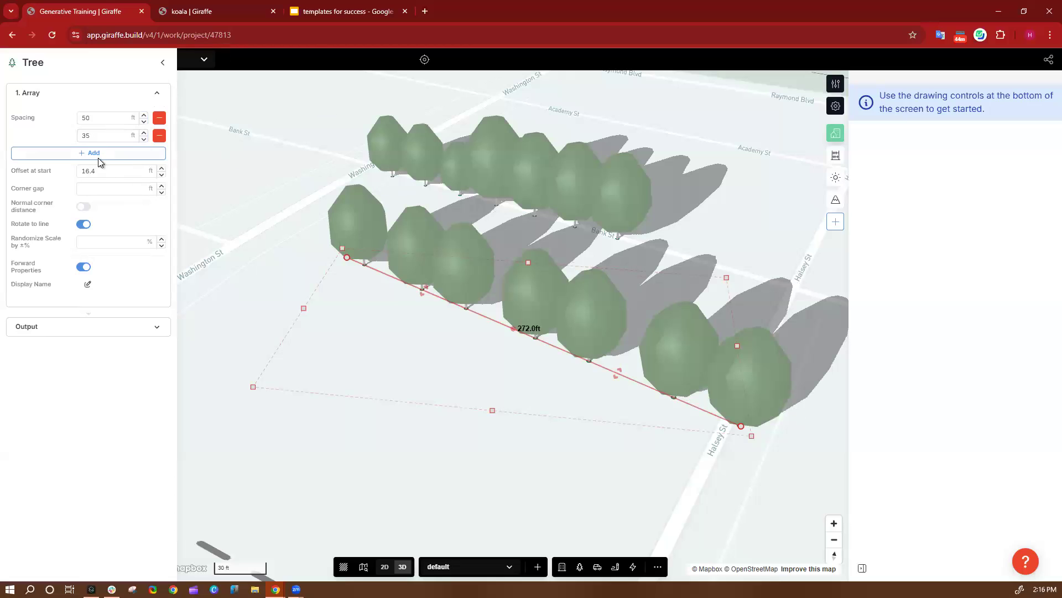
# Set the Array's offset at start to 0 ft so the first tree sits on the line's endpoint
pyautogui.moveTo(107, 171); pyautogui.dragTo(37, 172)
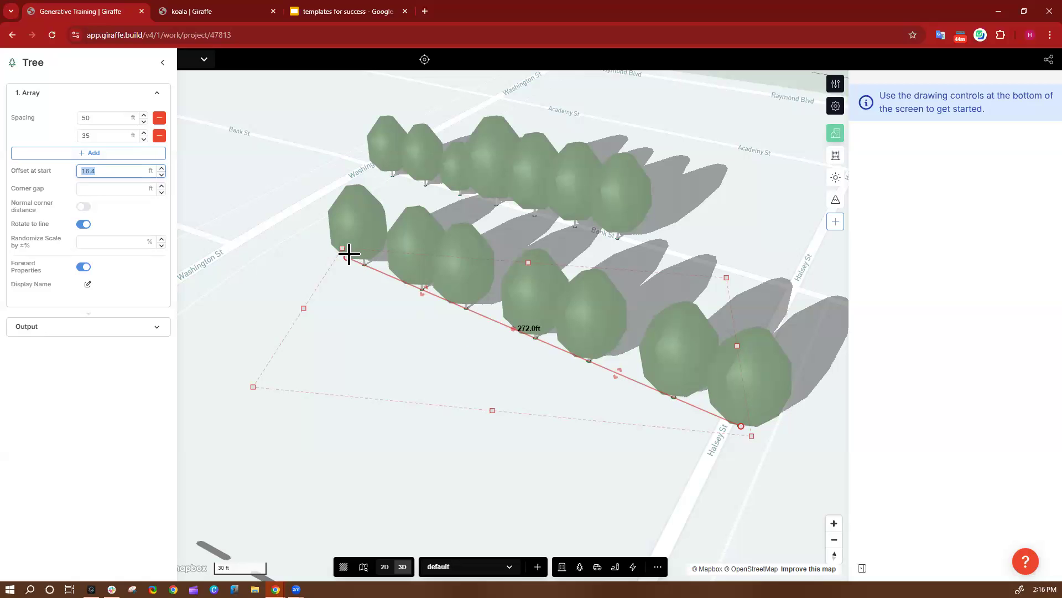
pyautogui.write('0')
pyautogui.click(160, 220)
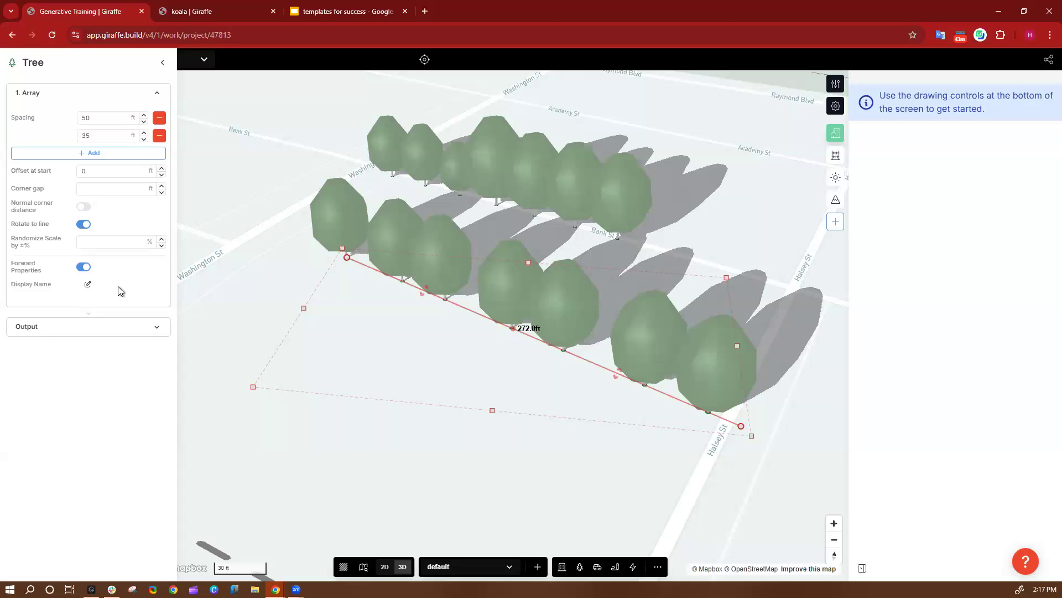
# Randomize the scale of the arrayed trees, trying 50% before setting the variation to 35%
pyautogui.click(112, 242)
pyautogui.write('0')
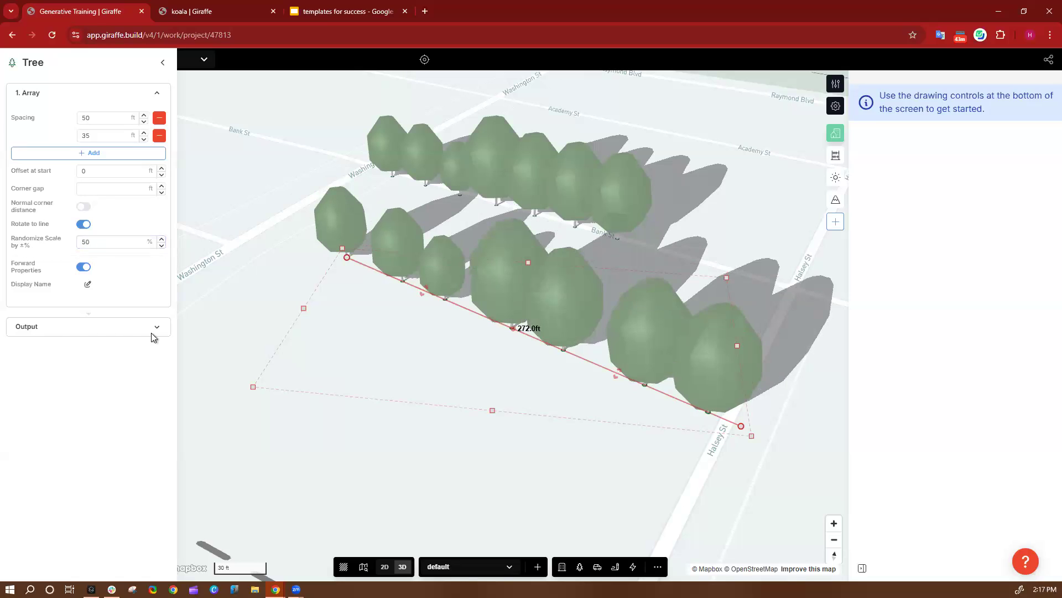
pyautogui.moveTo(459, 374)
pyautogui.mouseDown(button='right')
pyautogui.moveTo(498, 358)
pyautogui.moveTo(472, 375)
pyautogui.mouseUp(button='right')
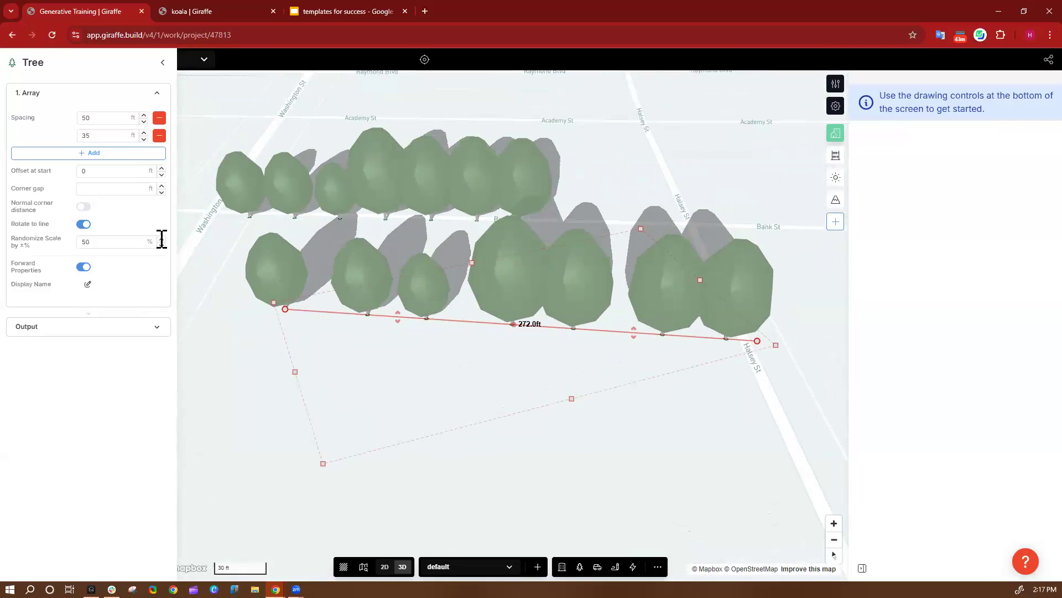
pyautogui.click(162, 246)
pyautogui.click(164, 246)
pyautogui.click(163, 247)
pyautogui.moveTo(131, 246); pyautogui.dragTo(75, 247)
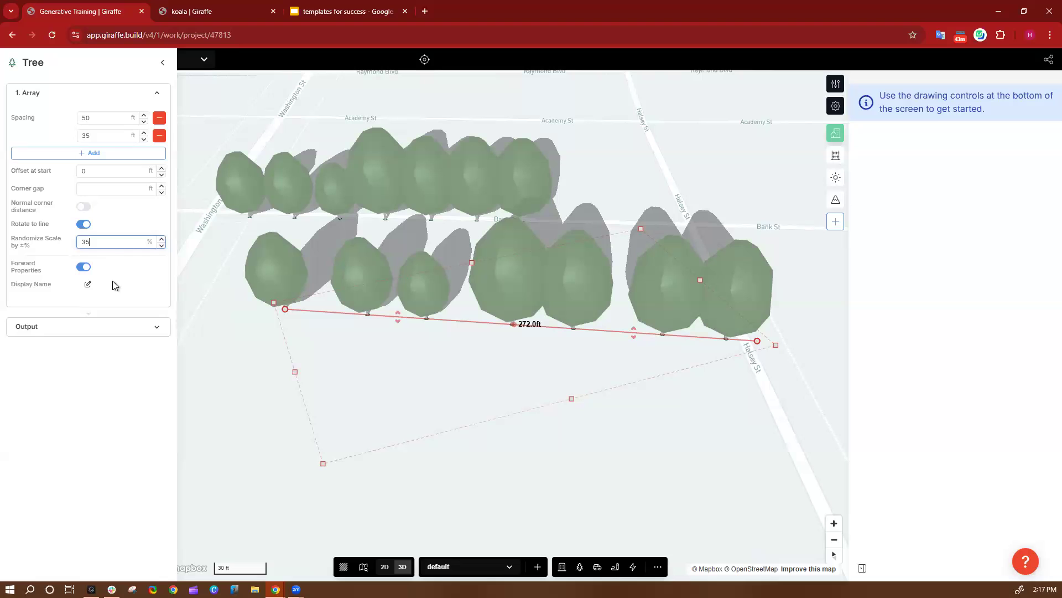
pyautogui.click(151, 282)
# Try bending the tree line at its midpoint, undoing the bend and deselecting the line
pyautogui.moveTo(514, 324)
pyautogui.mouseDown()
pyautogui.moveTo(537, 276)
pyautogui.moveTo(512, 379)
pyautogui.moveTo(522, 338)
pyautogui.mouseUp()
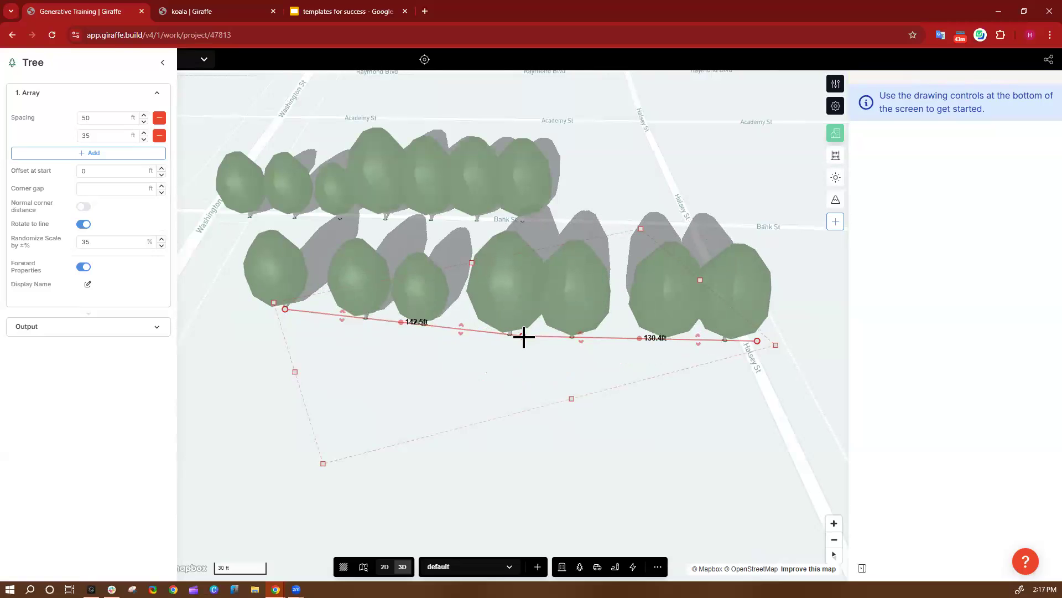
pyautogui.hotkey('ctrl', 'z')
pyautogui.click(784, 178)
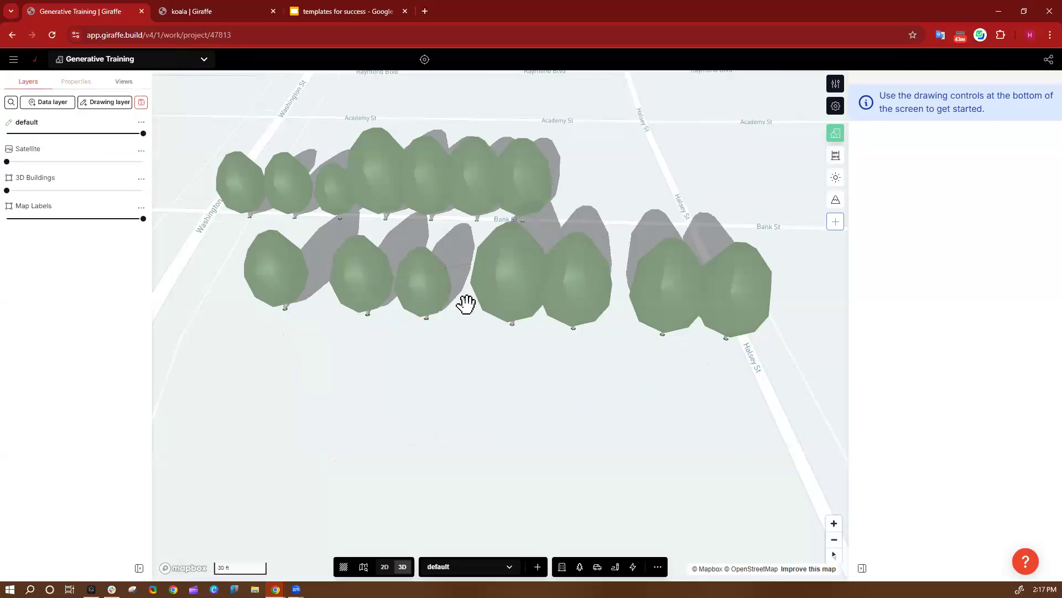
# Extend the custom-flow tree line to about 488 ft and the Row of Trees line along Bank St to about 570 ft
pyautogui.scroll(-3, 413, 249)
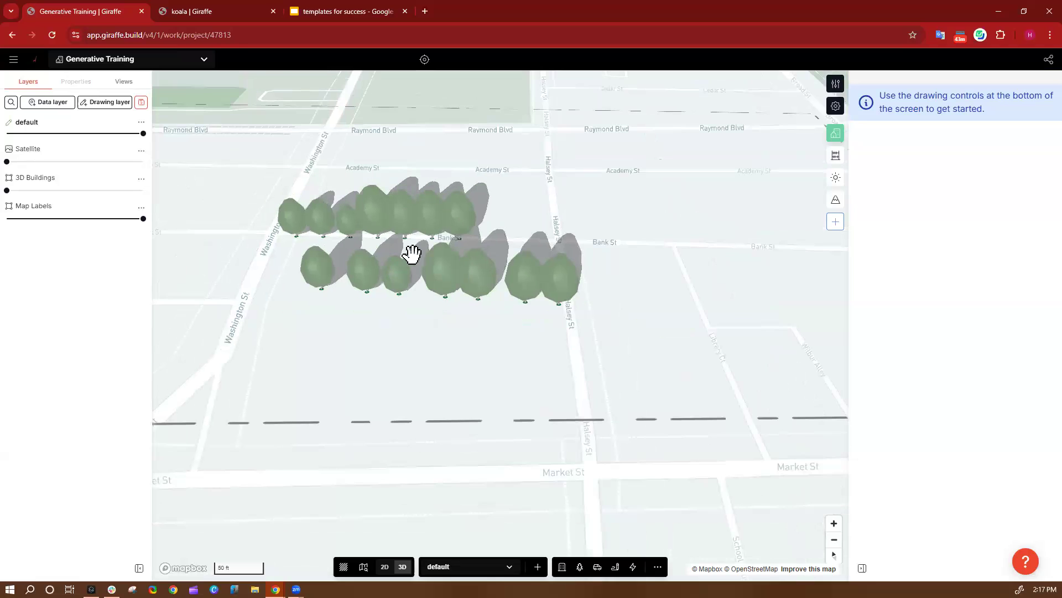
pyautogui.click(580, 307)
pyautogui.moveTo(578, 306); pyautogui.dragTo(795, 341)
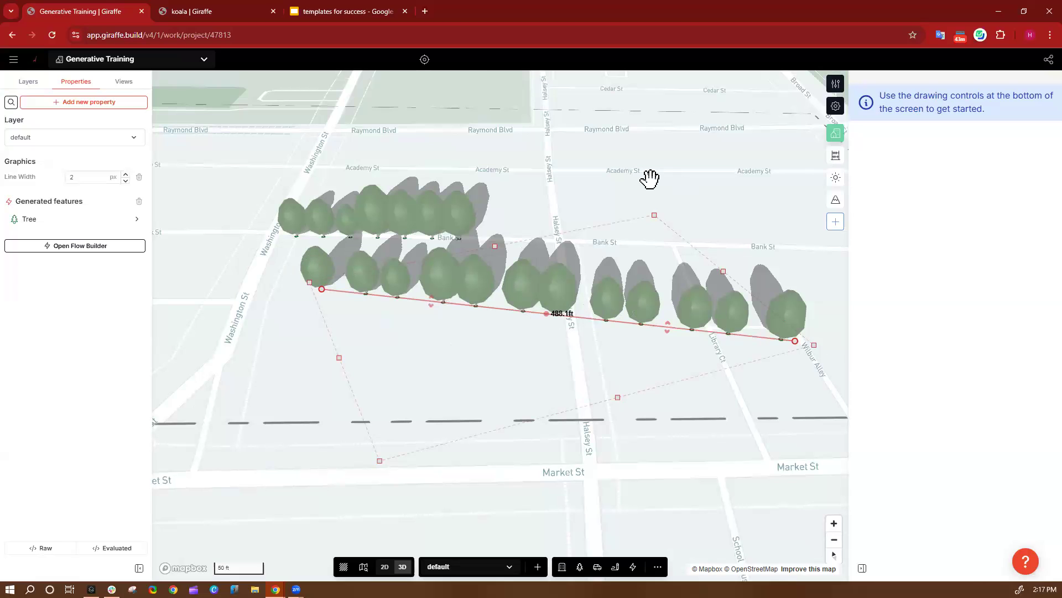
pyautogui.click(713, 215)
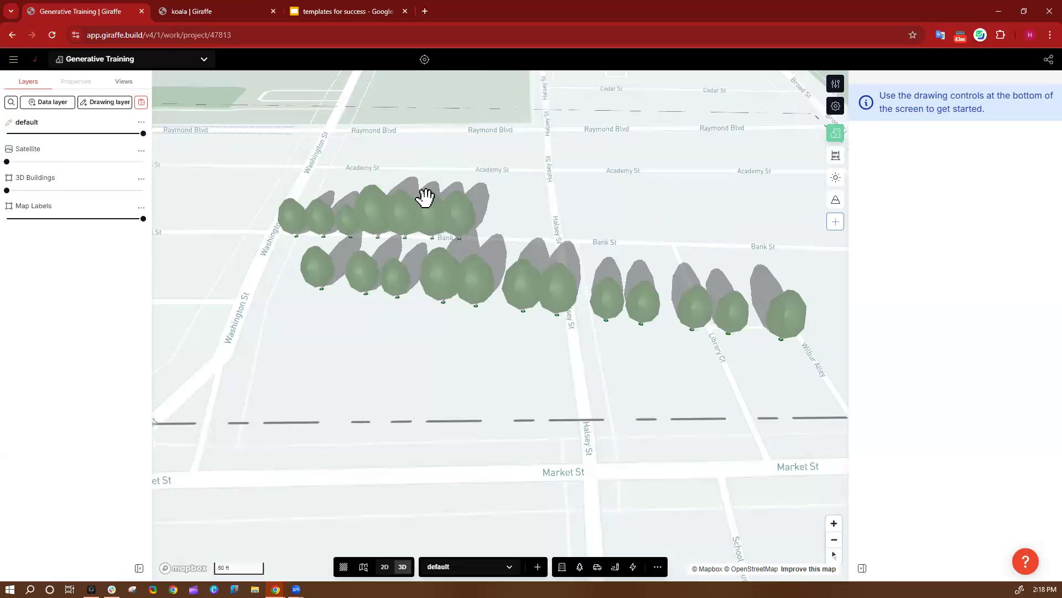
pyautogui.click(467, 221)
pyautogui.moveTo(576, 242); pyautogui.dragTo(774, 243)
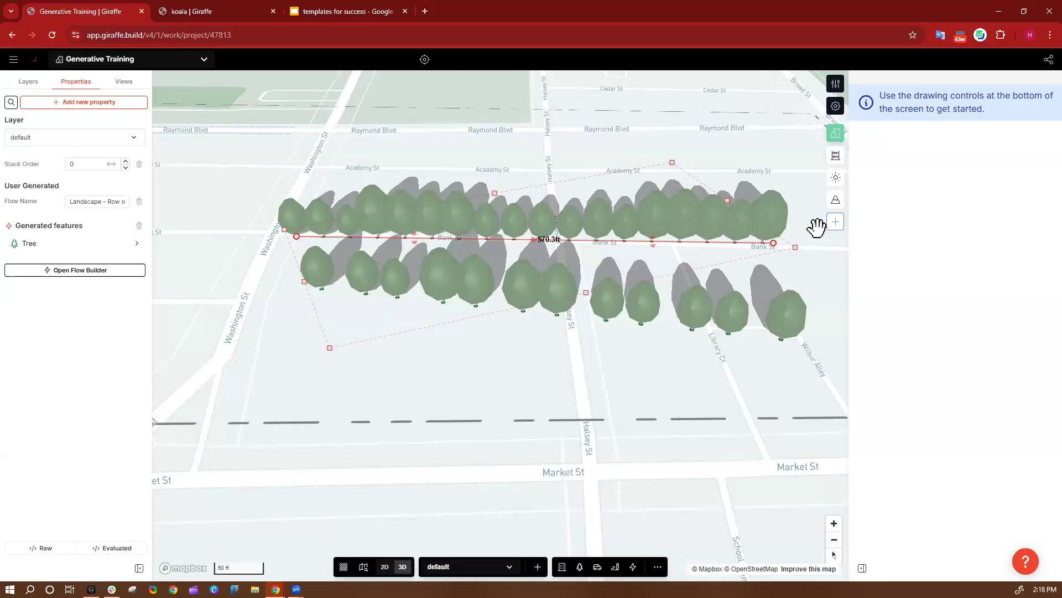
# Copy the custom tree flow from the 488 ft line onto the Bank St tree line with the Eyedropper and deselect it
pyautogui.click(457, 286)
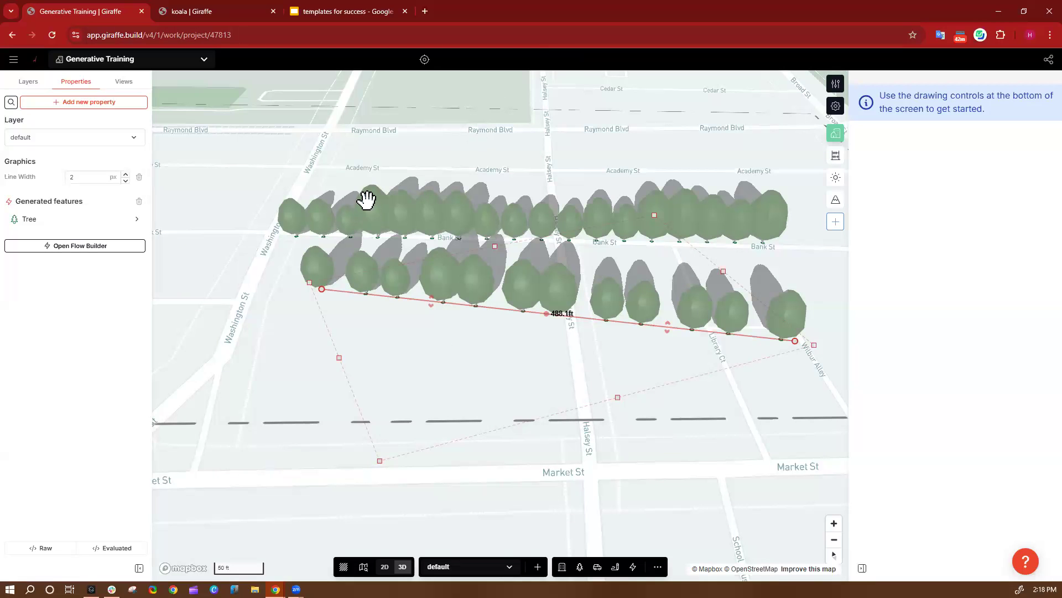
pyautogui.press('space')
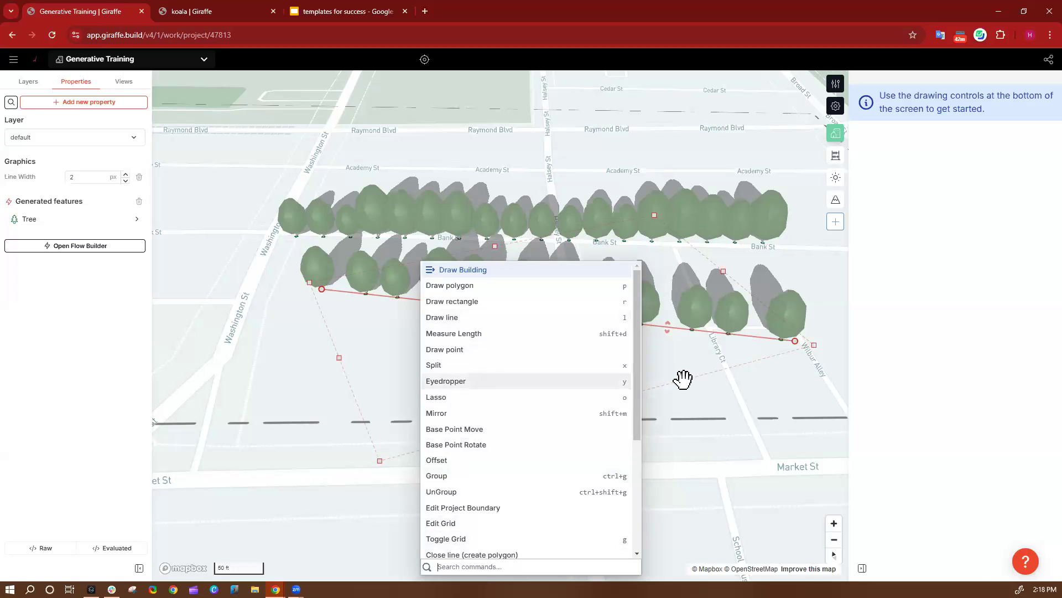
pyautogui.scroll(-3, 487, 466)
pyautogui.scroll(3, 487, 467)
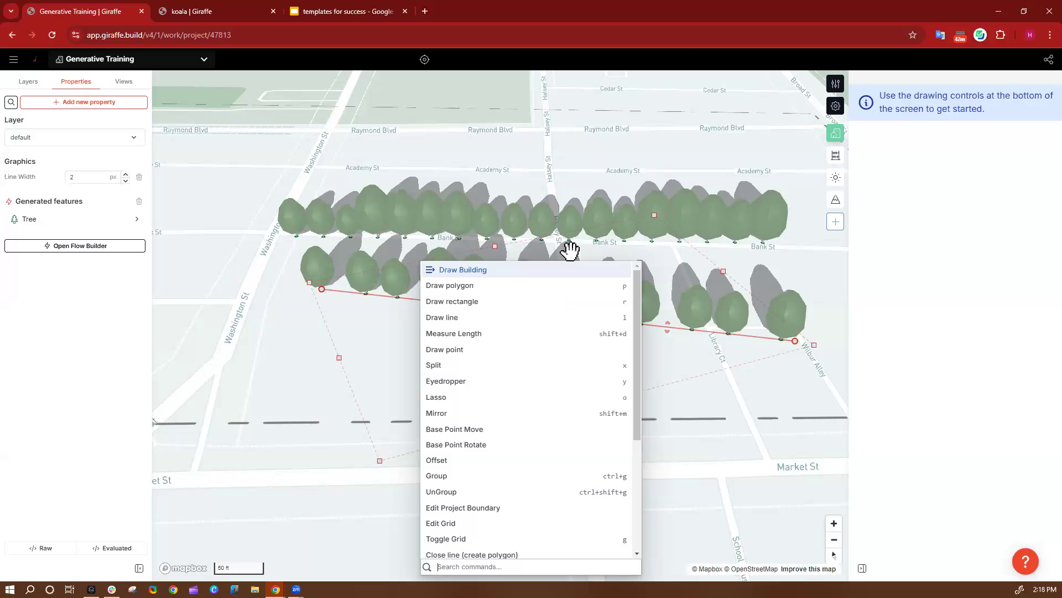
pyautogui.press('Escape')
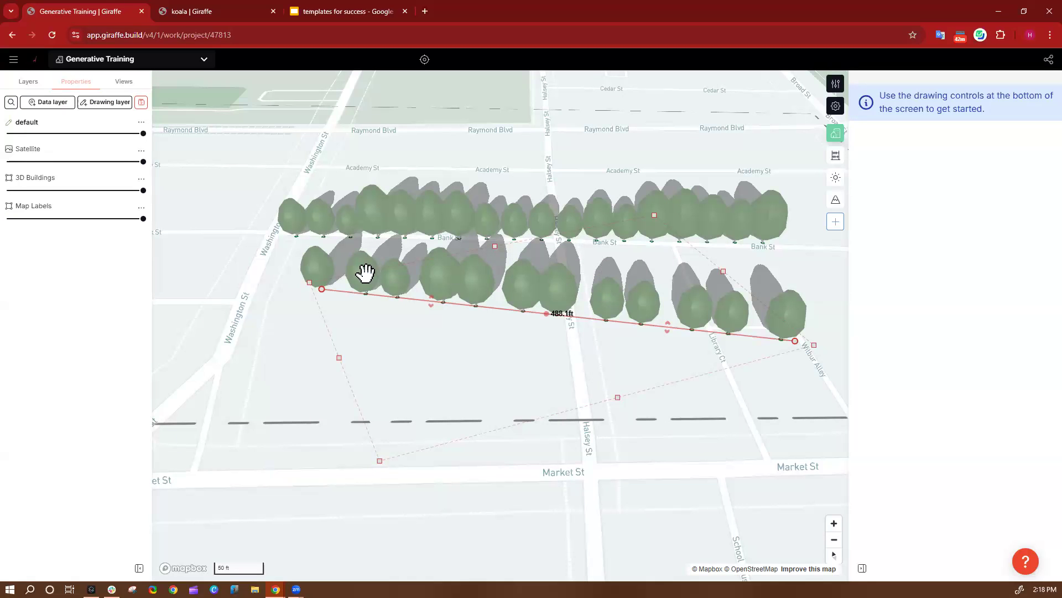
pyautogui.click(568, 276)
pyautogui.click(658, 255)
pyautogui.click(638, 300)
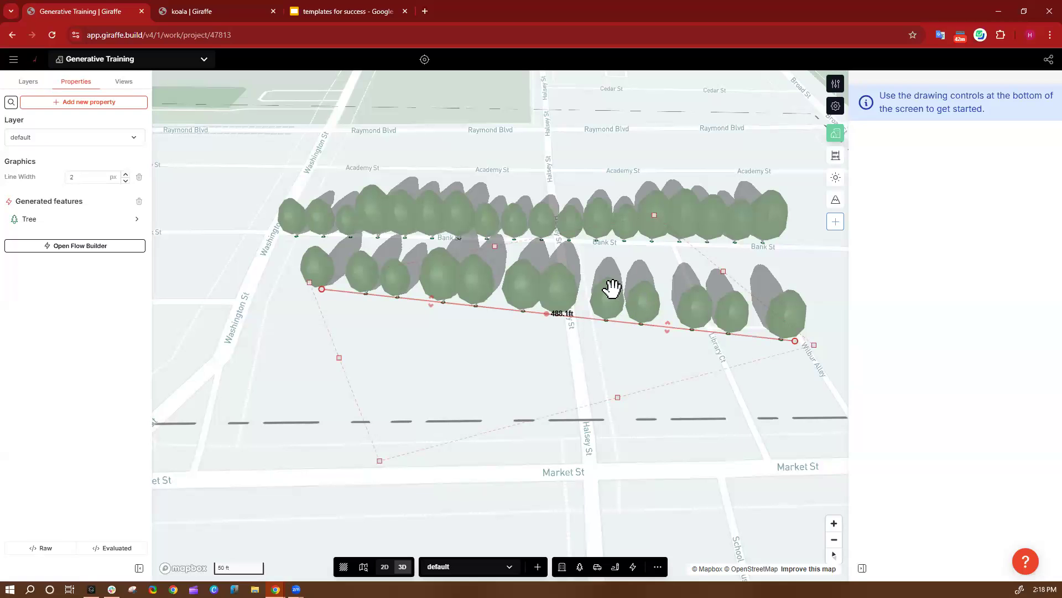
pyautogui.click(642, 210)
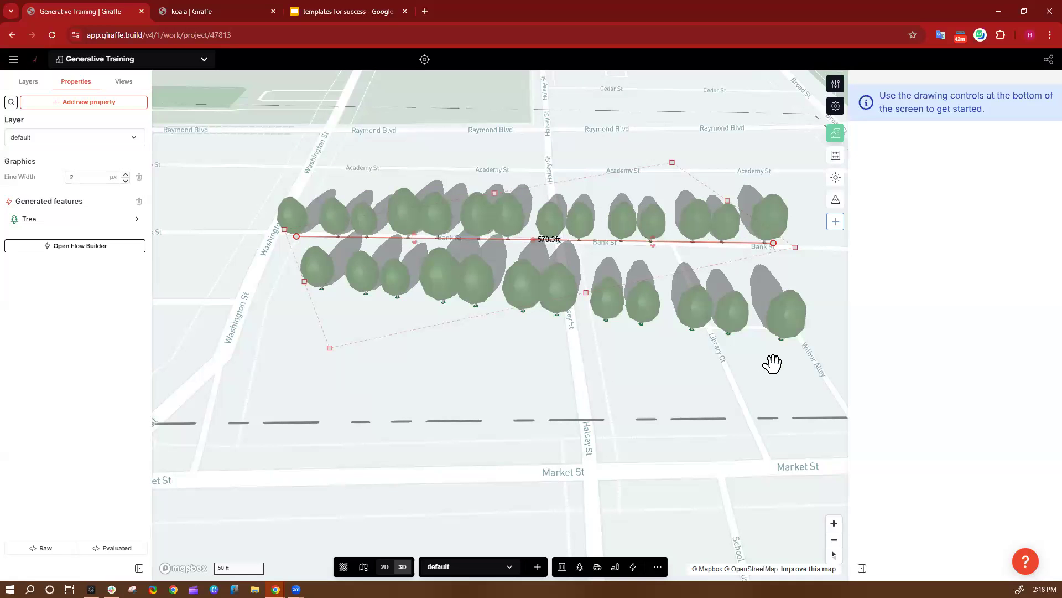
pyautogui.click(526, 346)
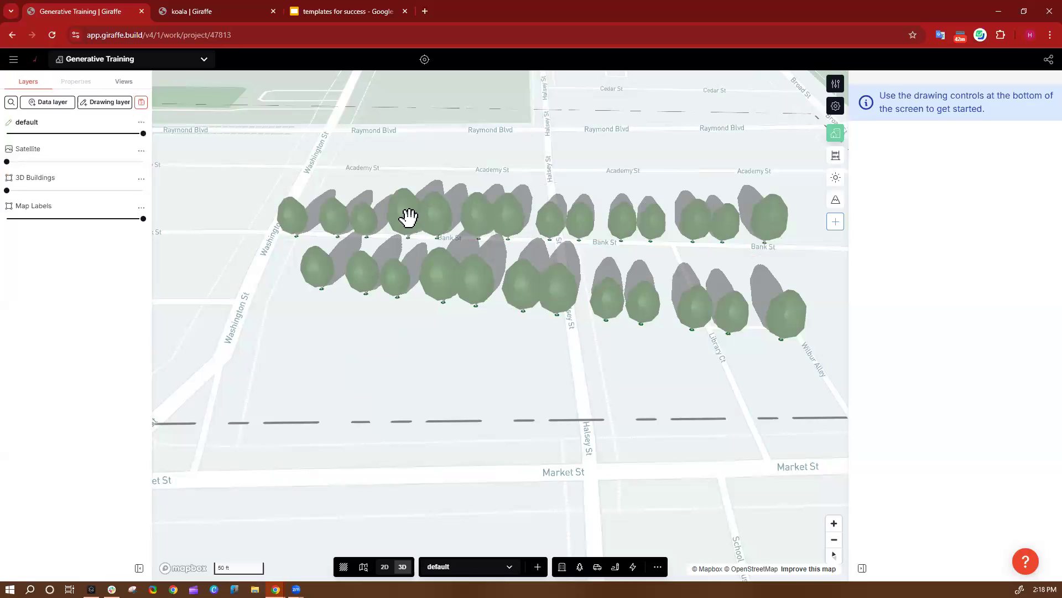
# Delete the tree line along Bank St
pyautogui.moveTo(655, 223); pyautogui.dragTo(662, 223)
pyautogui.click(662, 224)
pyautogui.moveTo(521, 364); pyautogui.dragTo(381, 365)
pyautogui.moveTo(510, 370); pyautogui.dragTo(616, 383, button='right')
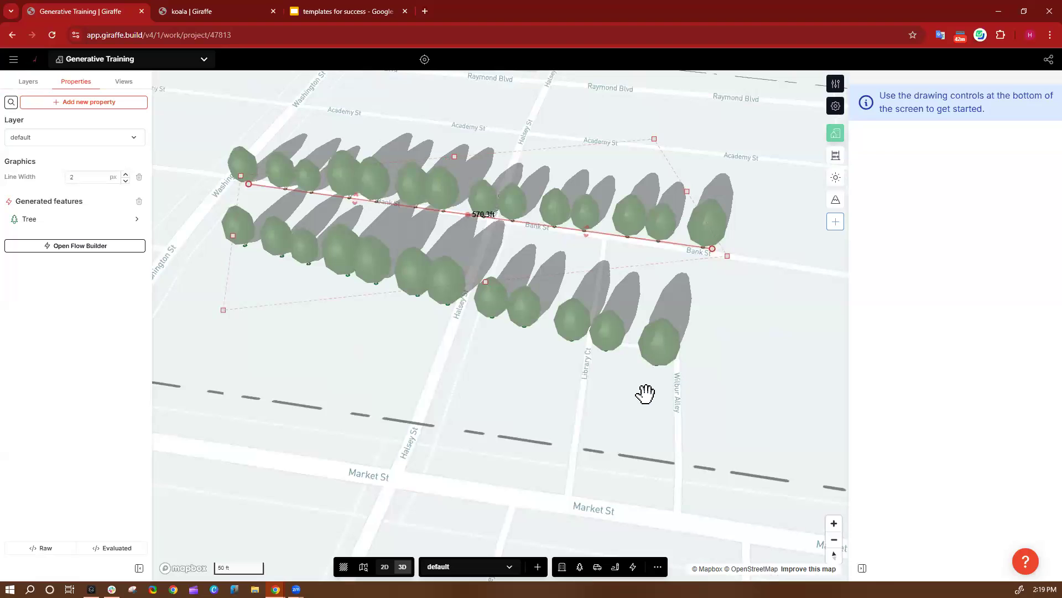
pyautogui.press('Delete')
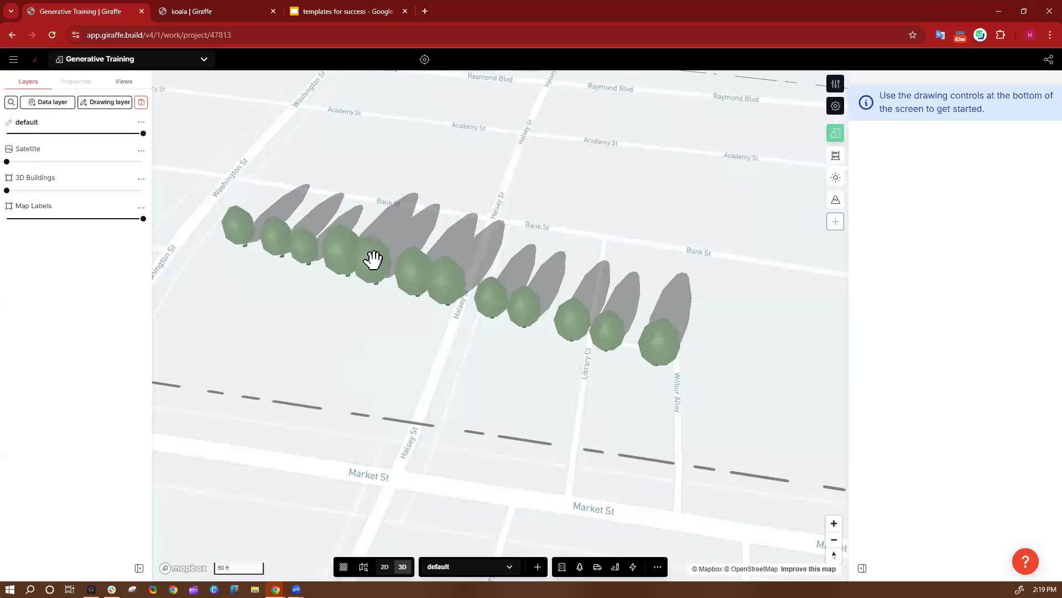
# Shorten the remaining tree line to about 244 ft and move it up along Academy St
pyautogui.click(413, 271)
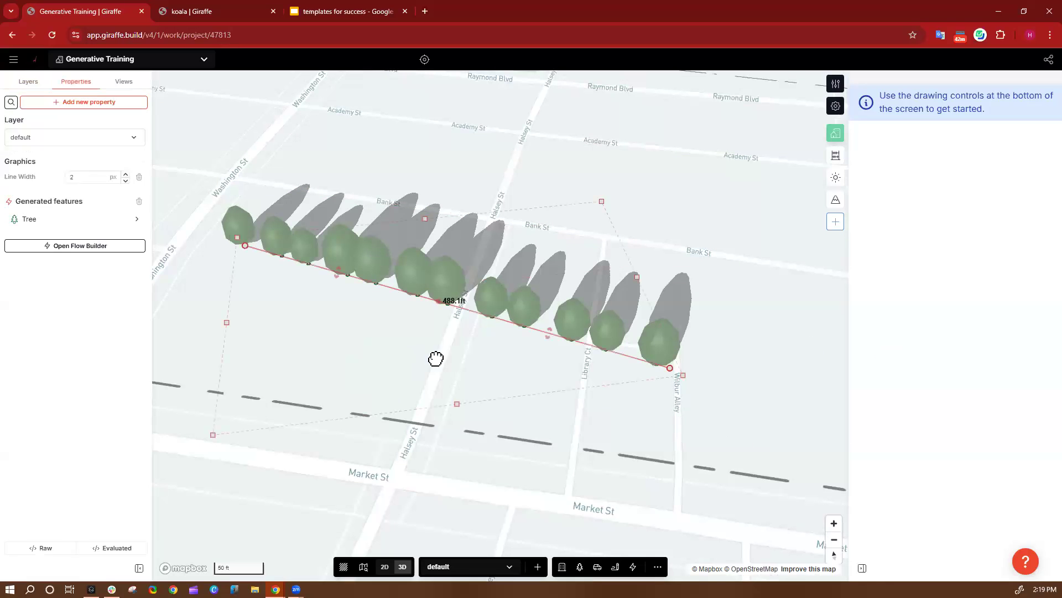
pyautogui.click(484, 358)
pyautogui.click(741, 439)
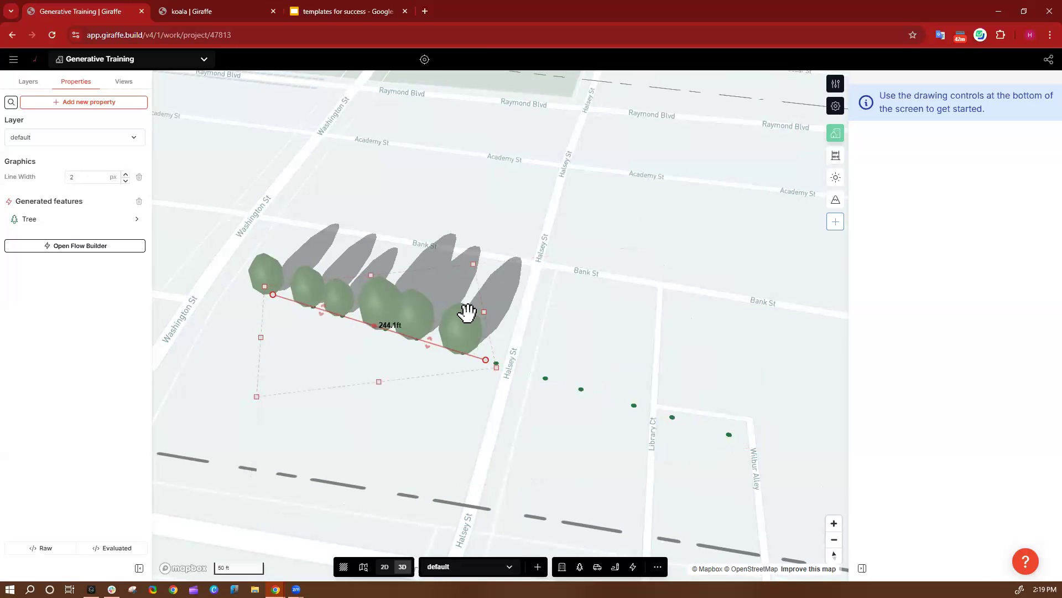
pyautogui.moveTo(398, 260); pyautogui.dragTo(434, 161)
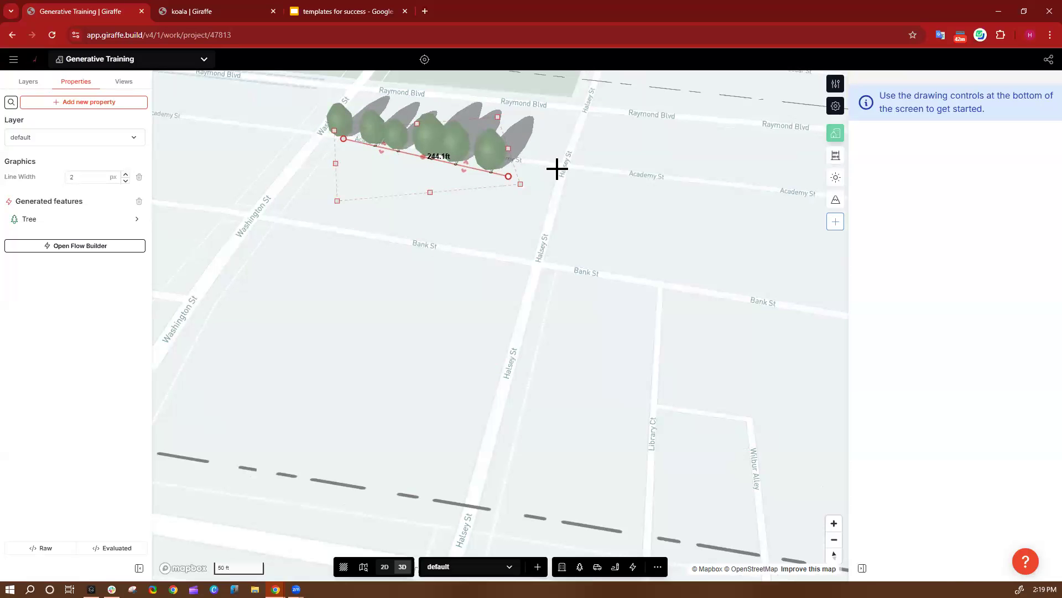
pyautogui.click(437, 221)
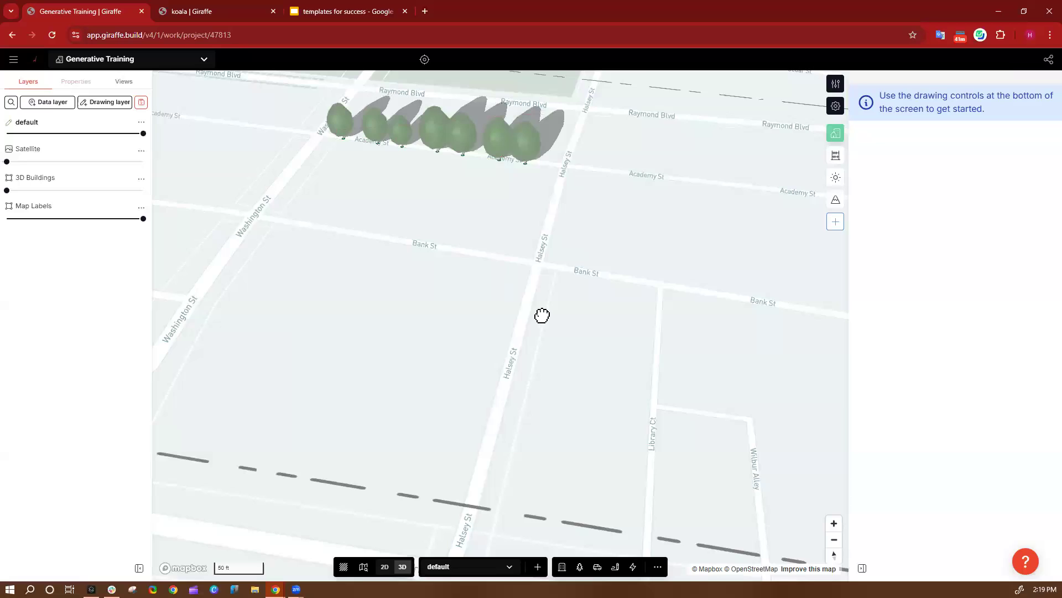
pyautogui.moveTo(437, 222); pyautogui.dragTo(542, 315)
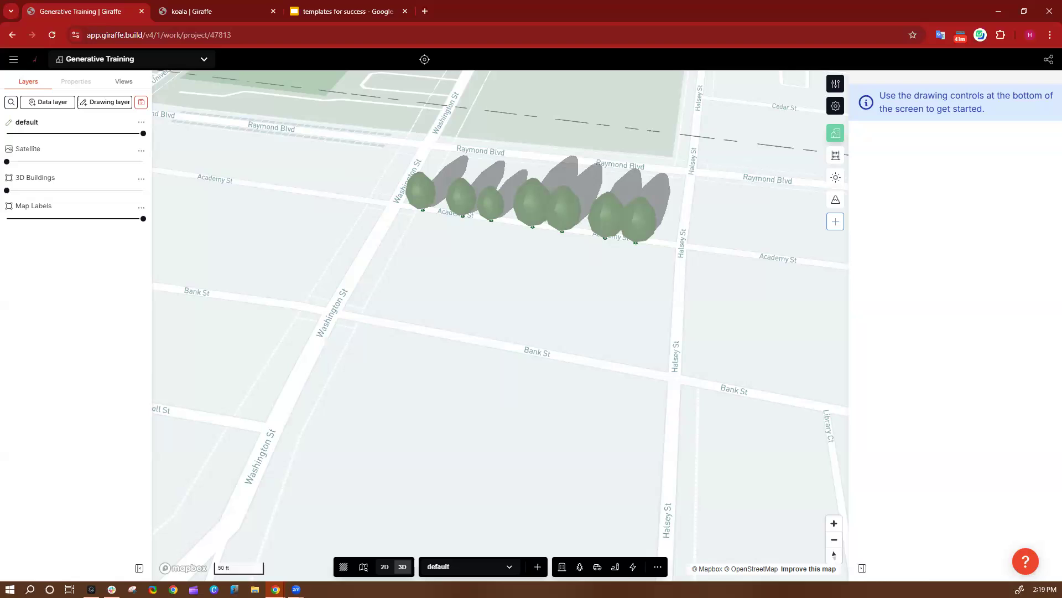
# Draw a Carpark - USA example flow as a rectangle about 279 ft by 216 ft below the row of trees
pyautogui.click(634, 568)
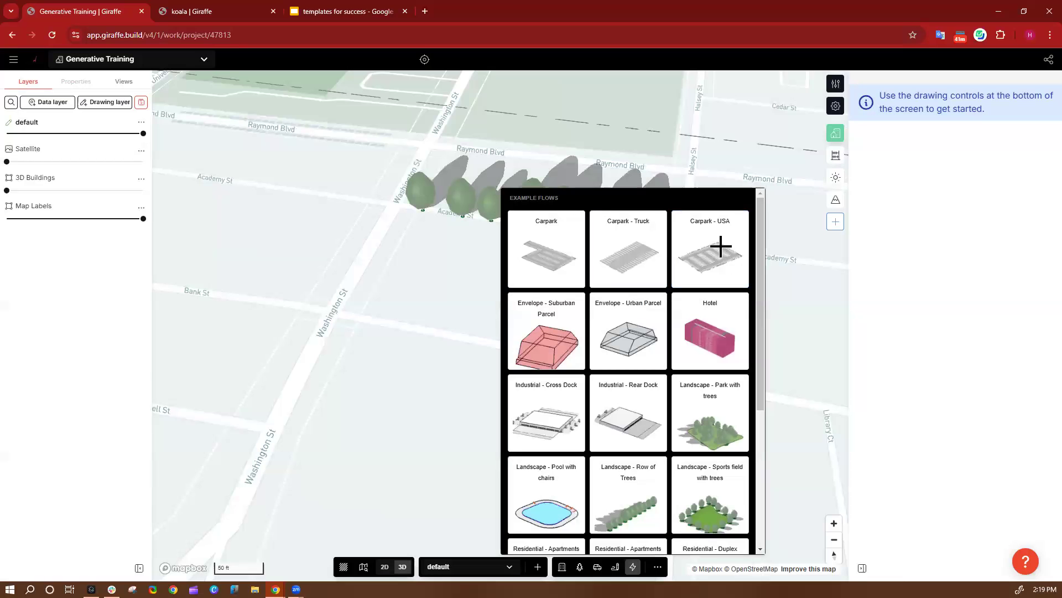
pyautogui.click(721, 245)
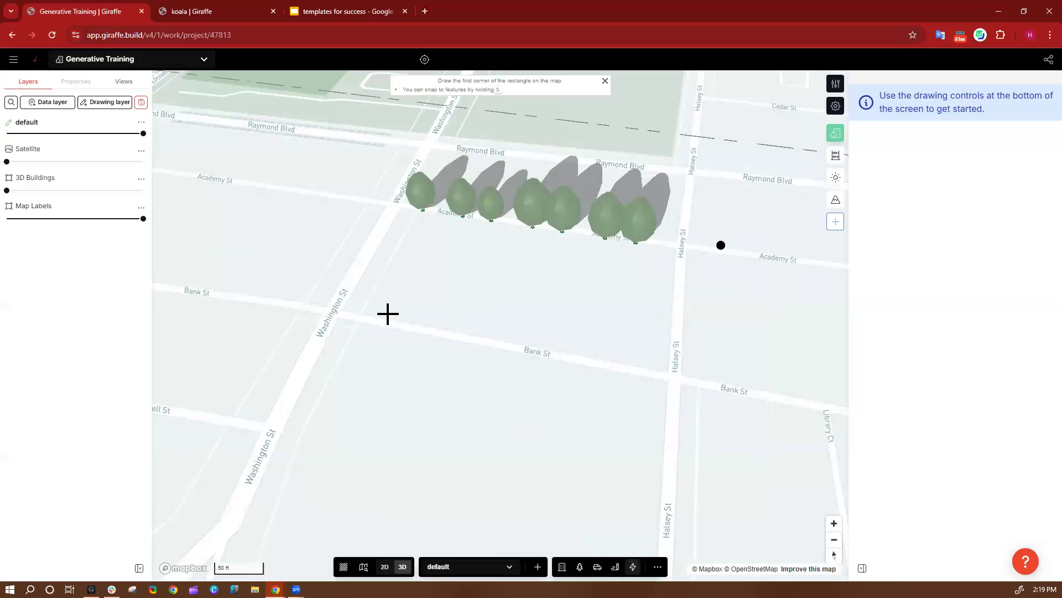
pyautogui.click(663, 266)
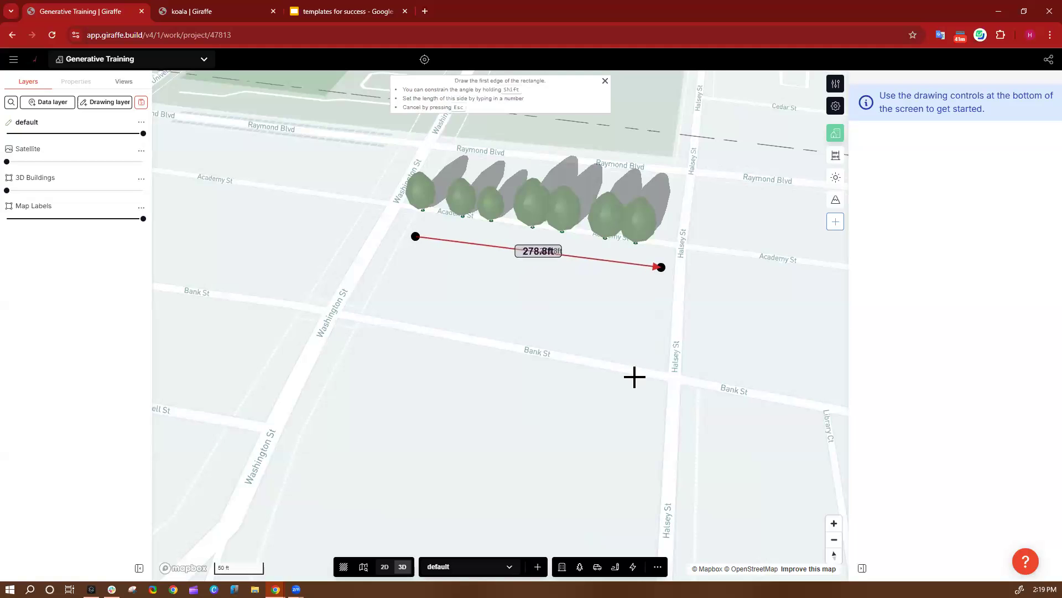
pyautogui.click(650, 413)
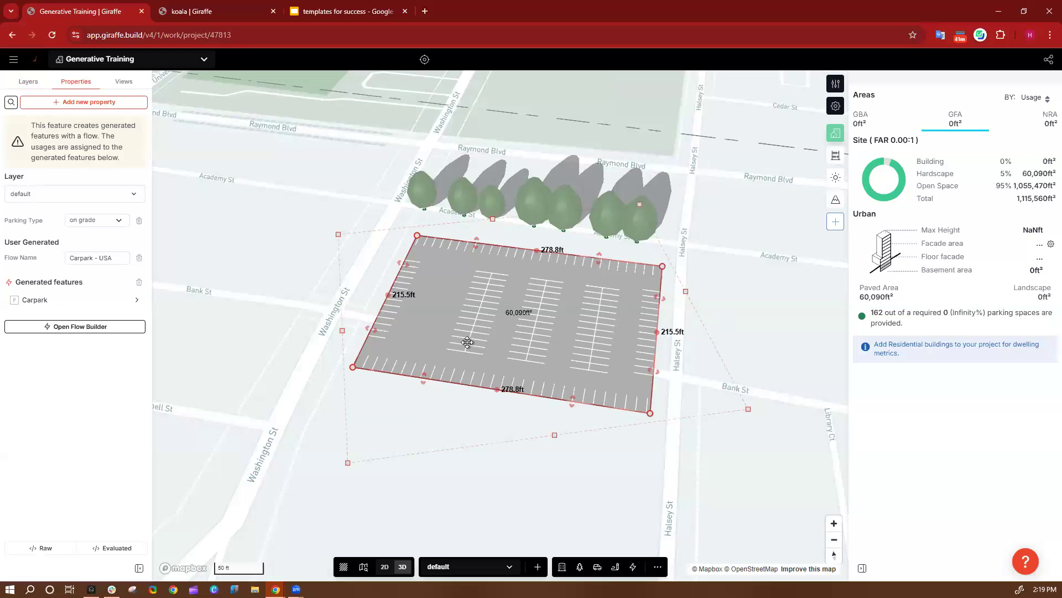
# Try notching the car park's lower corner near Washington St, and delete the whole car park
pyautogui.click(497, 390)
pyautogui.moveTo(464, 380); pyautogui.dragTo(500, 359)
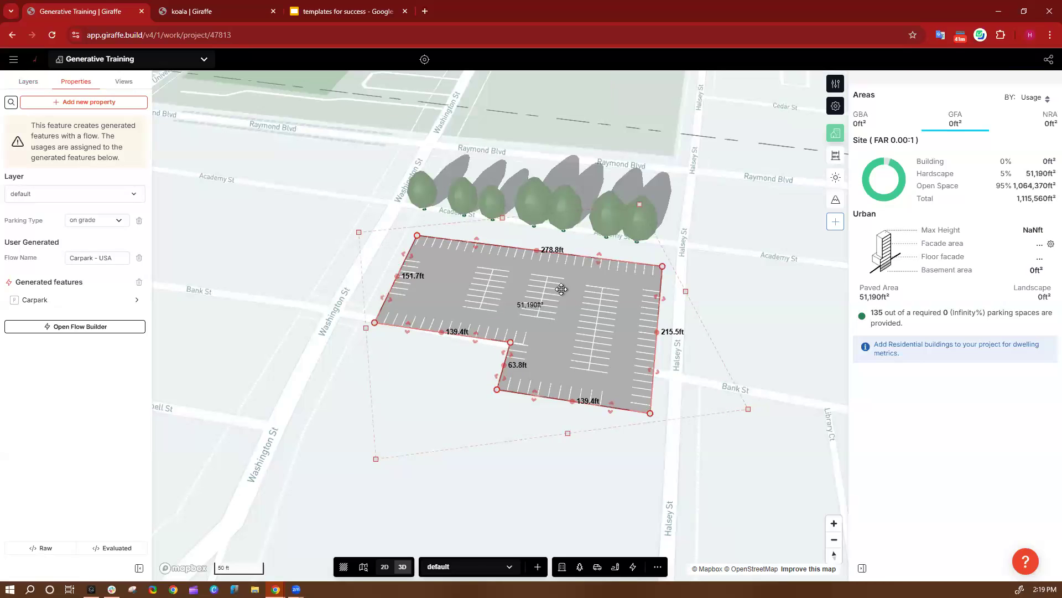
pyautogui.press('Delete')
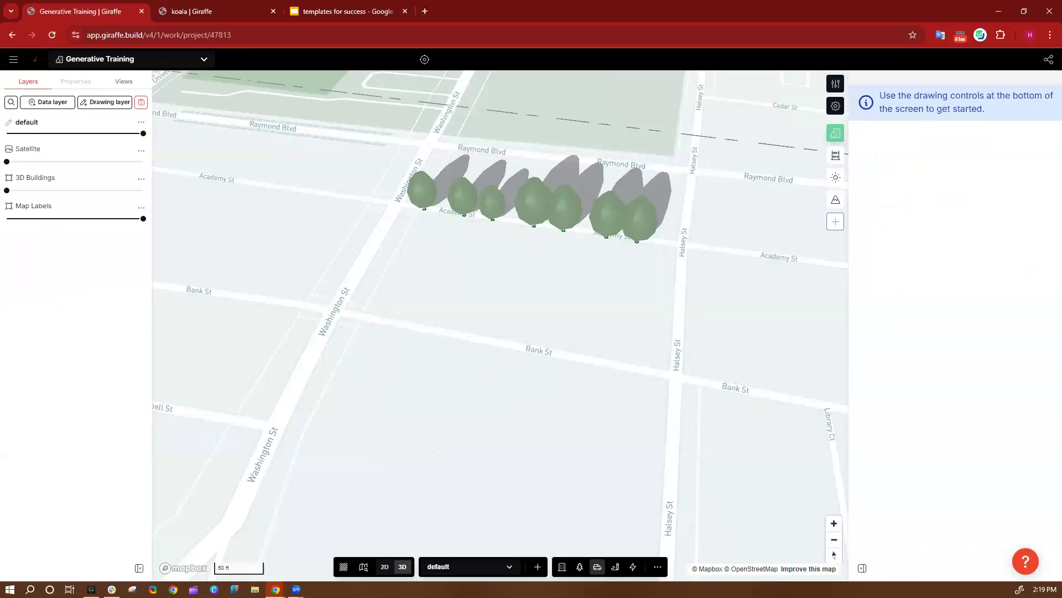
# Draw an on-grade parking rectangle about 326 ft by 285 ft between Washington St and Halsey St, below Bank St
pyautogui.click(597, 567)
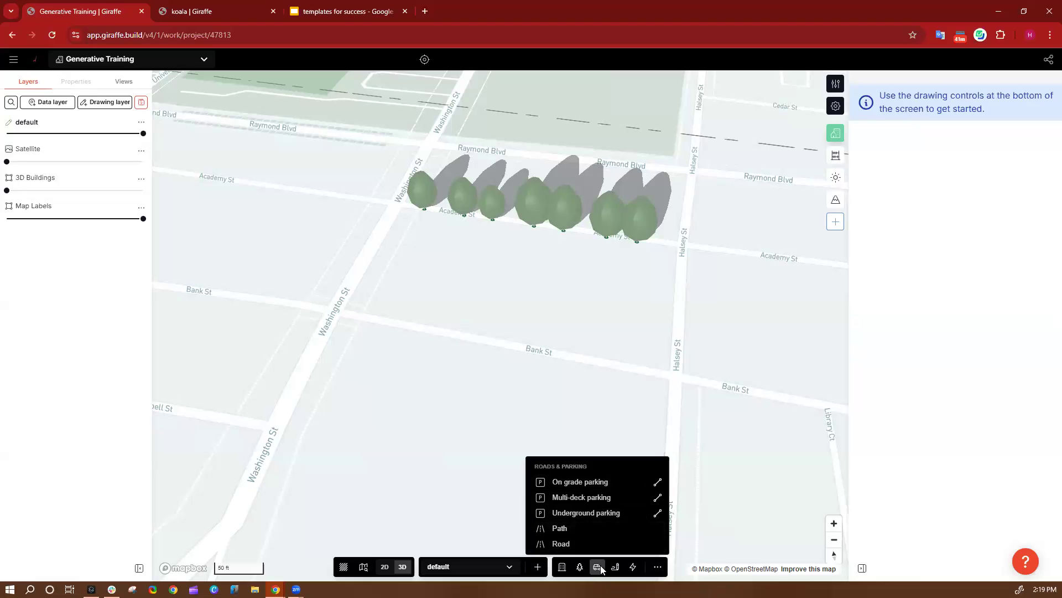
pyautogui.click(596, 483)
pyautogui.click(340, 320)
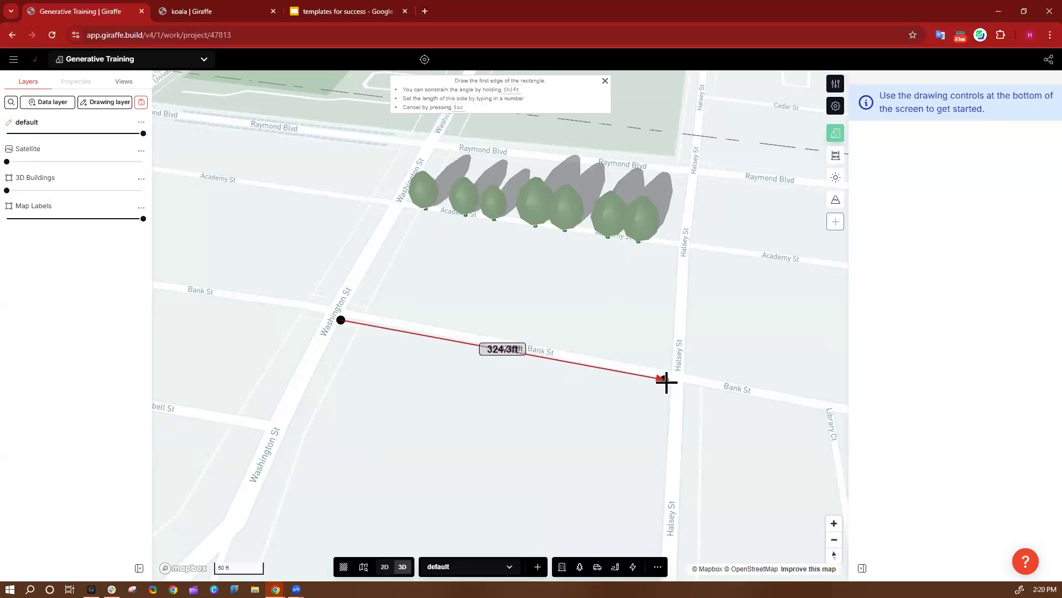
pyautogui.click(666, 381)
pyautogui.scroll(-3, 603, 421)
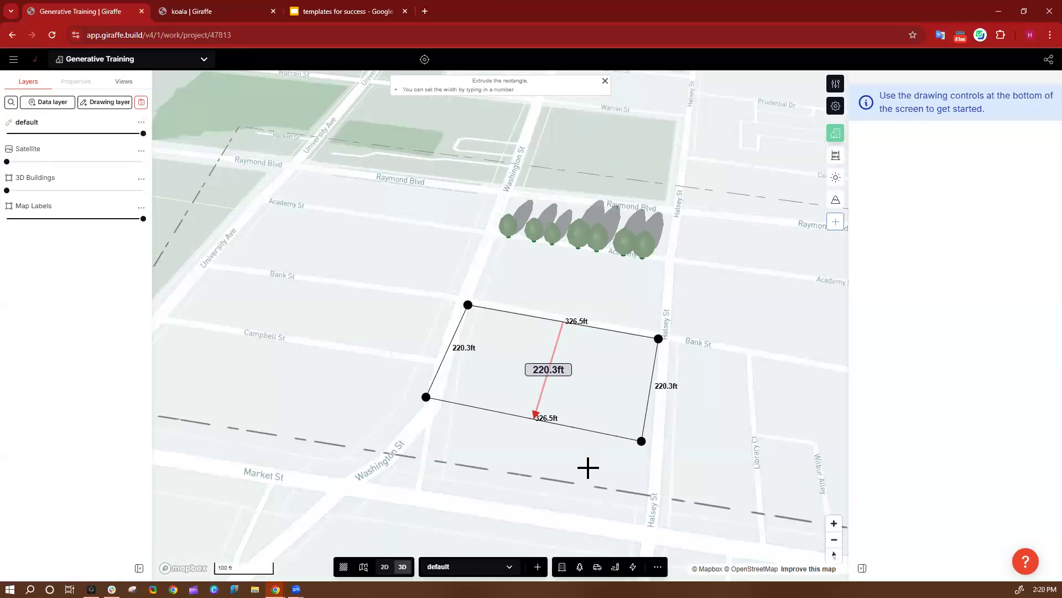
pyautogui.click(411, 433)
# Cut the parking polygon's corner at Washington St diagonally and pull its Halsey St corner out to a side length of about 300 ft
pyautogui.moveTo(452, 418); pyautogui.dragTo(449, 407)
pyautogui.moveTo(538, 441); pyautogui.dragTo(514, 466)
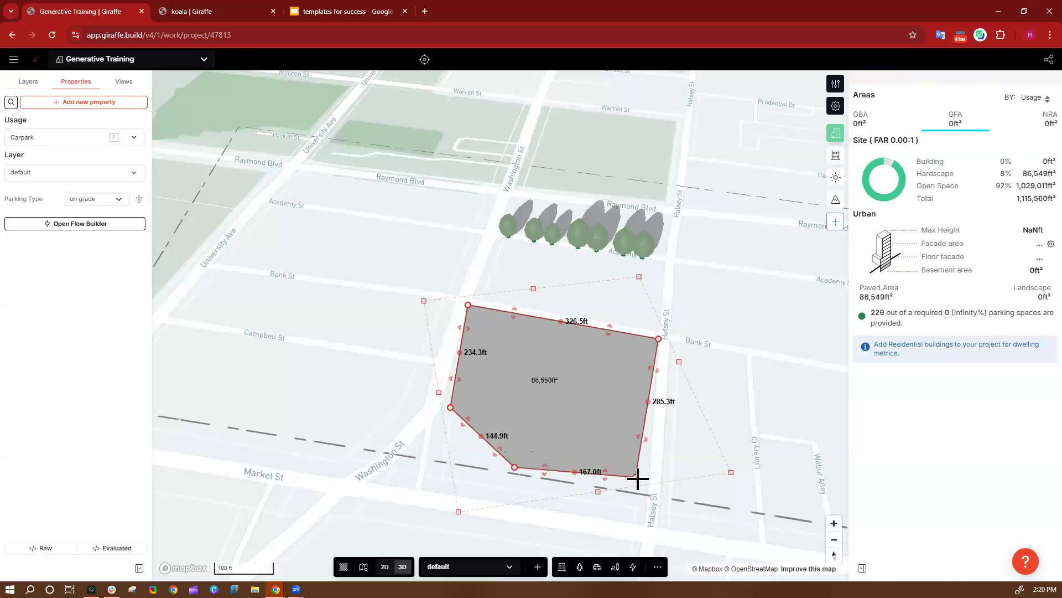
pyautogui.moveTo(637, 478); pyautogui.dragTo(644, 487)
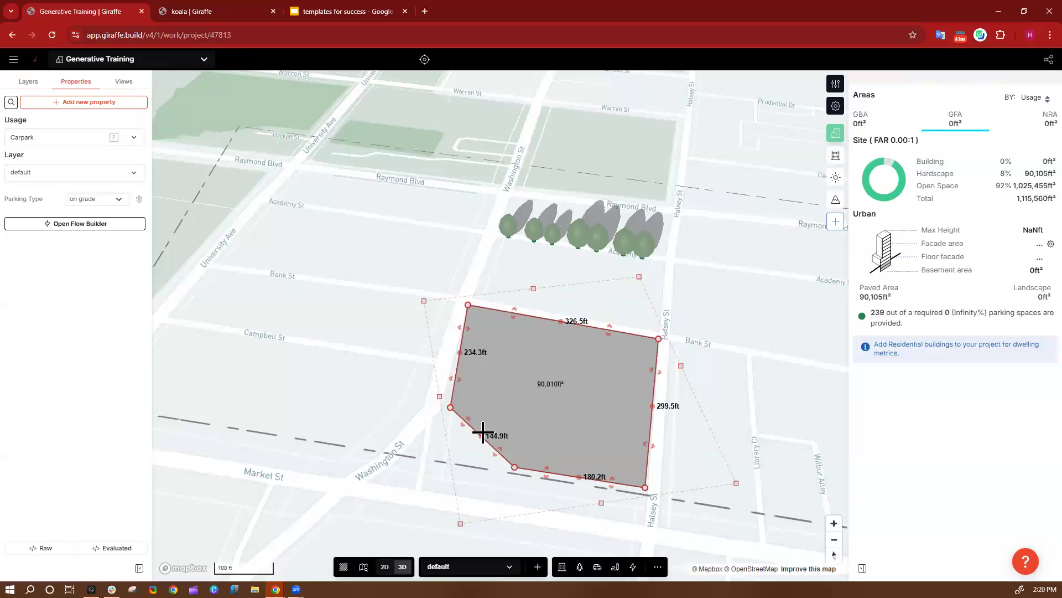
# Bend the parking polygon's diagonal edge inward at its midpoint and pull the Washington St corner slightly outward
pyautogui.moveTo(482, 433); pyautogui.dragTo(494, 426)
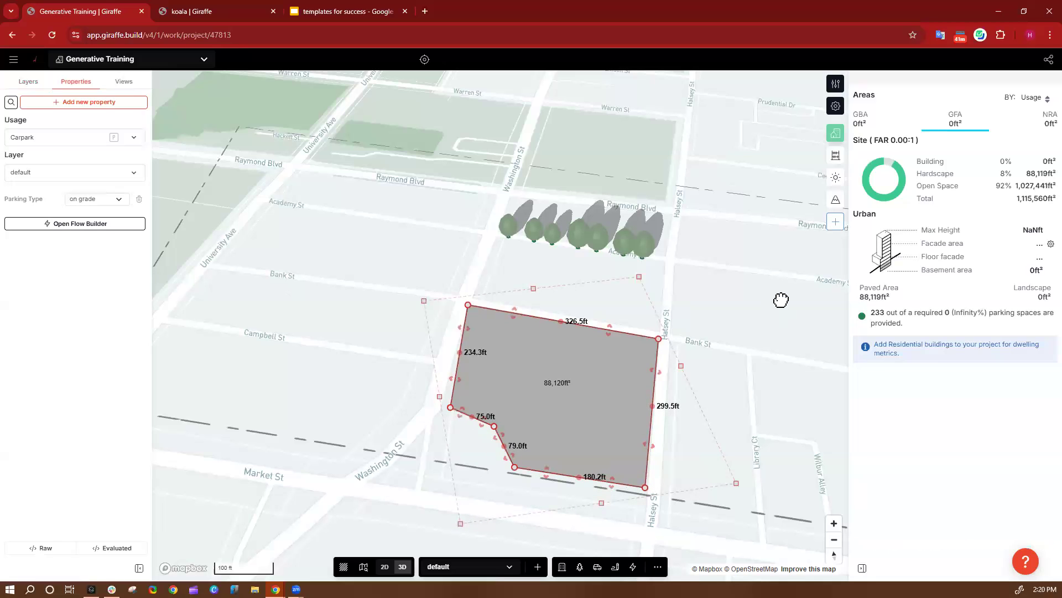
pyautogui.click(754, 387)
pyautogui.moveTo(738, 389); pyautogui.dragTo(636, 344)
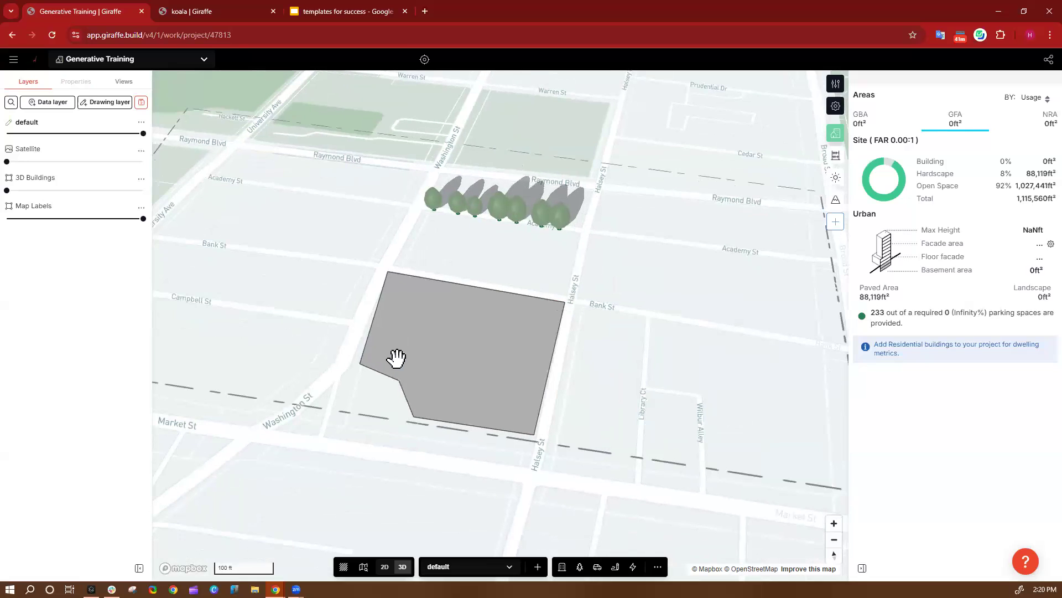
pyautogui.click(363, 363)
pyautogui.moveTo(355, 365); pyautogui.dragTo(348, 366)
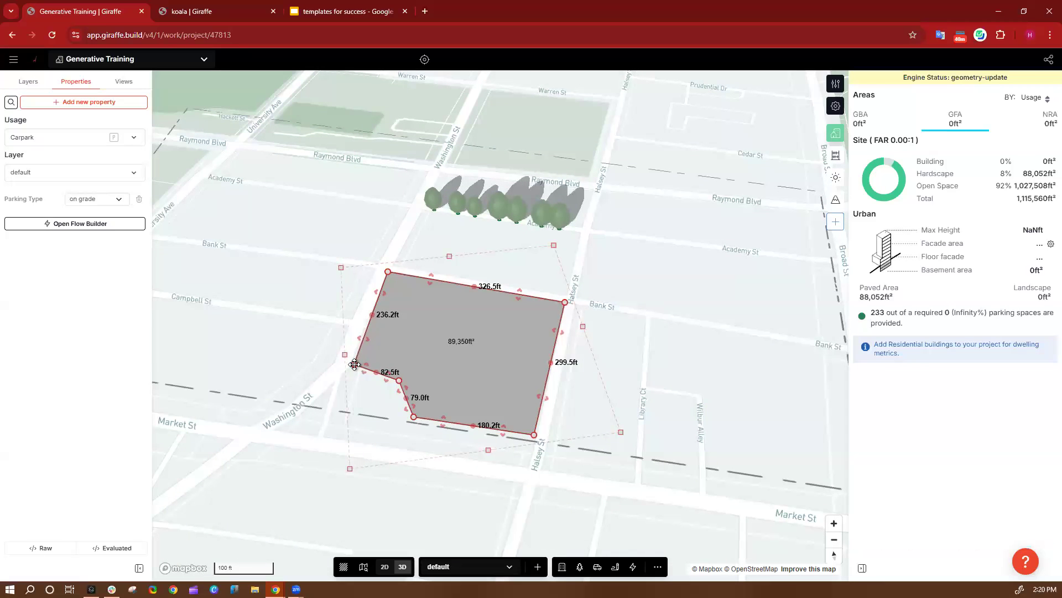
pyautogui.click(705, 408)
# Select the parking polygon in the flow builder and apply the Parking Lots raw transformation to it
pyautogui.moveTo(688, 392); pyautogui.dragTo(475, 273, button='right')
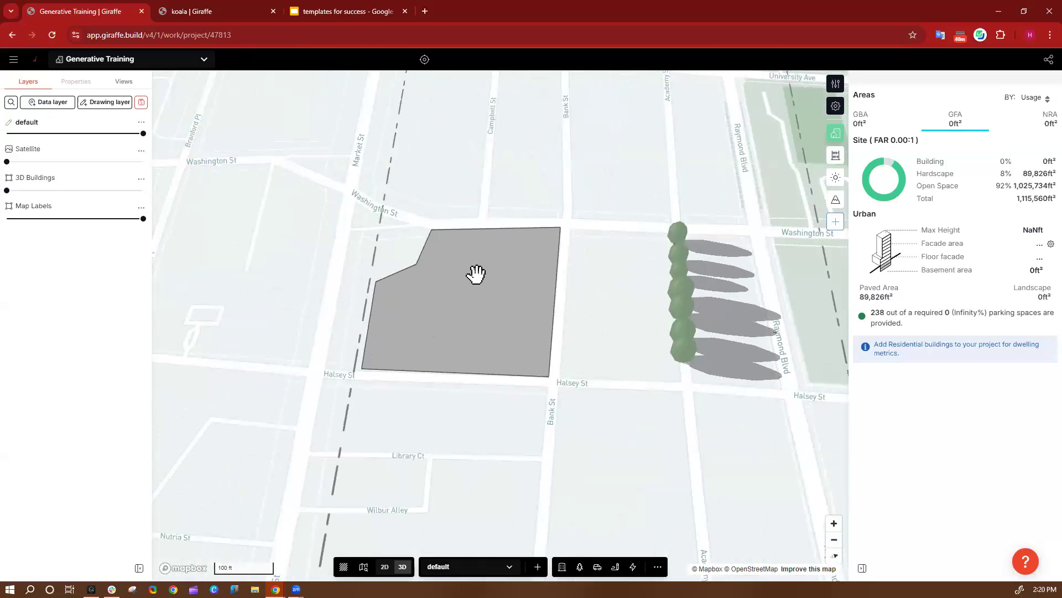
pyautogui.click(476, 273)
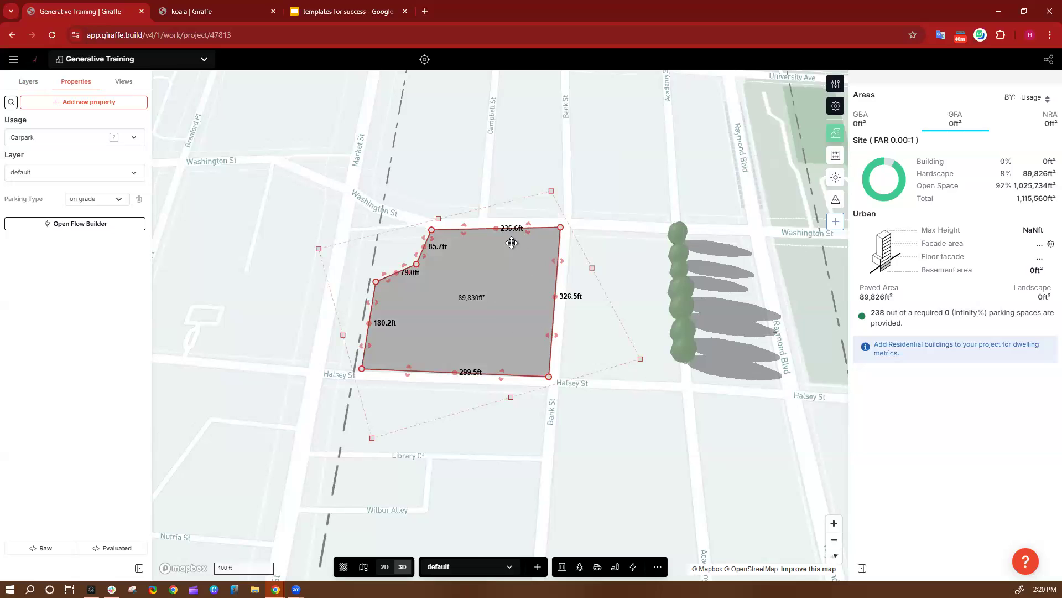
pyautogui.click(78, 223)
pyautogui.click(78, 223)
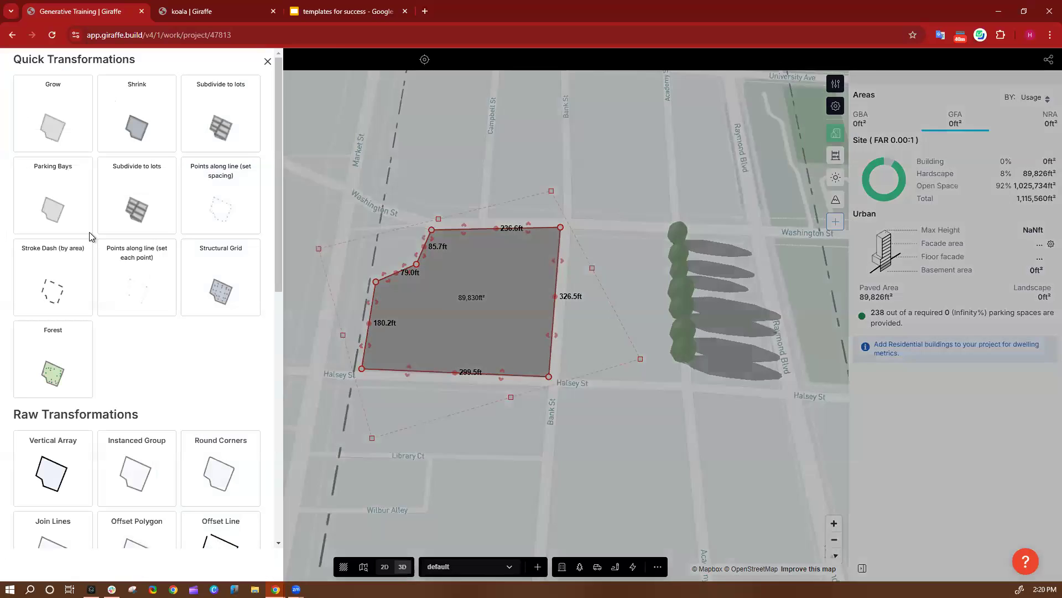
pyautogui.scroll(-10, 190, 185)
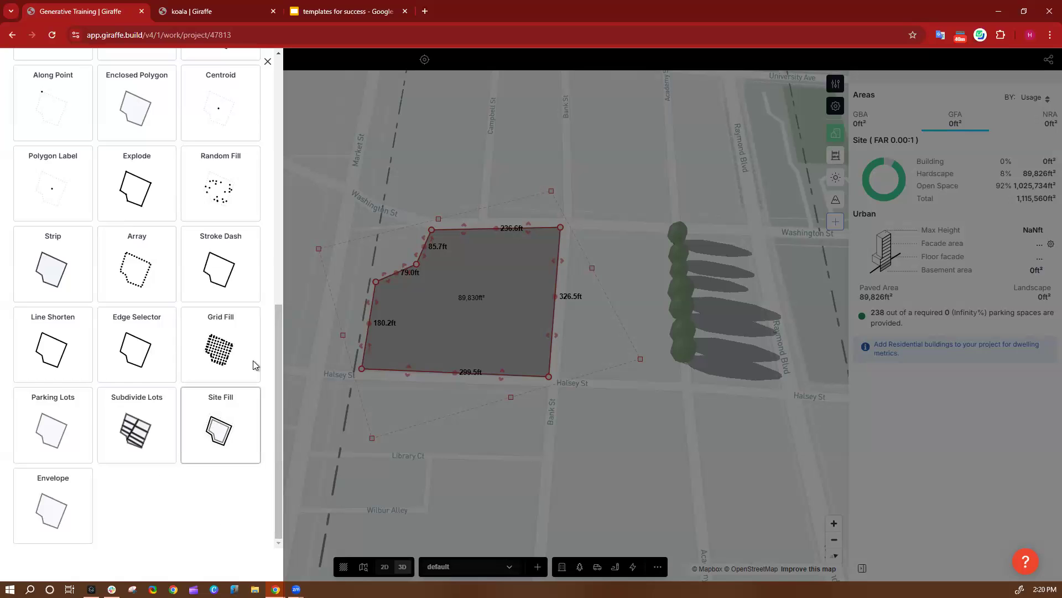
pyautogui.scroll(1, 237, 359)
pyautogui.scroll(3, 237, 360)
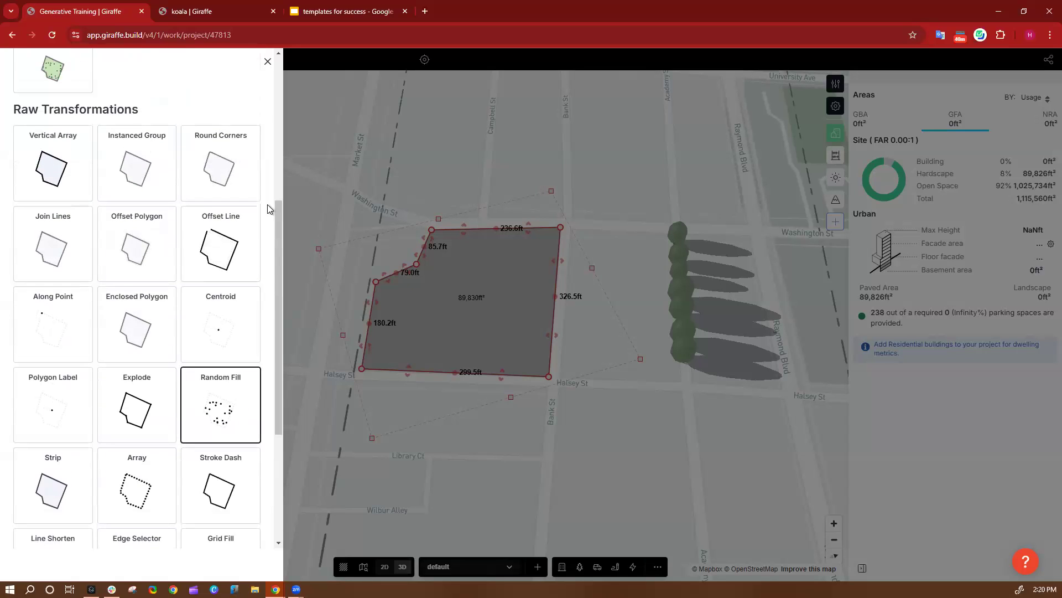
pyautogui.scroll(-4, 231, 361)
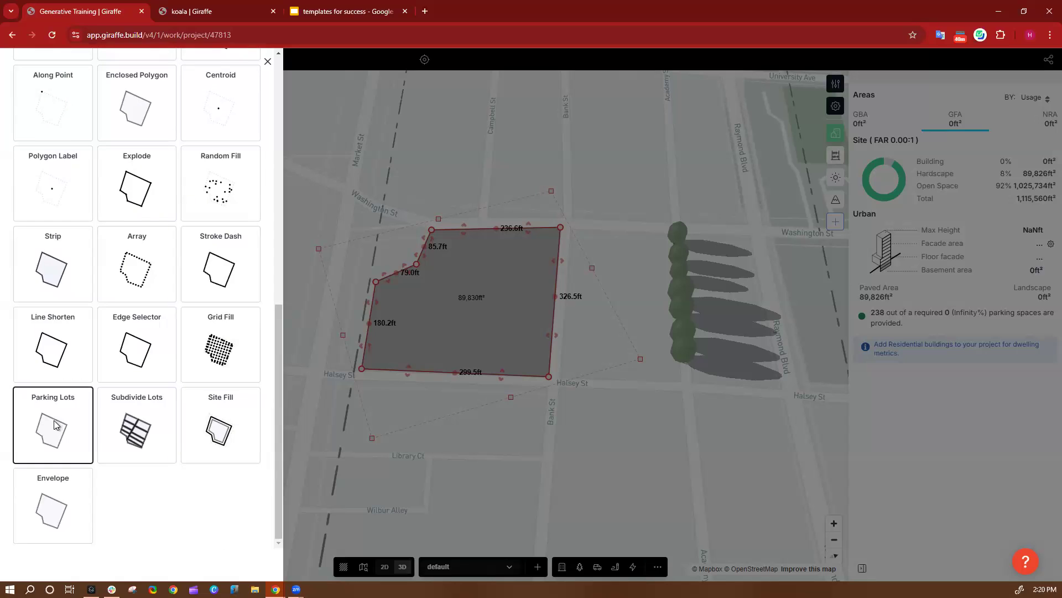
pyautogui.click(56, 414)
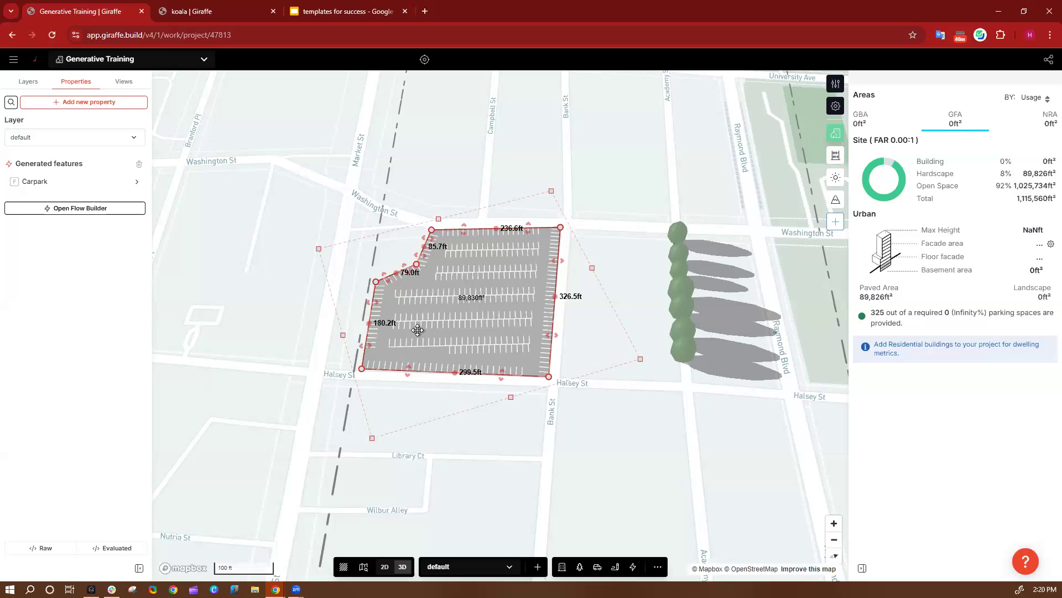
# In the generated Carpark feature's Parking Lots settings, set the bay length to 18 ft and bay width to 9.5 ft
pyautogui.click(67, 160)
pyautogui.click(48, 181)
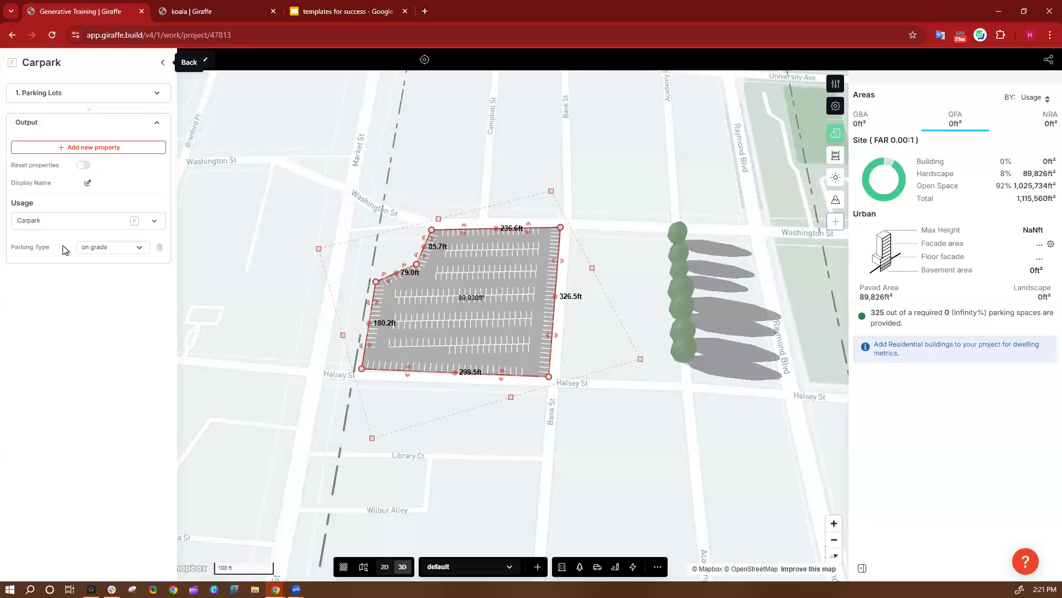
pyautogui.click(45, 95)
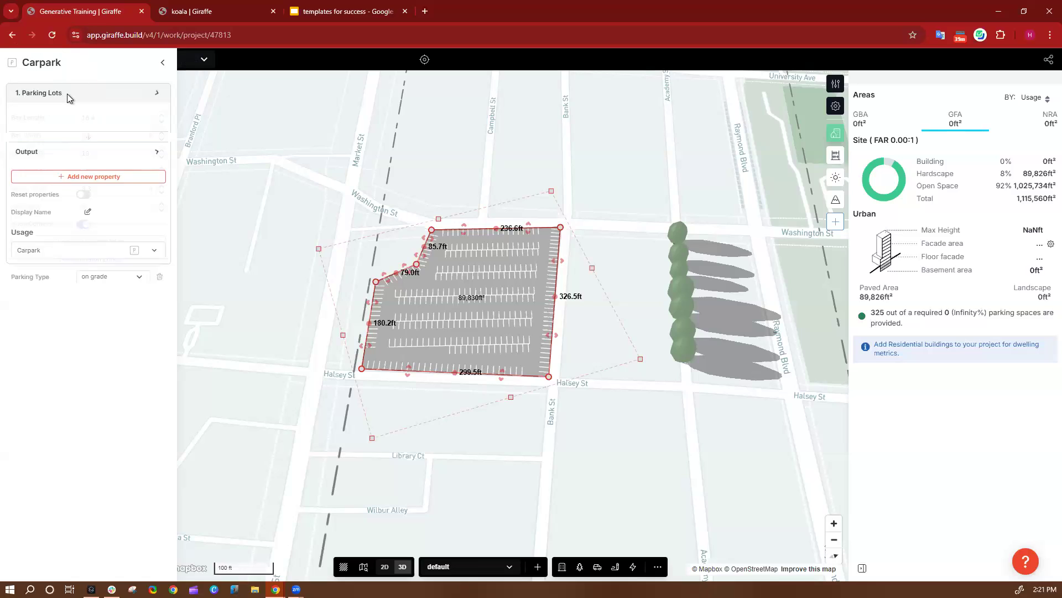
pyautogui.click(116, 117)
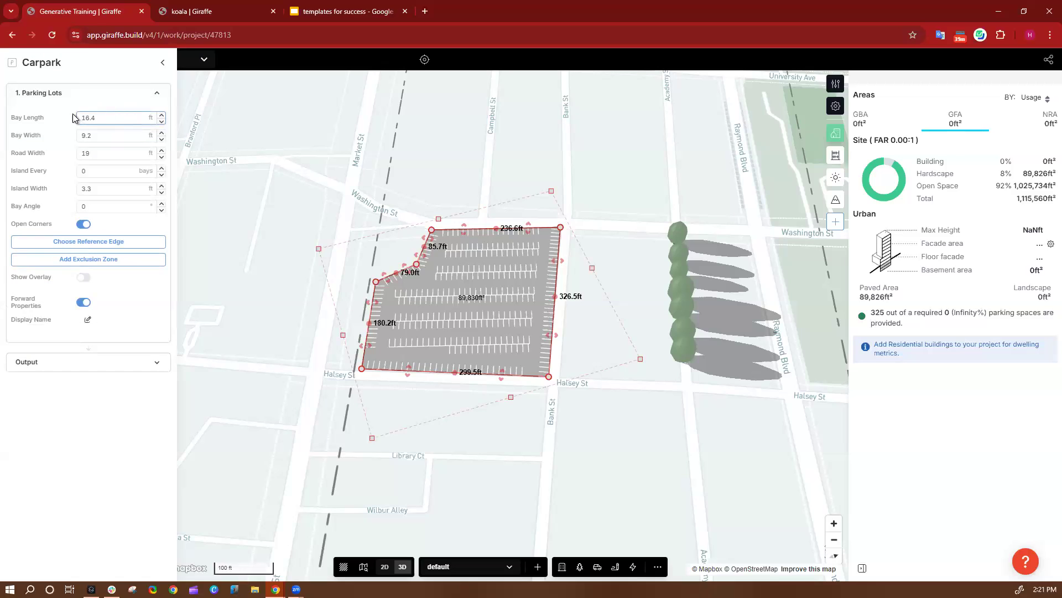
pyautogui.write('18')
pyautogui.click(108, 135)
pyautogui.write('9.5')
# Set the Parking Lots road width to 24 ft
pyautogui.click(105, 155)
pyautogui.moveTo(105, 156); pyautogui.dragTo(64, 160)
pyautogui.write('234')
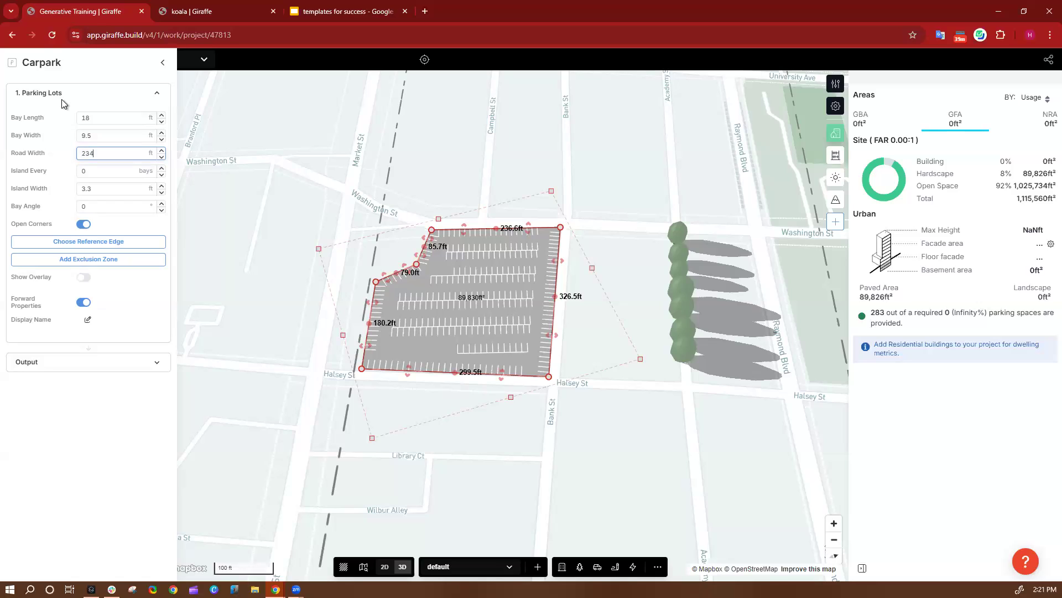
pyautogui.press('BackSpace')
pyautogui.press('BackSpace')
pyautogui.write('4')
pyautogui.click(98, 137)
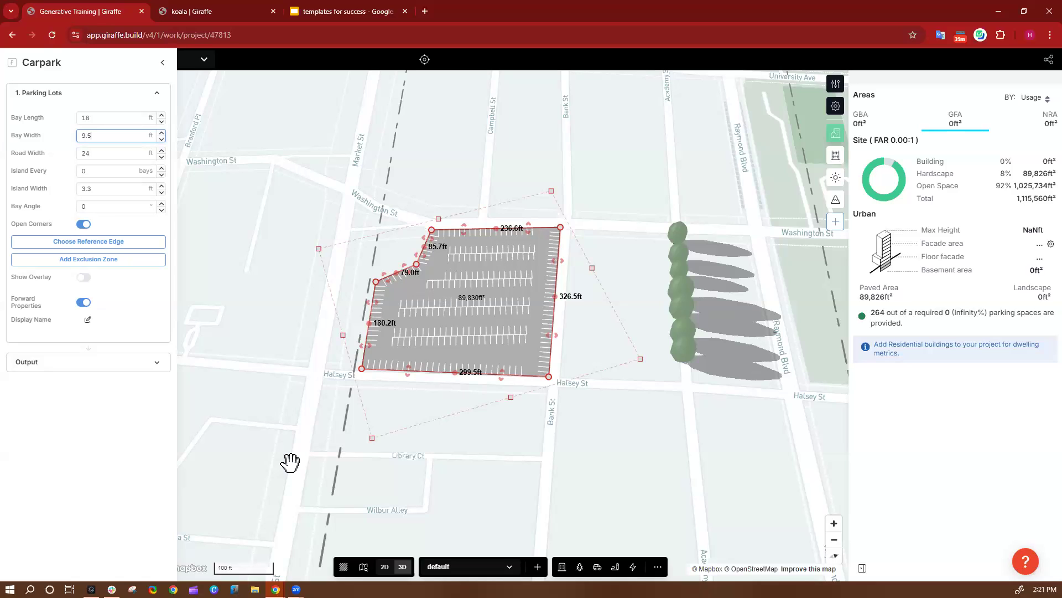
pyautogui.click(59, 142)
# Choose the parking polygon's long edge along Bank St as the reference edge for the parking bays
pyautogui.click(93, 208)
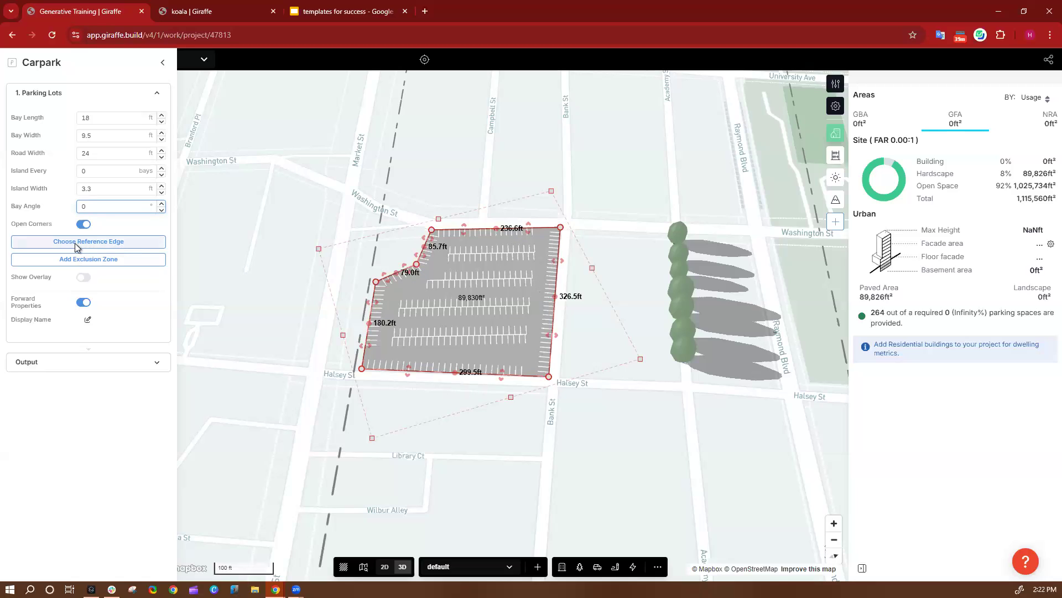
pyautogui.press('ctrl')
pyautogui.press('ctrl')
pyautogui.press('ctrl')
pyautogui.press('ctrl')
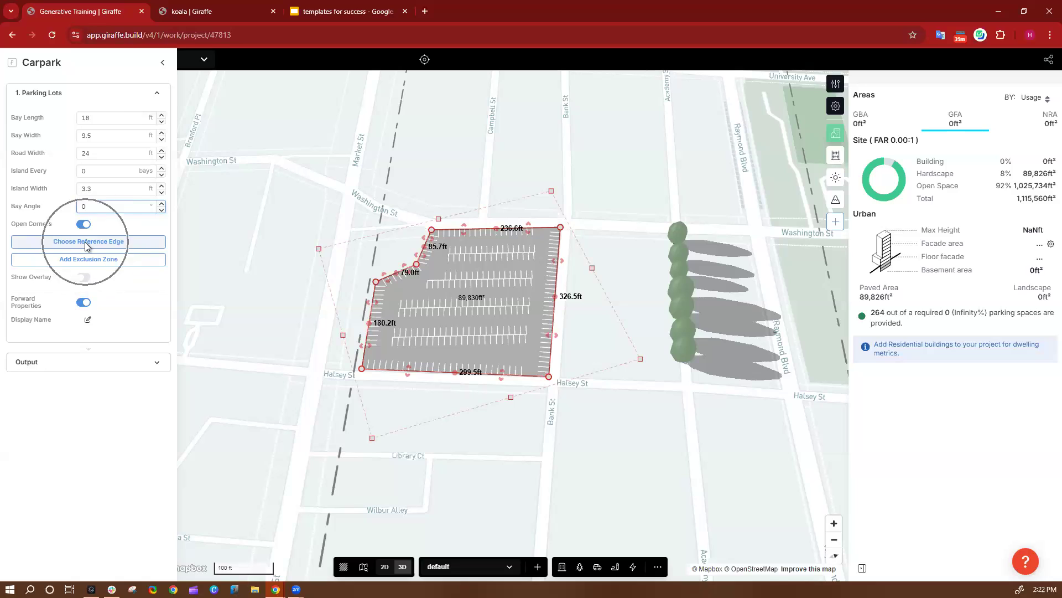
pyautogui.click(97, 242)
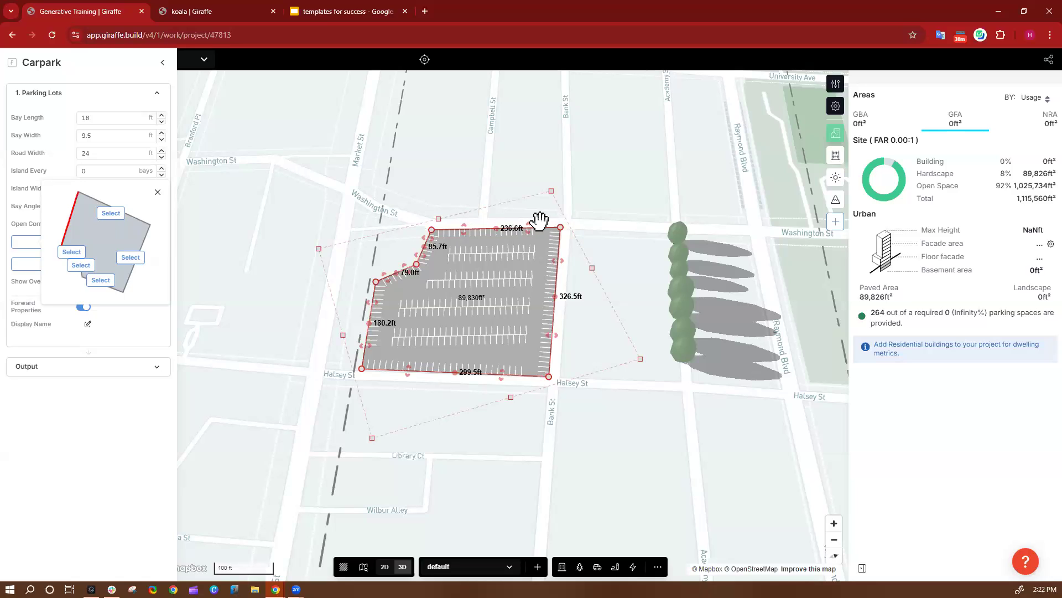
pyautogui.click(110, 213)
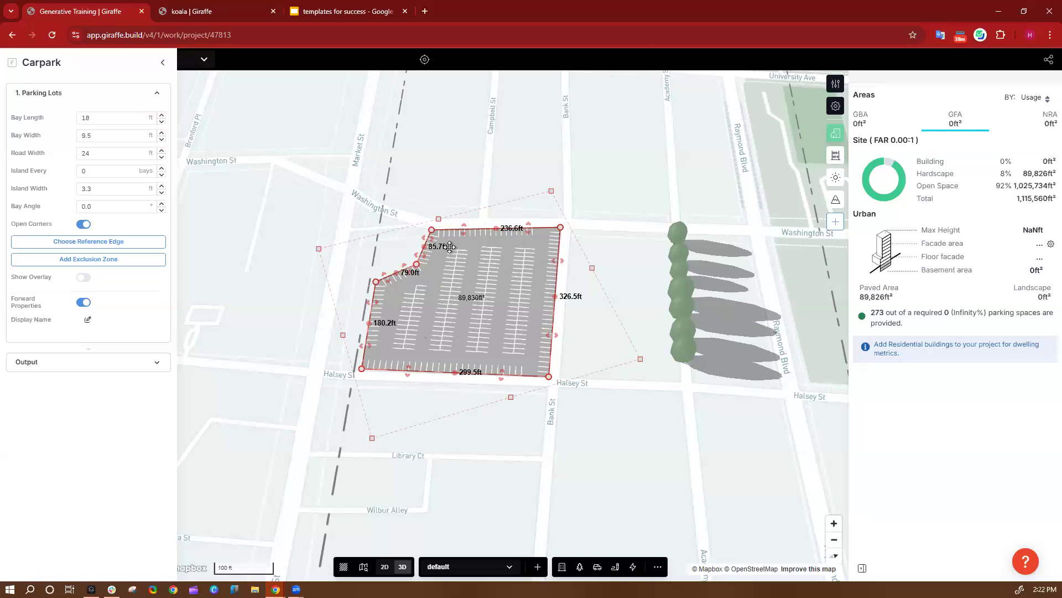
# Extend the parking polygon's Halsey St and Bank St edges outward by about 2 ft each
pyautogui.click(577, 296)
pyautogui.scroll(3, 514, 292)
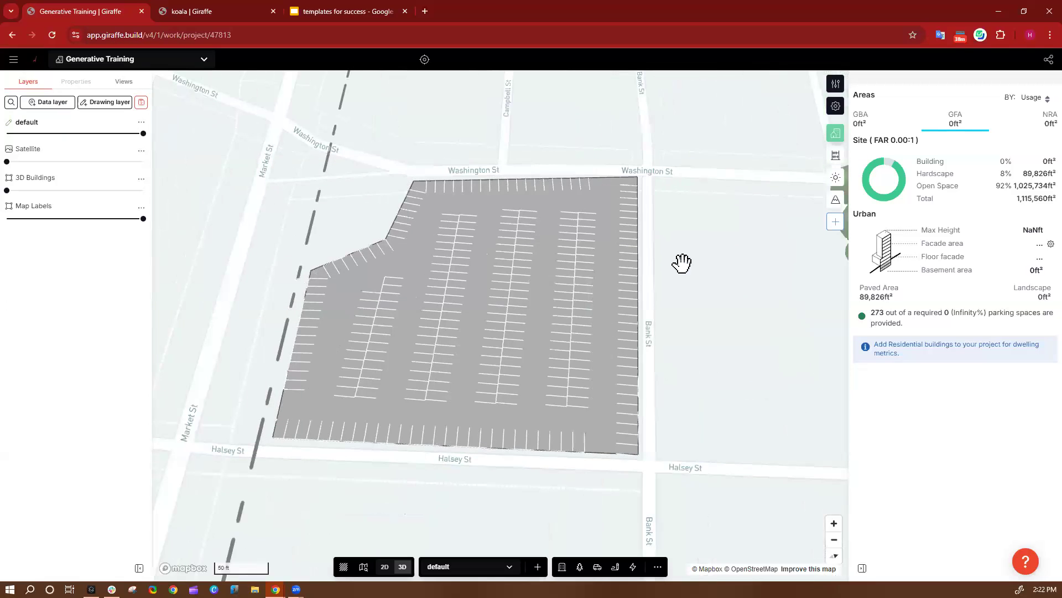
pyautogui.moveTo(605, 543); pyautogui.dragTo(486, 336, button='right')
pyautogui.click(486, 336)
pyautogui.click(387, 453)
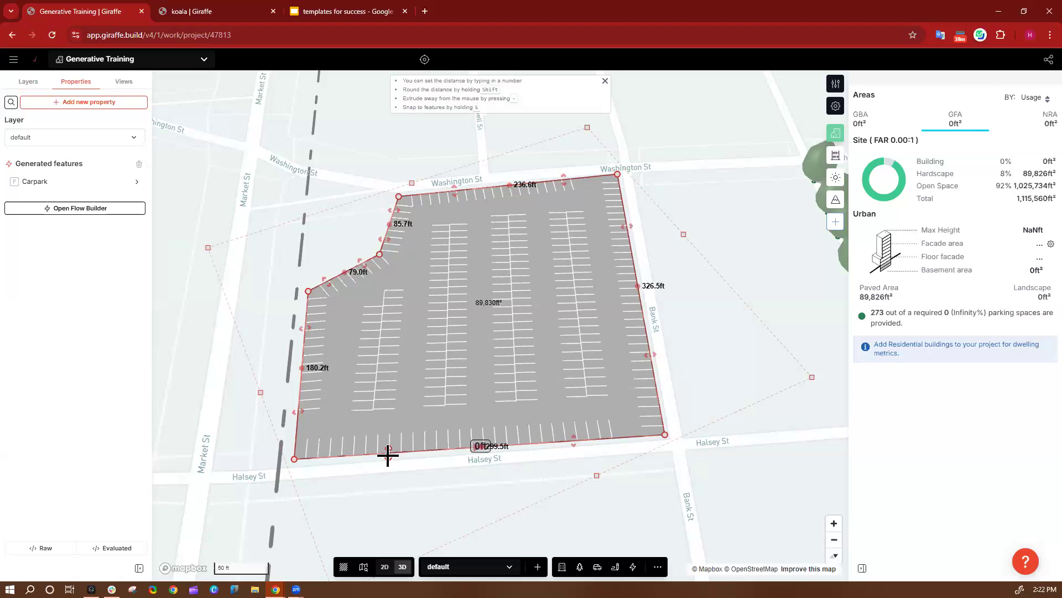
pyautogui.click(721, 191)
pyautogui.click(707, 183)
pyautogui.click(621, 206)
pyautogui.moveTo(621, 206); pyautogui.dragTo(628, 225)
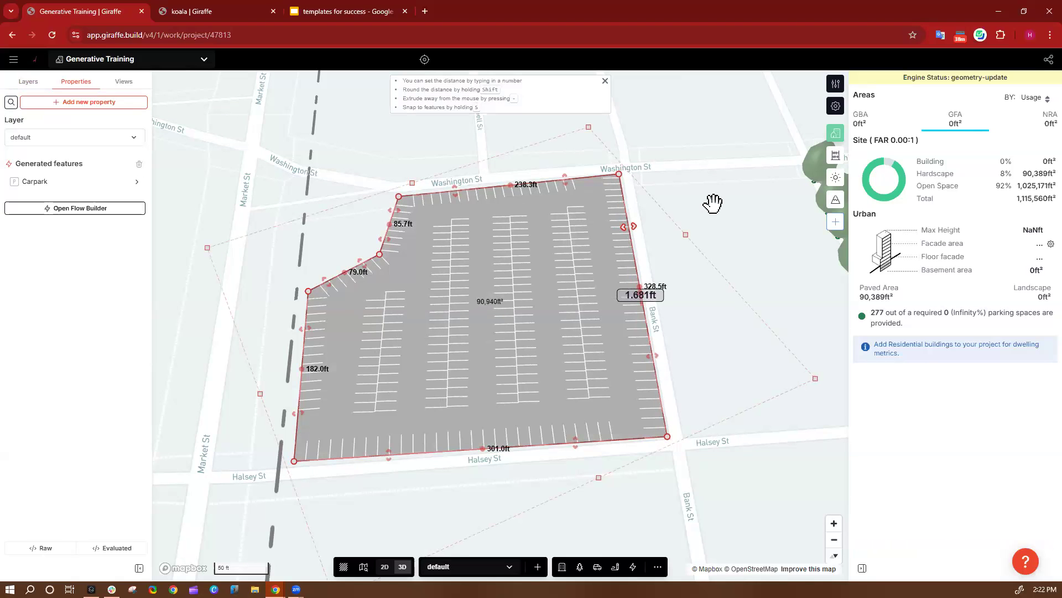
pyautogui.click(479, 187)
pyautogui.scroll(-5, 480, 205)
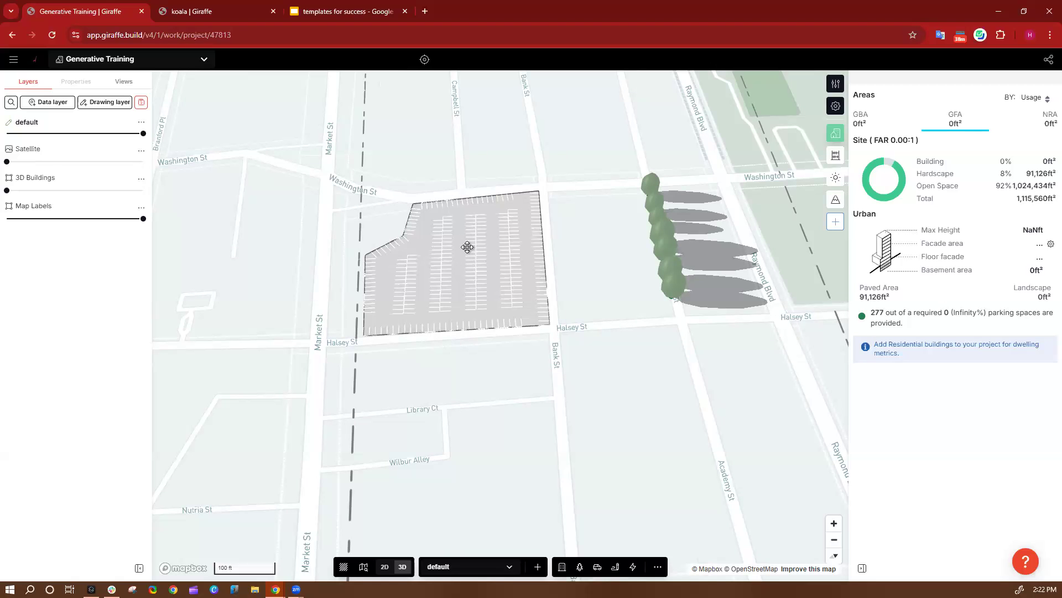
# Open the enlarged car park's Parking Lots settings to review its bay, road and island dimensions
pyautogui.click(494, 245)
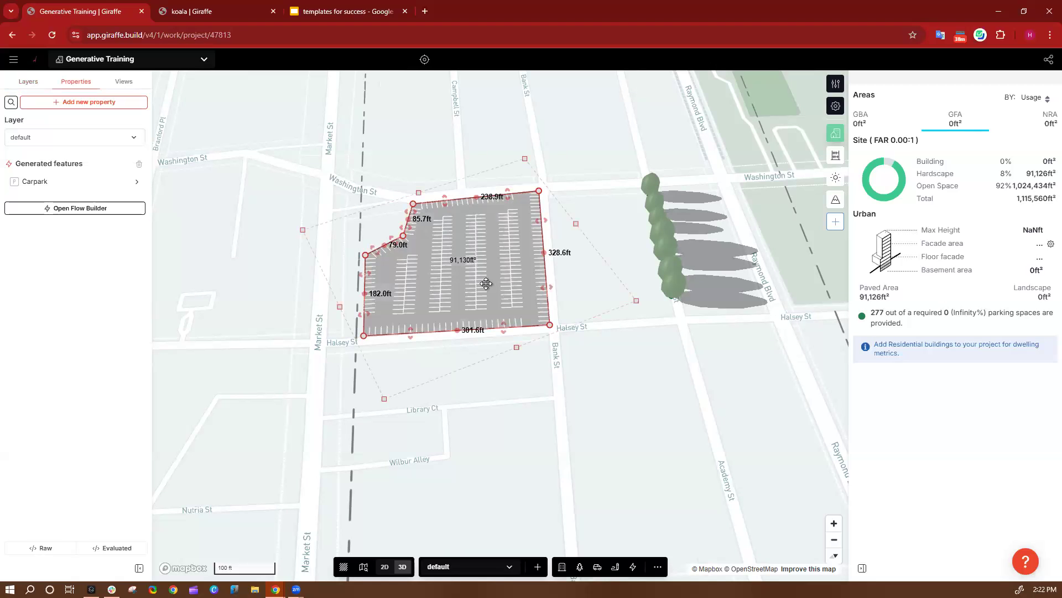
pyautogui.click(61, 181)
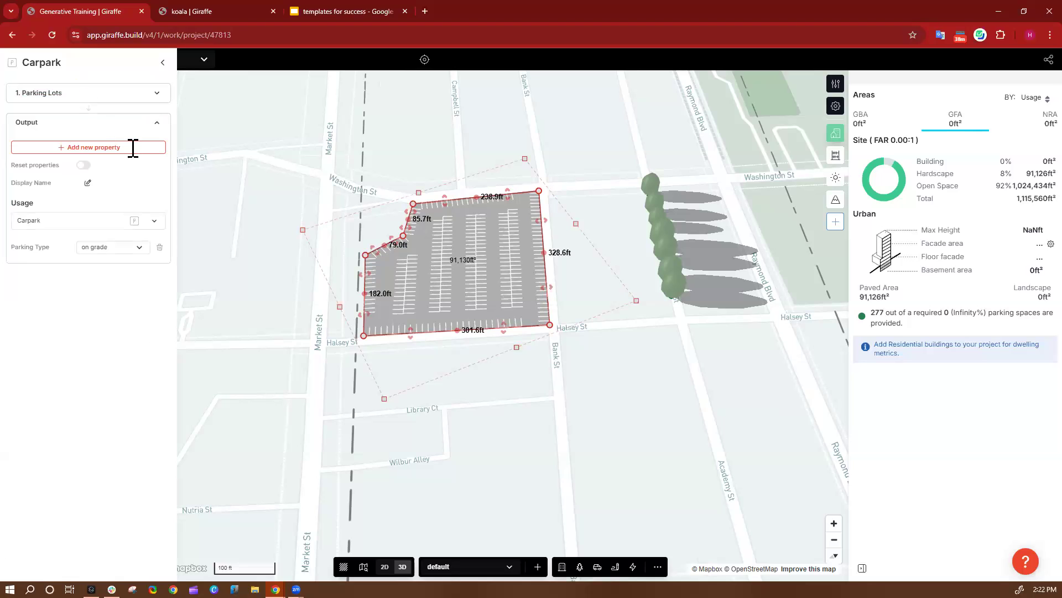
pyautogui.click(108, 93)
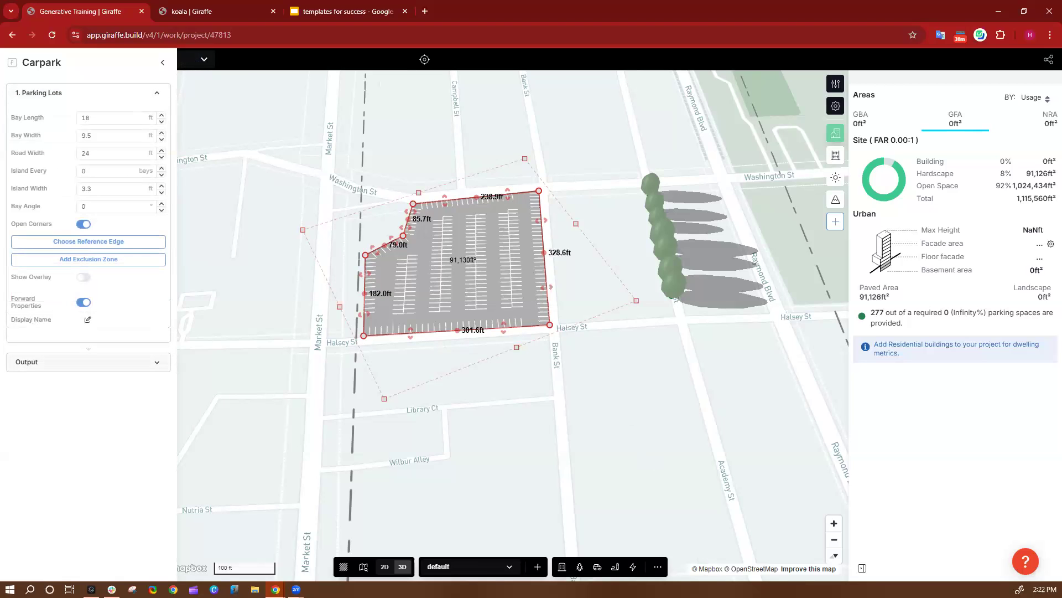
# Draw a Carpark - USA flow rectangle about 146 ft by 216 ft between Campbell St and Bank St, above Washington St
pyautogui.click(634, 567)
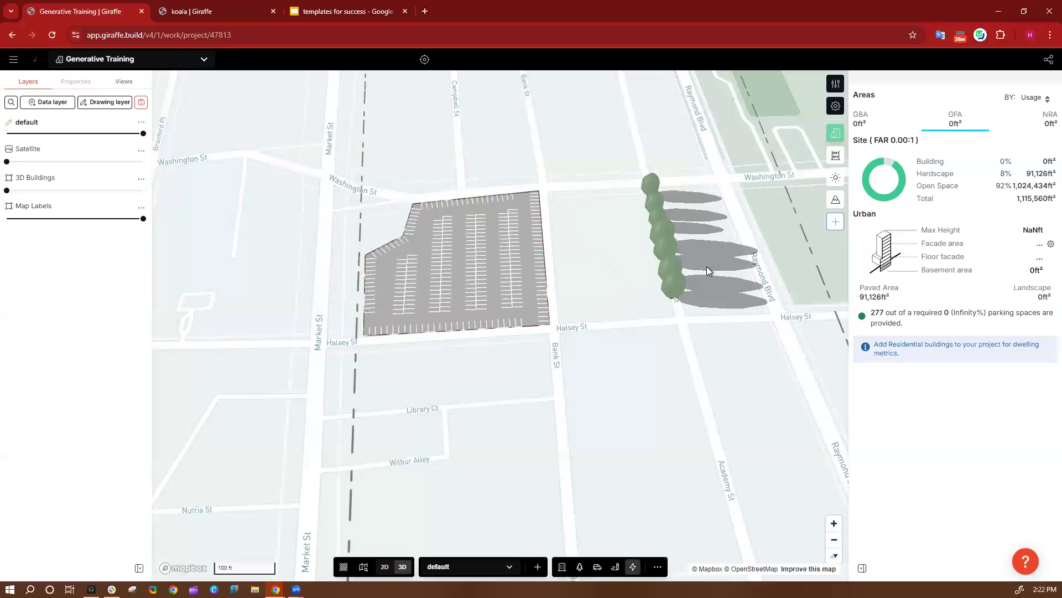
pyautogui.click(466, 186)
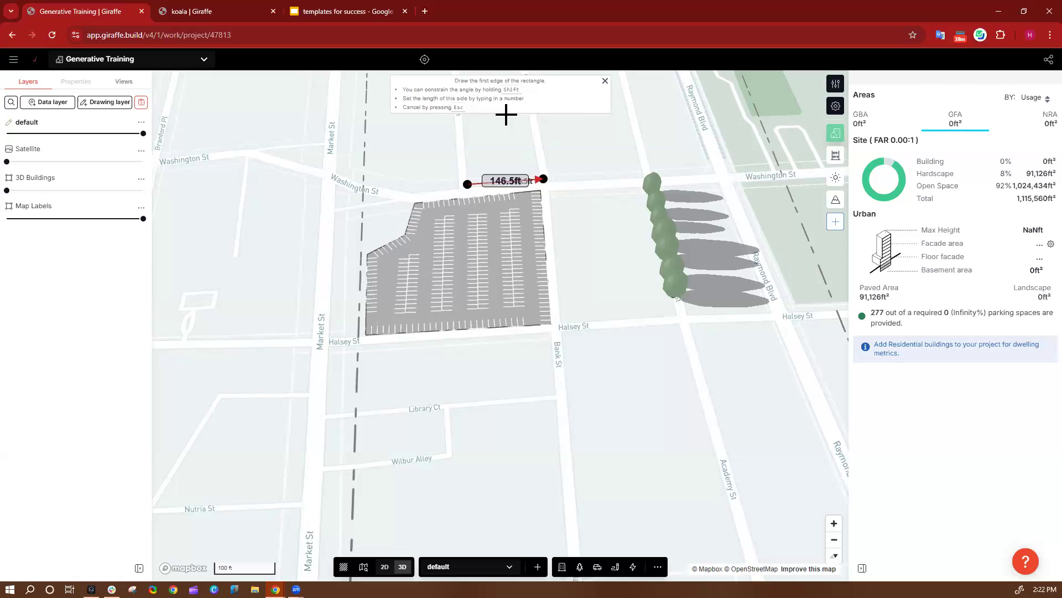
pyautogui.click(543, 179)
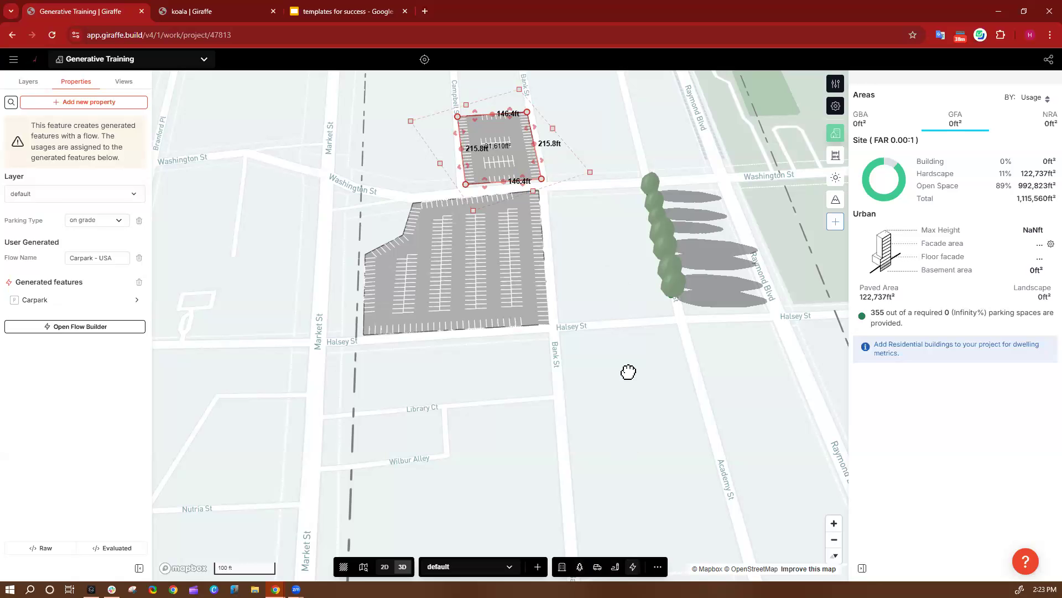
pyautogui.moveTo(502, 250); pyautogui.dragTo(506, 387)
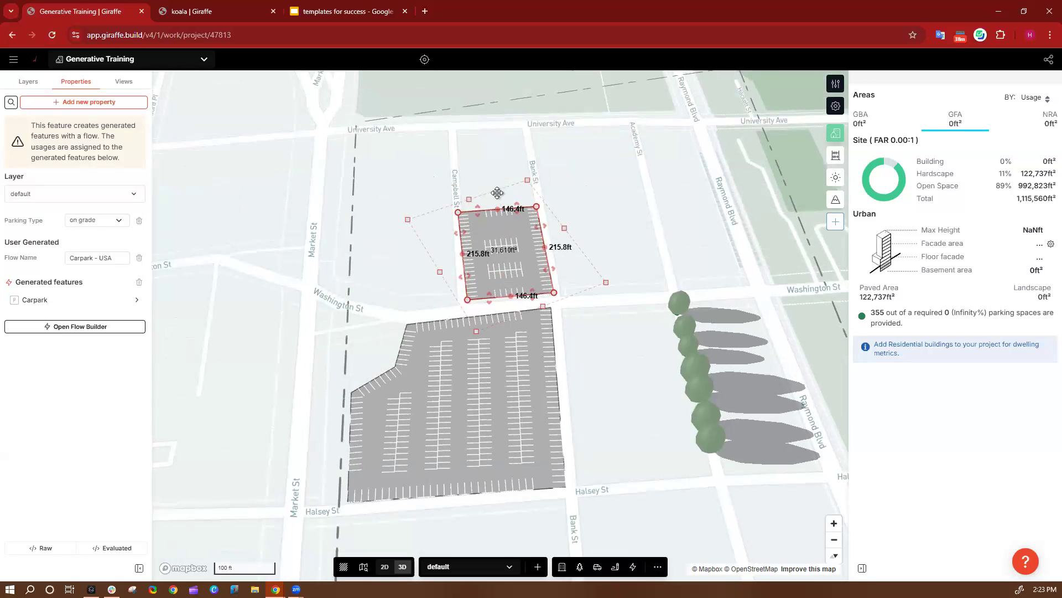
# Choose the small Carpark - USA rectangle's long edge along Campbell St as its Parking Lots reference edge
pyautogui.click(46, 302)
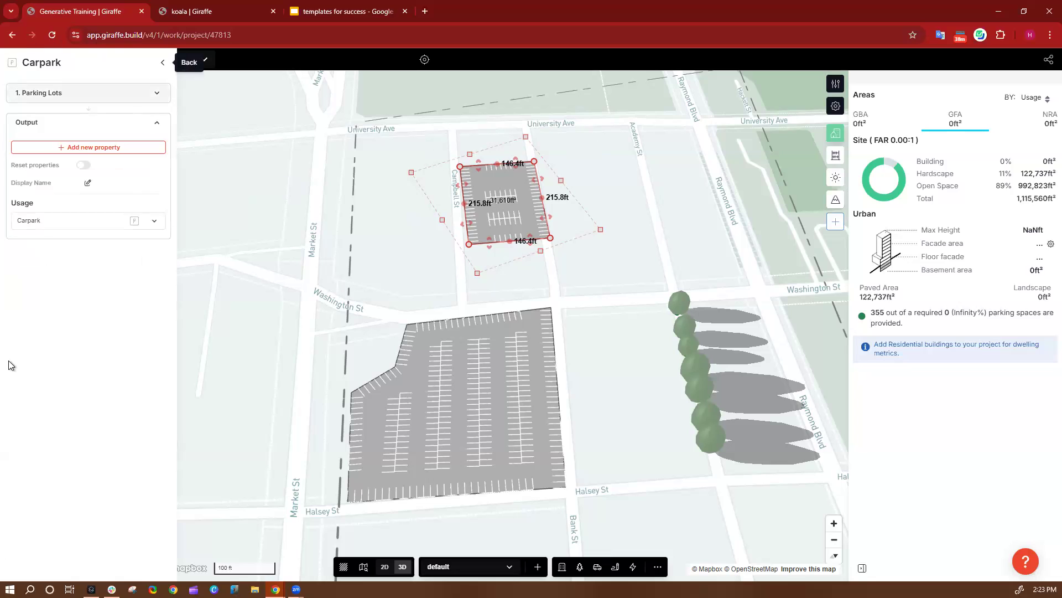
pyautogui.click(68, 93)
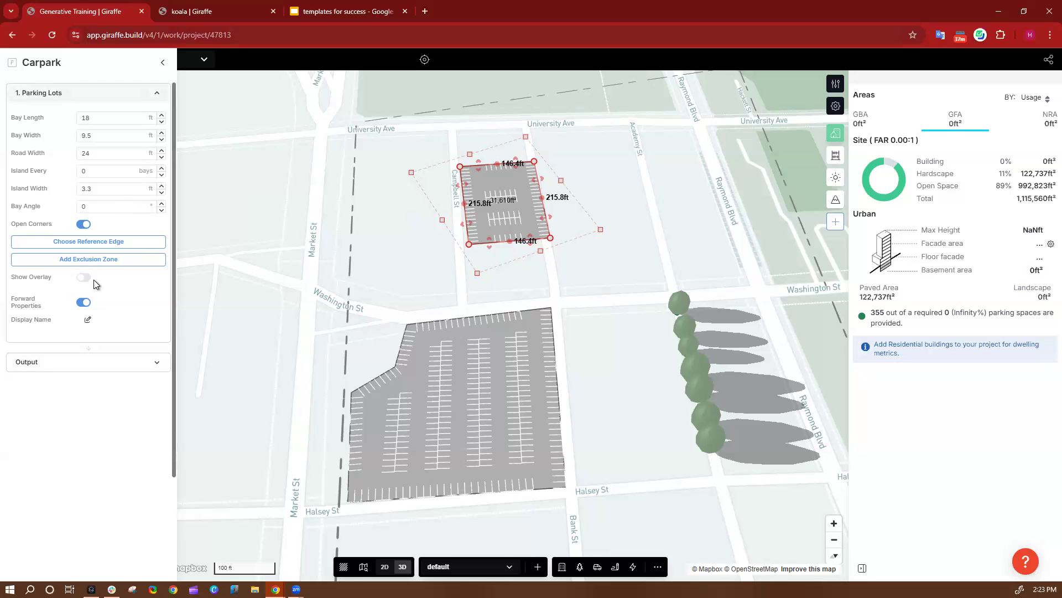
pyautogui.click(93, 244)
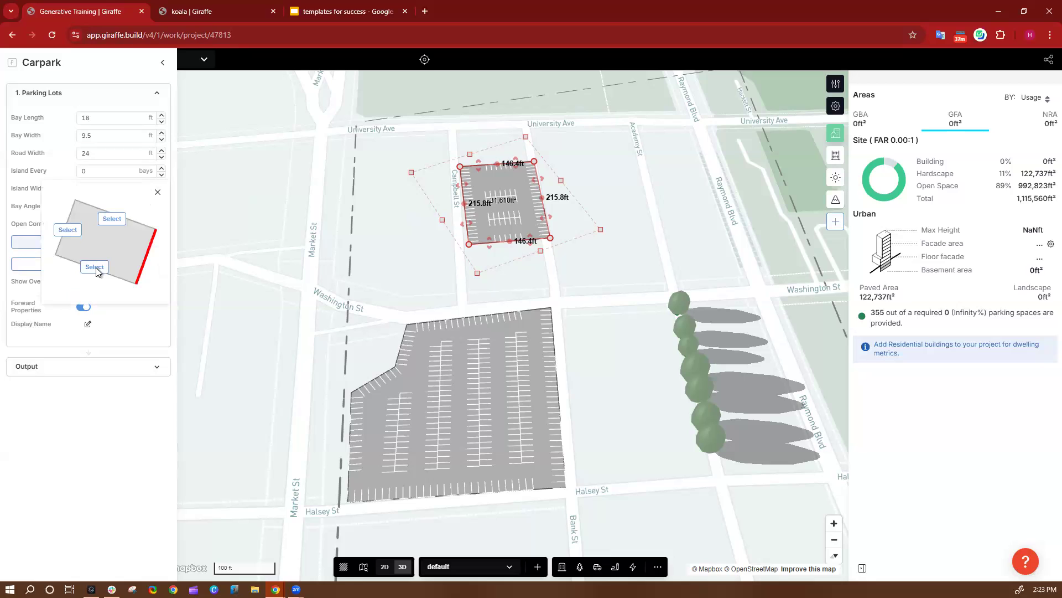
pyautogui.click(96, 268)
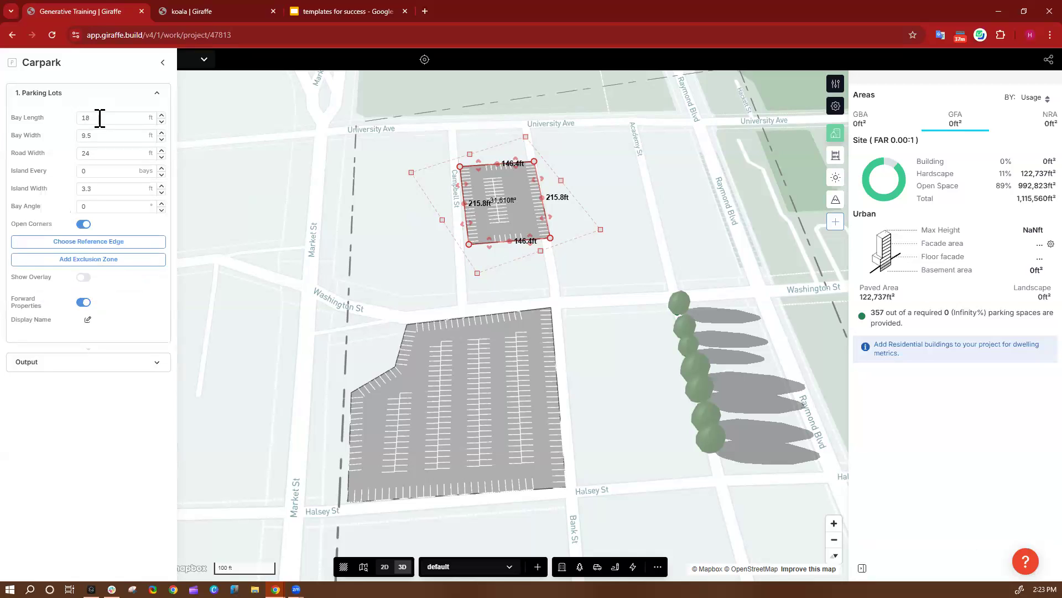
pyautogui.click(123, 189)
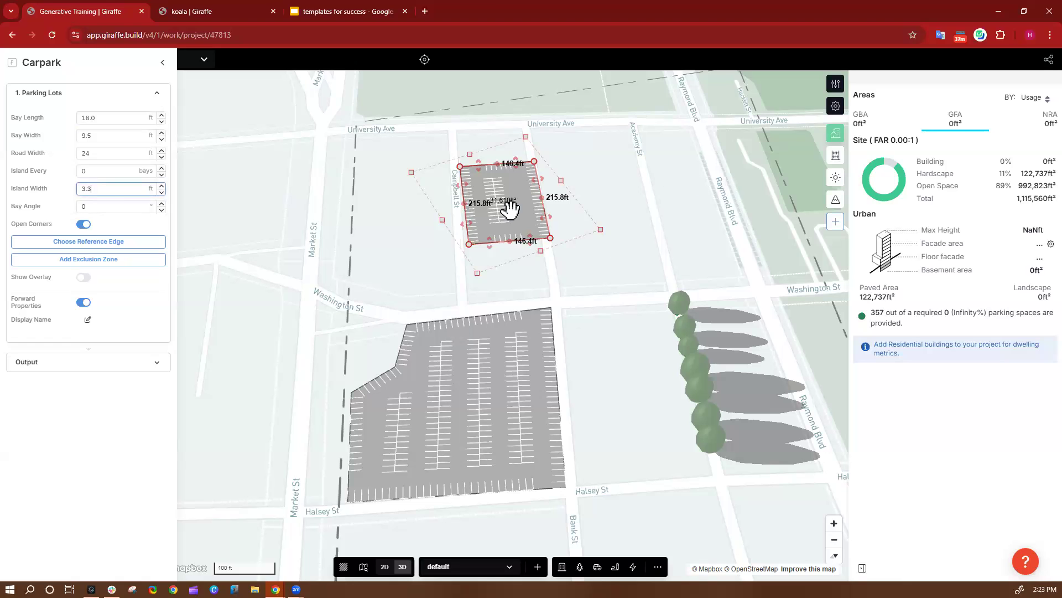
# Delete the small Carpark - USA rectangle and deselect the remaining car park
pyautogui.click(556, 223)
pyautogui.click(549, 228)
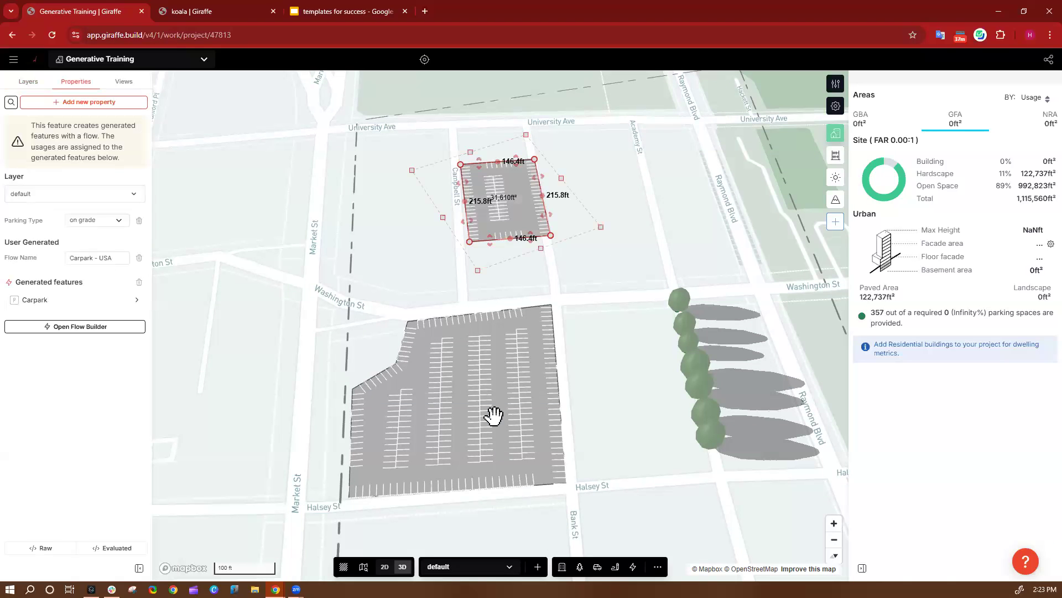
pyautogui.press('Delete')
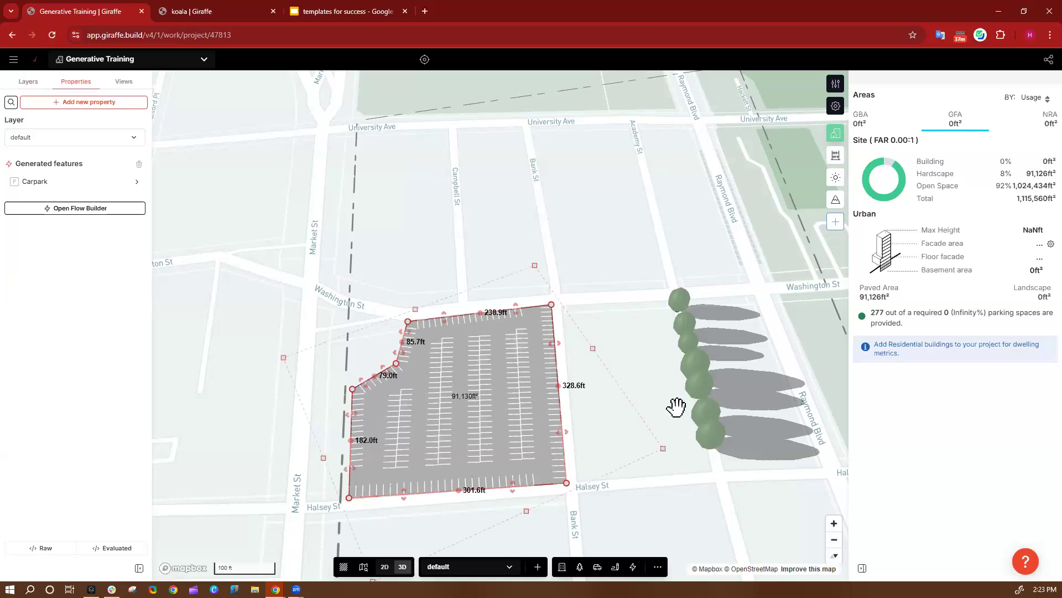
pyautogui.click(616, 275)
pyautogui.moveTo(588, 481); pyautogui.dragTo(588, 384)
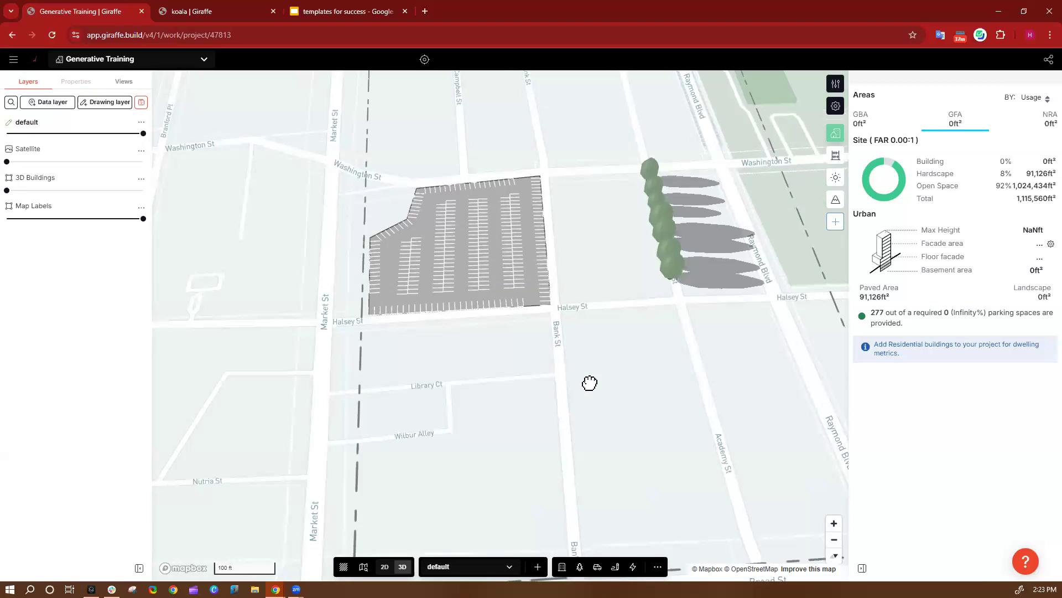
pyautogui.moveTo(590, 383); pyautogui.dragTo(645, 310, button='right')
pyautogui.moveTo(645, 311); pyautogui.dragTo(633, 311)
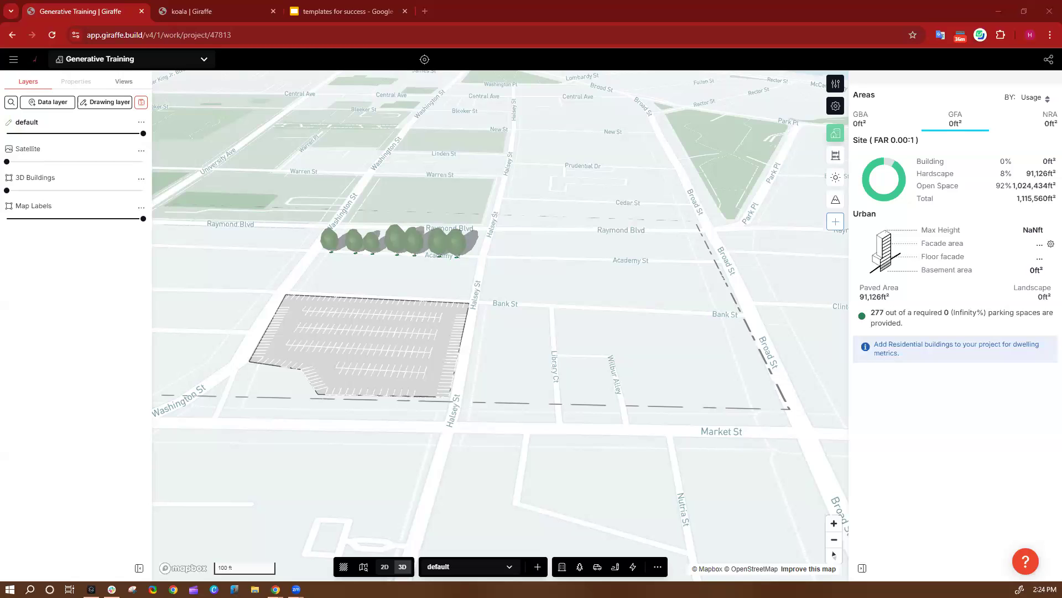
pyautogui.moveTo(604, 366); pyautogui.dragTo(451, 335)
pyautogui.moveTo(611, 384); pyautogui.dragTo(641, 408, button='right')
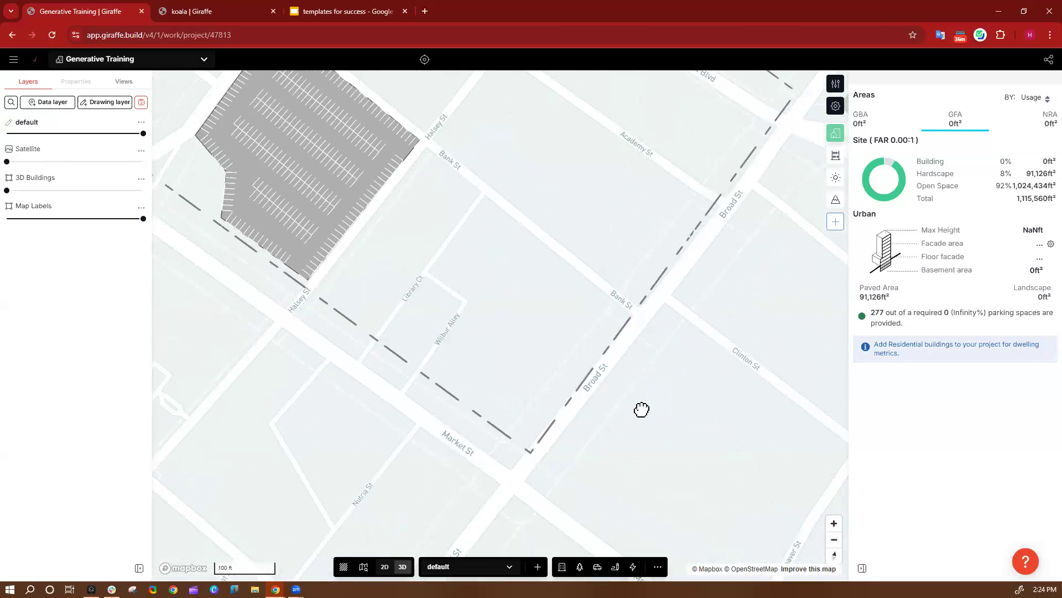
pyautogui.moveTo(504, 242); pyautogui.dragTo(508, 249)
pyautogui.scroll(-3, 509, 249)
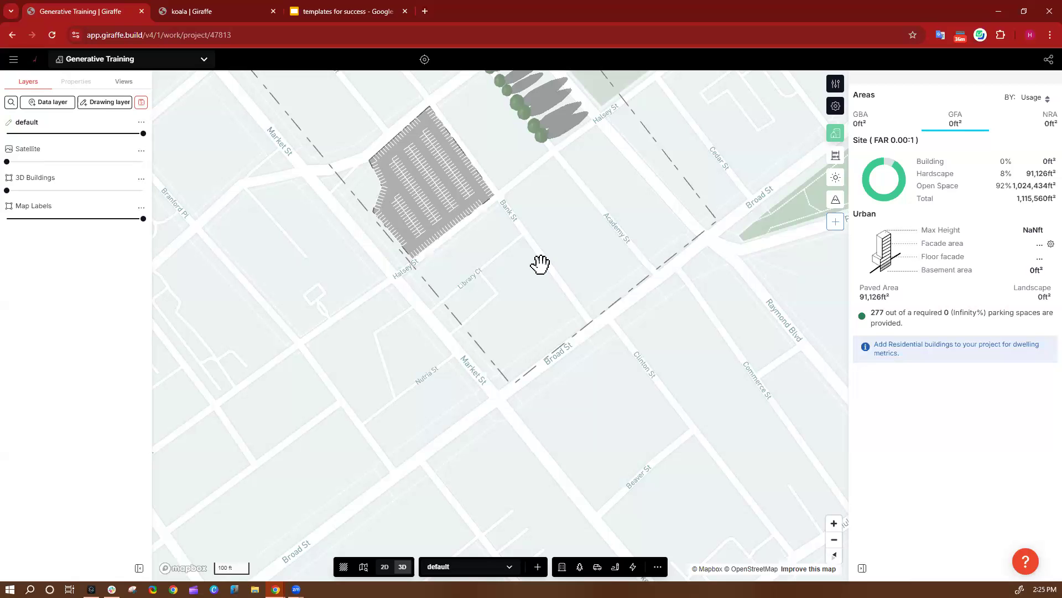
# Draw a six-sided polygon of about 221,000 ft² bounded by University Ave, Raymond Blvd, Washington St and Campbell St
pyautogui.moveTo(709, 446); pyautogui.dragTo(690, 434, button='right')
pyautogui.moveTo(552, 394); pyautogui.dragTo(509, 540)
pyautogui.moveTo(570, 226); pyautogui.dragTo(555, 284)
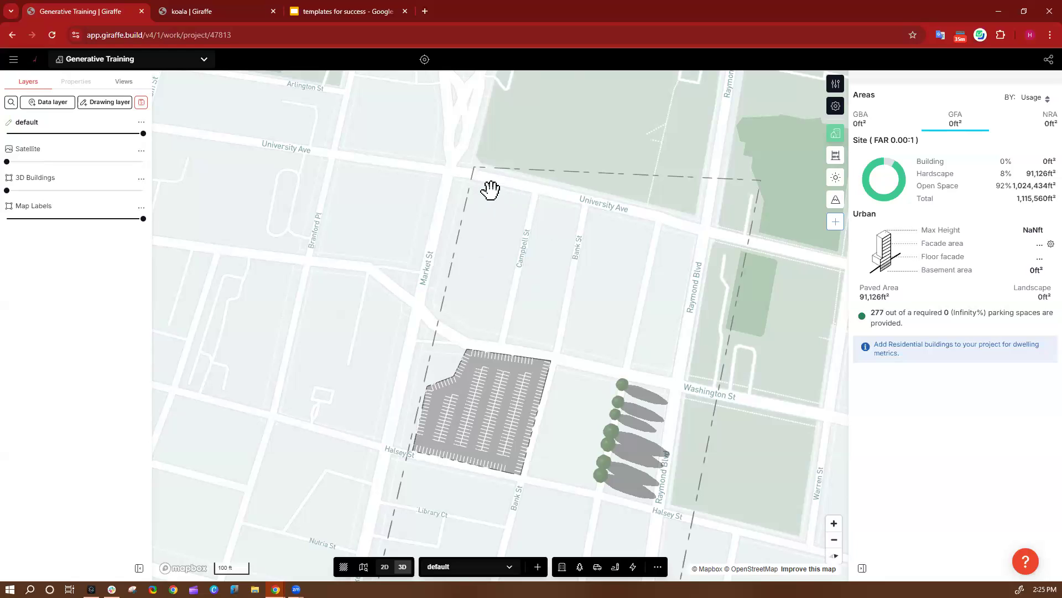
pyautogui.press('p')
pyautogui.click(537, 195)
pyautogui.click(665, 226)
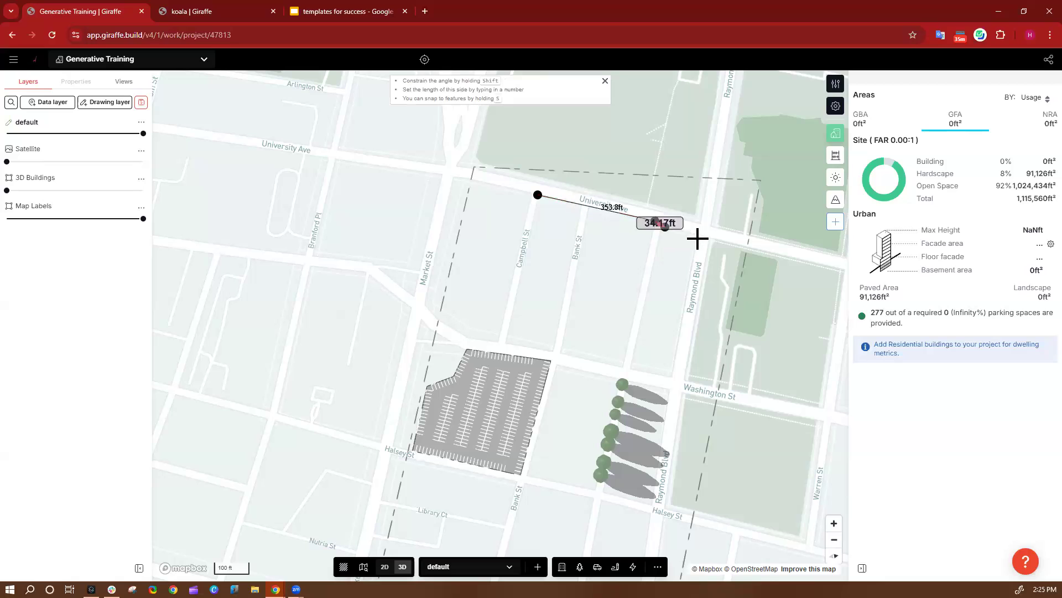
pyautogui.click(698, 234)
pyautogui.click(674, 378)
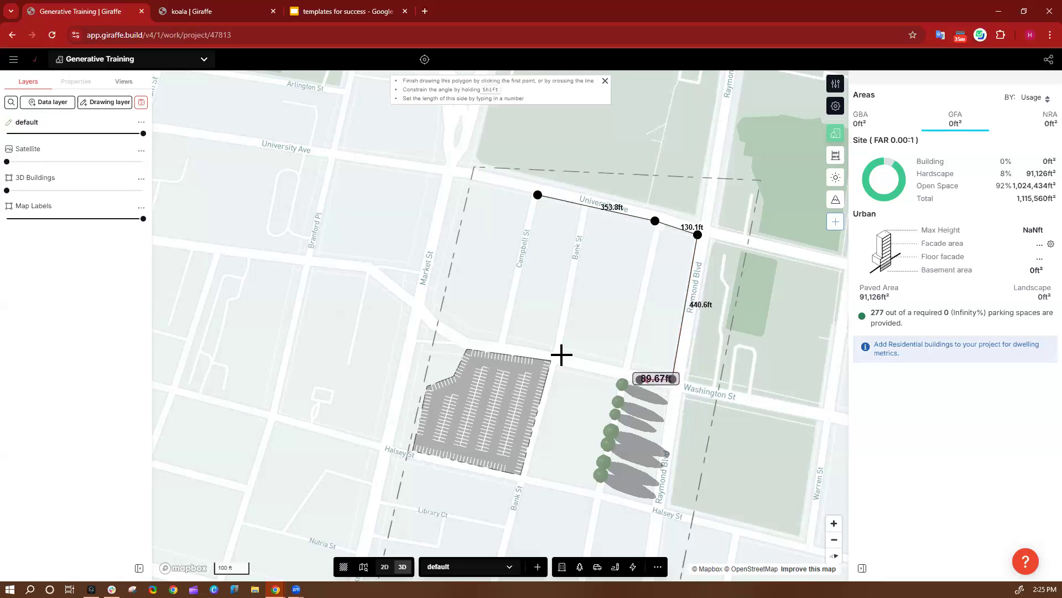
pyautogui.click(554, 350)
pyautogui.click(499, 340)
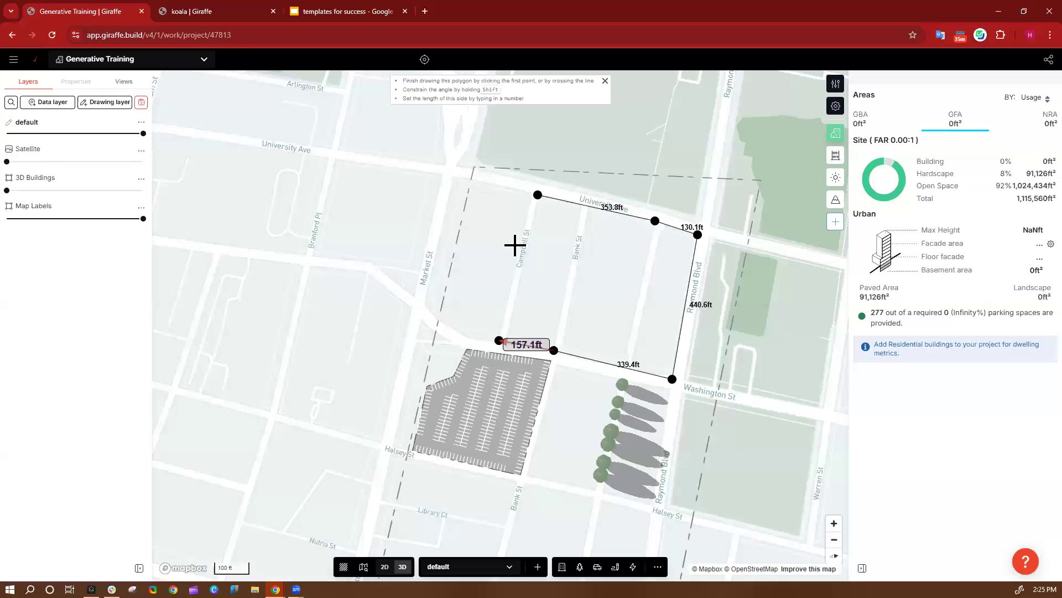
pyautogui.click(538, 195)
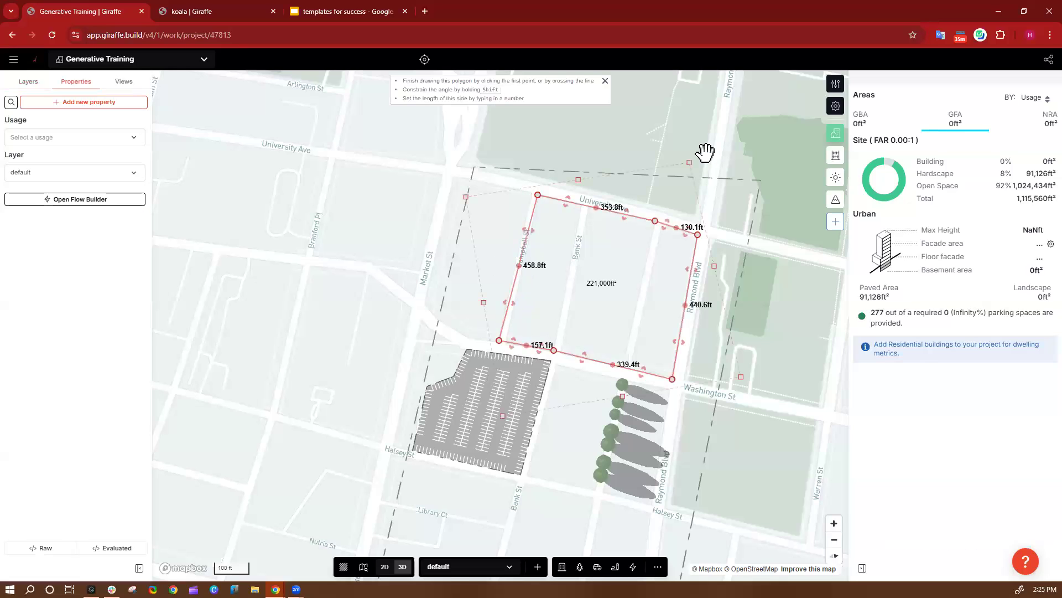
# Apply the Subdivide Lots raw transformation to the new polygon between University Ave and Washington St
pyautogui.moveTo(757, 131); pyautogui.dragTo(687, 120)
pyautogui.moveTo(641, 428); pyautogui.dragTo(560, 332, button='right')
pyautogui.click(437, 421)
pyautogui.click(564, 291)
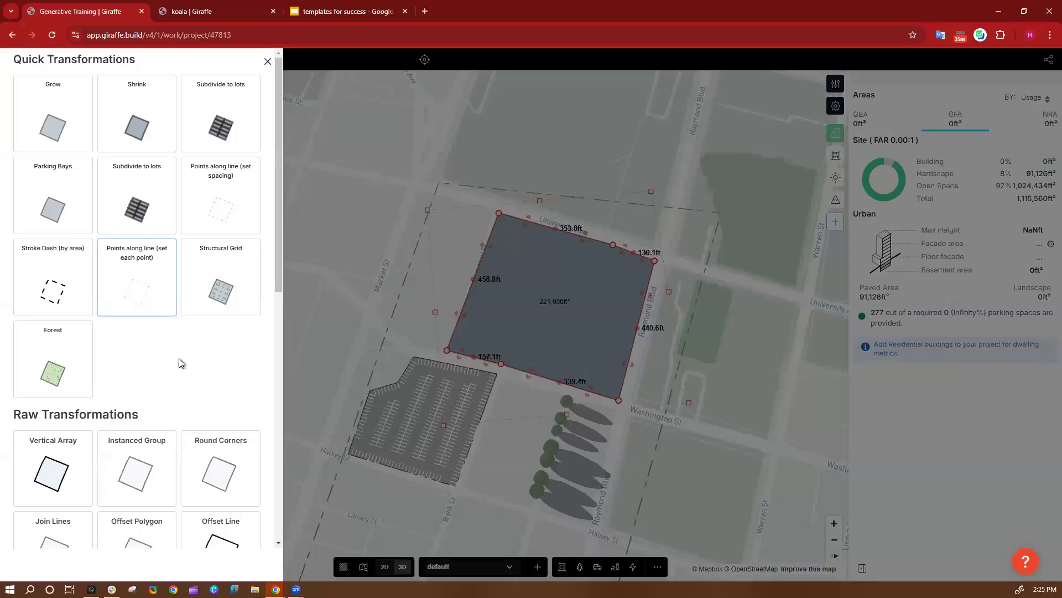
pyautogui.scroll(-1, 178, 357)
pyautogui.scroll(-3, 178, 357)
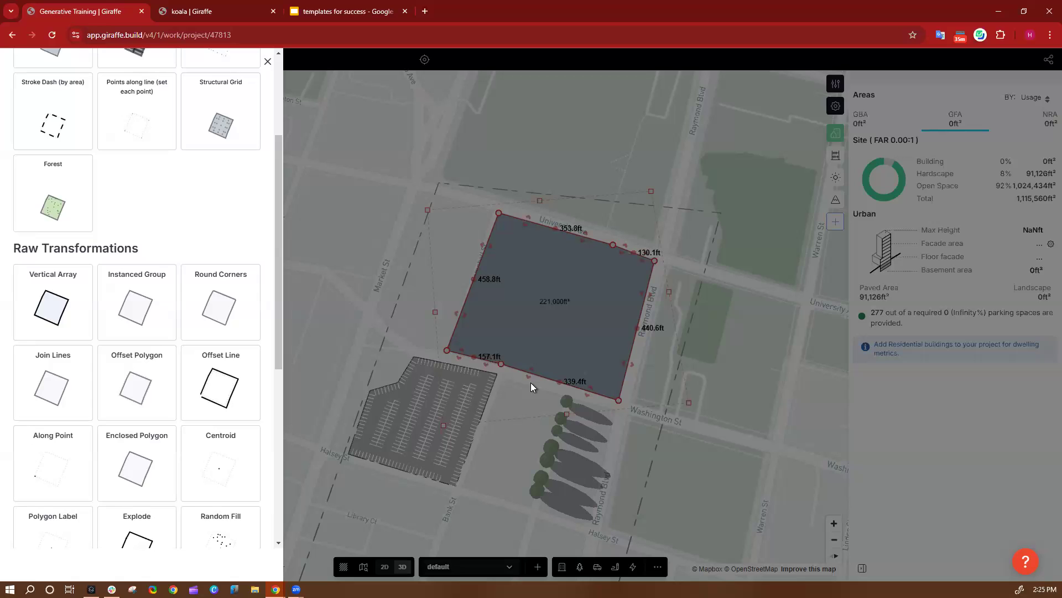
pyautogui.scroll(-7, 215, 341)
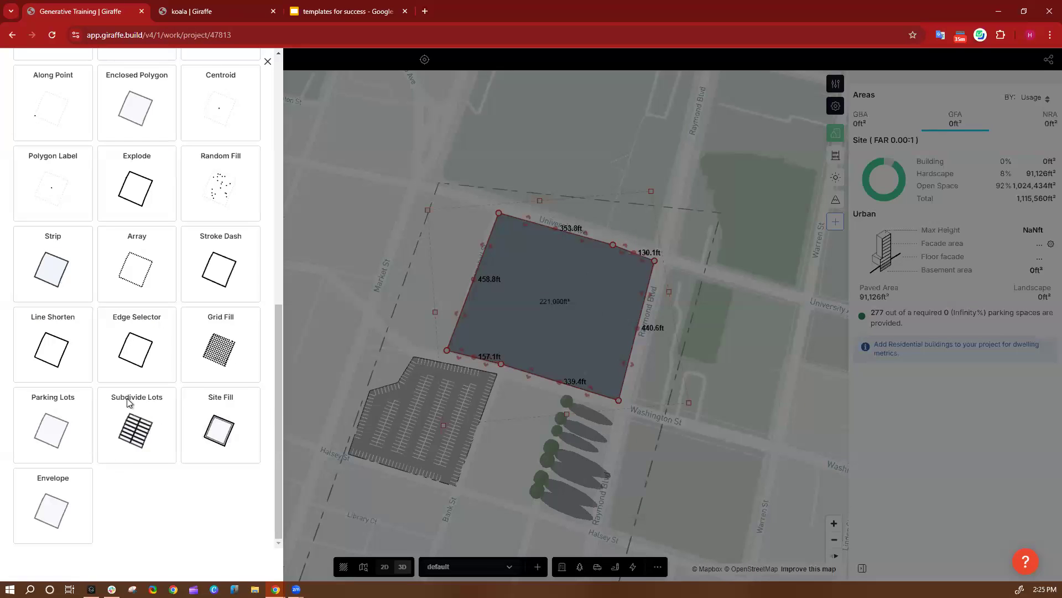
pyautogui.click(141, 421)
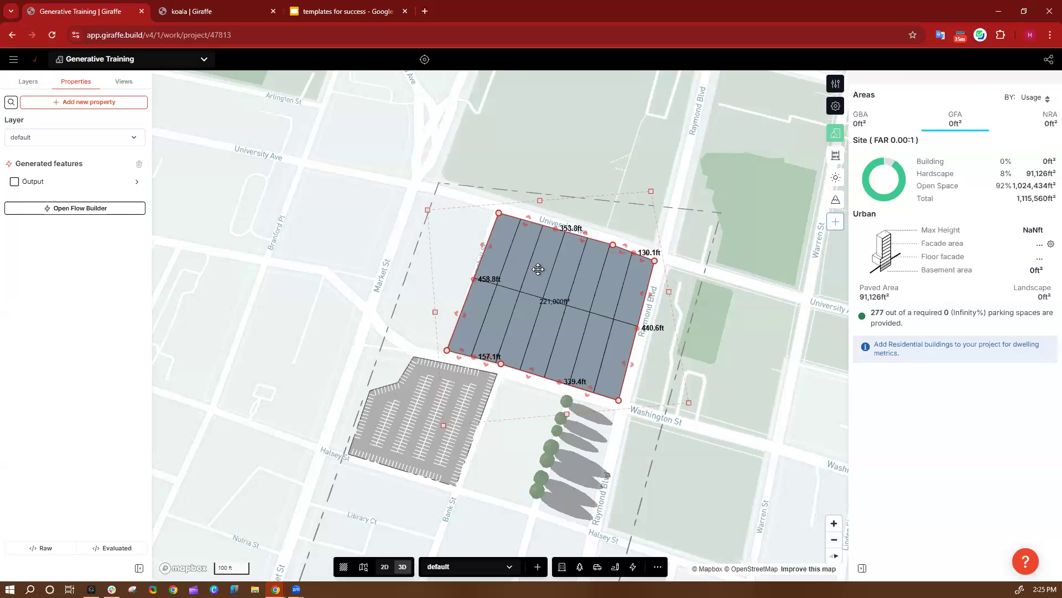
# Extend the subdivided polygon to Market St with an angled Washington St corner, and remove the extra vertex midway along its Washington St side
pyautogui.scroll(3, 538, 269)
pyautogui.moveTo(480, 193); pyautogui.dragTo(382, 166)
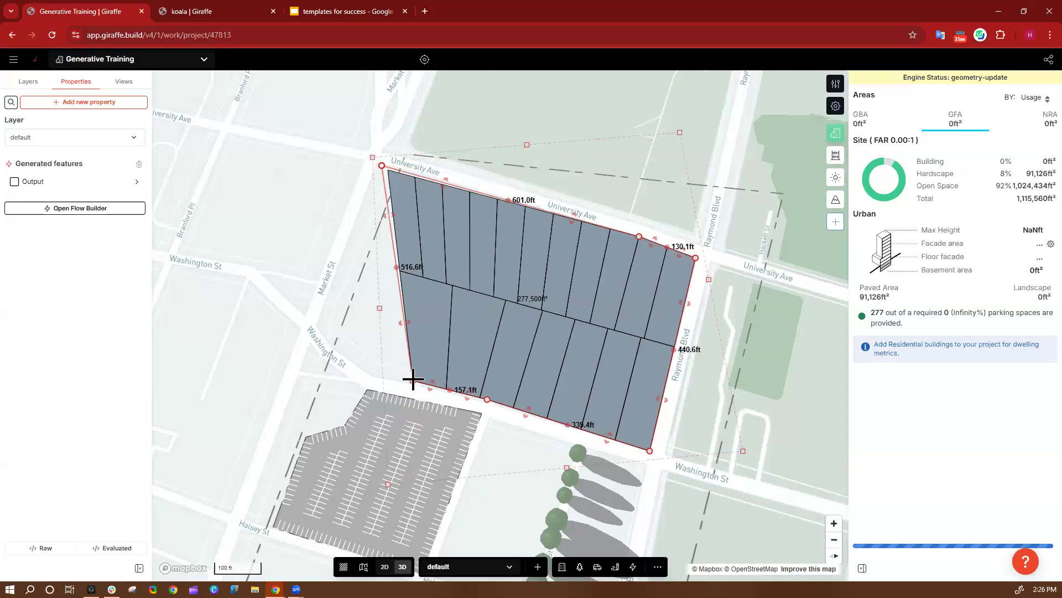
pyautogui.moveTo(413, 380); pyautogui.dragTo(318, 324)
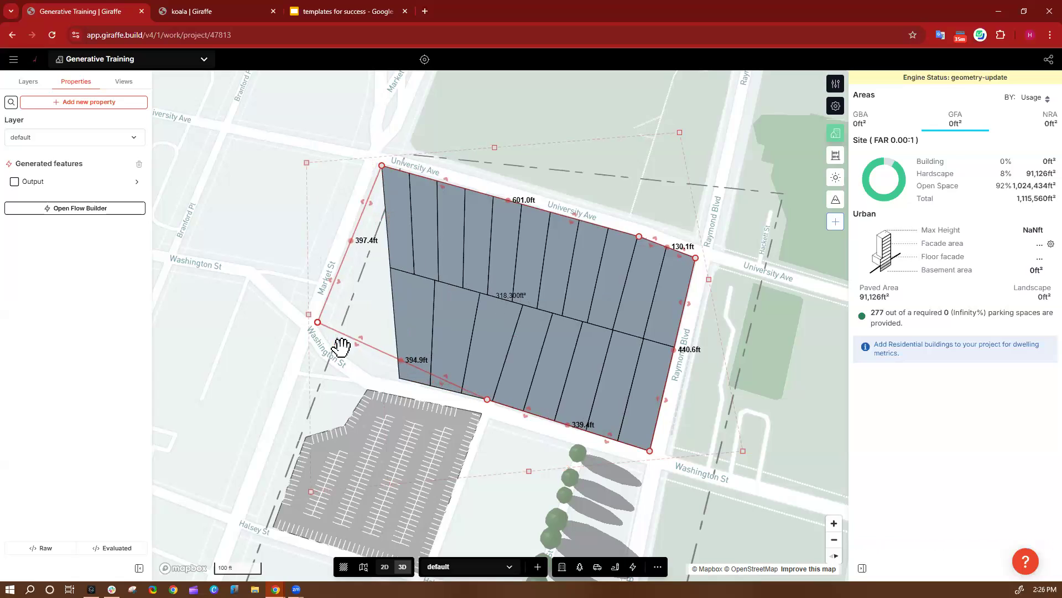
pyautogui.moveTo(400, 361); pyautogui.dragTo(367, 375)
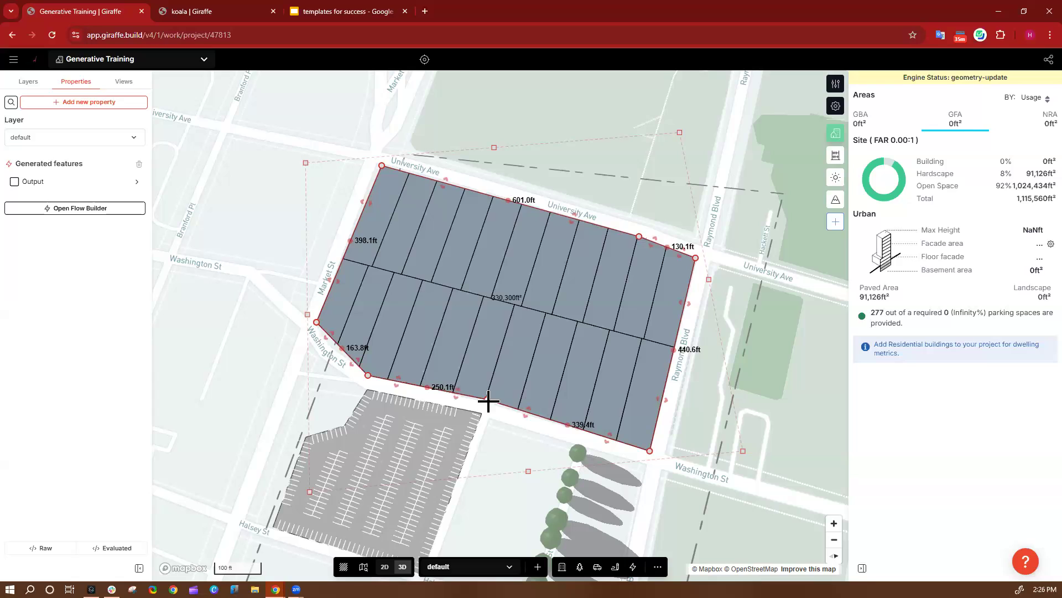
pyautogui.click(488, 401)
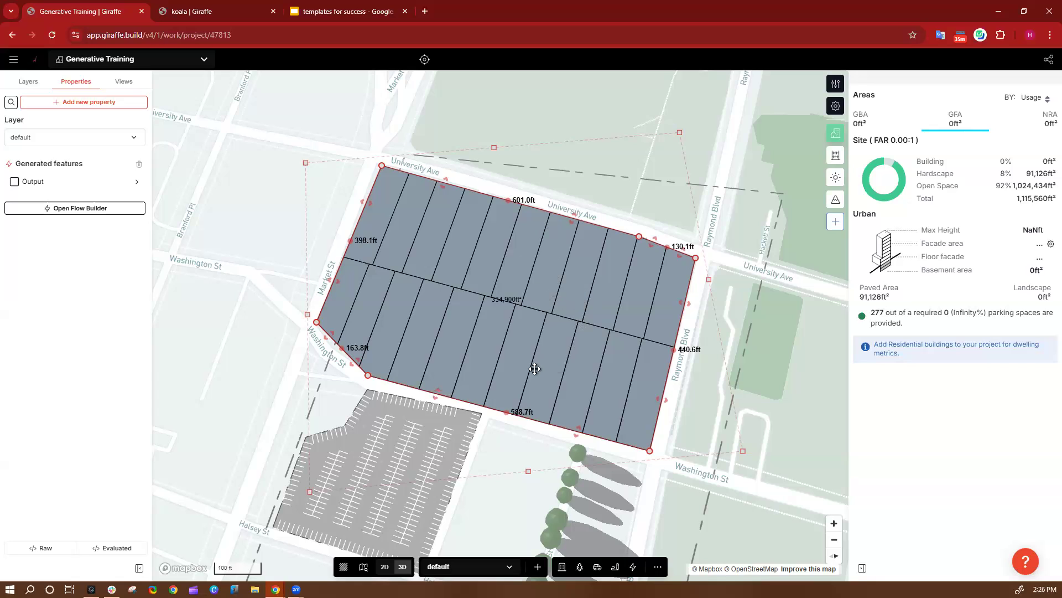
pyautogui.click(101, 182)
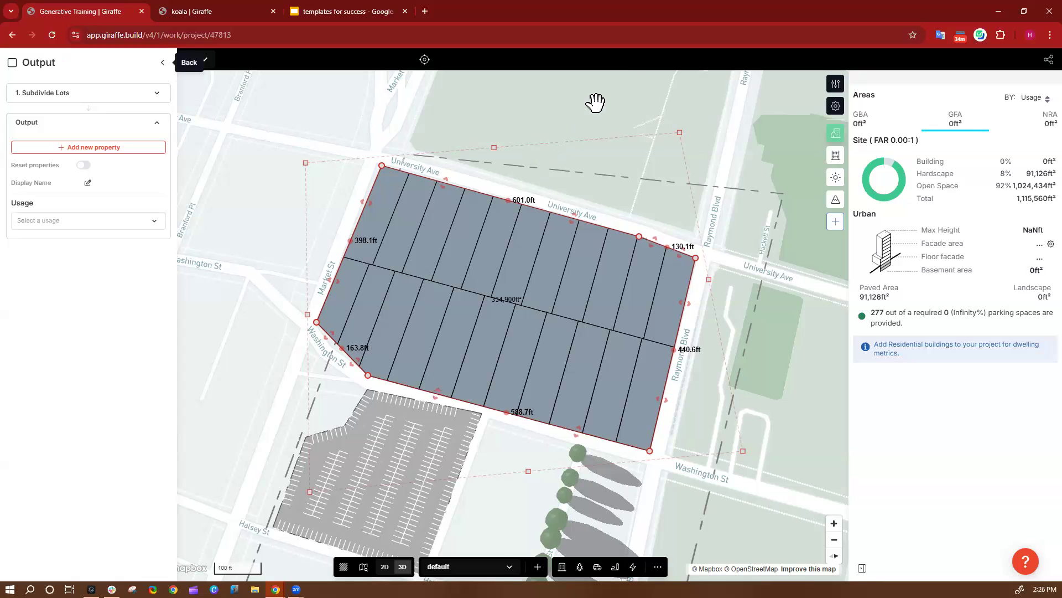
pyautogui.click(500, 286)
pyautogui.moveTo(380, 165); pyautogui.dragTo(376, 162)
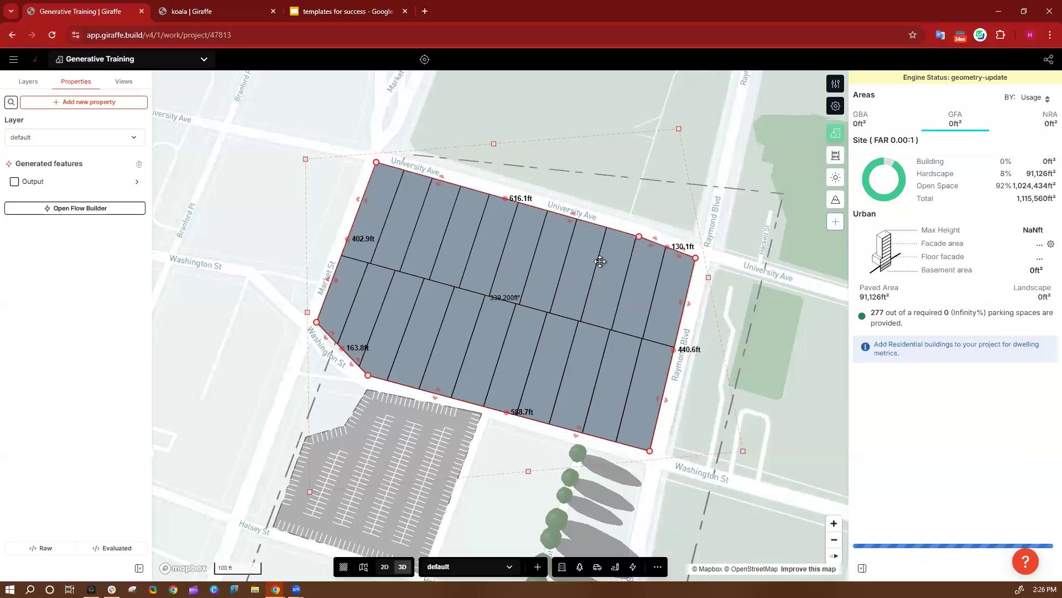
# Make Subdivide Lots solve for Area, with the inner and end area targets both set to 50000 ft²
pyautogui.click(92, 181)
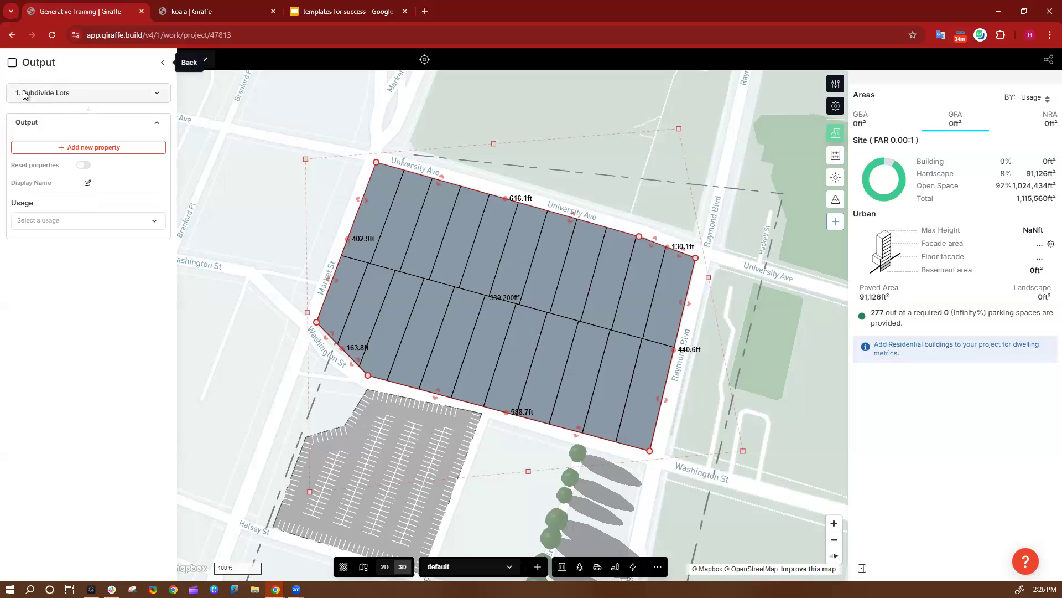
pyautogui.click(62, 95)
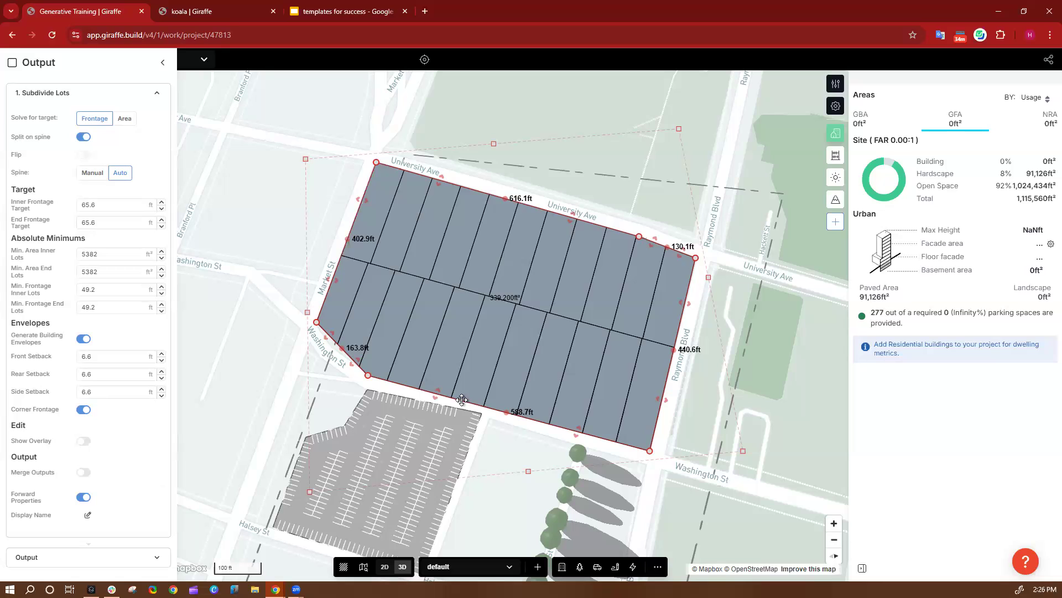
pyautogui.click(125, 118)
pyautogui.click(119, 203)
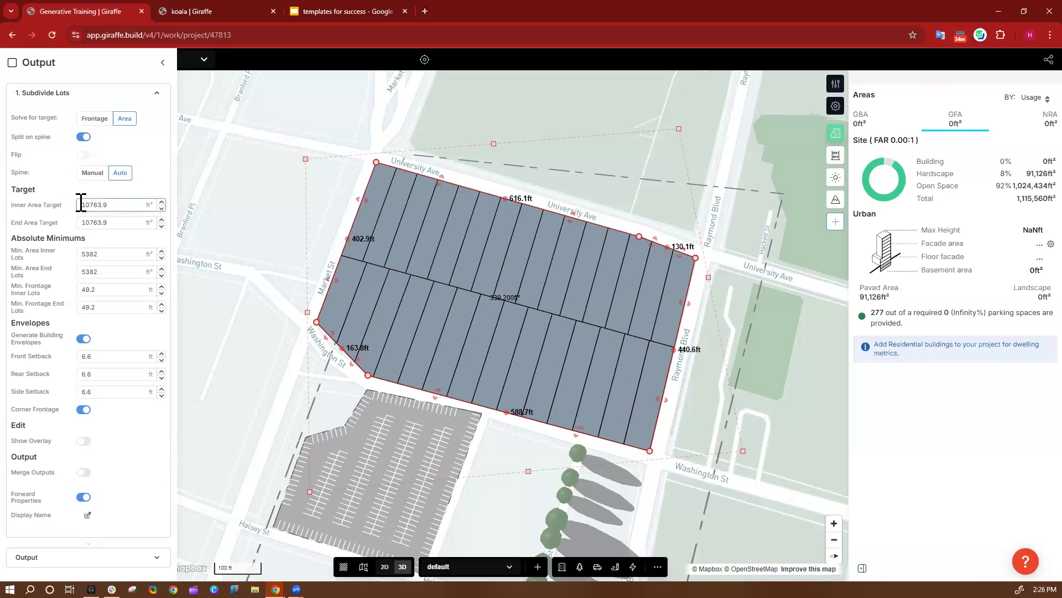
pyautogui.press('BackSpace')
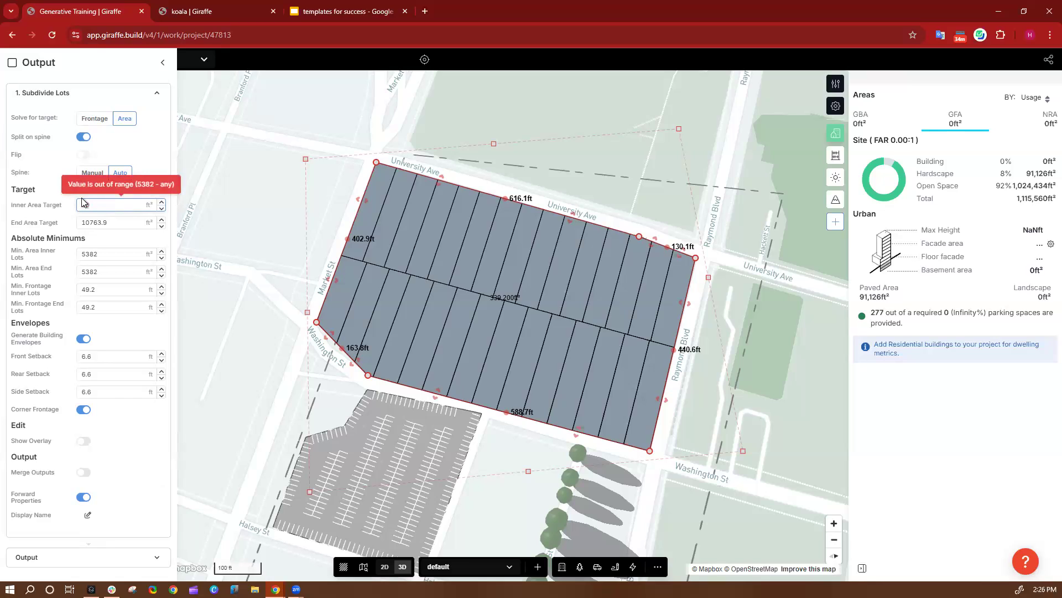
pyautogui.write('500000')
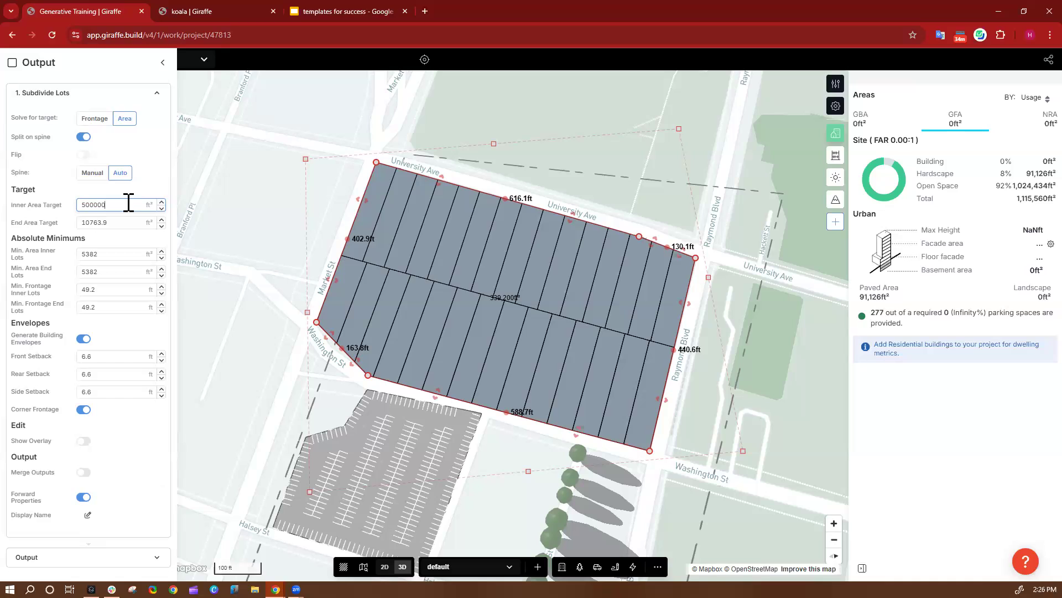
pyautogui.click(127, 222)
pyautogui.click(114, 204)
pyautogui.press('Tab')
pyautogui.write('5')
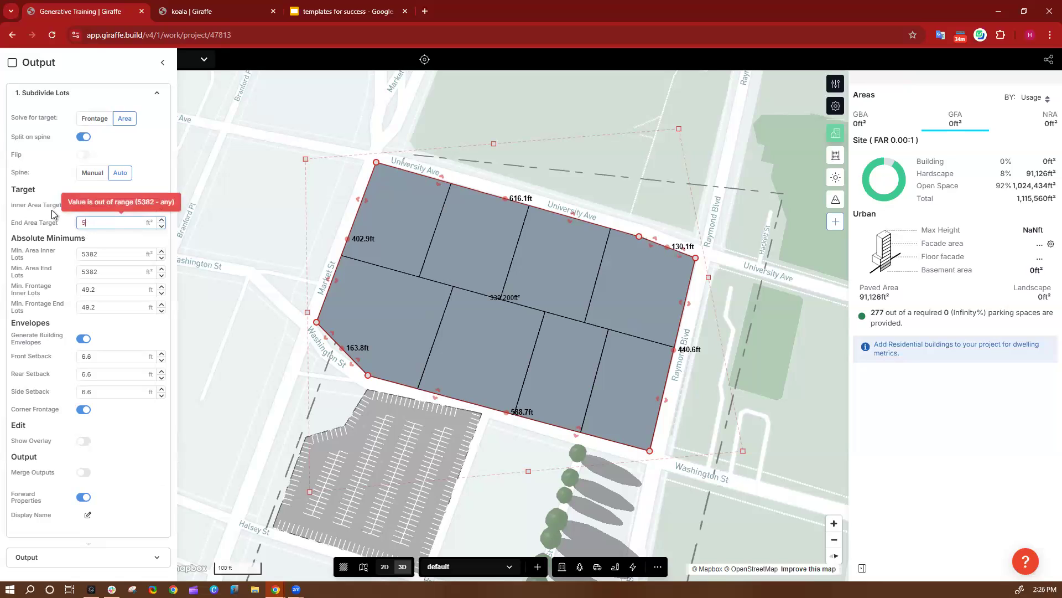
pyautogui.write('0000')
pyautogui.click(41, 205)
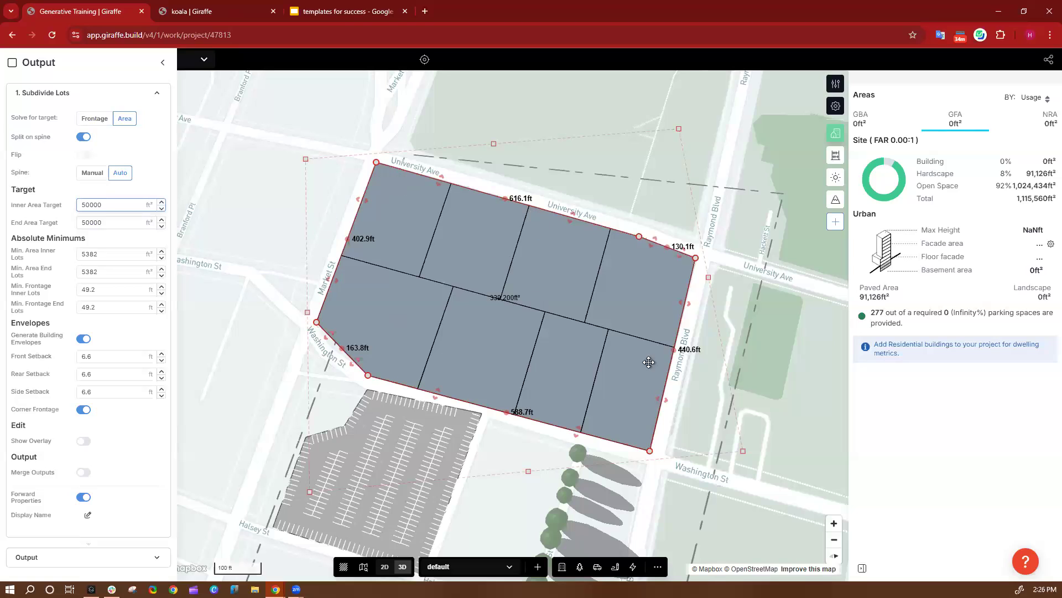
# Set the minimum area of both the inner lots and the end lots to 20000 ft²
pyautogui.click(109, 254)
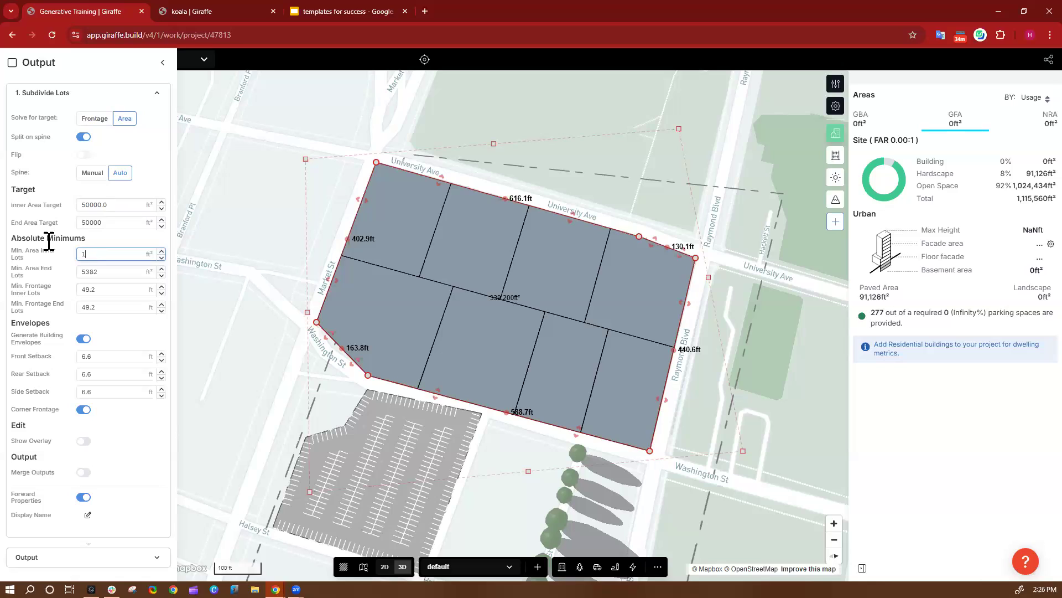
pyautogui.click(109, 275)
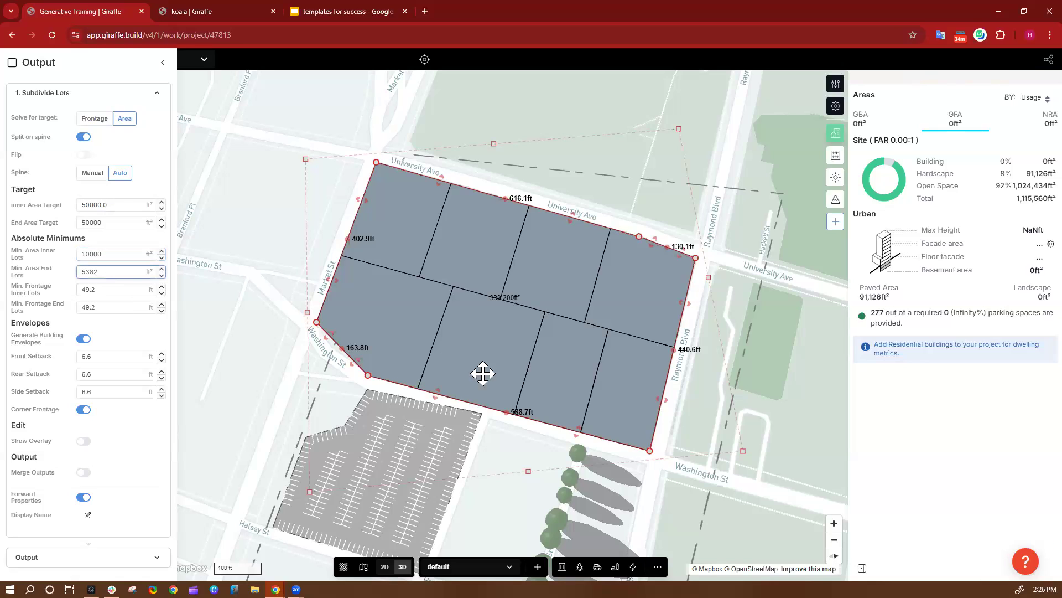
pyautogui.click(110, 254)
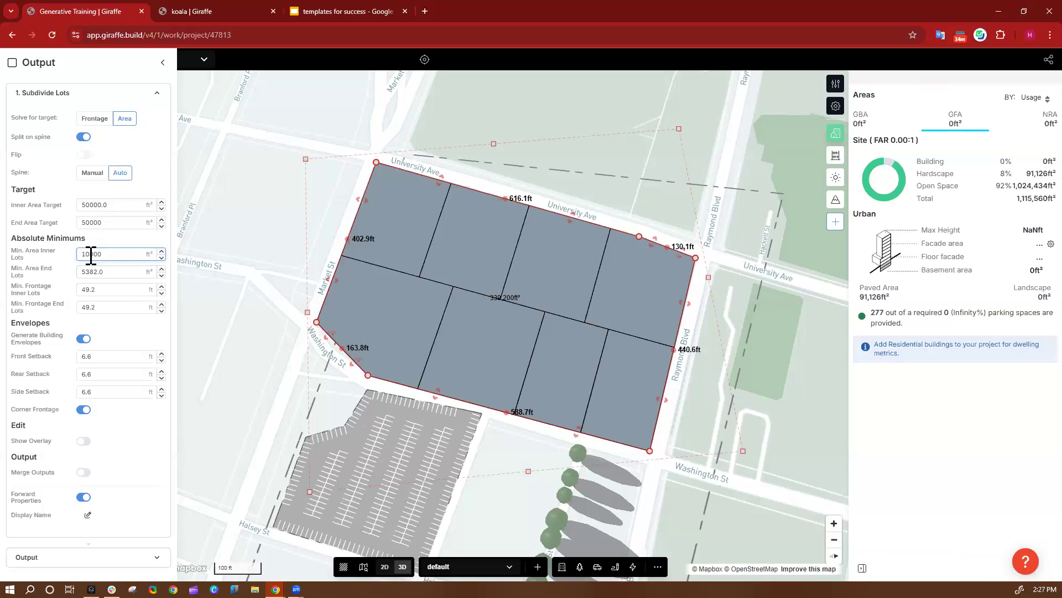
pyautogui.write('2')
pyautogui.click(114, 275)
pyautogui.write('5')
pyautogui.write('0000')
pyautogui.click(122, 255)
# Set the minimum frontage of the inner and end lots to 65 ft and deselect the polygon
pyautogui.click(104, 288)
pyautogui.write('1')
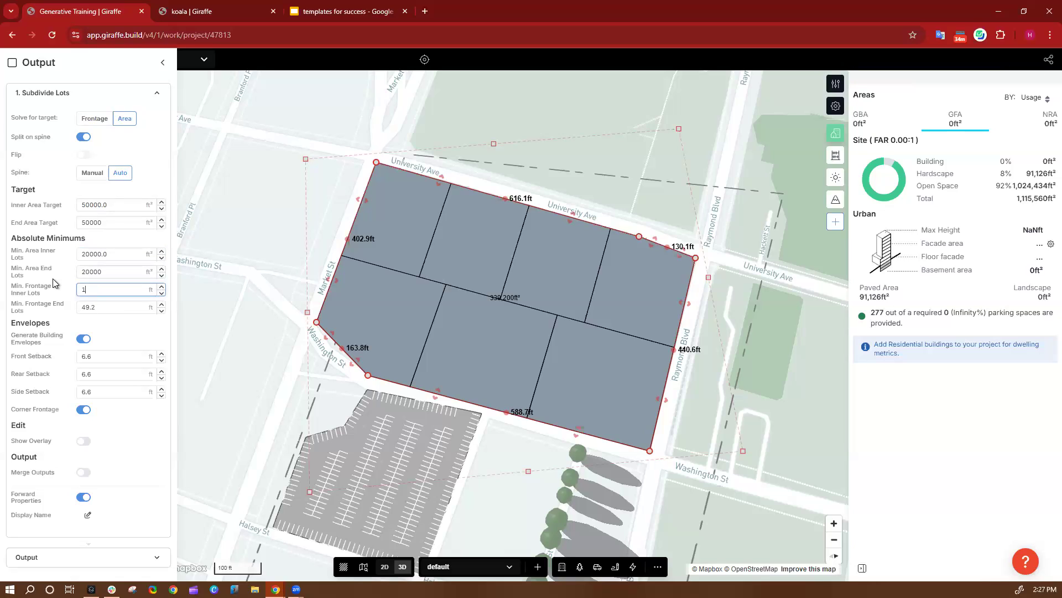
pyautogui.write('00')
pyautogui.press('BackSpace')
pyautogui.press('BackSpace')
pyautogui.press('BackSpace')
pyautogui.write('65')
pyautogui.click(109, 306)
pyautogui.hotkey('ctrl', 'a')
pyautogui.write('65')
pyautogui.click(61, 291)
pyautogui.click(588, 124)
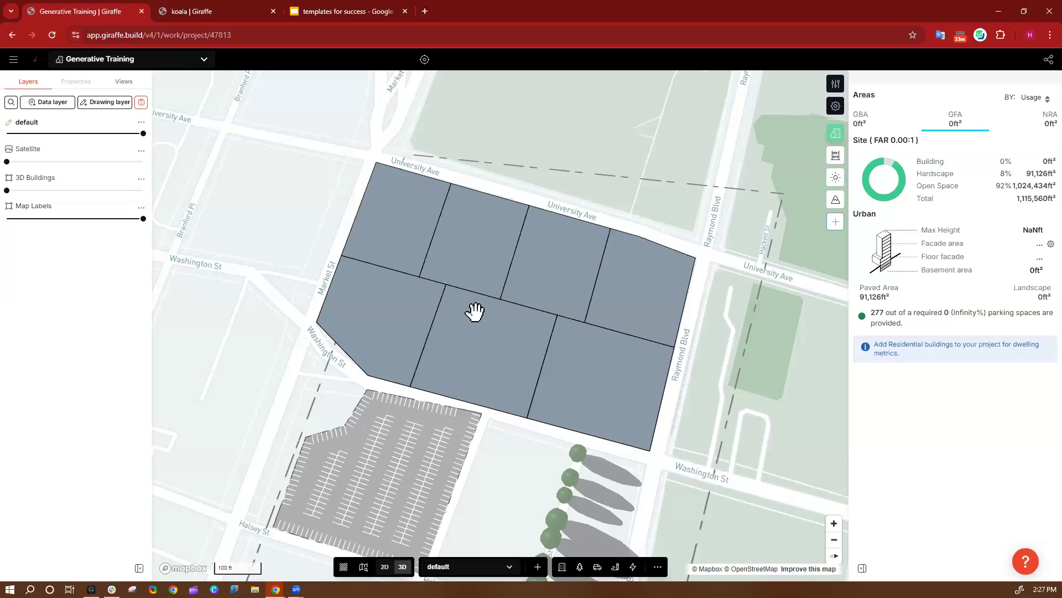
# Bend the polygon's angled Washington St edge outward with a new vertex, splitting it into segments of about 64 ft and 102 ft
pyautogui.click(368, 322)
pyautogui.moveTo(342, 349); pyautogui.dragTo(330, 346)
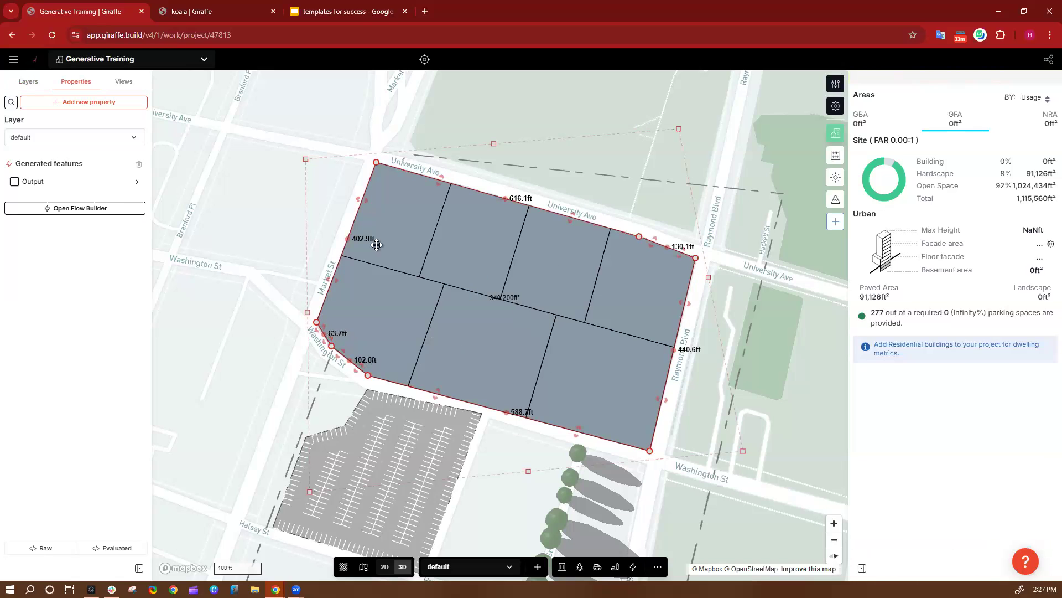
pyautogui.moveTo(604, 316); pyautogui.dragTo(604, 308)
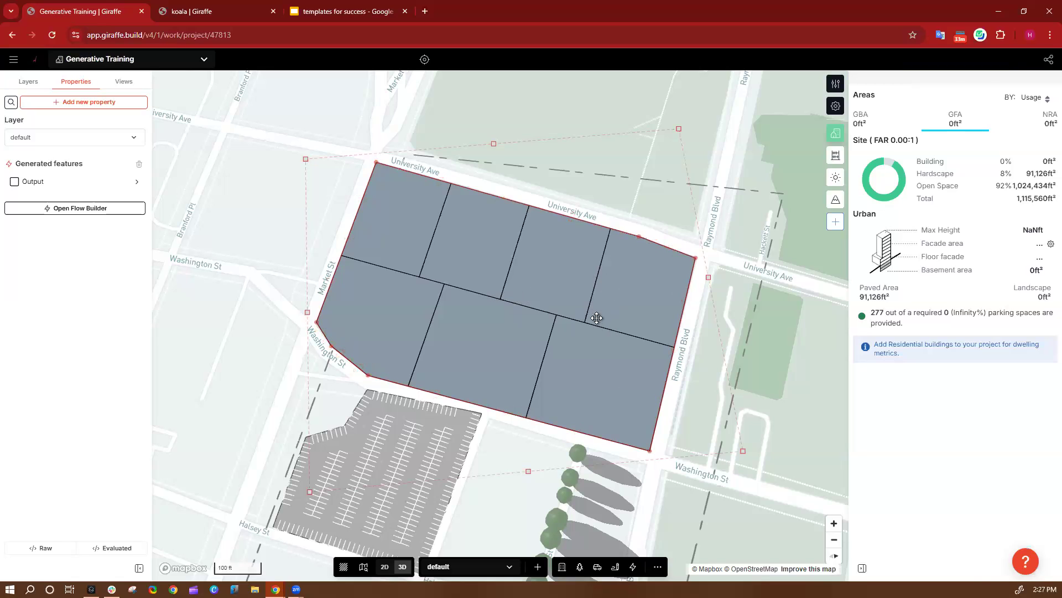
pyautogui.hotkey('ctrl', 'z')
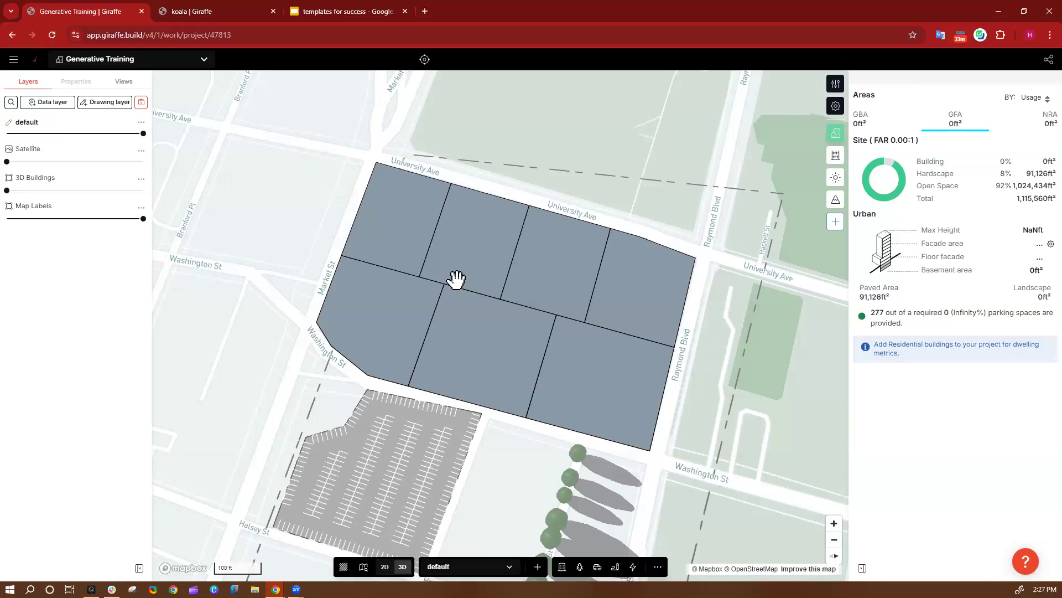
# Assign the Parcel usage to the output of the city block polygon's Subdivide Lots flow and save the flow
pyautogui.click(520, 243)
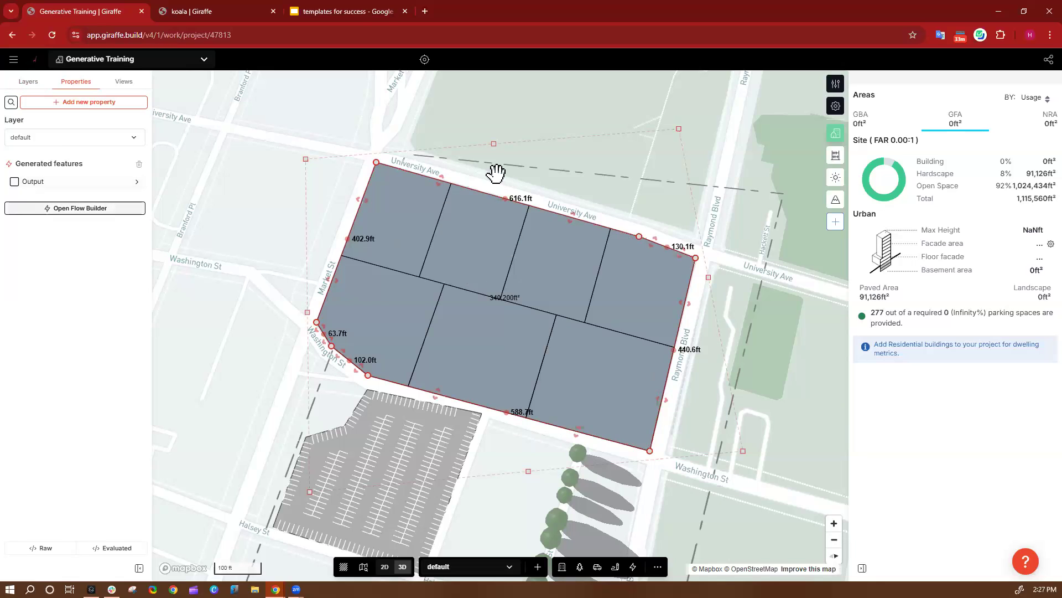
pyautogui.click(79, 210)
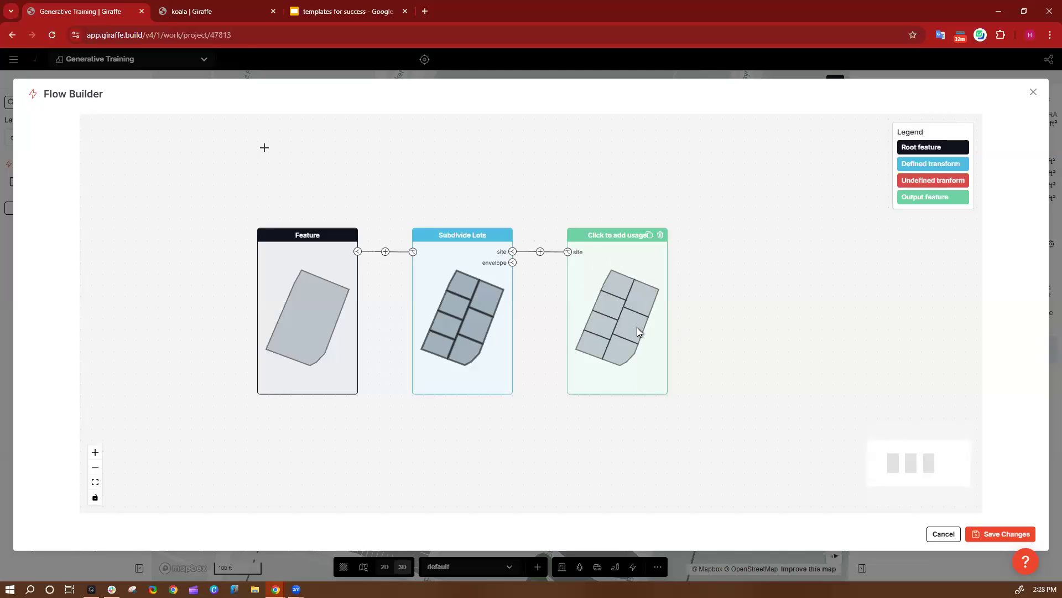
pyautogui.click(618, 289)
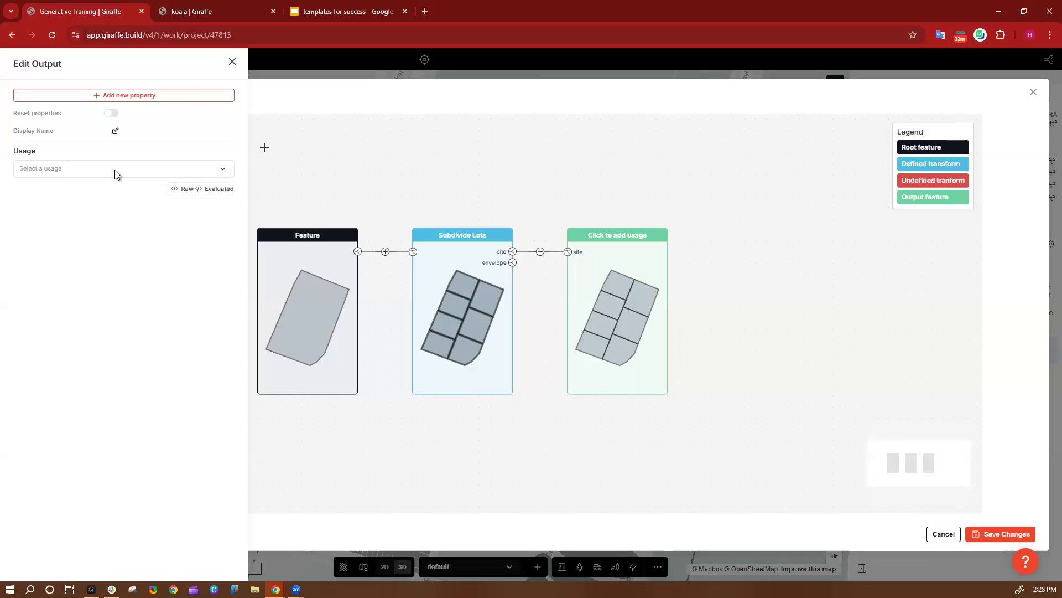
pyautogui.click(115, 169)
pyautogui.write('parc')
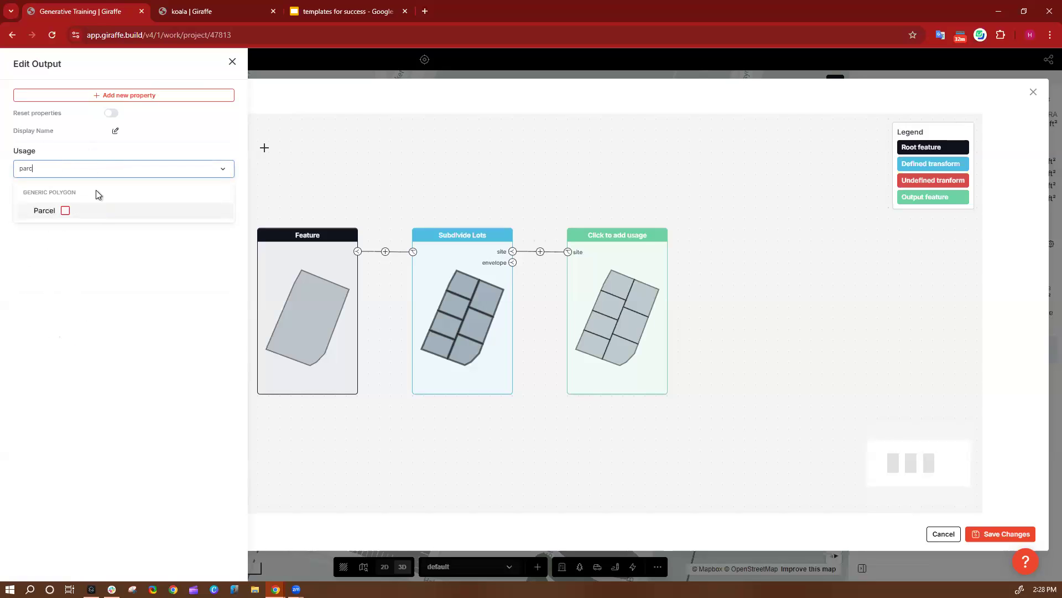
pyautogui.press('Return')
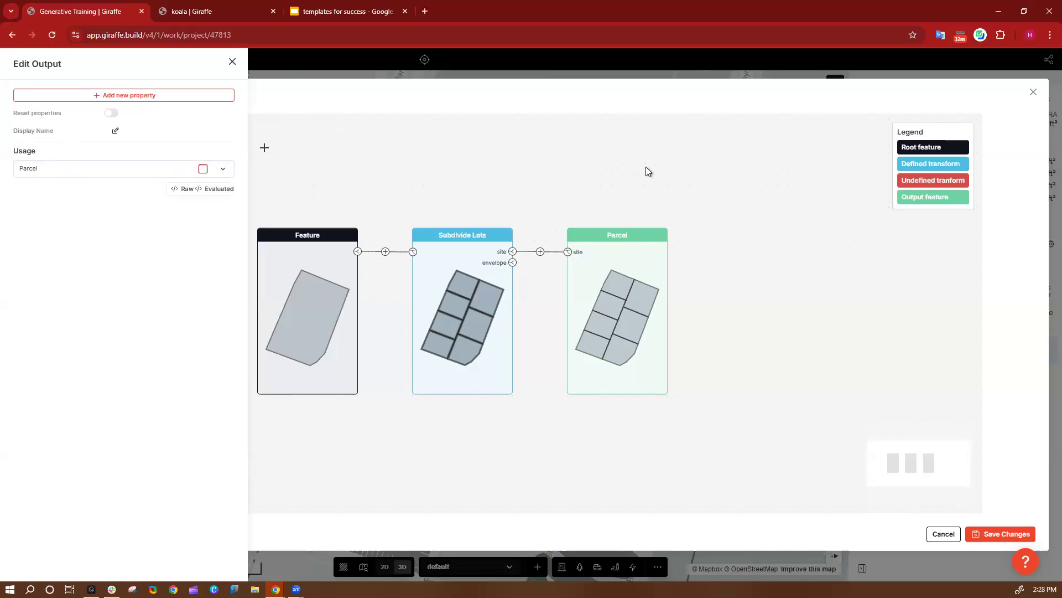
pyautogui.click(646, 168)
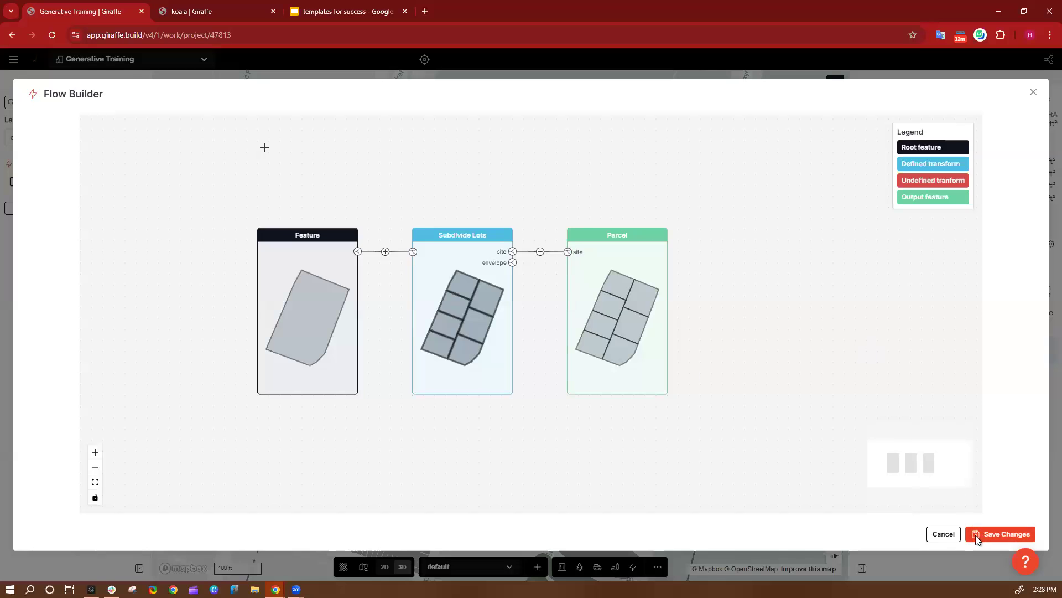
pyautogui.click(1003, 533)
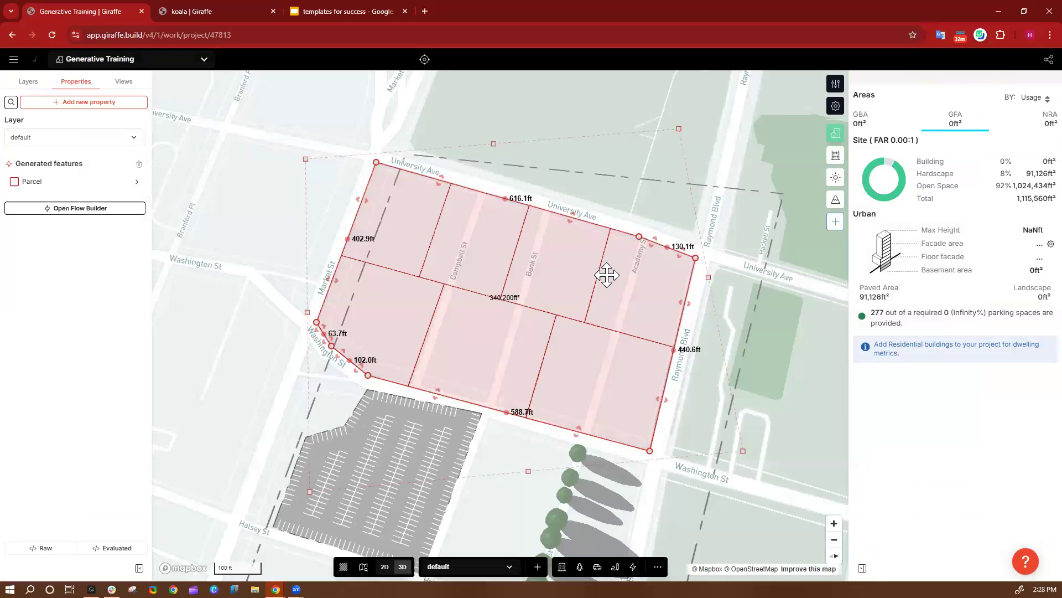
# Insert a second Subdivide Lots transform between the existing Subdivide Lots and the Parcel output in the block's flow
pyautogui.click(77, 209)
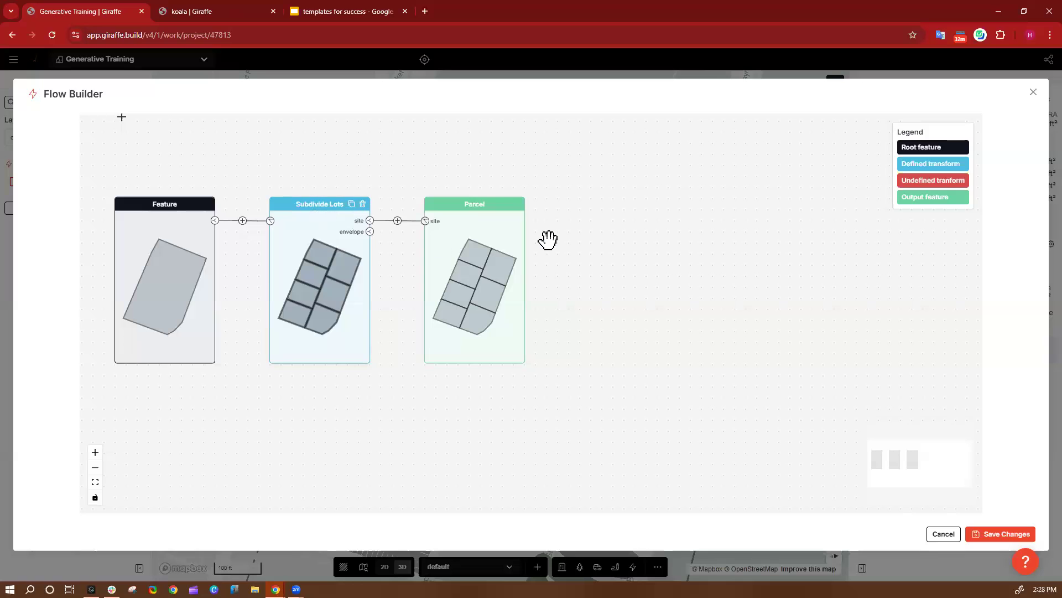
pyautogui.click(397, 222)
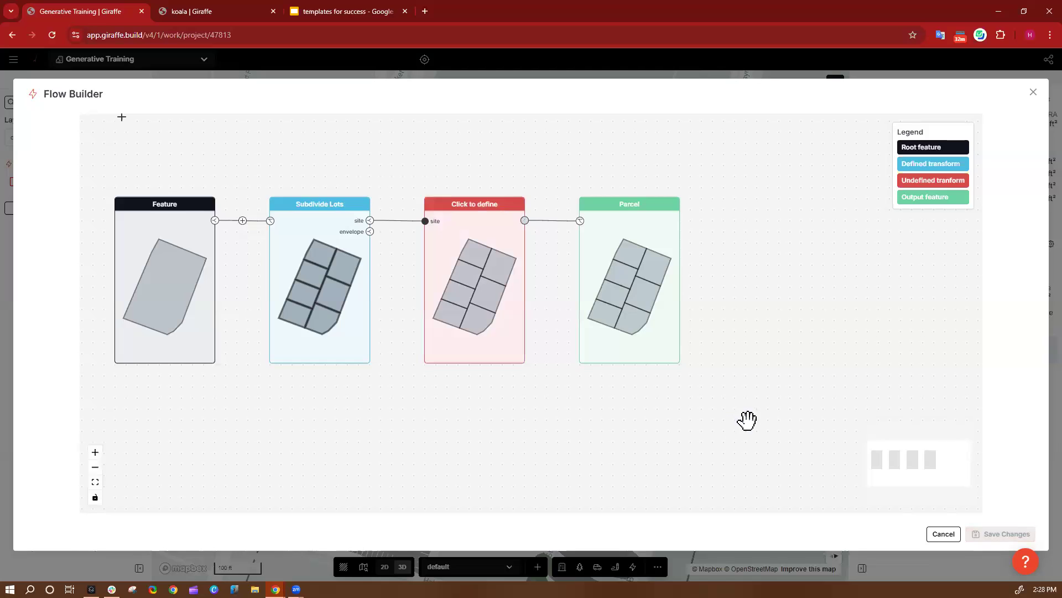
pyautogui.click(483, 186)
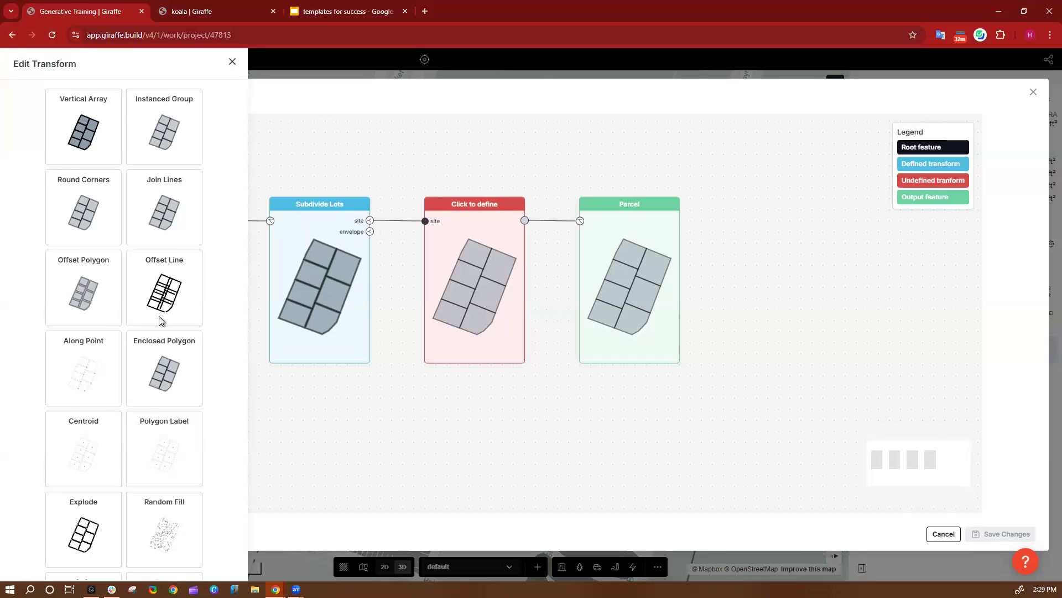
pyautogui.scroll(-2, 161, 320)
pyautogui.scroll(-5, 160, 320)
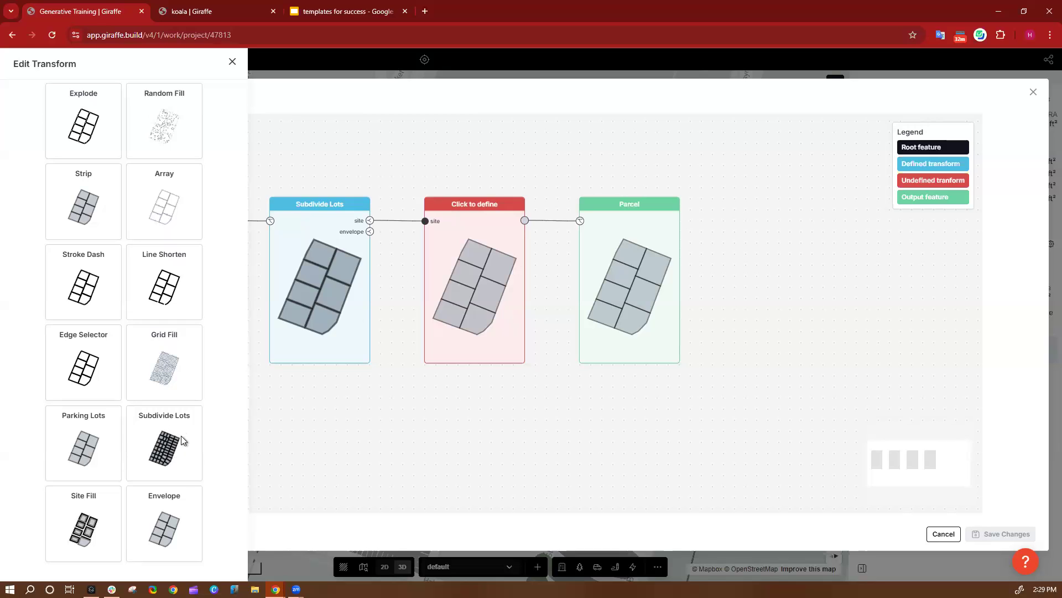
pyautogui.click(151, 429)
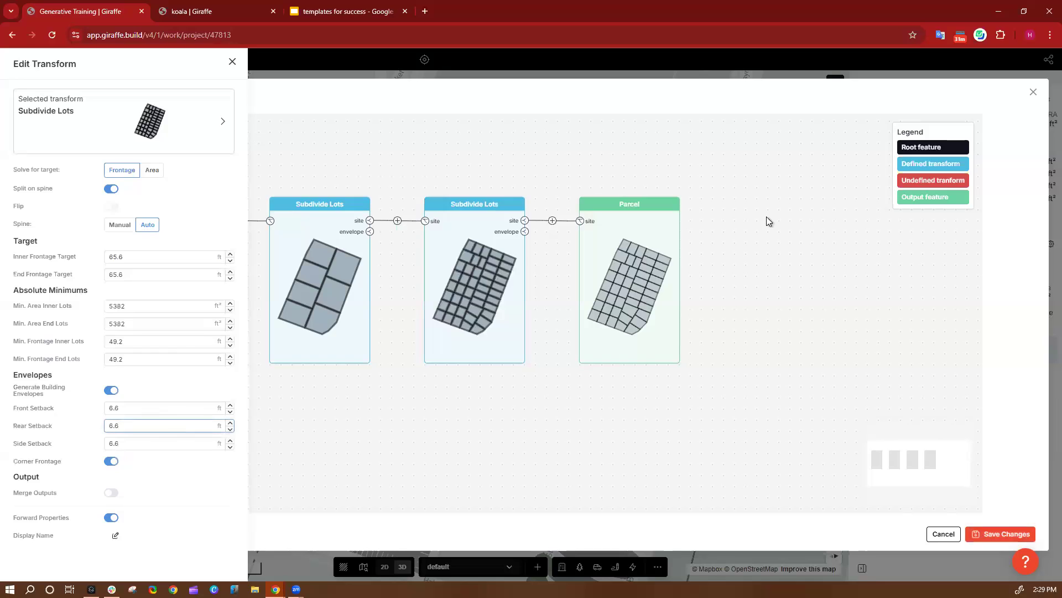
# Turn off Split on spine in the second Subdivide Lots transform and save the flow changes
pyautogui.click(133, 263)
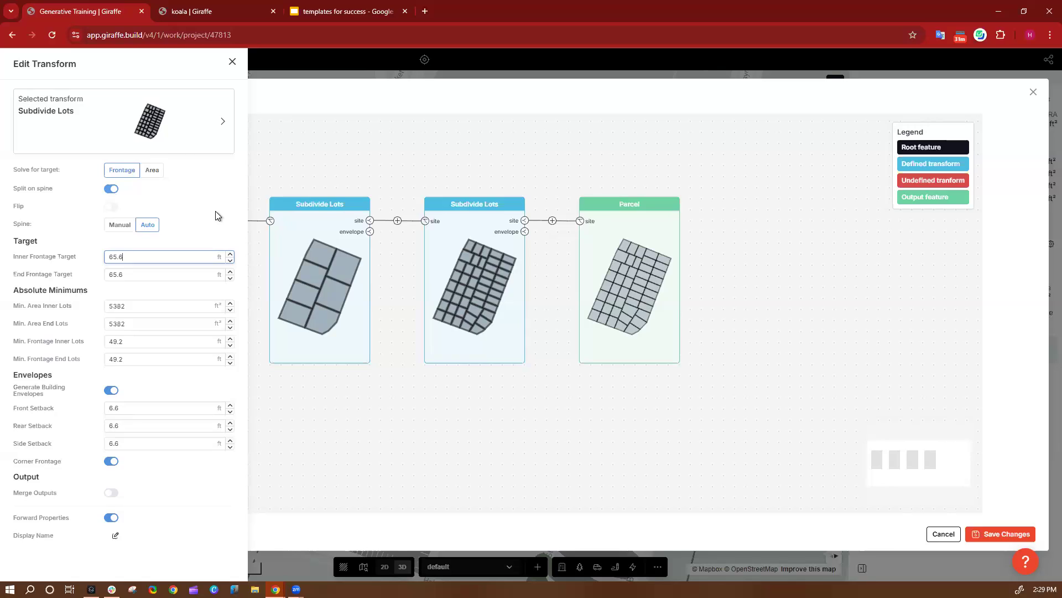
pyautogui.click(114, 190)
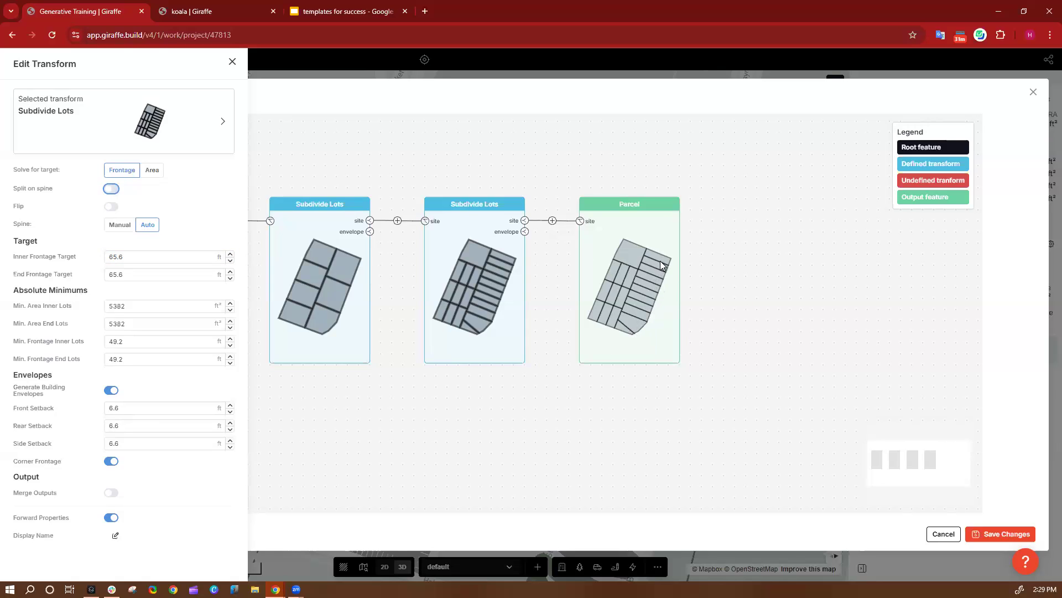
pyautogui.click(635, 311)
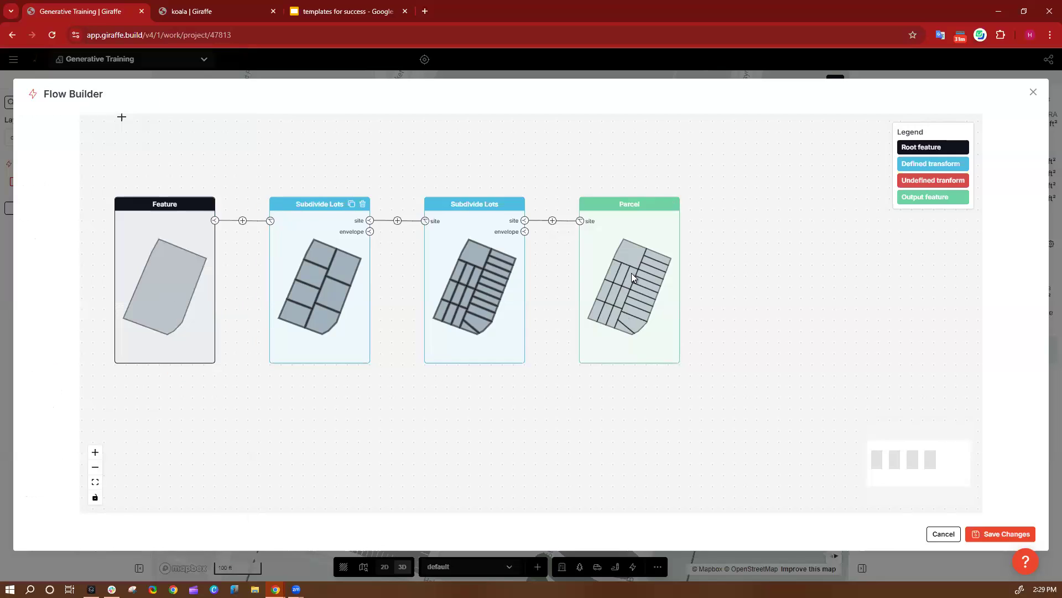
pyautogui.click(1007, 533)
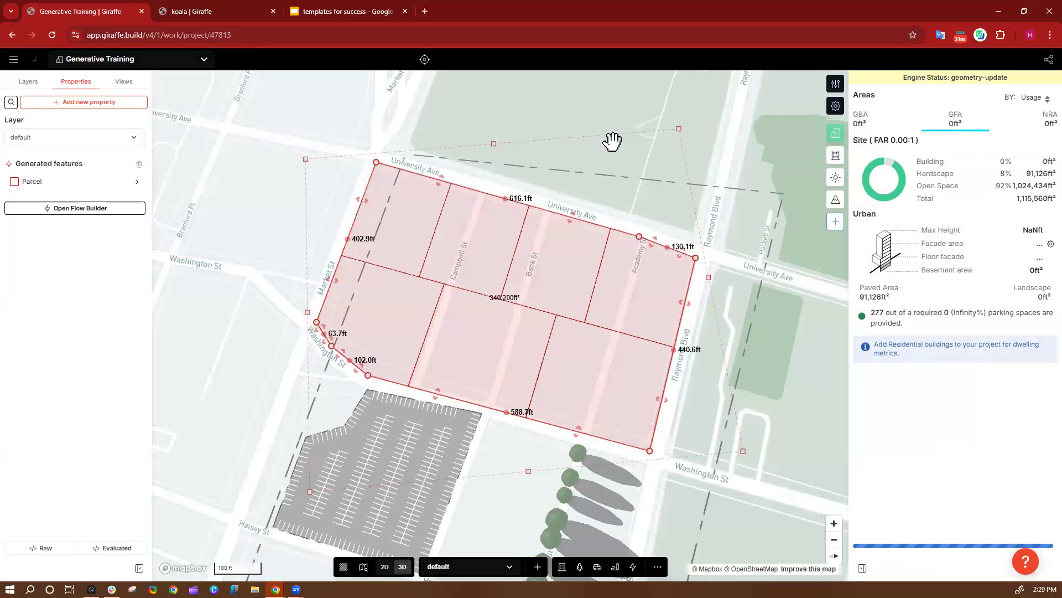
# Measure the lot boundary near Bank St from the Washington St edge to the block's central spine
pyautogui.click(541, 110)
pyautogui.moveTo(715, 459); pyautogui.dragTo(623, 500, button='right')
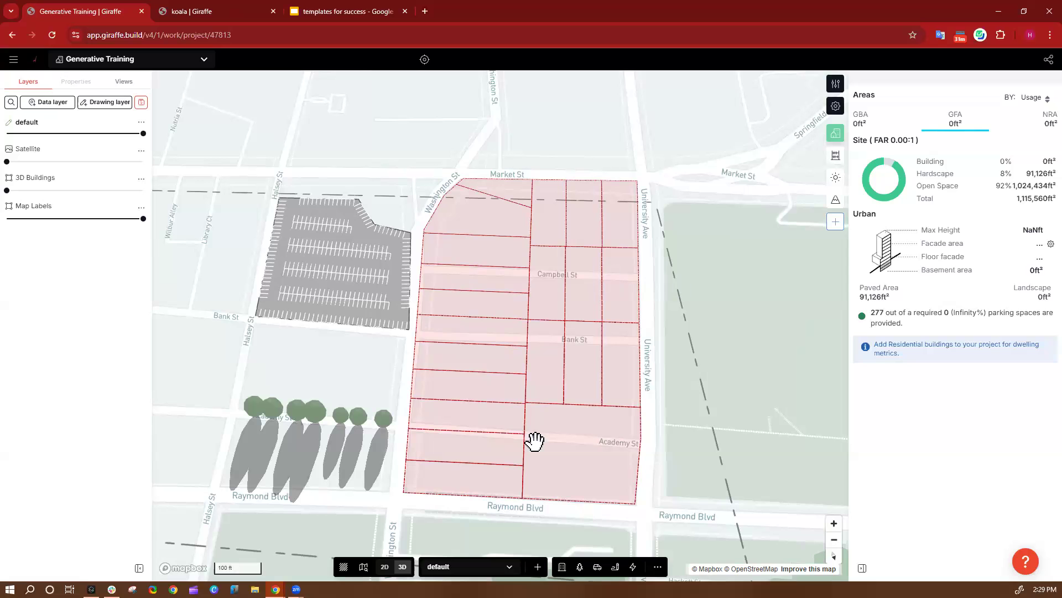
pyautogui.scroll(5, 450, 460)
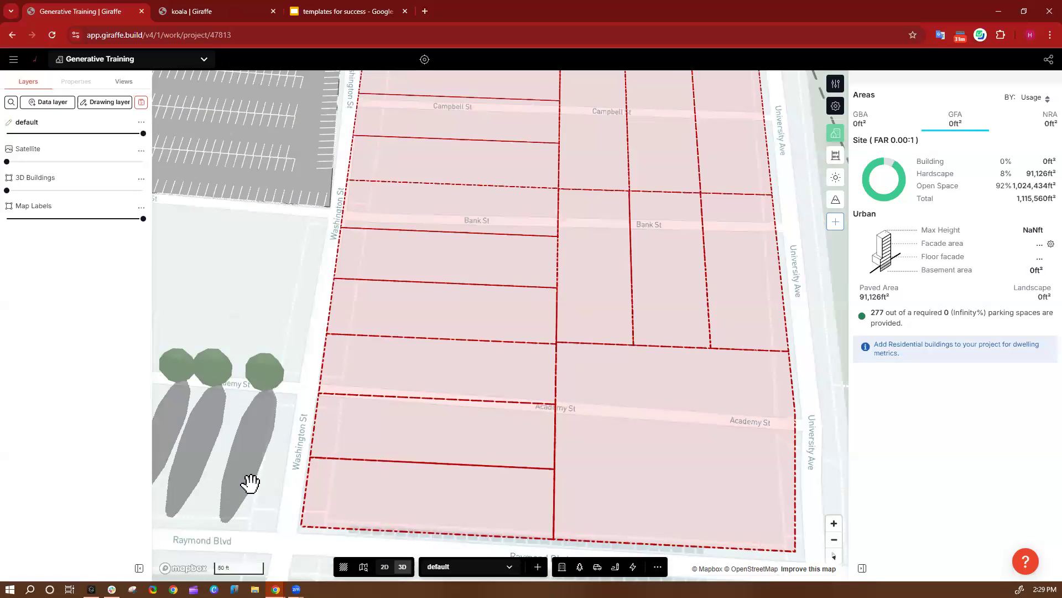
pyautogui.click(341, 227)
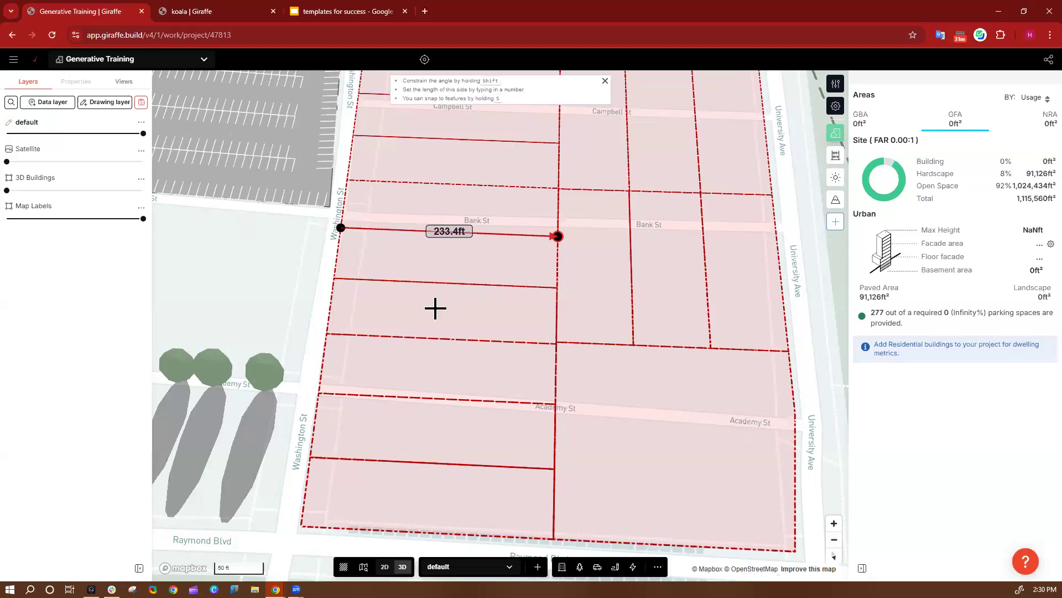
pyautogui.press('Escape')
# Turn Split on spine back on in the second Subdivide Lots of the block polygon's Parcel feature
pyautogui.click(475, 221)
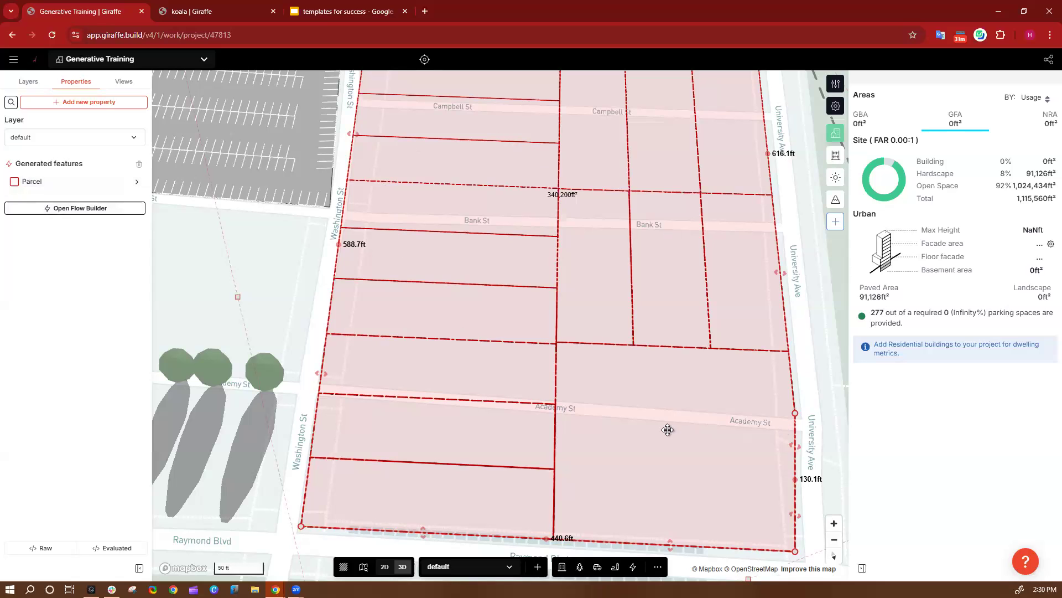
pyautogui.click(58, 181)
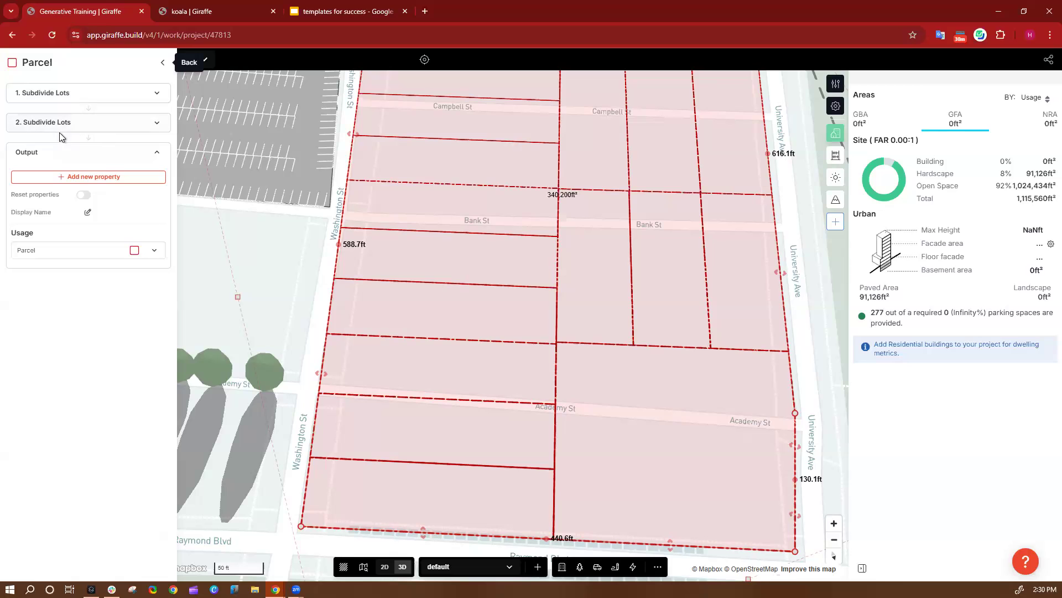
pyautogui.click(98, 122)
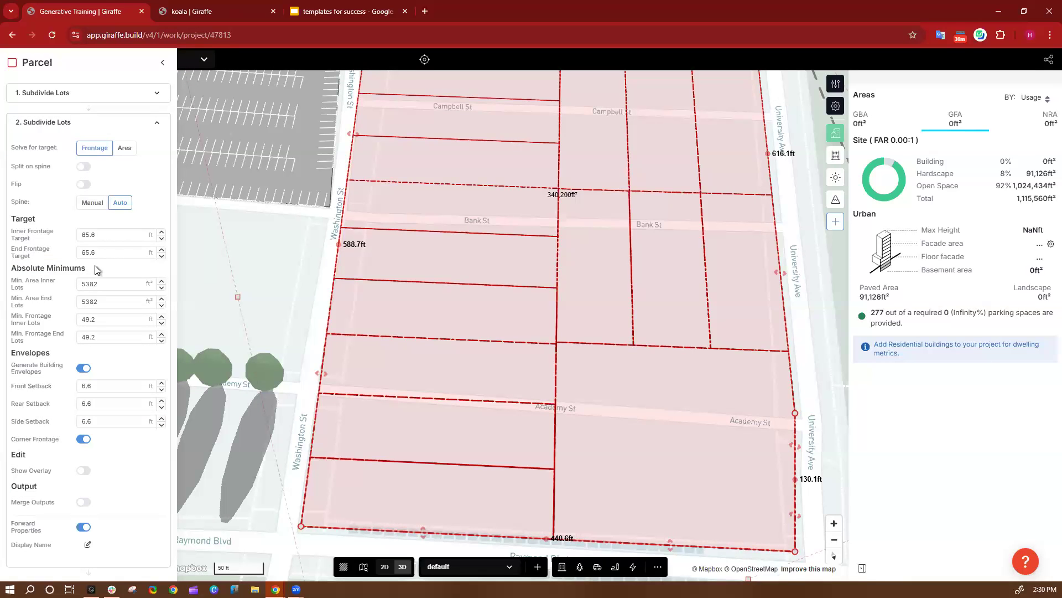
pyautogui.click(83, 166)
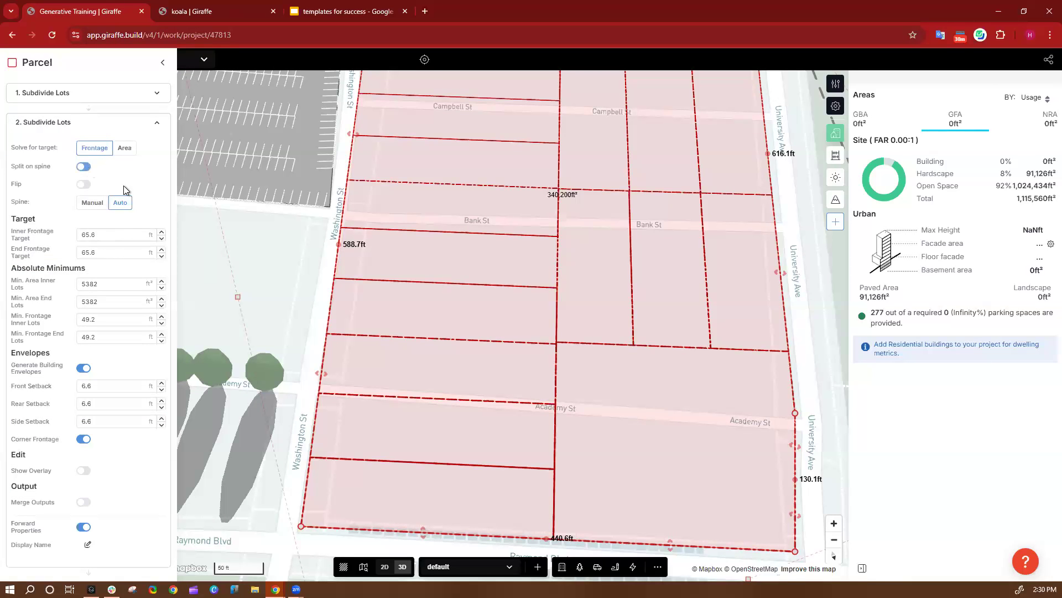
# Set the minimum frontage of both the inner and end lots to 65 ft in the second Subdivide Lots
pyautogui.click(104, 233)
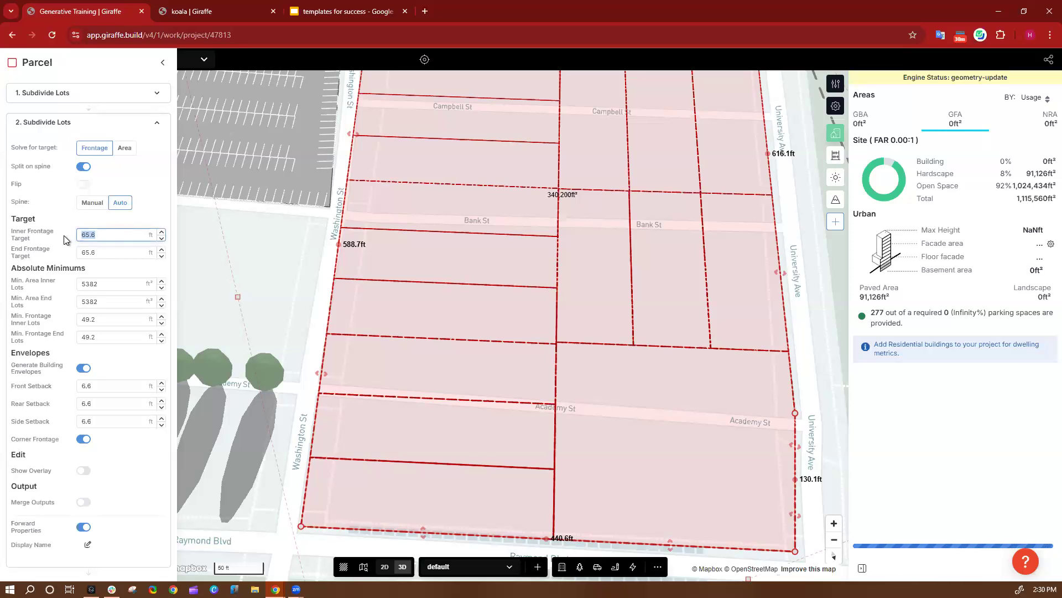
pyautogui.click(106, 318)
pyautogui.write('65')
pyautogui.click(86, 337)
pyautogui.moveTo(86, 338); pyautogui.dragTo(66, 325)
pyautogui.write('65')
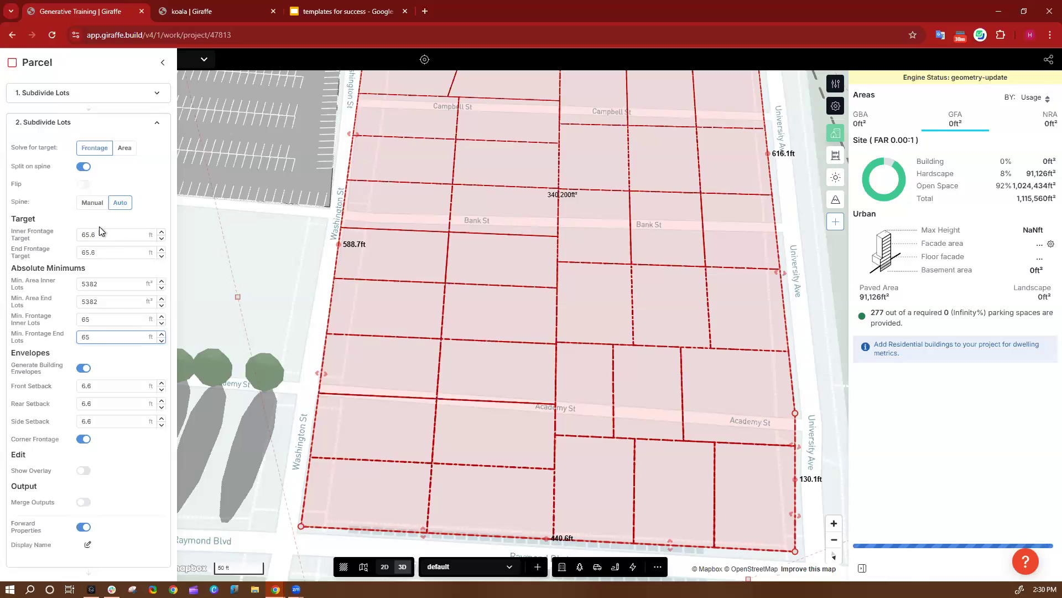
# Set both the inner and end frontage targets of the second Subdivide Lots to 90 ft
pyautogui.moveTo(107, 235); pyautogui.dragTo(41, 233)
pyautogui.write('90')
pyautogui.click(113, 251)
pyautogui.moveTo(43, 245); pyautogui.dragTo(37, 238)
pyautogui.write('90')
pyautogui.click(37, 238)
# Set the minimum area of the inner and end lots to 8000 ft² in the second Subdivide Lots and deselect the polygon
pyautogui.moveTo(115, 280); pyautogui.dragTo(47, 273)
pyautogui.write('8000')
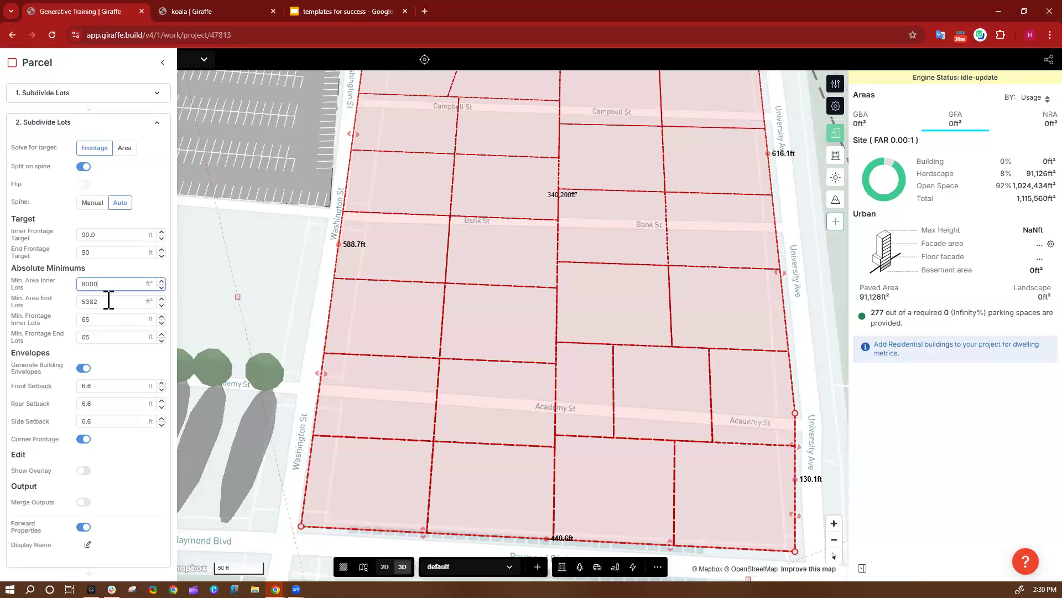
pyautogui.moveTo(114, 303); pyautogui.dragTo(42, 299)
pyautogui.write('8000')
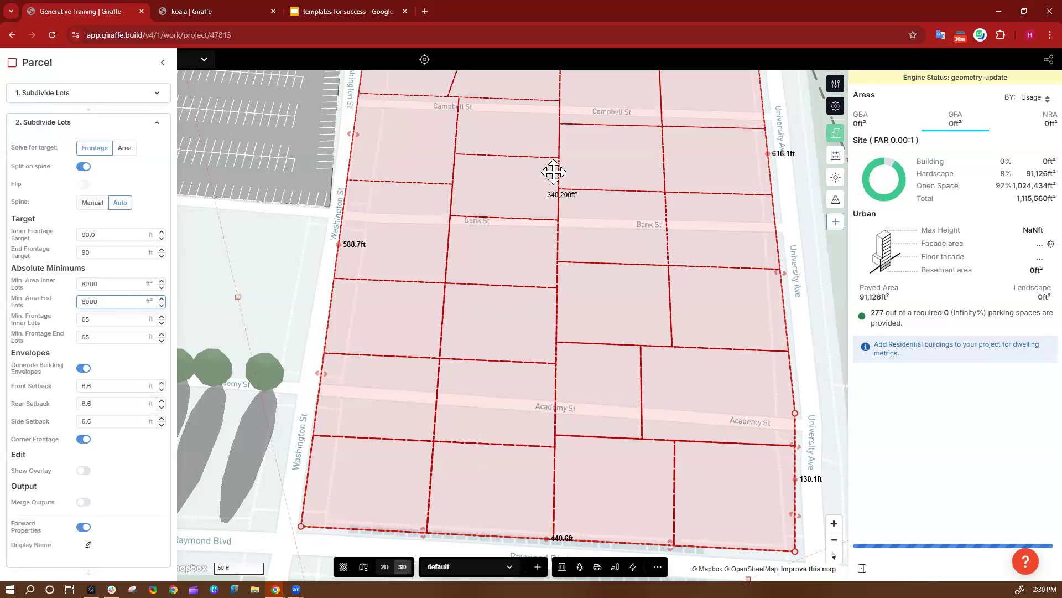
pyautogui.scroll(-5, 512, 220)
pyautogui.click(294, 213)
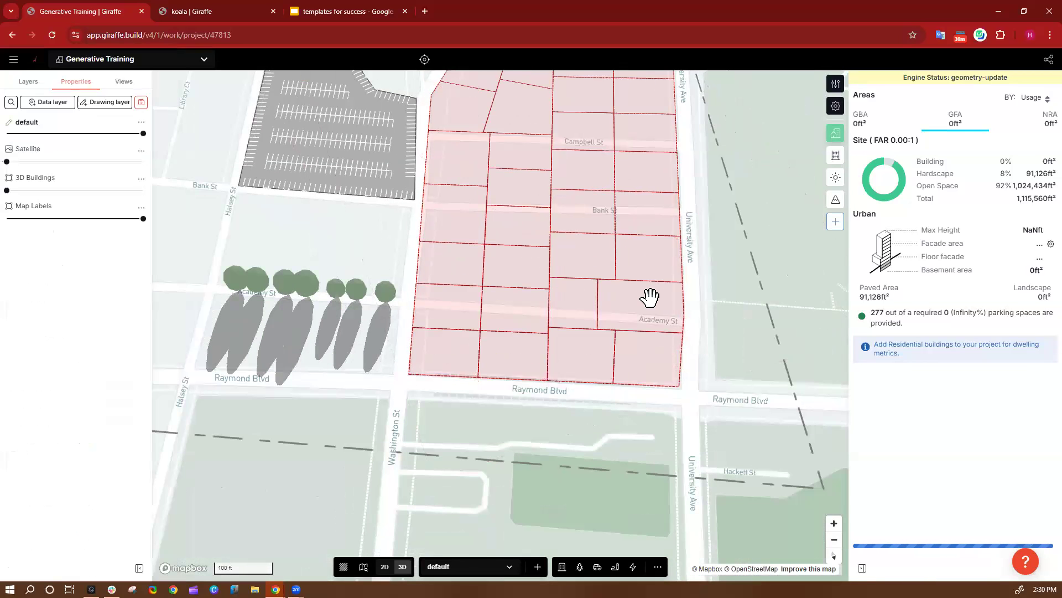
# Branch a new output off the site result of the first Subdivide Lots in the block polygon's flow
pyautogui.scroll(-4, 483, 361)
pyautogui.moveTo(463, 444); pyautogui.dragTo(500, 444, button='right')
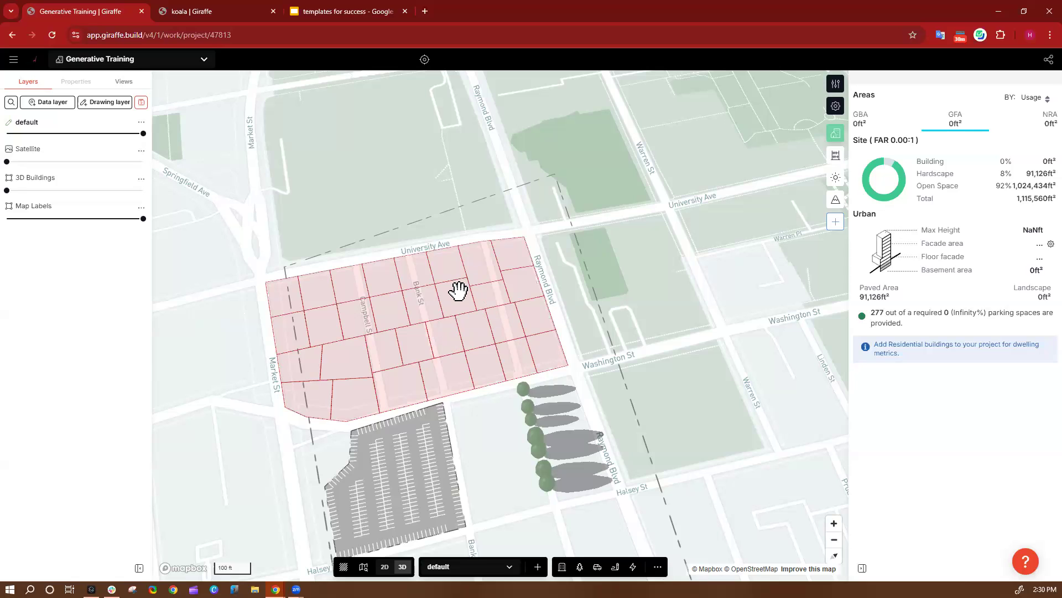
pyautogui.click(434, 315)
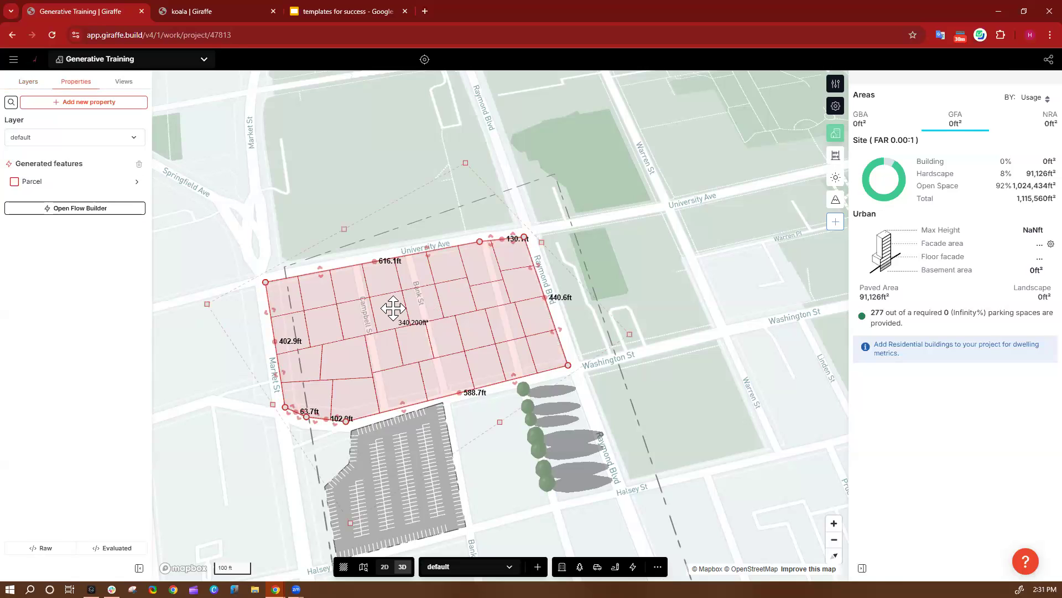
pyautogui.click(77, 214)
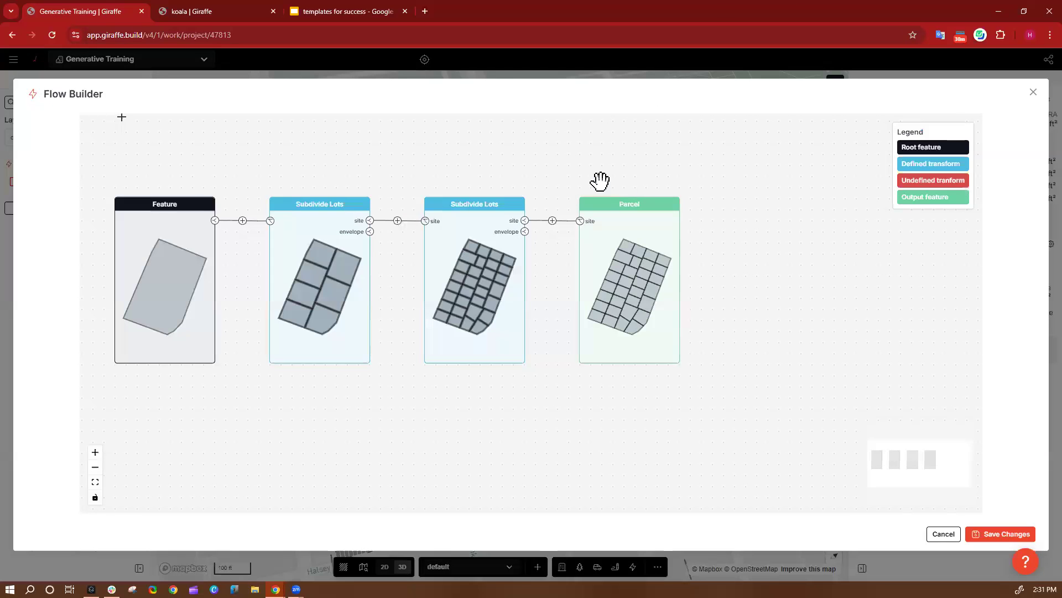
pyautogui.moveTo(543, 142); pyautogui.dragTo(546, 126)
pyautogui.moveTo(460, 413); pyautogui.dragTo(579, 378)
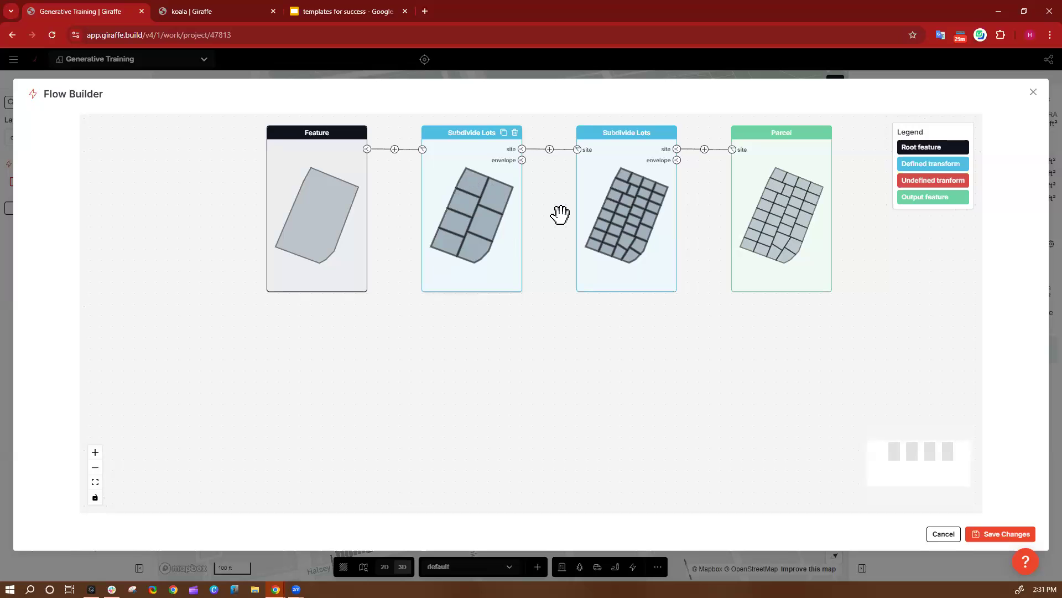
pyautogui.moveTo(512, 200); pyautogui.dragTo(462, 205)
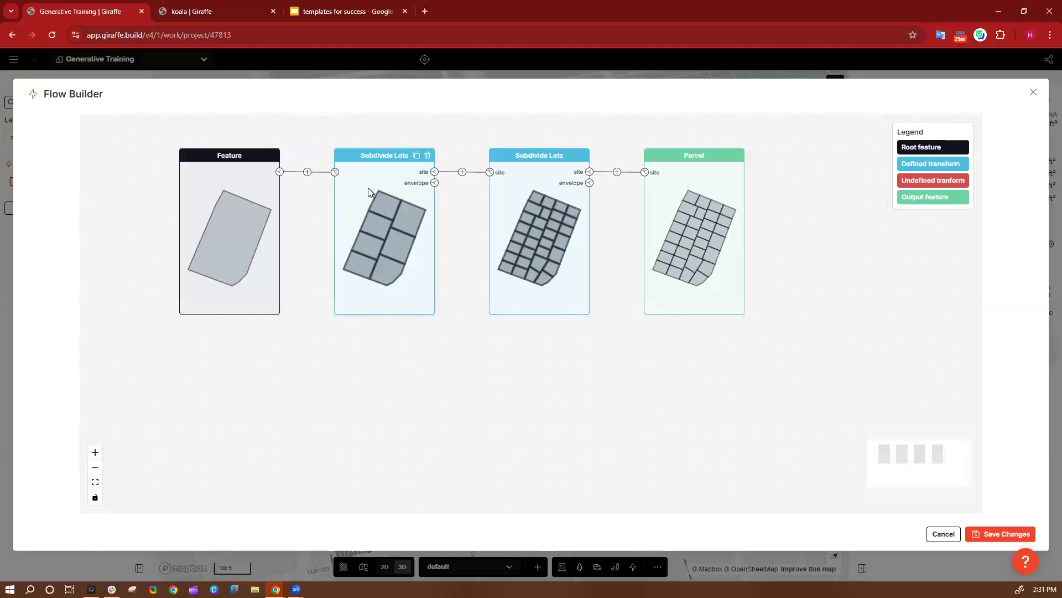
pyautogui.click(434, 172)
pyautogui.click(436, 173)
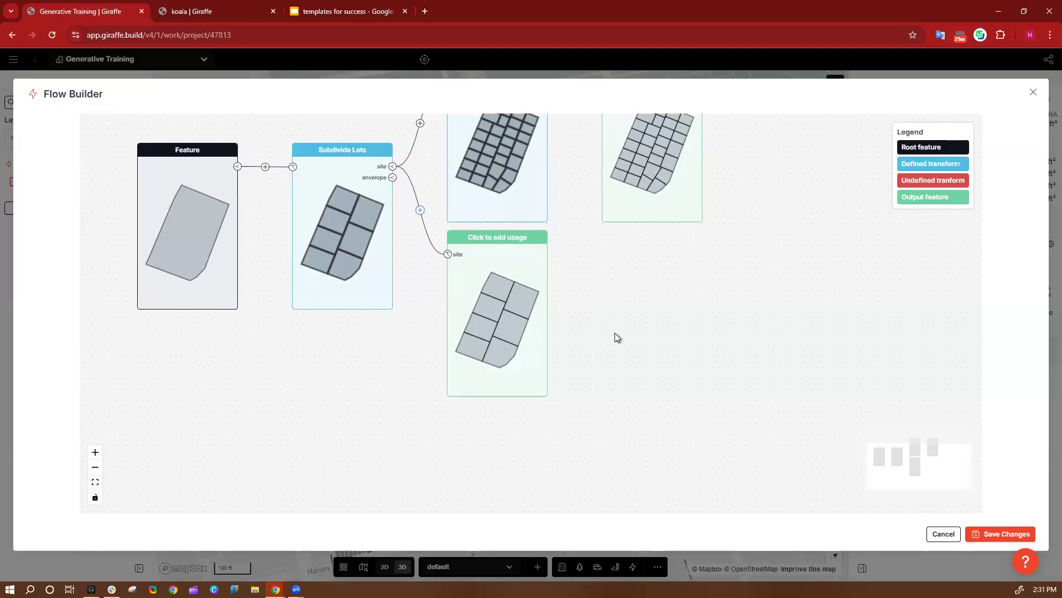
# Insert an Explode transform between the first Subdivide Lots and the new branch's undefined output
pyautogui.click(502, 243)
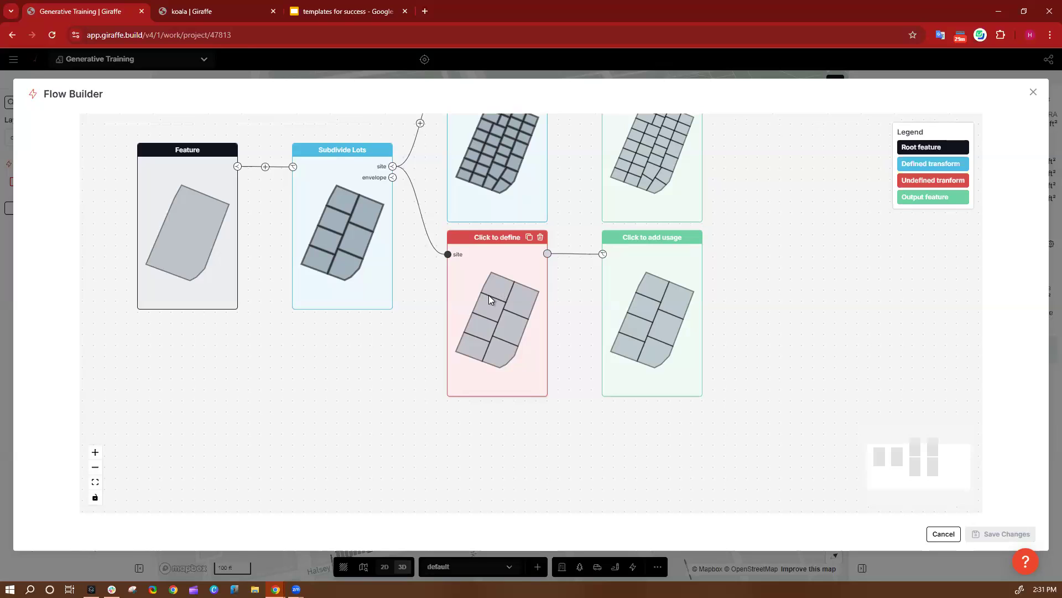
pyautogui.click(489, 300)
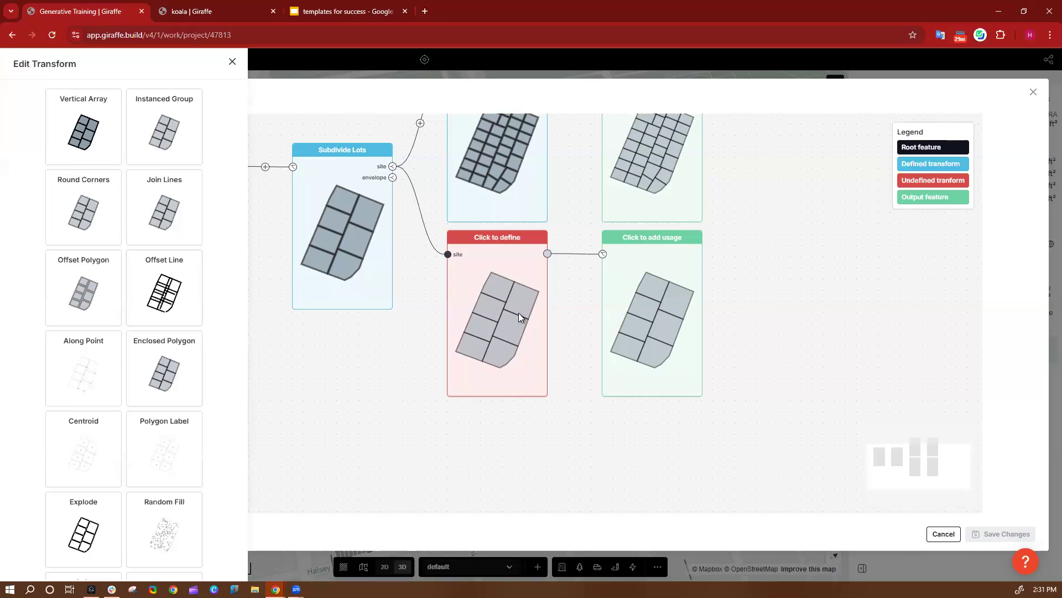
pyautogui.scroll(-4, 126, 285)
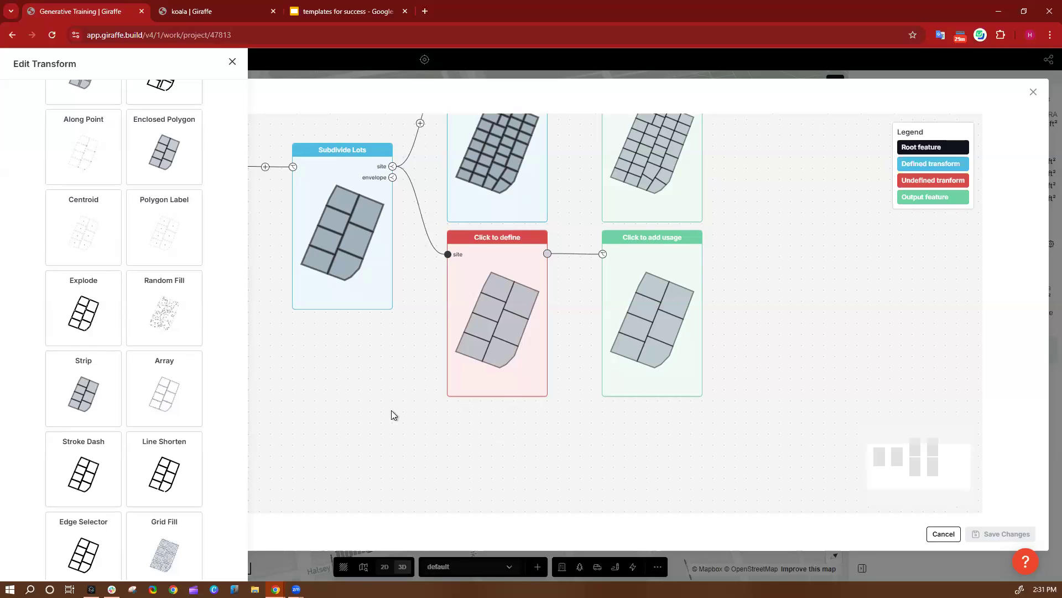
pyautogui.click(83, 305)
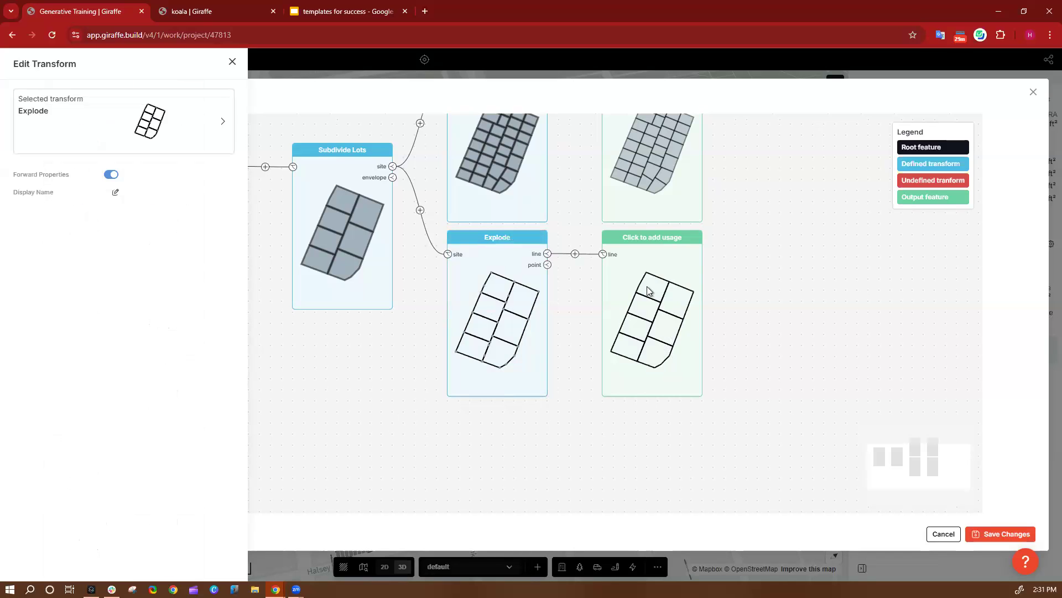
# Set the Explode output's usage to Road with a 24 ft road width and 6 ft footpath width, and save the flow
pyautogui.click(663, 301)
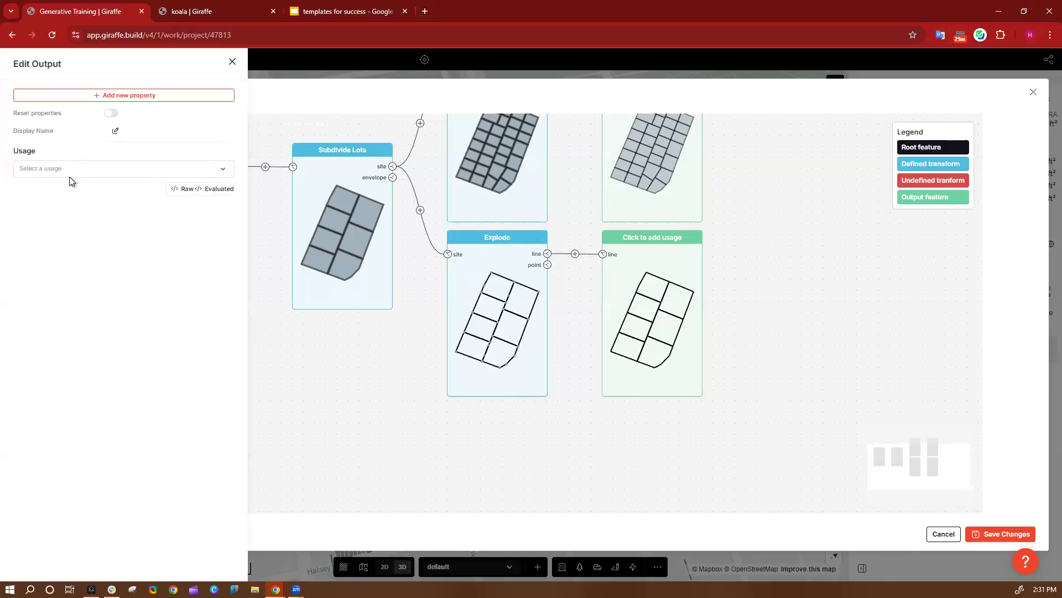
pyautogui.click(79, 168)
pyautogui.write('roa')
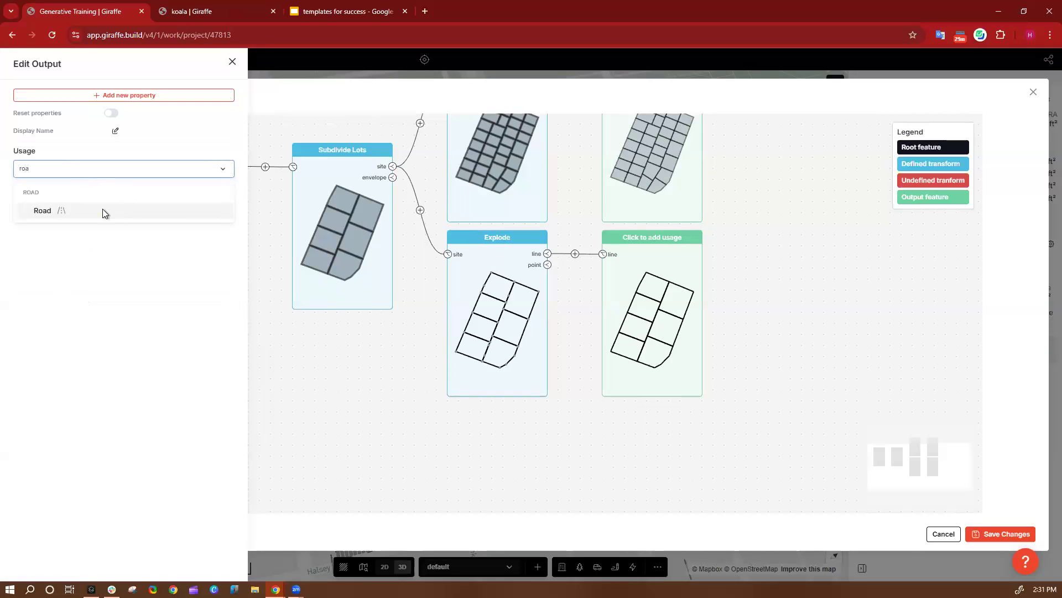
pyautogui.press('Return')
pyautogui.moveTo(126, 206); pyautogui.dragTo(96, 211)
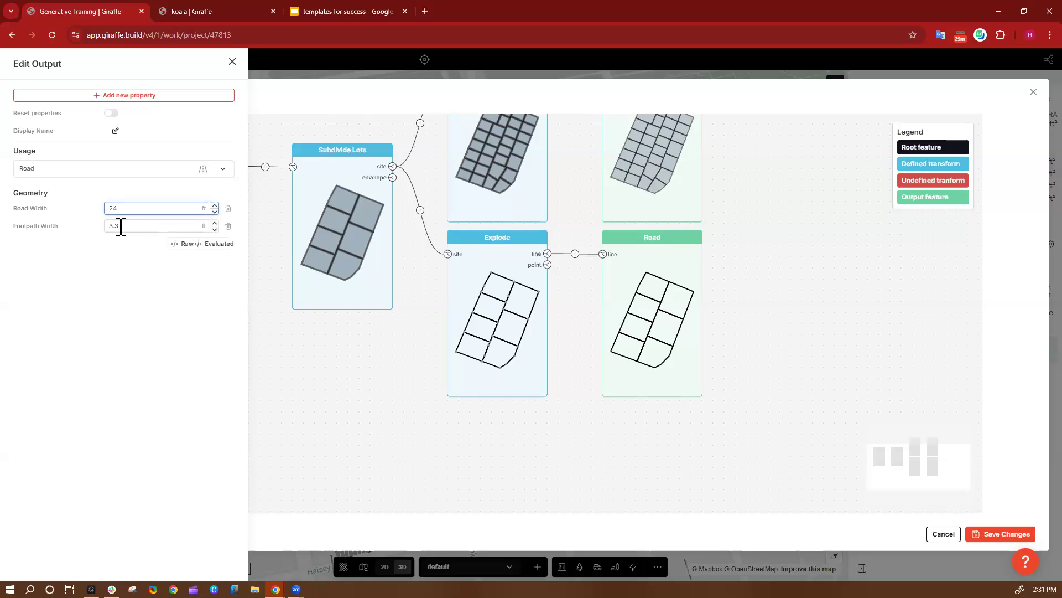
pyautogui.press('Tab')
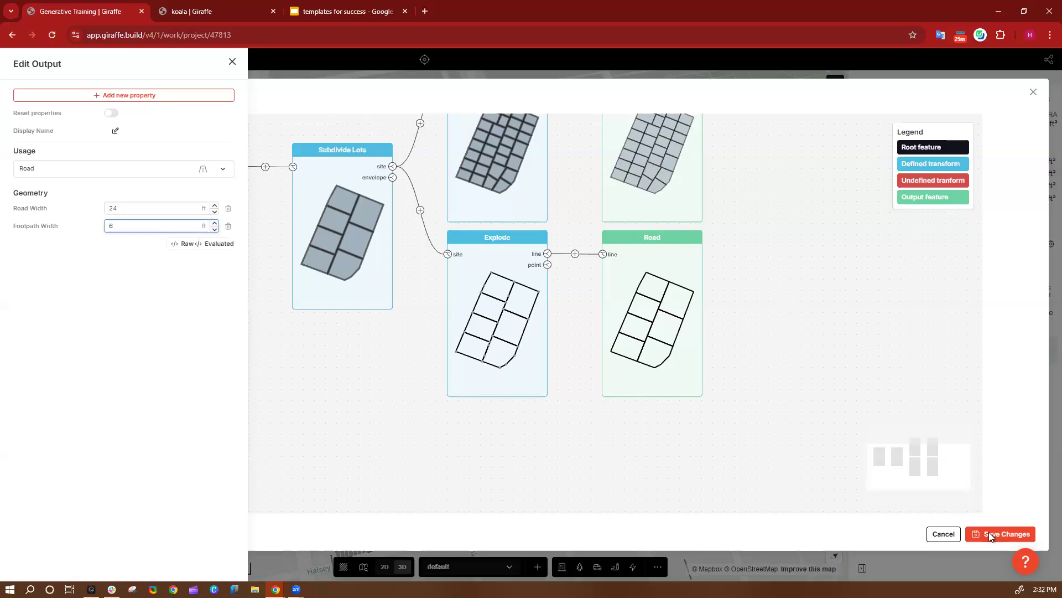
pyautogui.click(1005, 534)
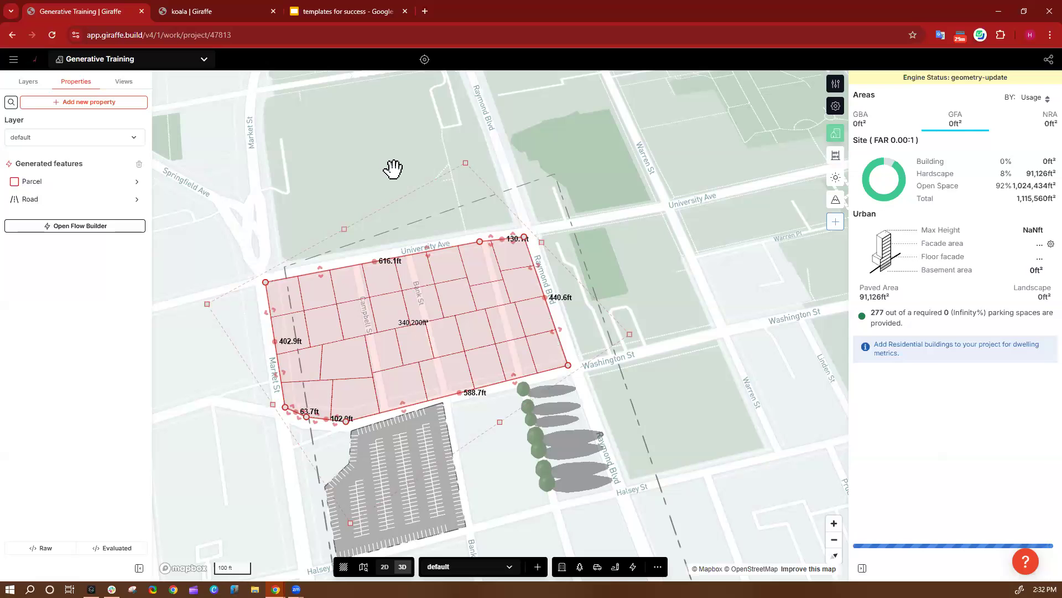
# Insert an Offset Polygon transform with a distance of -15 ft between the two Subdivide Lots of the block polygon's flow and save it
pyautogui.moveTo(653, 254); pyautogui.dragTo(692, 232)
pyautogui.moveTo(669, 333); pyautogui.dragTo(639, 347, button='right')
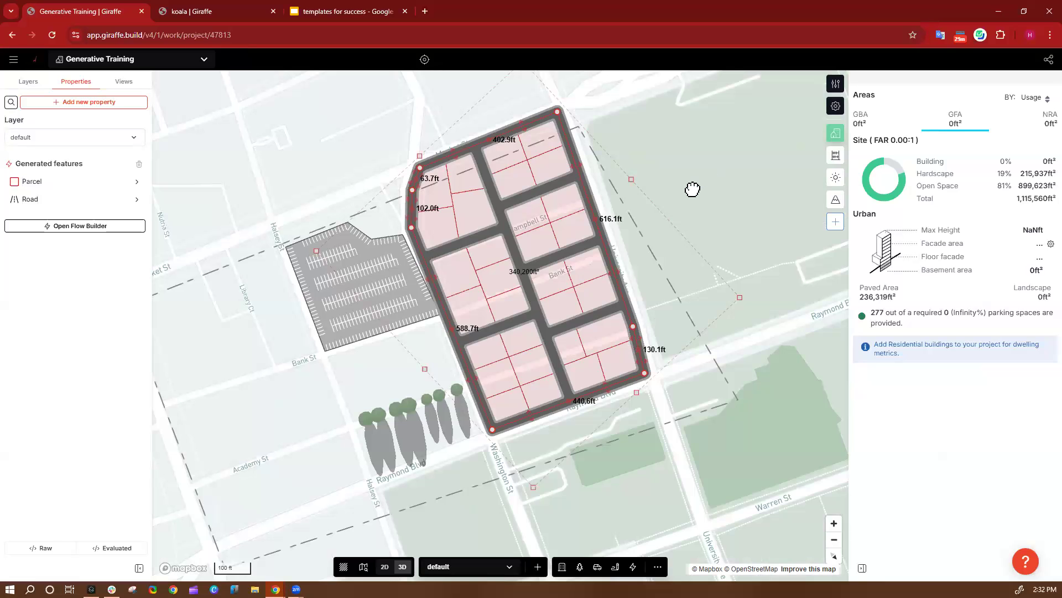
pyautogui.moveTo(665, 306); pyautogui.dragTo(649, 317)
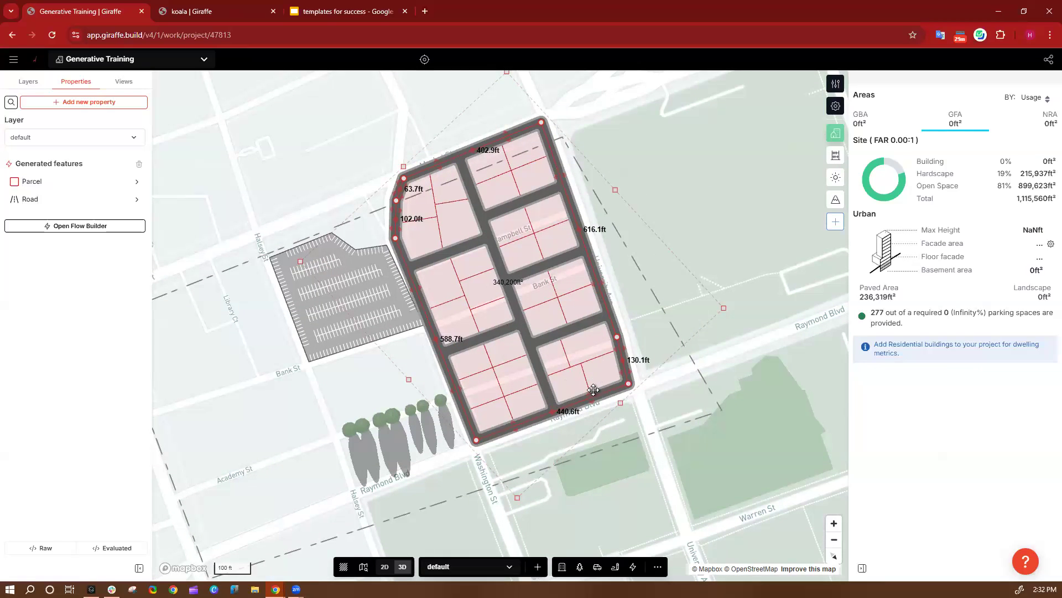
pyautogui.click(665, 208)
pyautogui.moveTo(661, 284); pyautogui.dragTo(489, 290, button='right')
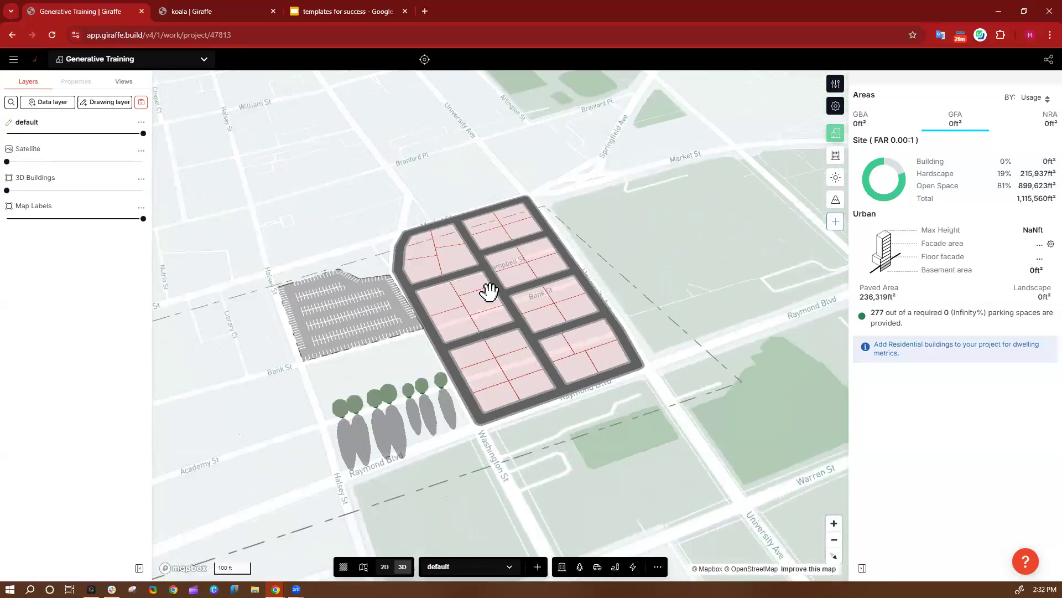
pyautogui.click(497, 288)
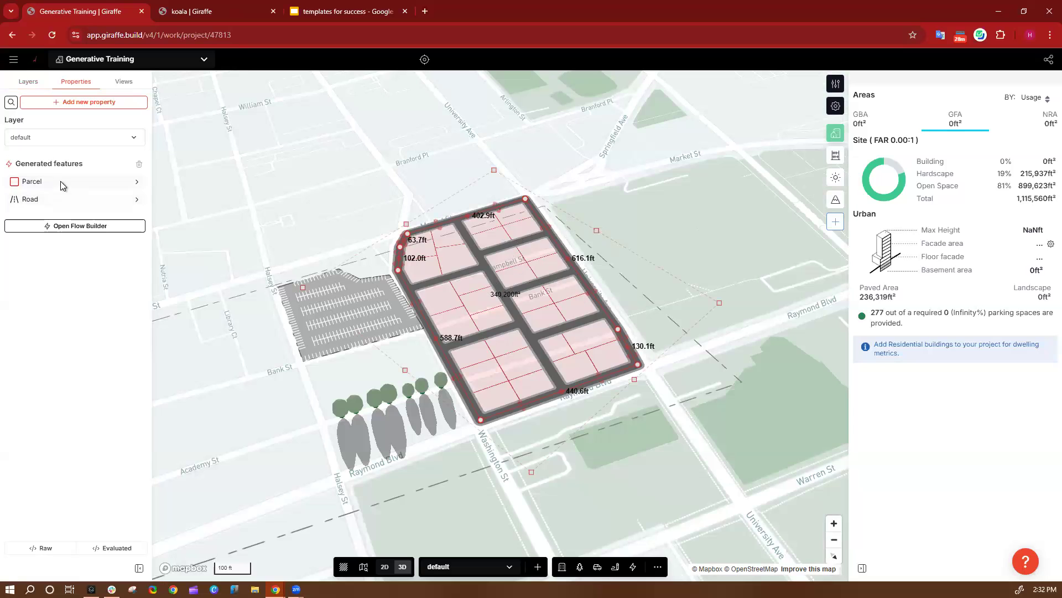
pyautogui.click(69, 225)
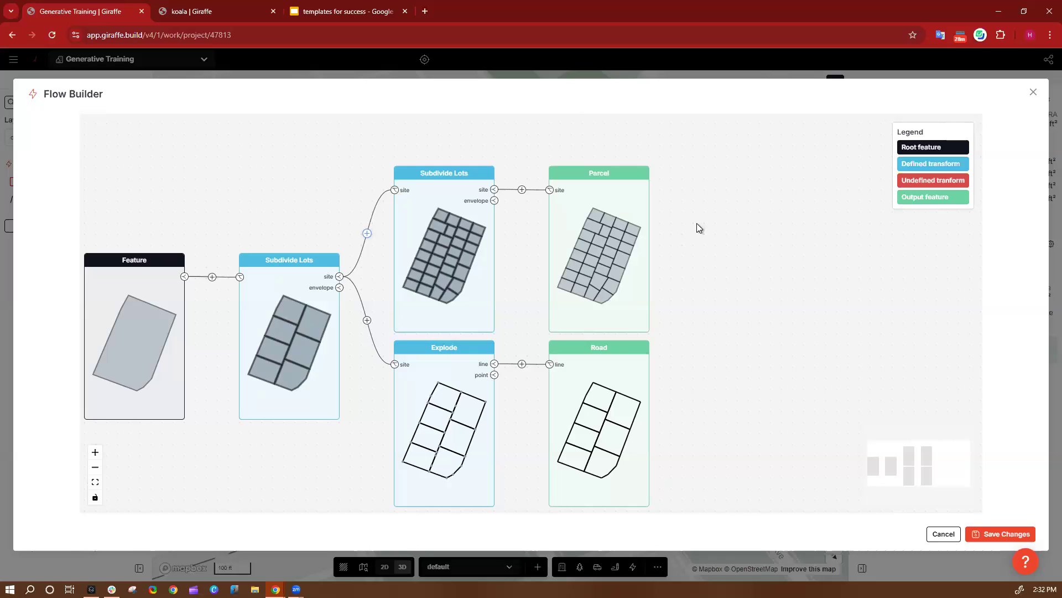
pyautogui.click(521, 190)
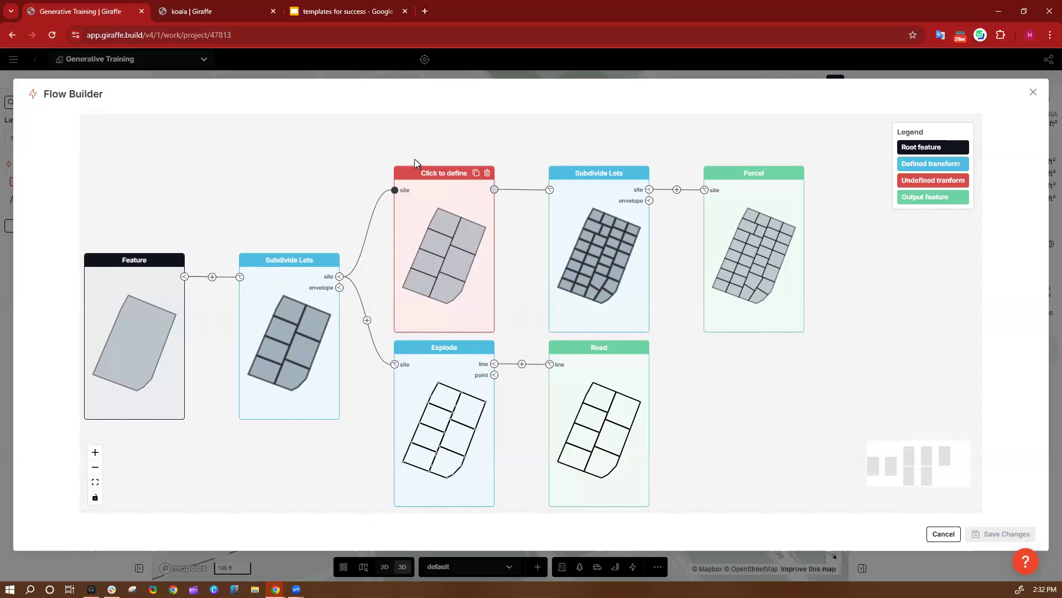
pyautogui.click(494, 232)
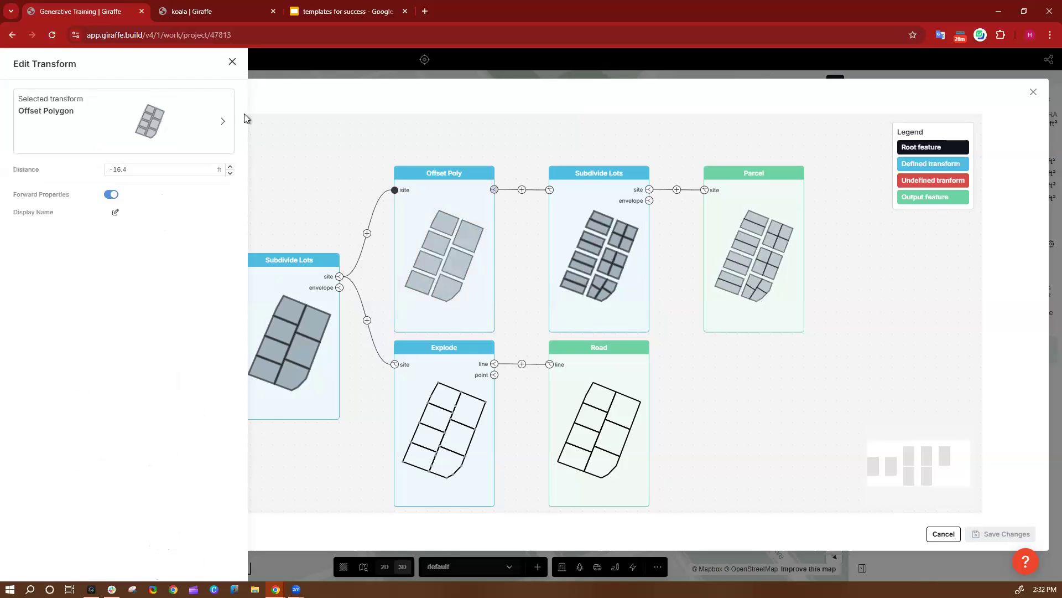
pyautogui.moveTo(137, 169); pyautogui.dragTo(79, 175)
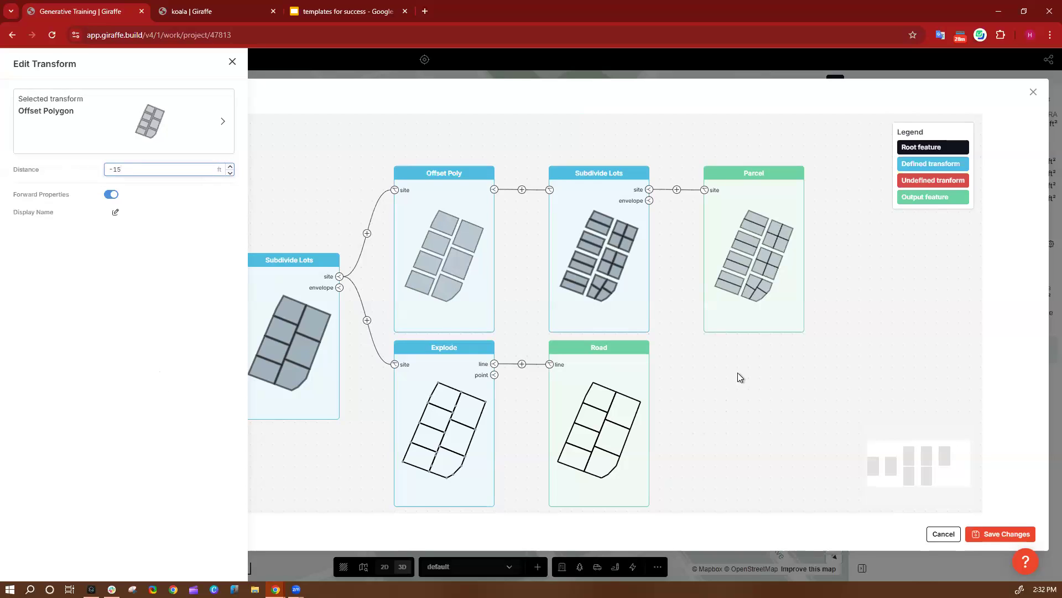
pyautogui.click(1008, 534)
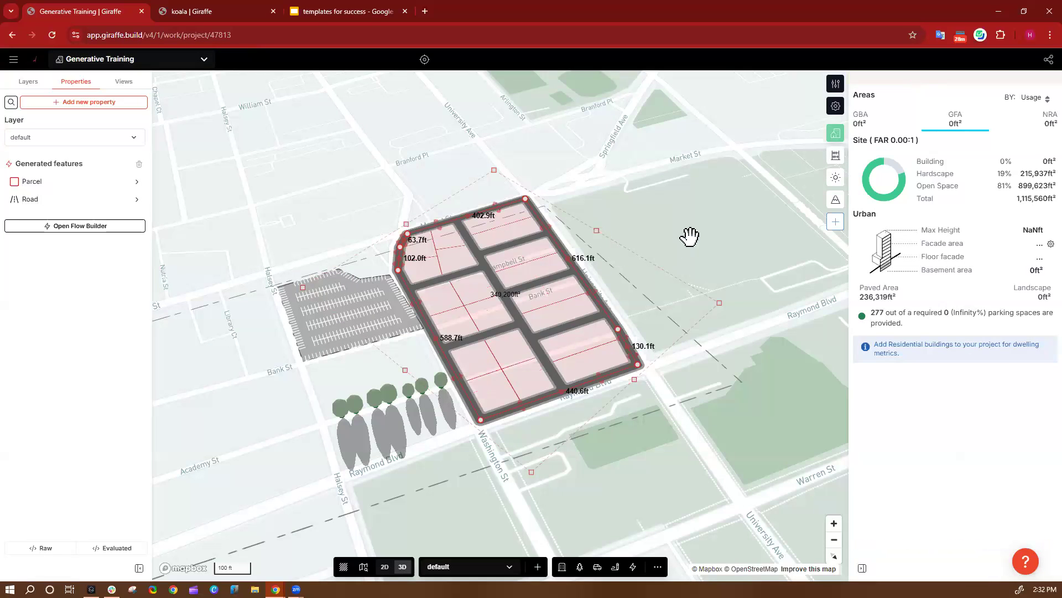
# Deselect the block polygon and examine how the offset parcels sit between the generated roads
pyautogui.scroll(4, 518, 265)
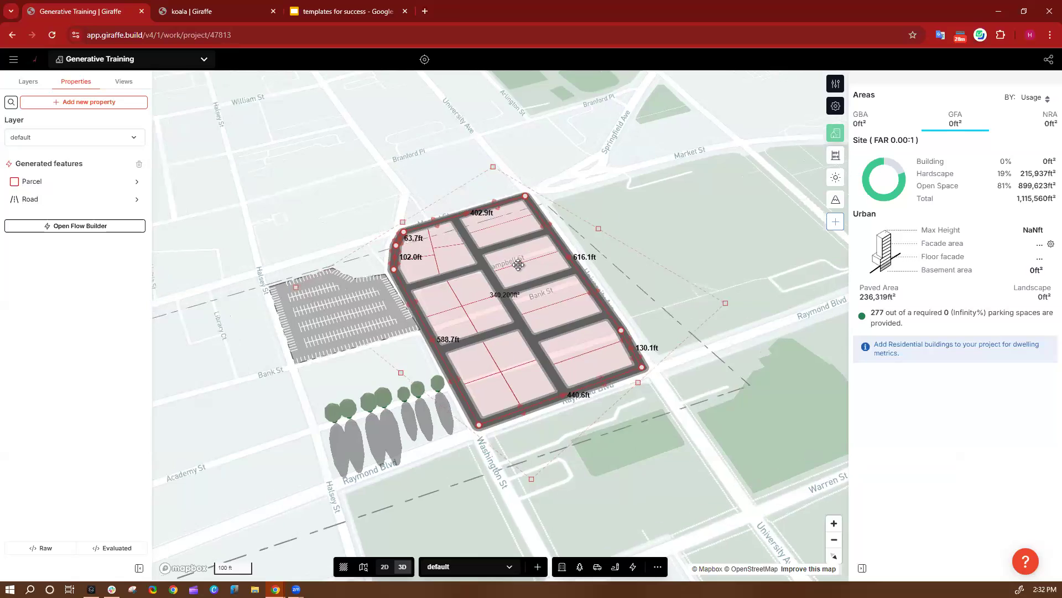
pyautogui.click(711, 306)
pyautogui.click(545, 225)
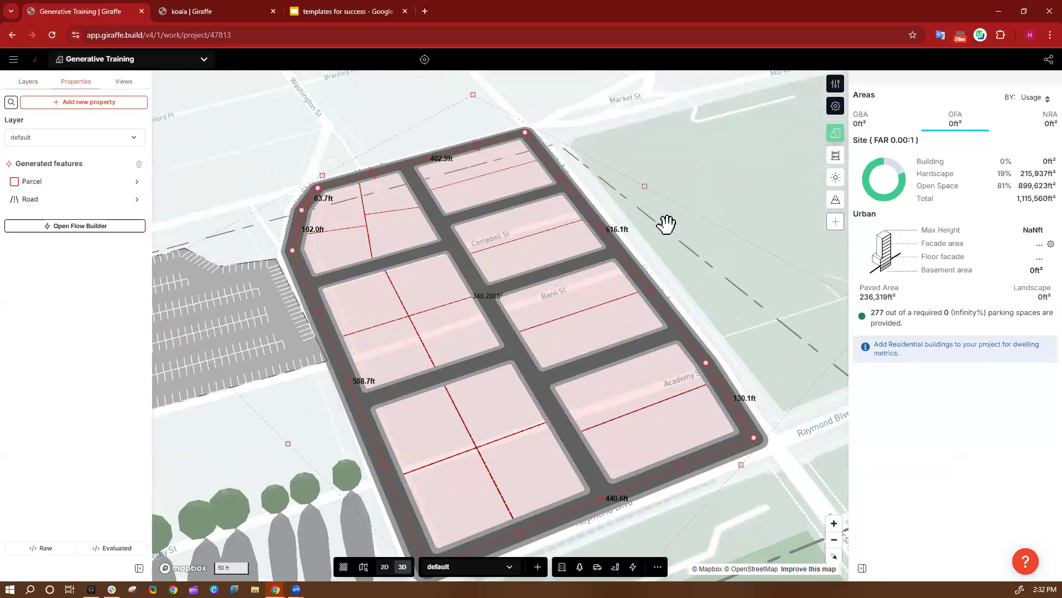
pyautogui.moveTo(725, 301); pyautogui.dragTo(673, 371, button='right')
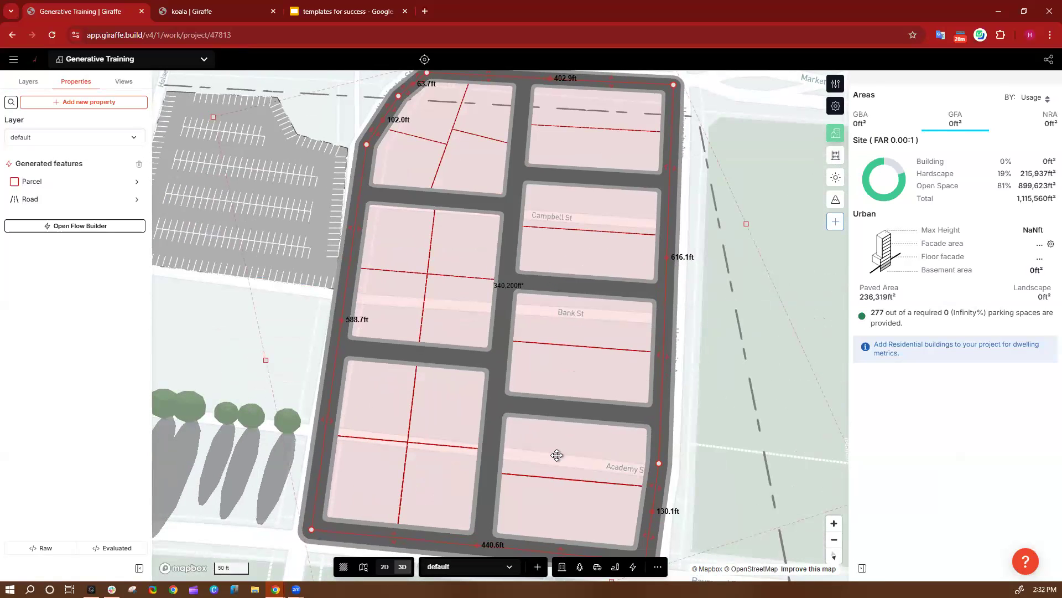
pyautogui.click(544, 201)
pyautogui.scroll(-5, 683, 434)
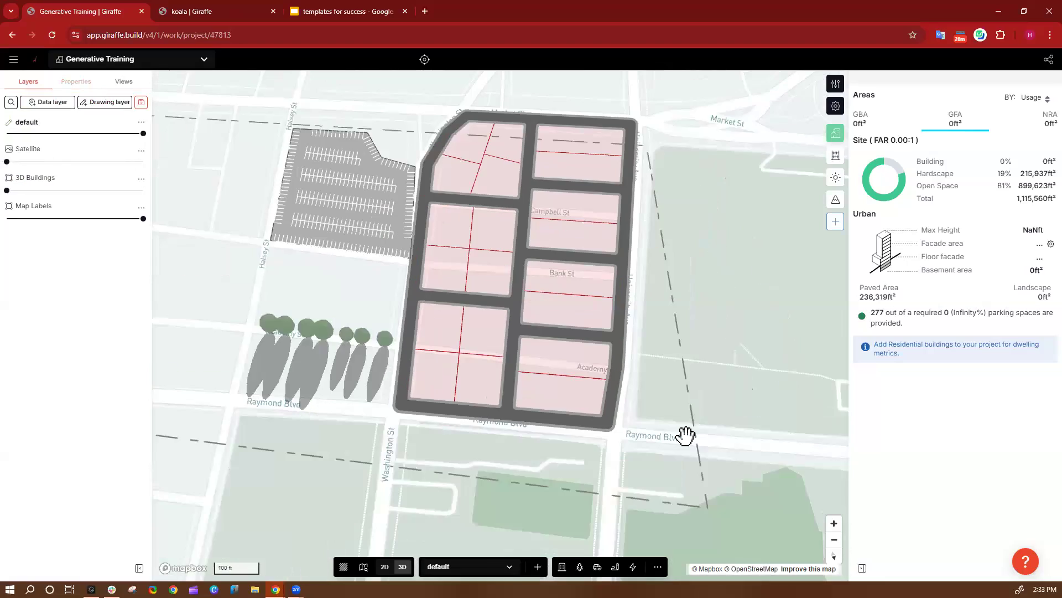
pyautogui.moveTo(662, 408); pyautogui.dragTo(627, 380, button='right')
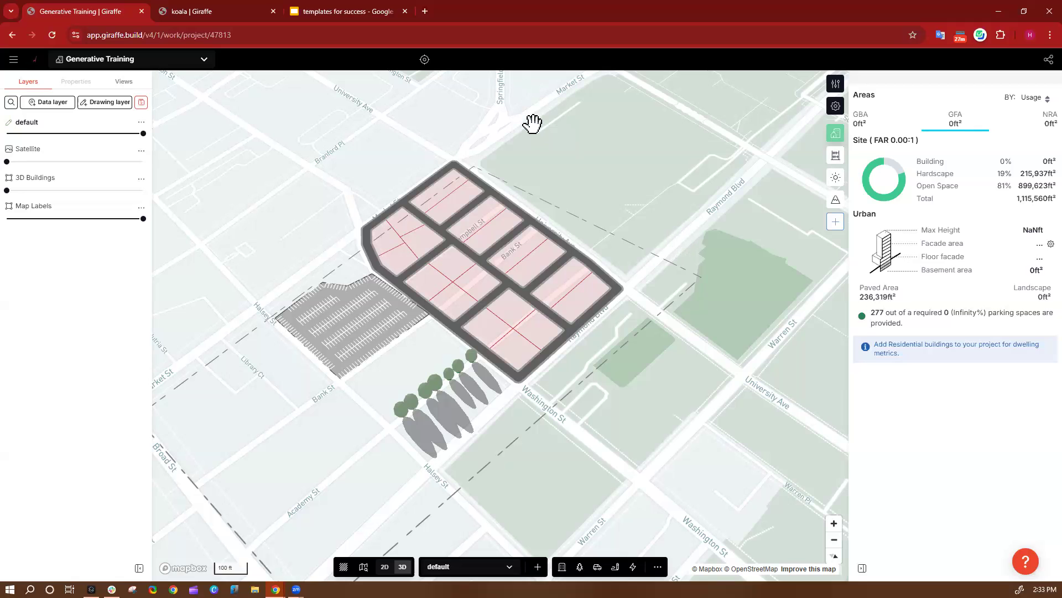
pyautogui.scroll(5, 610, 166)
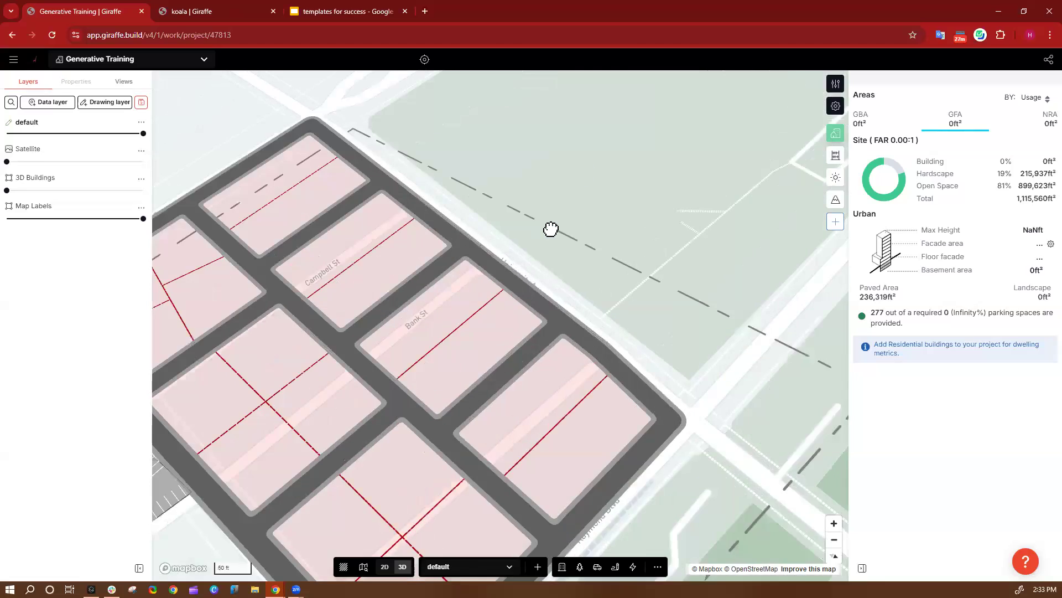
pyautogui.scroll(2, 550, 229)
pyautogui.moveTo(564, 197); pyautogui.dragTo(525, 278)
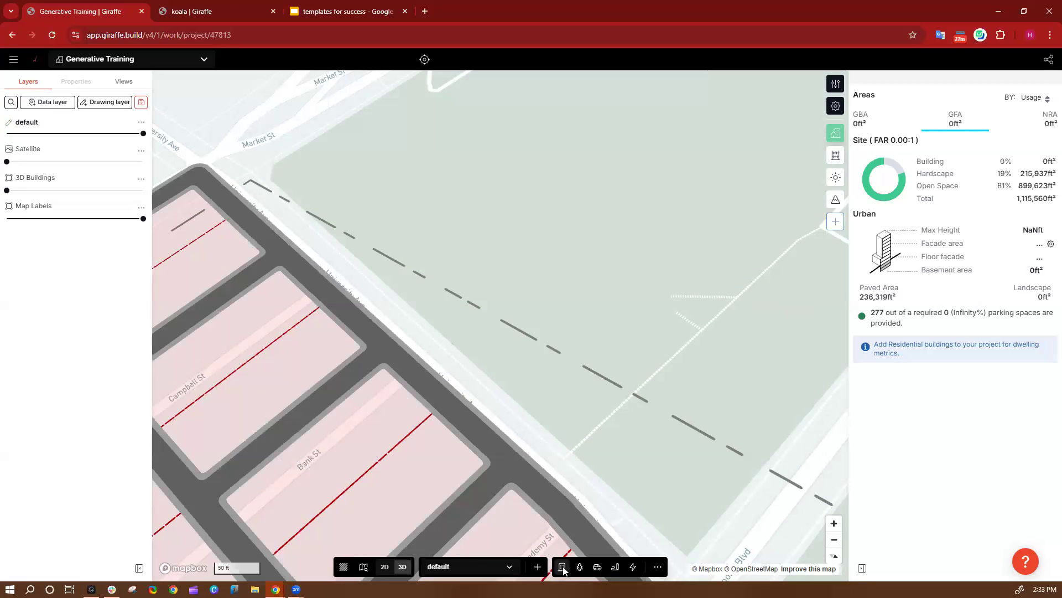
pyautogui.moveTo(563, 566)
pyautogui.scroll(-1, 583, 428)
pyautogui.click(556, 547)
pyautogui.click(480, 249)
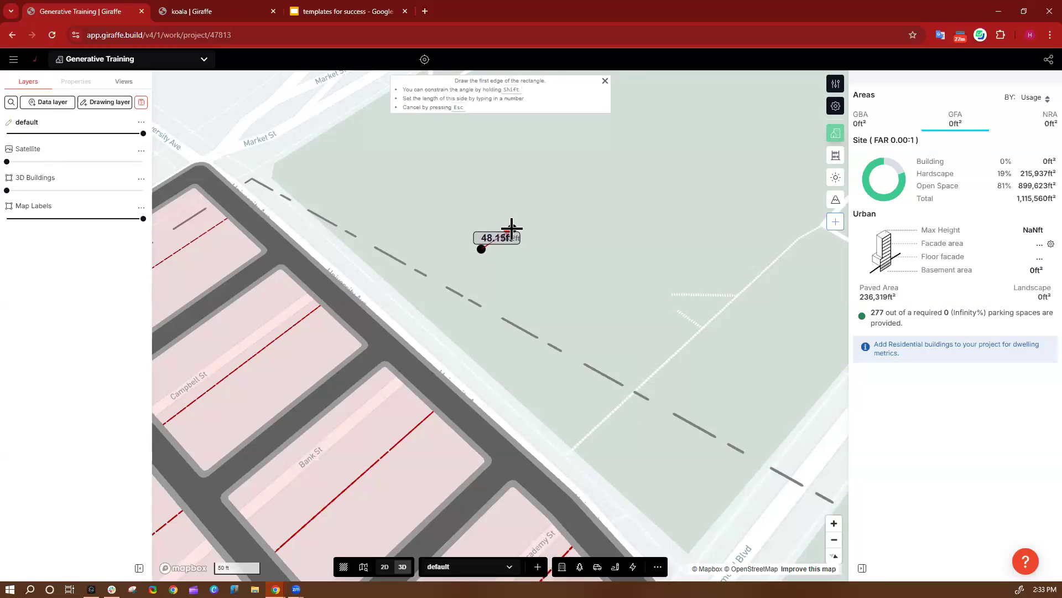
pyautogui.click(517, 223)
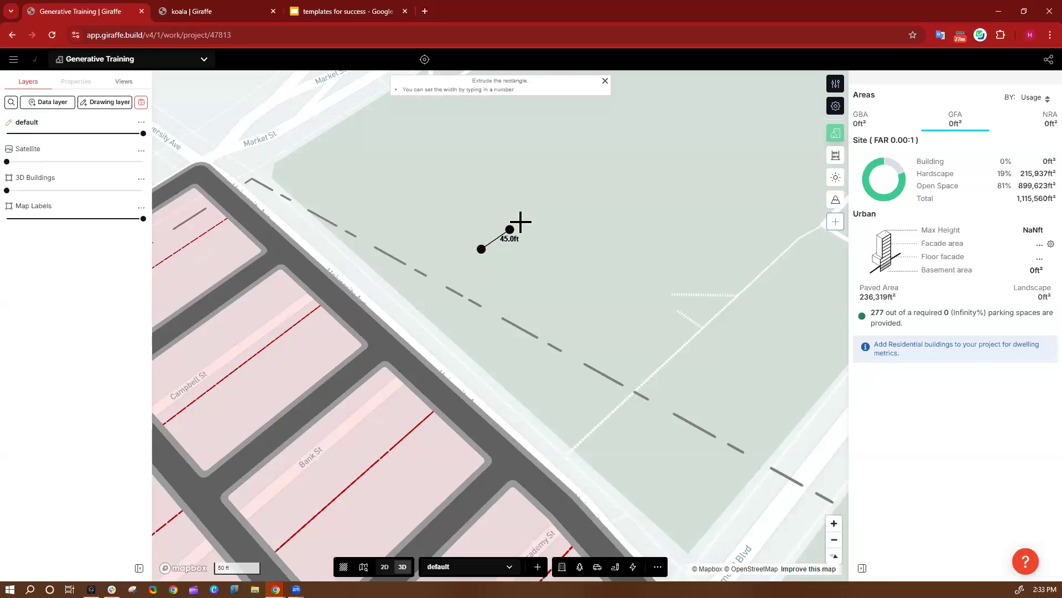
pyautogui.press('Escape')
pyautogui.press('space')
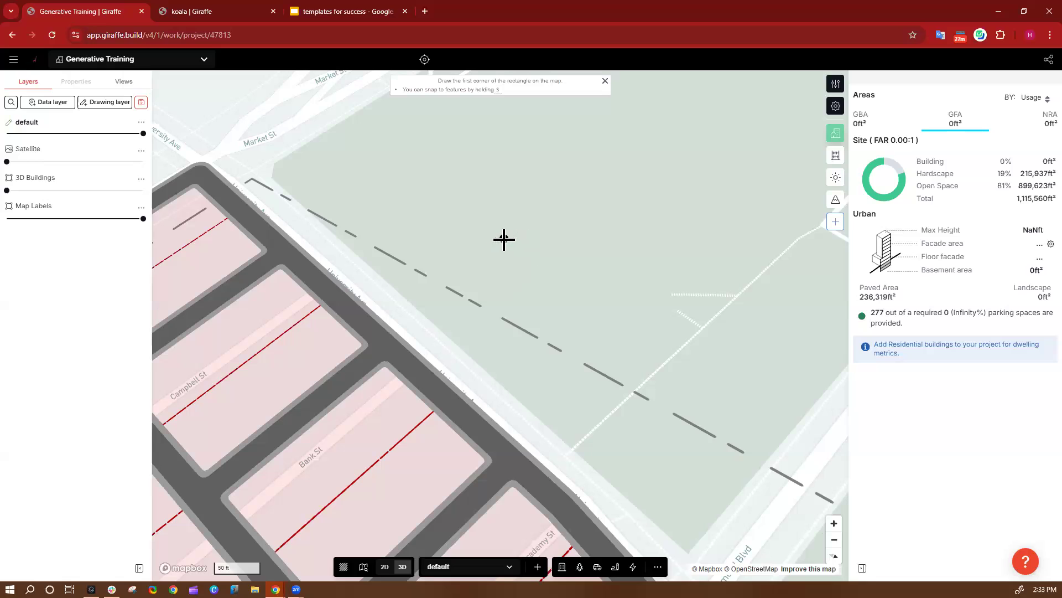
pyautogui.click(504, 239)
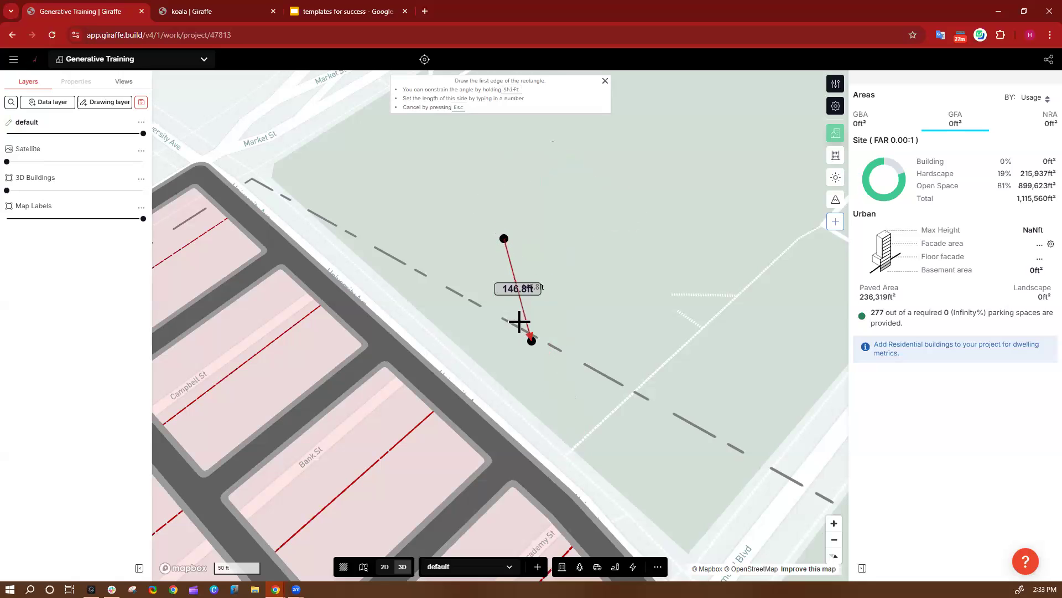
pyautogui.moveTo(519, 321); pyautogui.dragTo(600, 564, button='right')
pyautogui.press('shift')
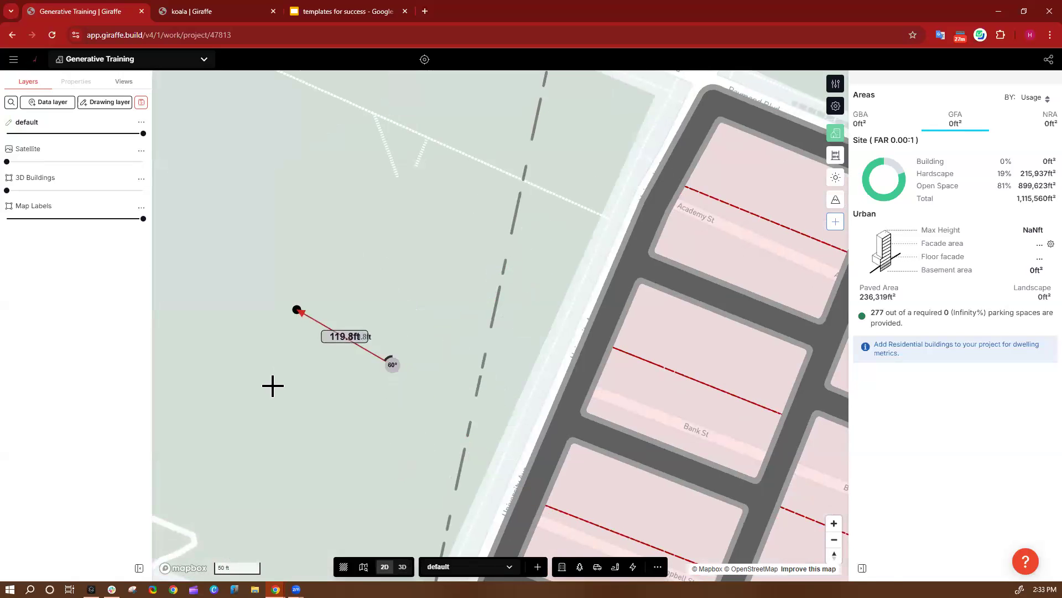
pyautogui.press('Escape')
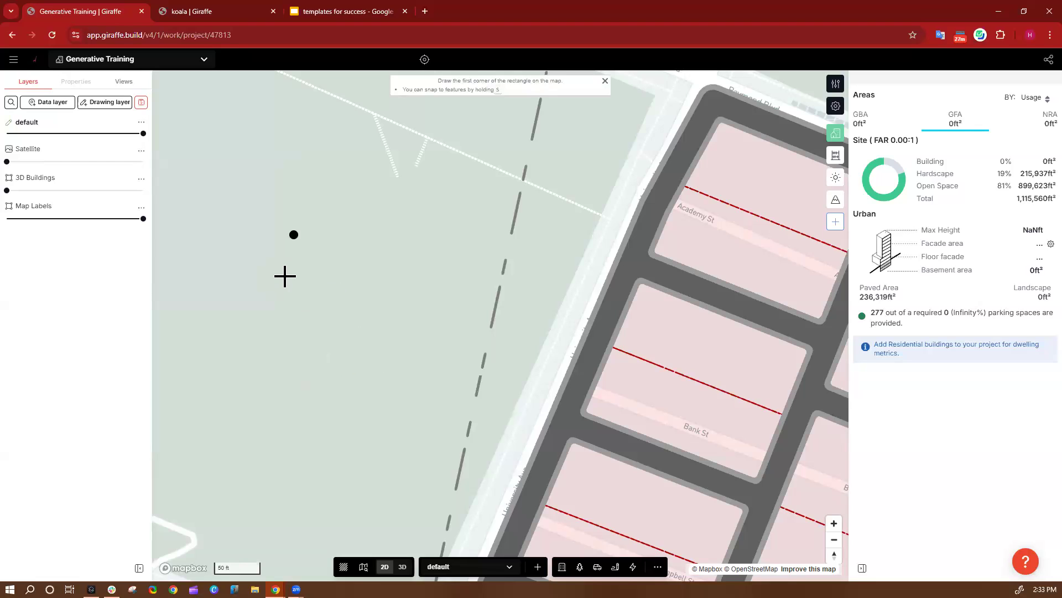
# Draw a 45 ft by 45 ft rectangle in the open area beside the subdivided block
pyautogui.click(284, 275)
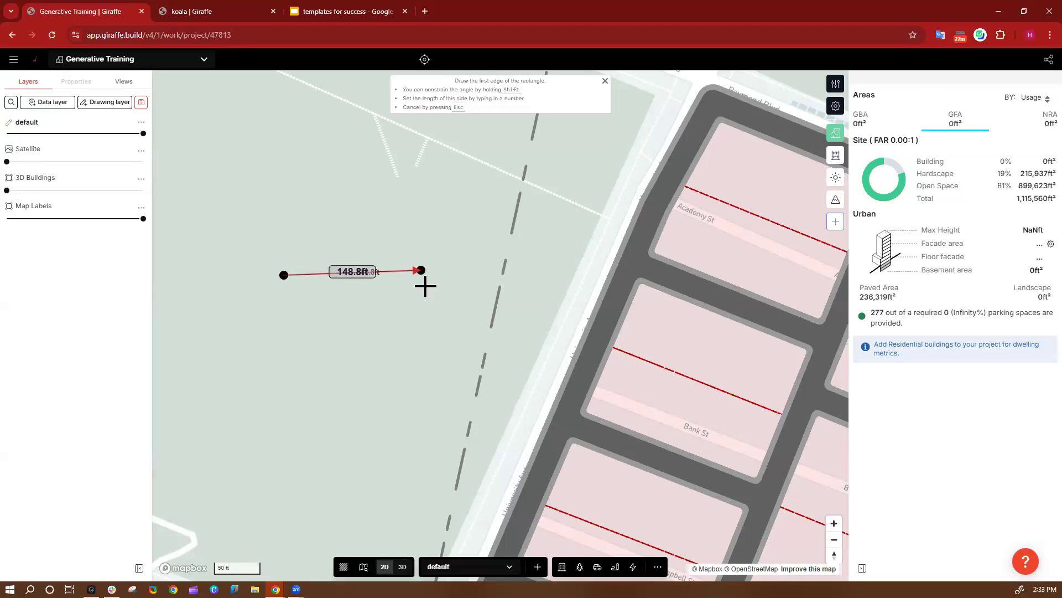
pyautogui.write('45')
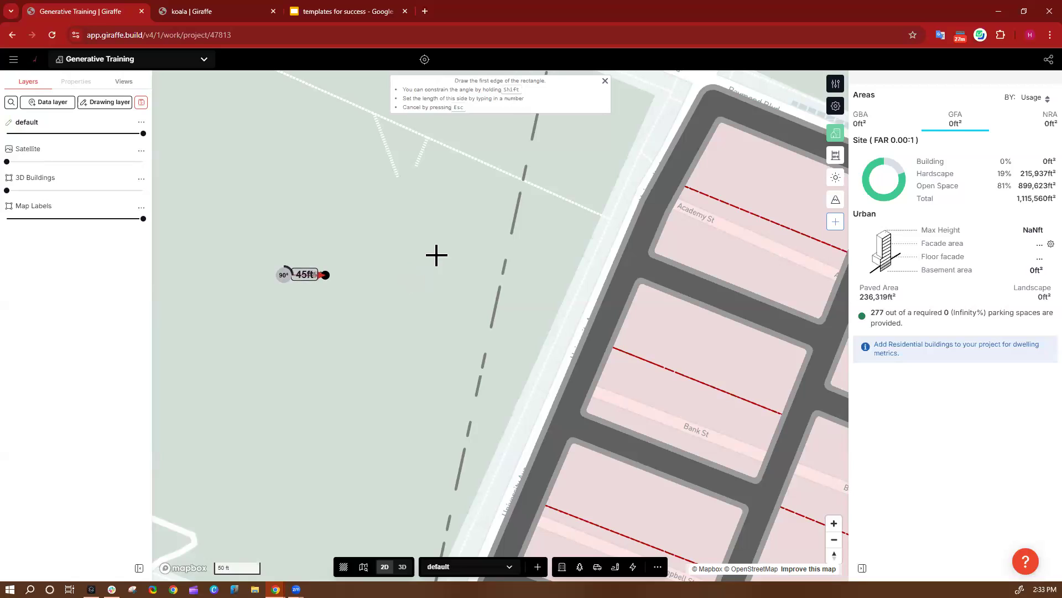
pyautogui.press('Return')
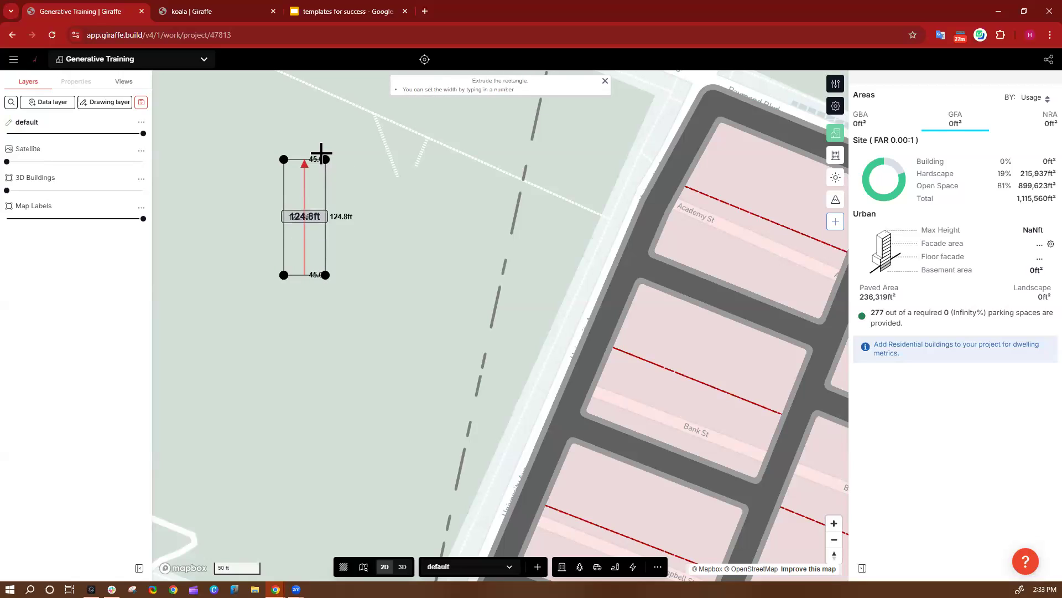
pyautogui.write('45')
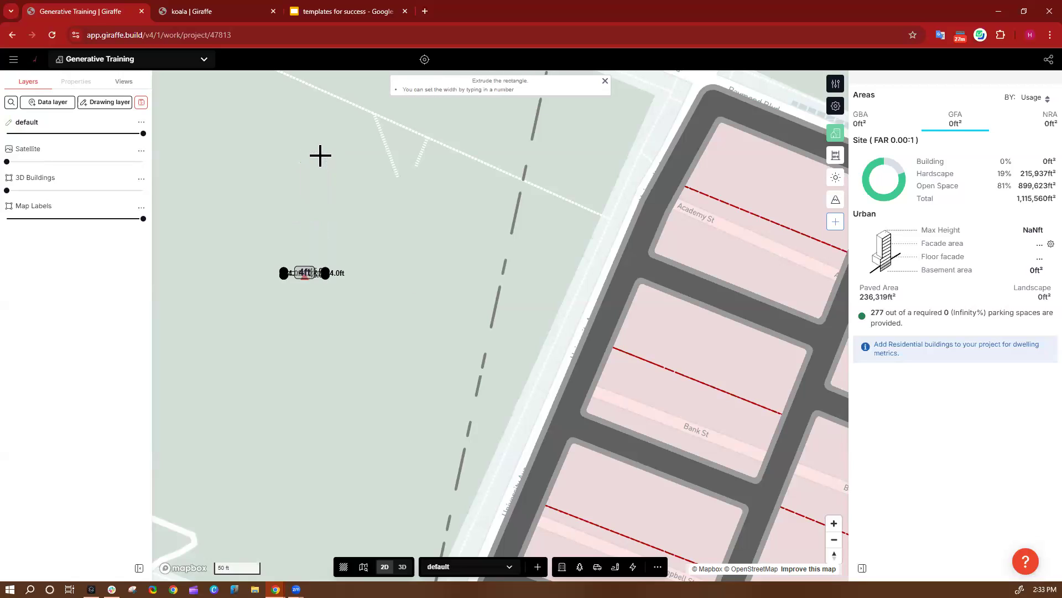
pyautogui.press('Return')
pyautogui.click(324, 259)
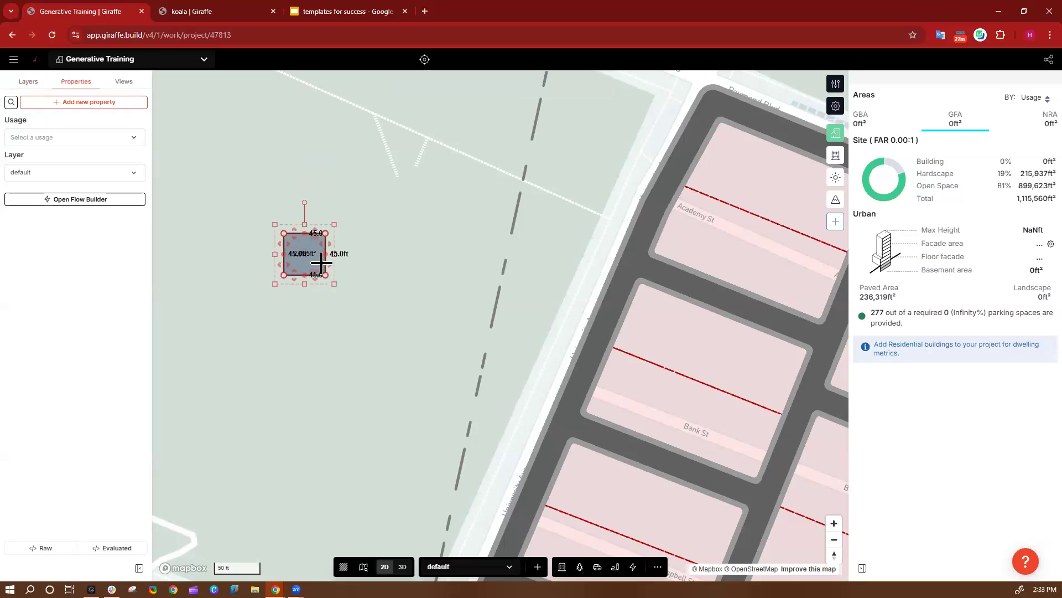
# Set the 45 ft square's usage to Single Family and deselect it
pyautogui.click(77, 139)
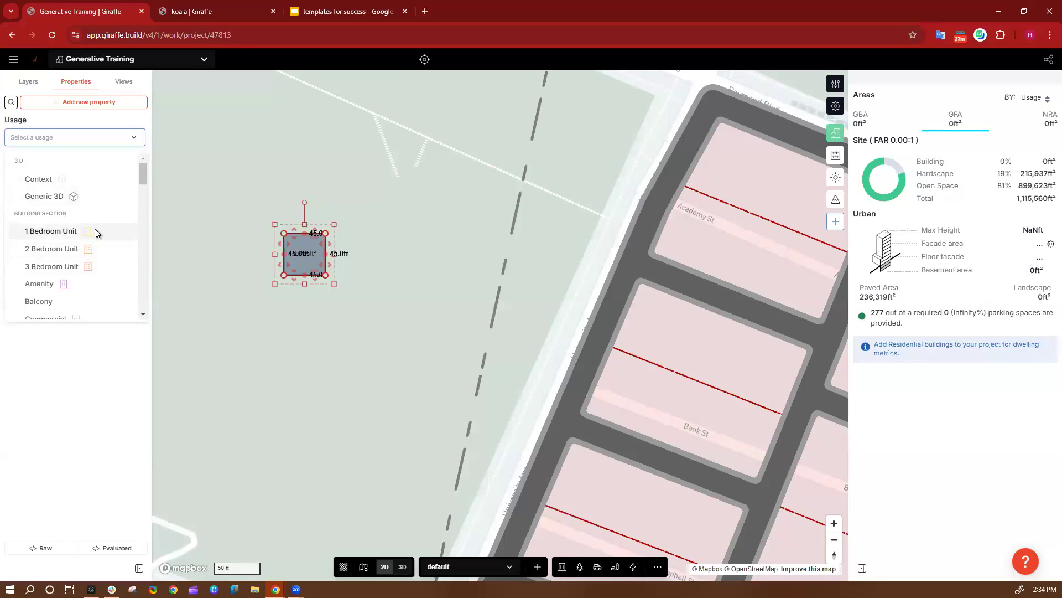
pyautogui.write('sin')
pyautogui.click(62, 174)
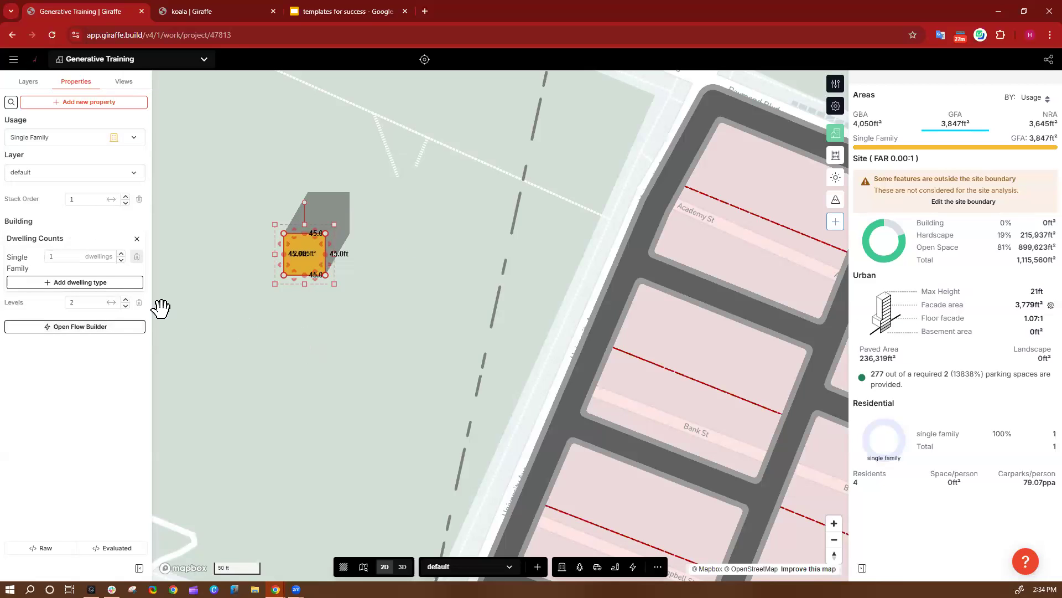
pyautogui.click(370, 277)
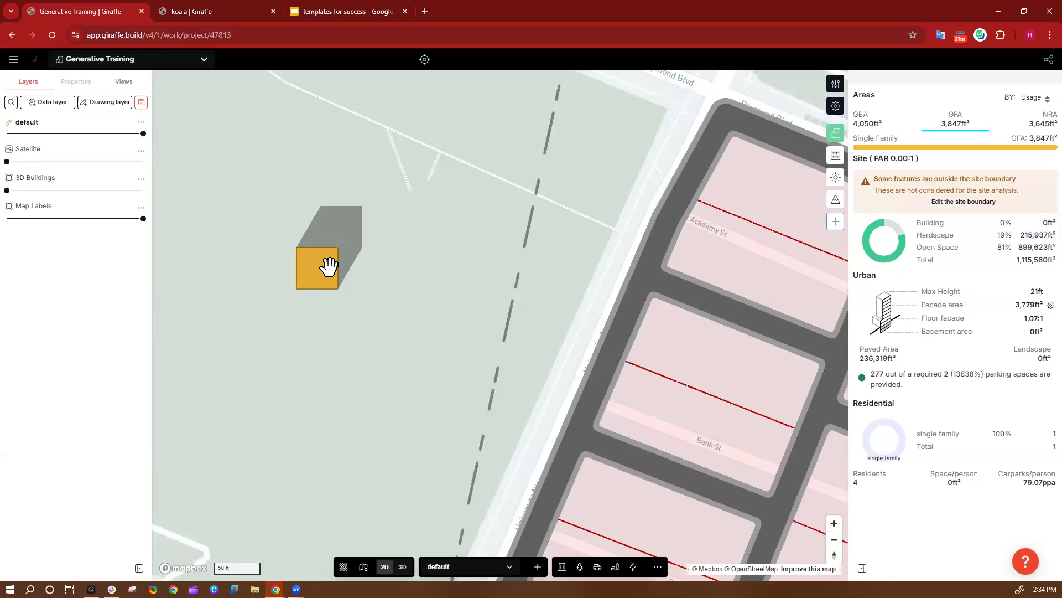
# Draw a 22.5 ft by 18 ft rectangle against the square building's side, starting from its corner
pyautogui.scroll(5, 329, 267)
pyautogui.press('r')
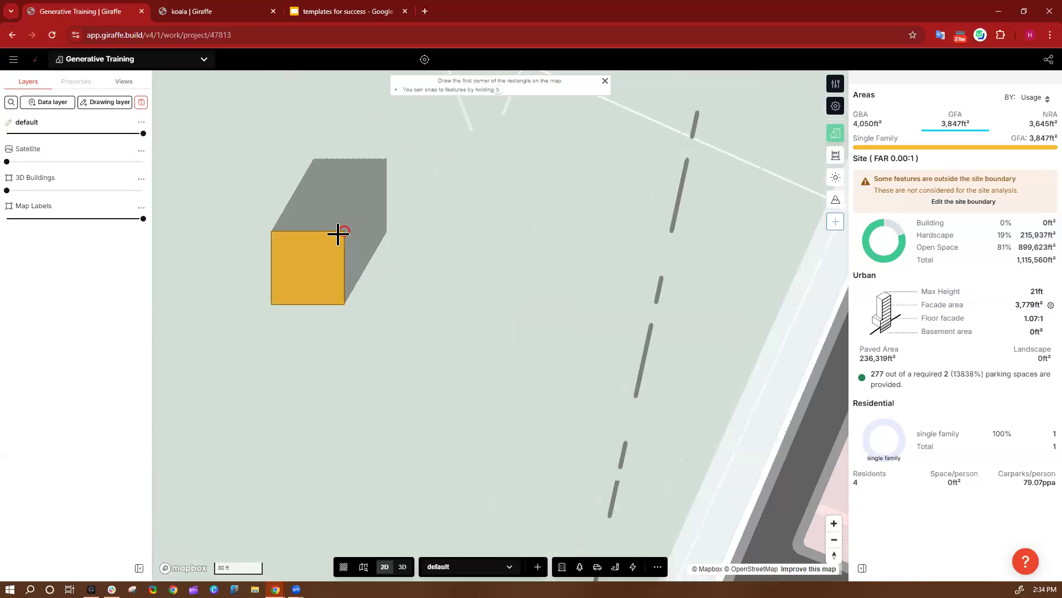
pyautogui.click(344, 232)
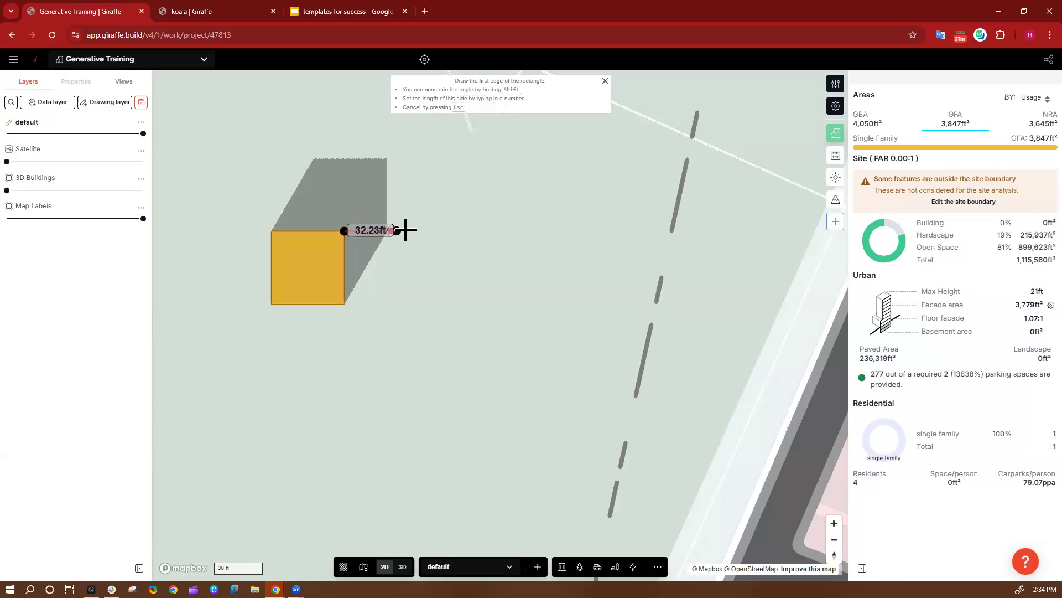
pyautogui.click(351, 268)
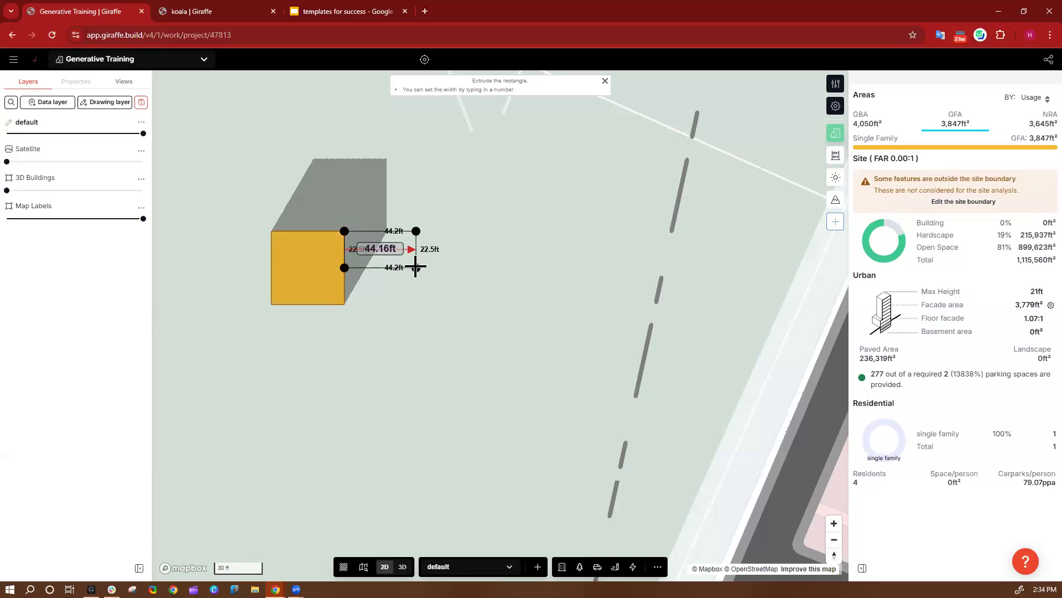
pyautogui.write('18')
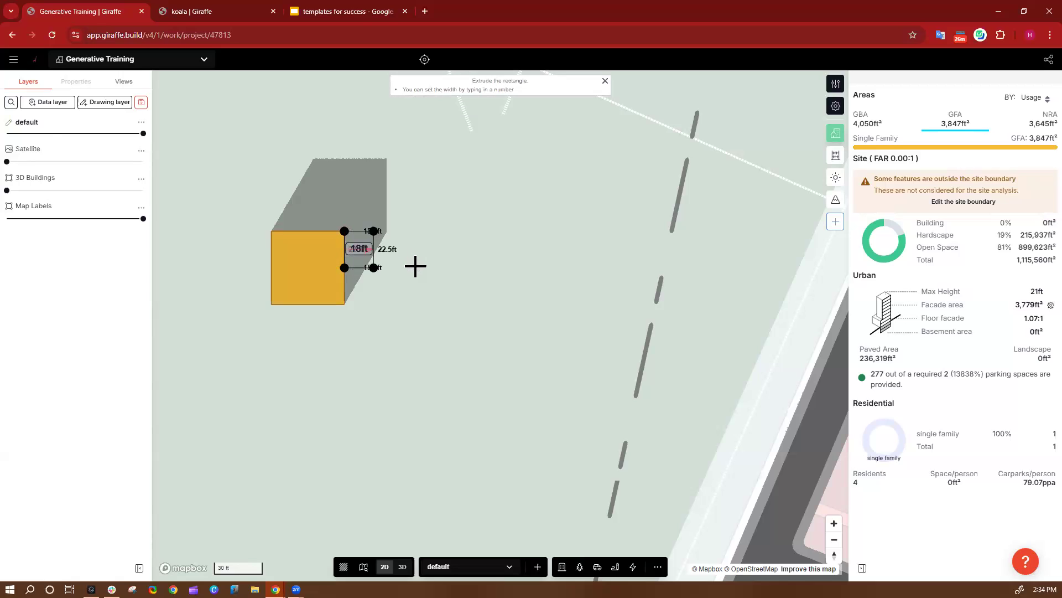
pyautogui.press('Return')
# Set the small attached rectangle's usage to Single Family
pyautogui.click(72, 137)
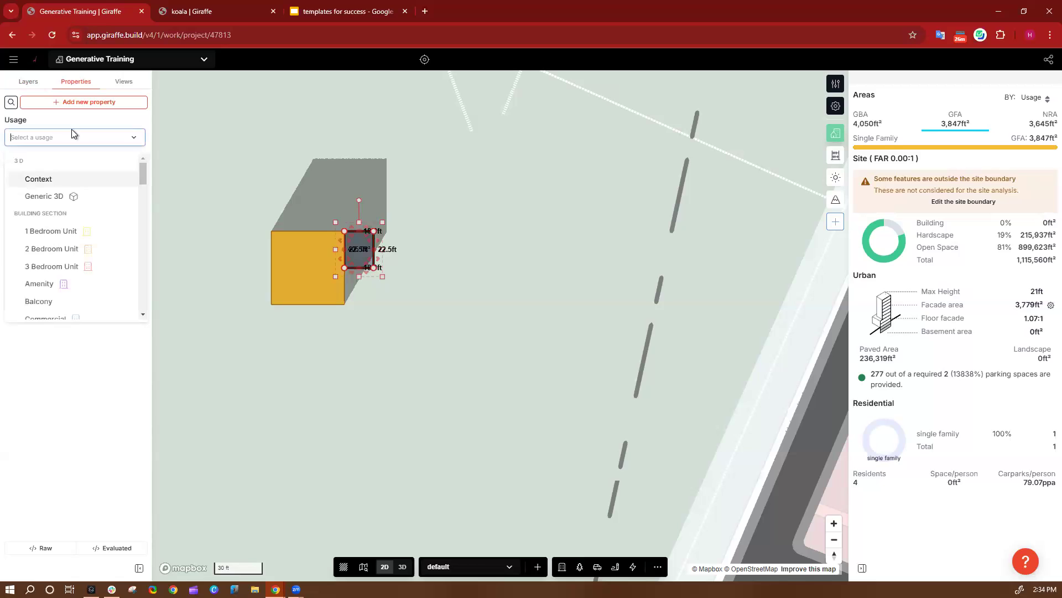
pyautogui.write('sing')
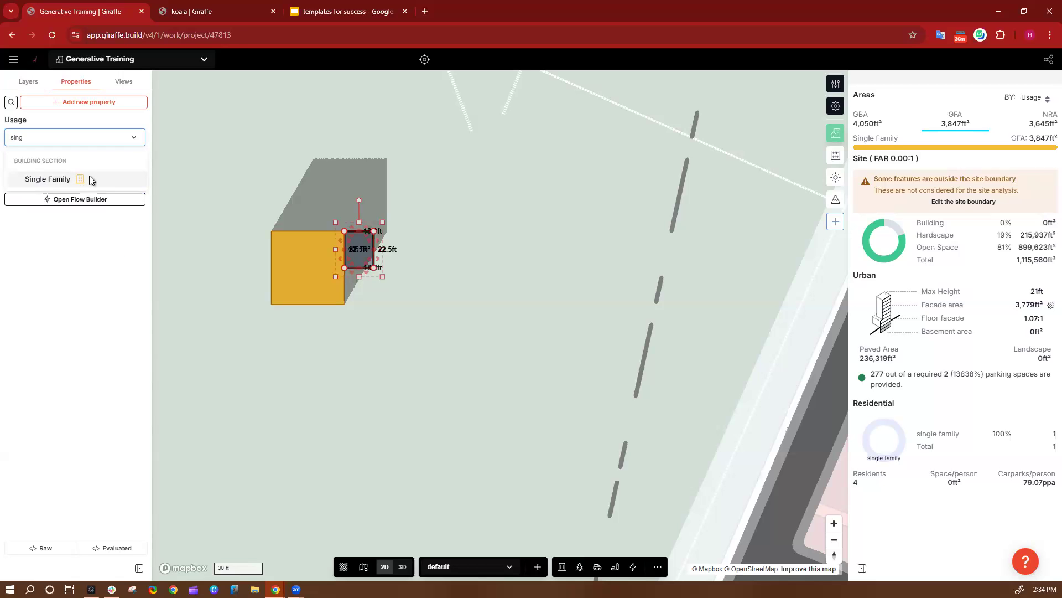
pyautogui.click(107, 187)
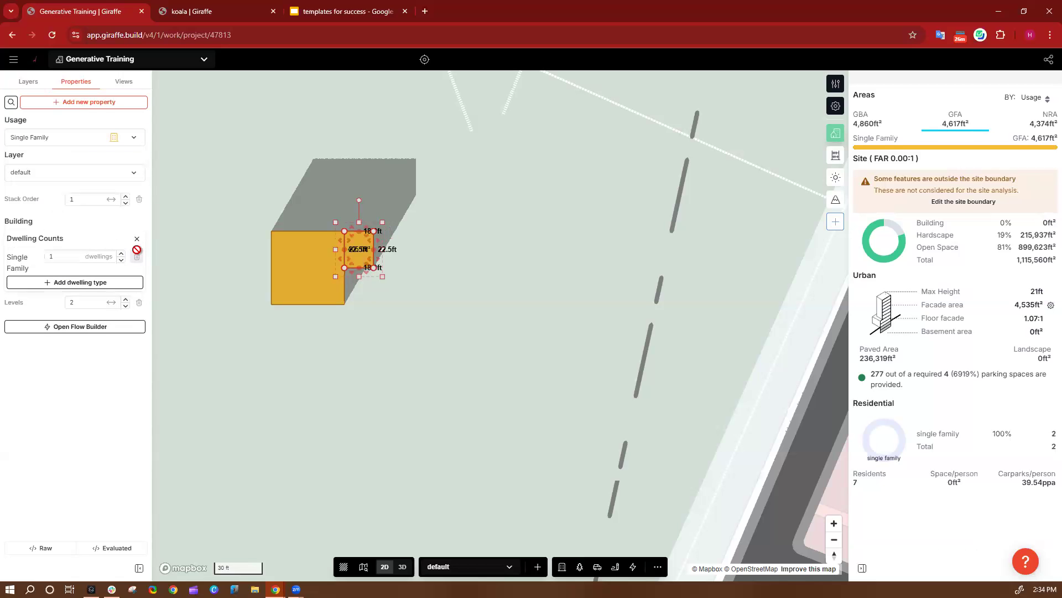
# Remove the small rectangle's dwelling counts, set its levels to 1, and deselect it
pyautogui.click(136, 238)
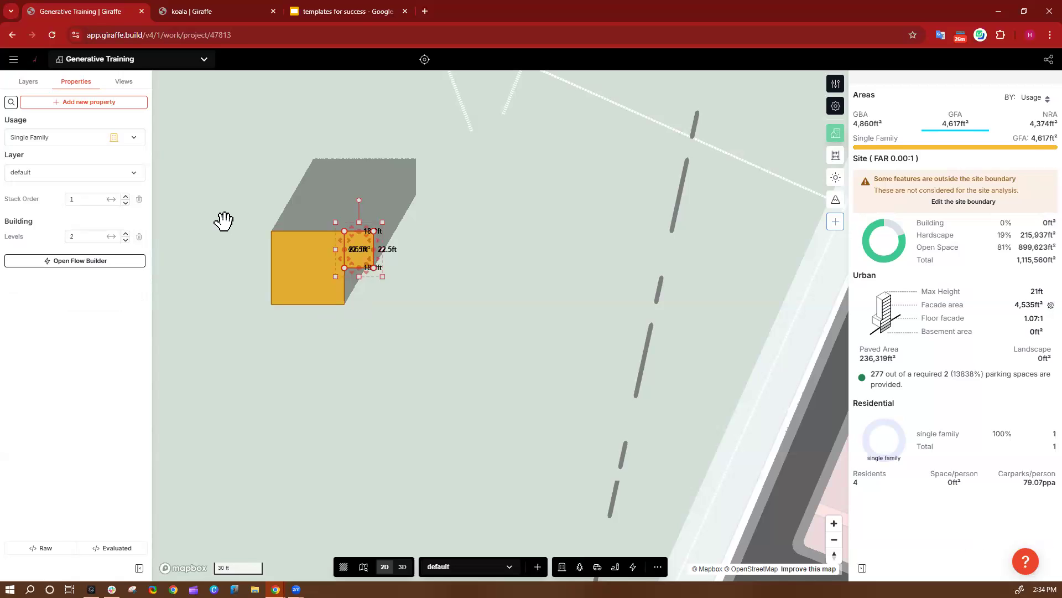
pyautogui.click(125, 240)
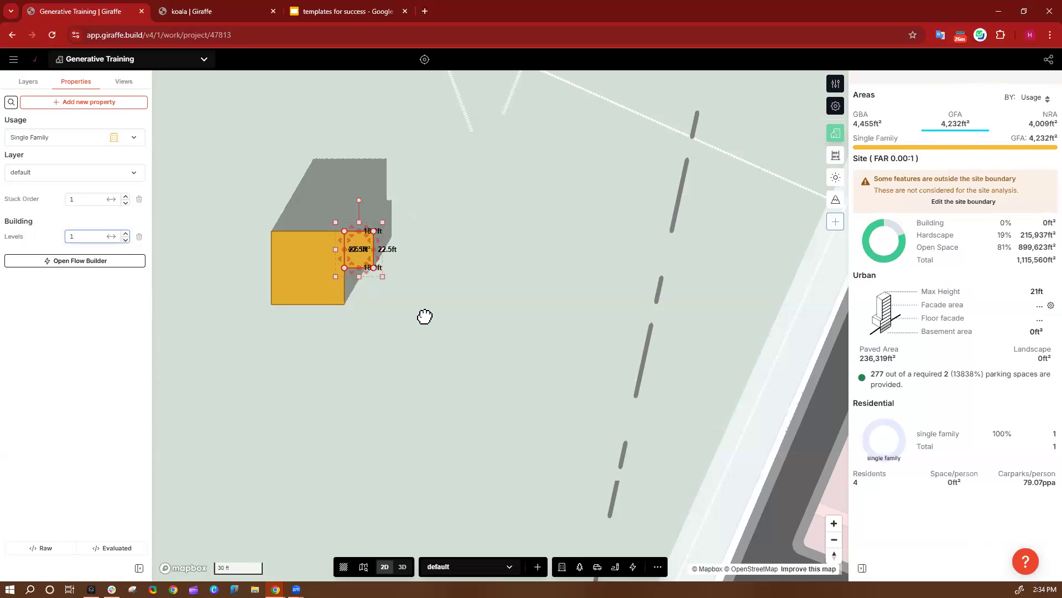
pyautogui.click(407, 279)
# Group the two adjoining Single Family rectangles and name the group Single Fam
pyautogui.moveTo(277, 198); pyautogui.dragTo(559, 293)
pyautogui.moveTo(509, 368); pyautogui.dragTo(282, 189)
pyautogui.click(57, 131)
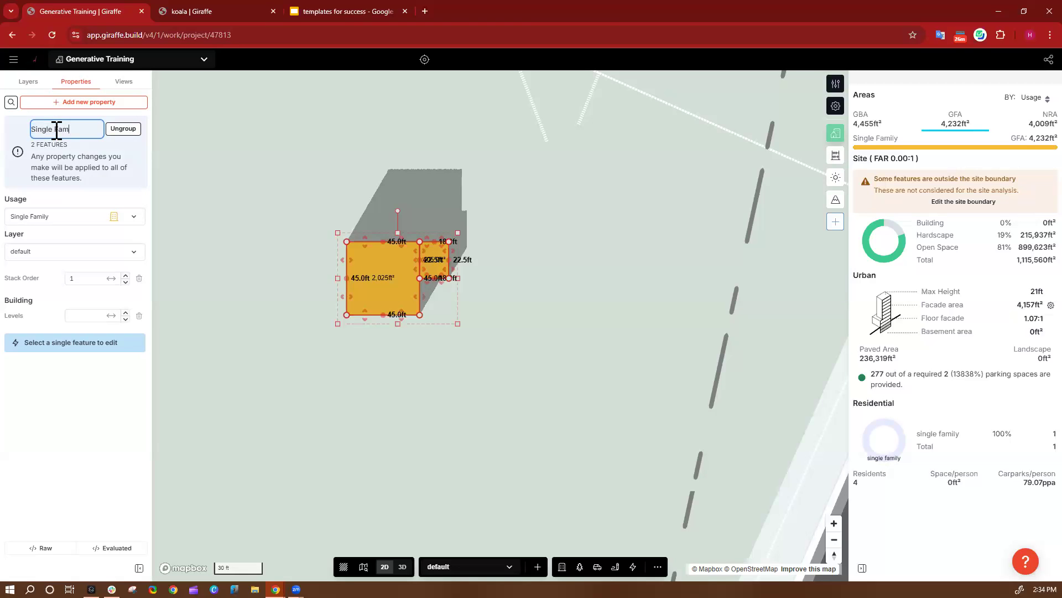
pyautogui.click(340, 151)
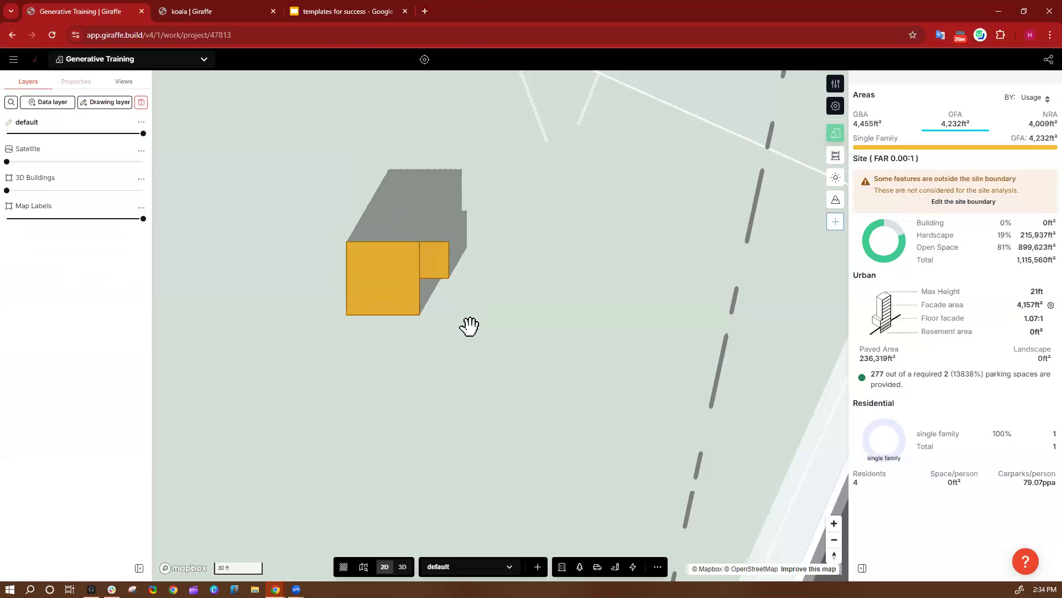
# Examine the grouped house in 3D and its position relative to the subdivided block
pyautogui.moveTo(546, 389); pyautogui.dragTo(530, 331, button='right')
pyautogui.scroll(-2, 553, 332)
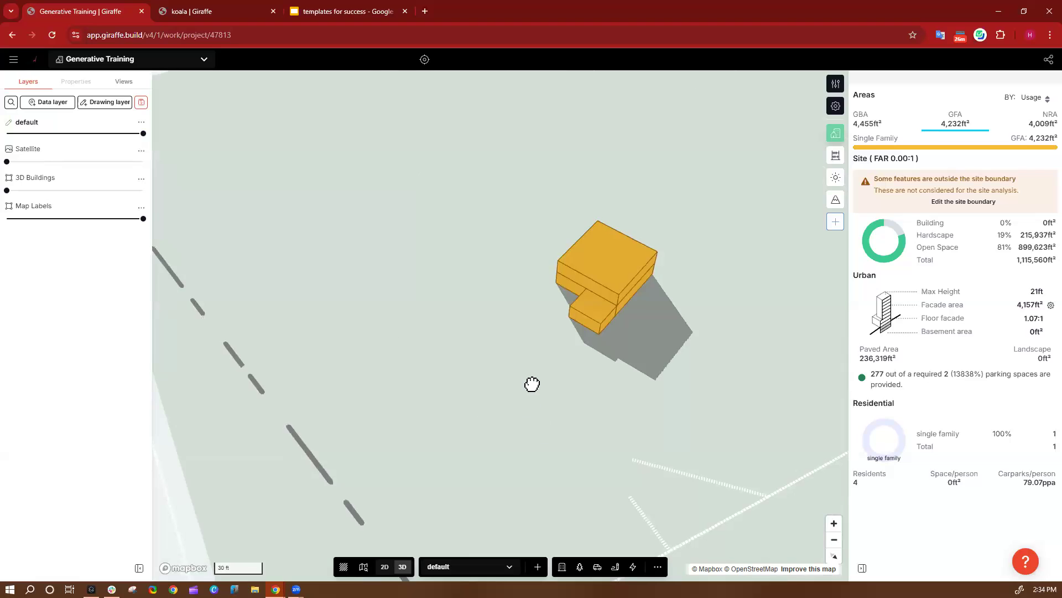
pyautogui.scroll(-3, 642, 251)
pyautogui.moveTo(649, 236); pyautogui.dragTo(685, 147)
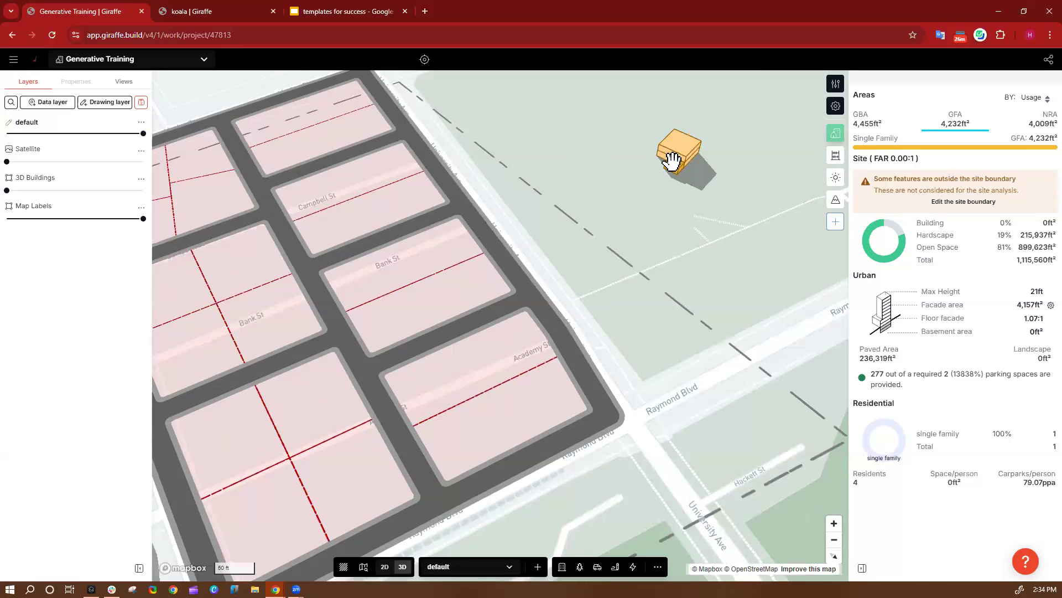
pyautogui.click(692, 156)
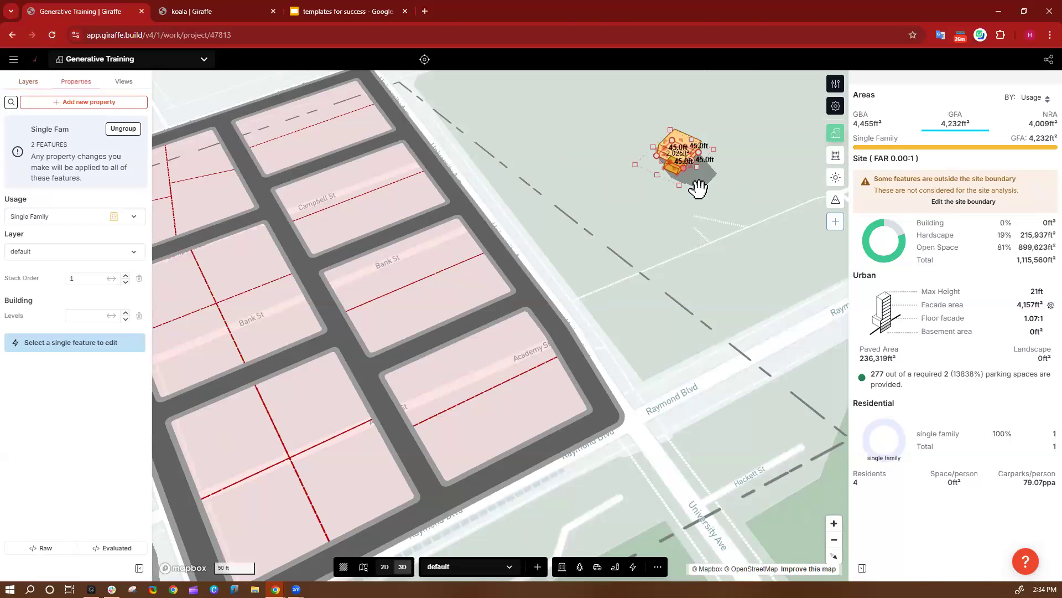
pyautogui.moveTo(551, 202); pyautogui.dragTo(685, 166)
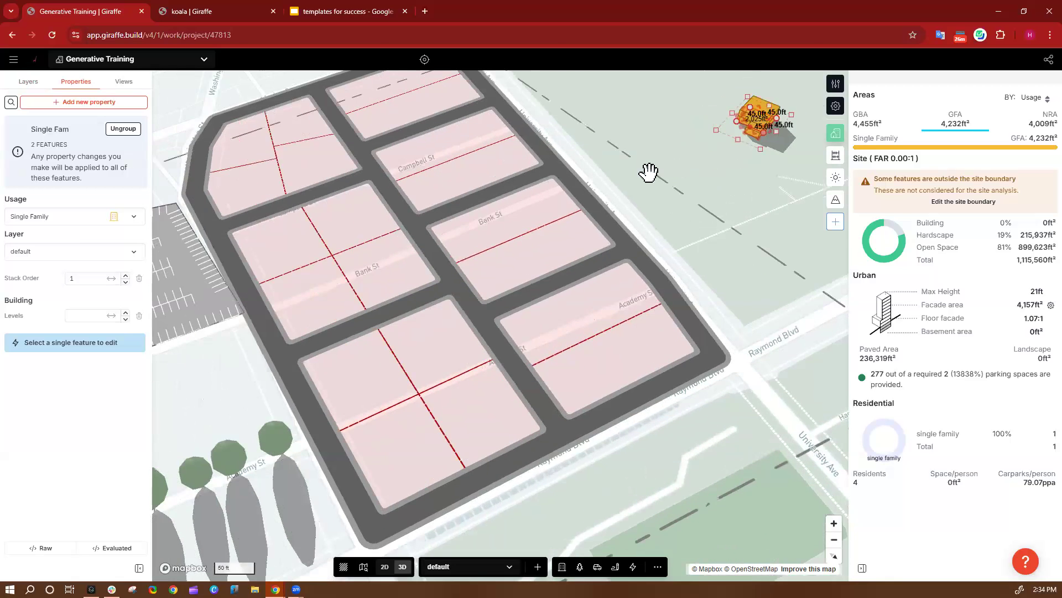
pyautogui.click(669, 134)
pyautogui.scroll(-4, 264, 342)
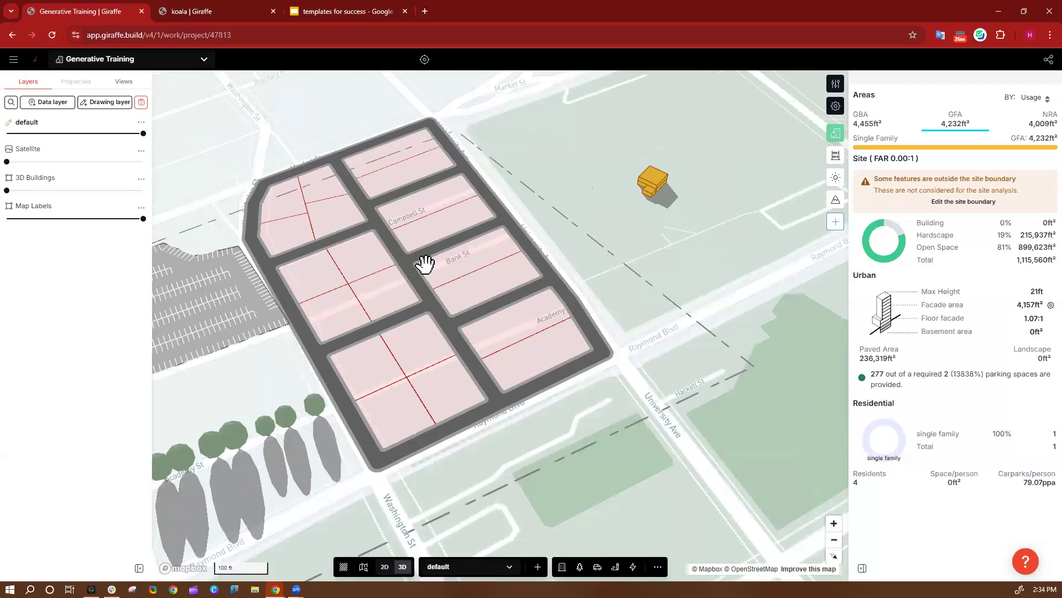
# Branch a Centroid transform off the second Subdivide Lots' site output in the block polygon's flow
pyautogui.click(425, 263)
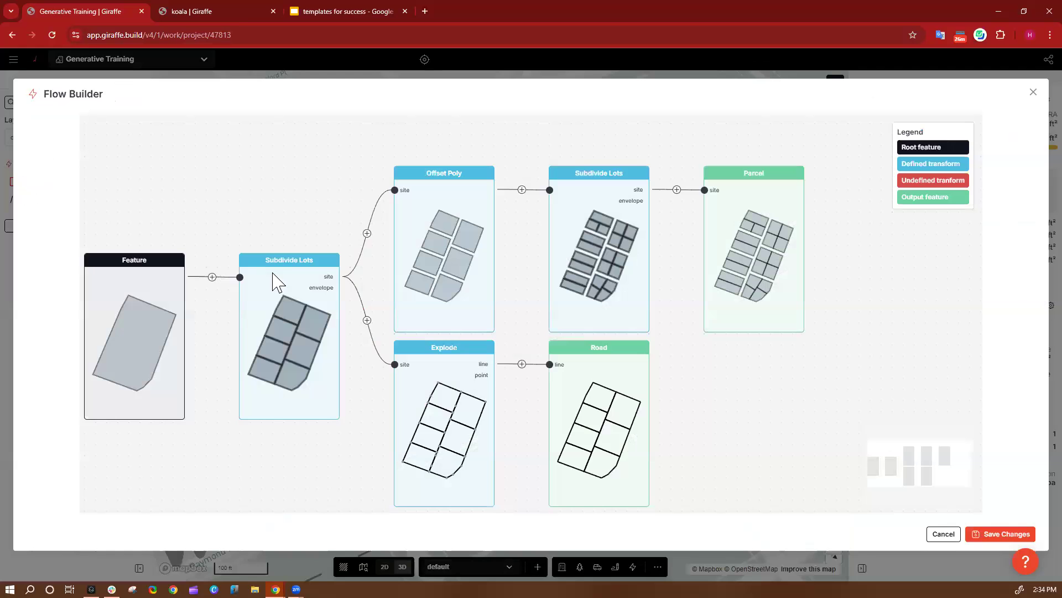
pyautogui.moveTo(791, 413); pyautogui.dragTo(404, 481)
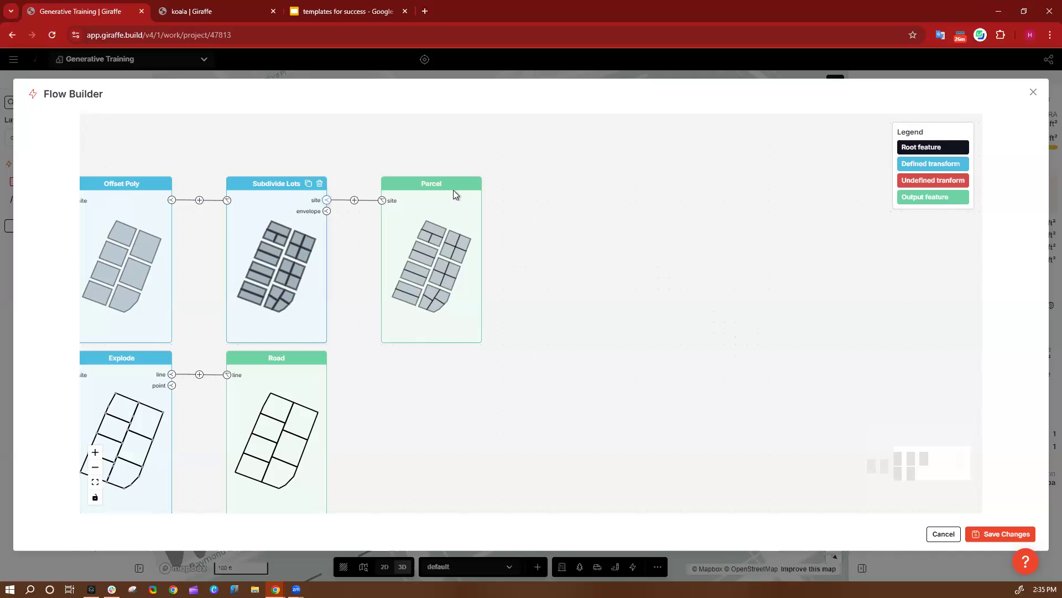
pyautogui.moveTo(587, 382); pyautogui.dragTo(596, 268)
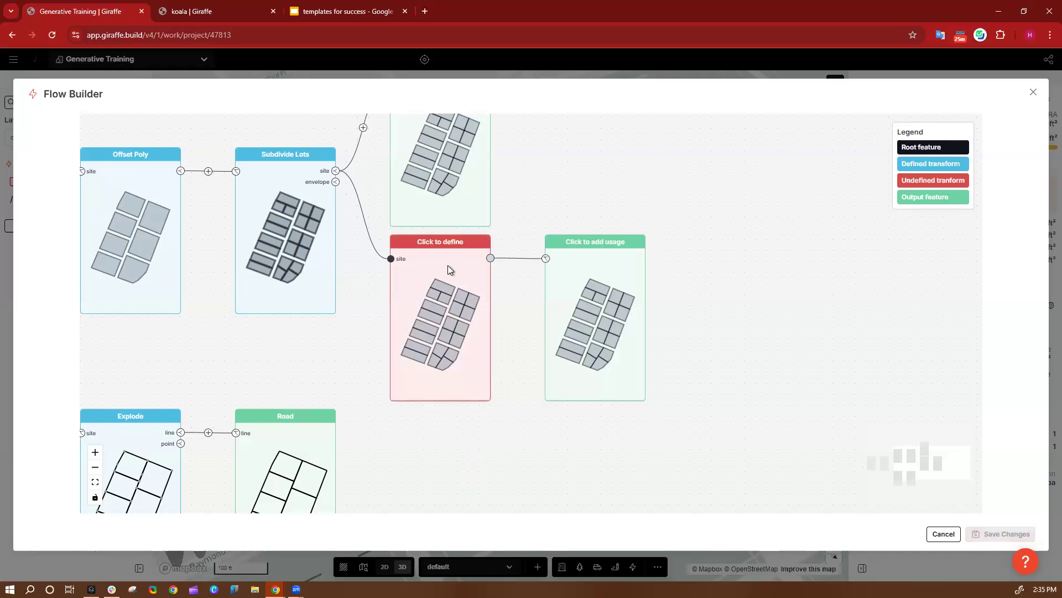
pyautogui.click(448, 296)
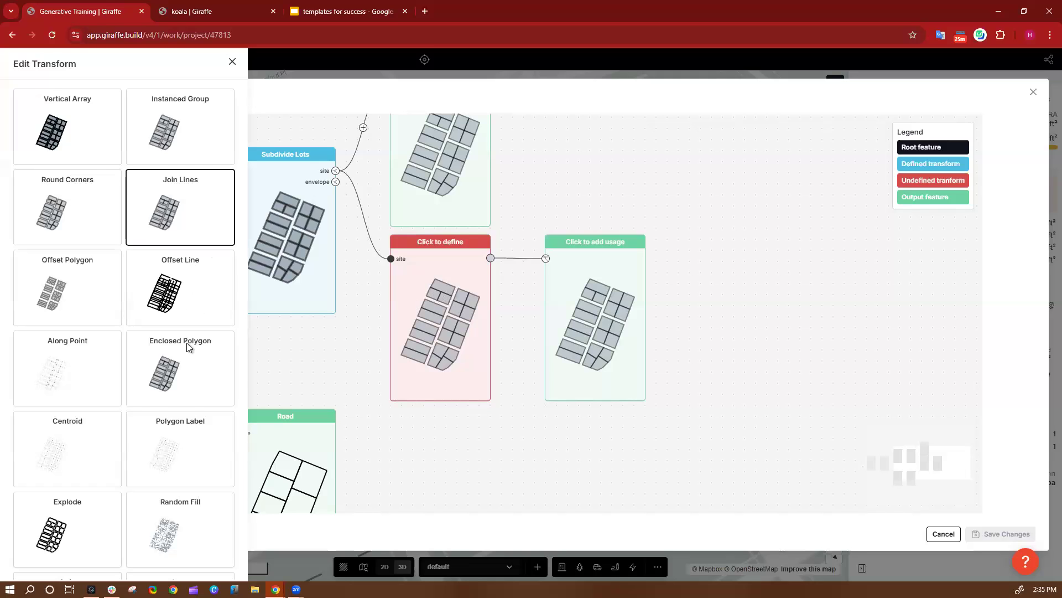
pyautogui.scroll(-2, 118, 400)
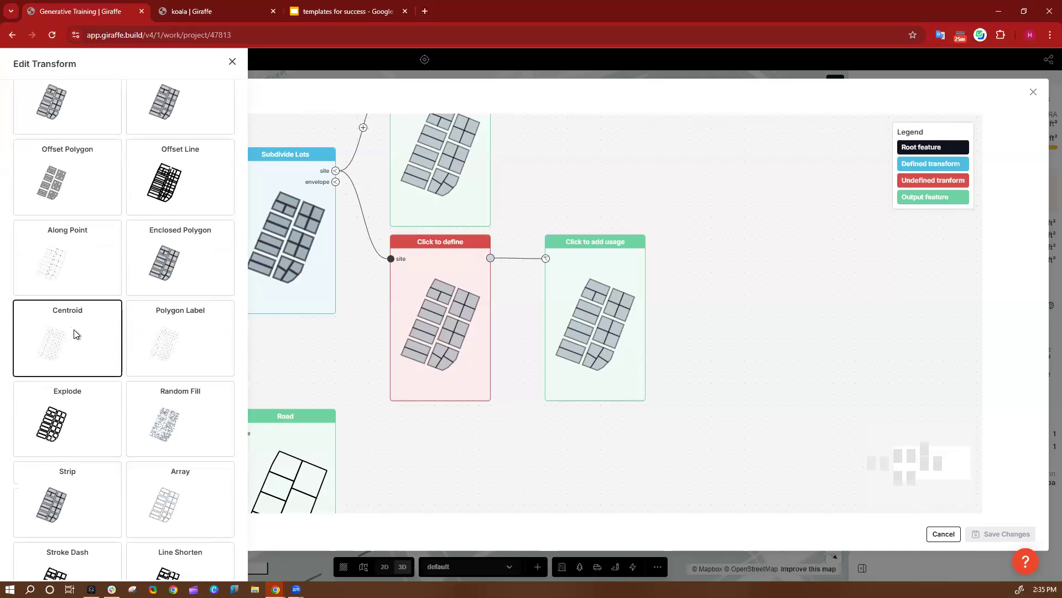
pyautogui.rightClick(739, 110)
pyautogui.click(590, 224)
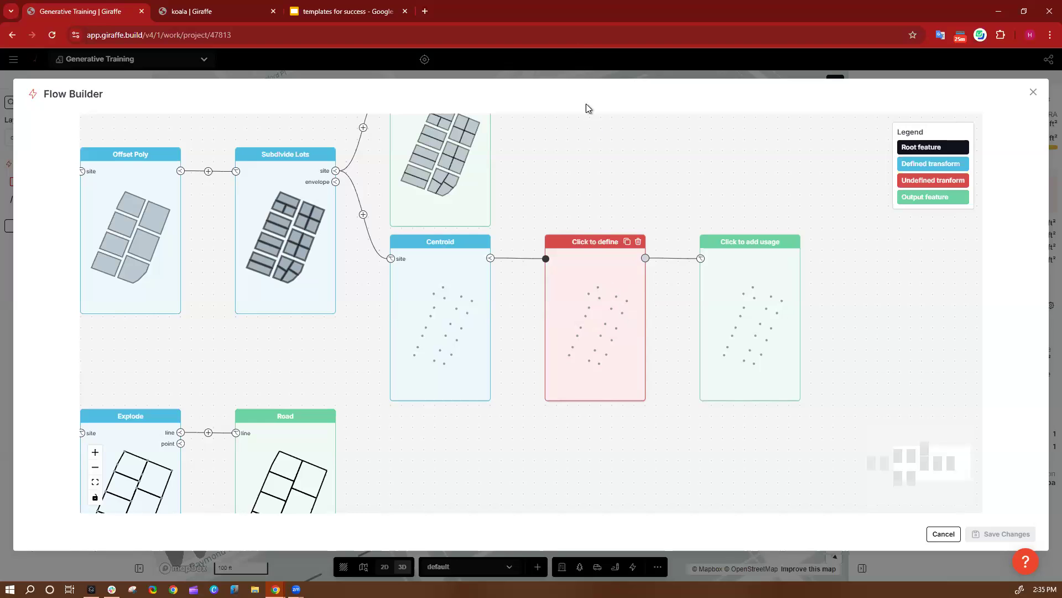
pyautogui.click(586, 239)
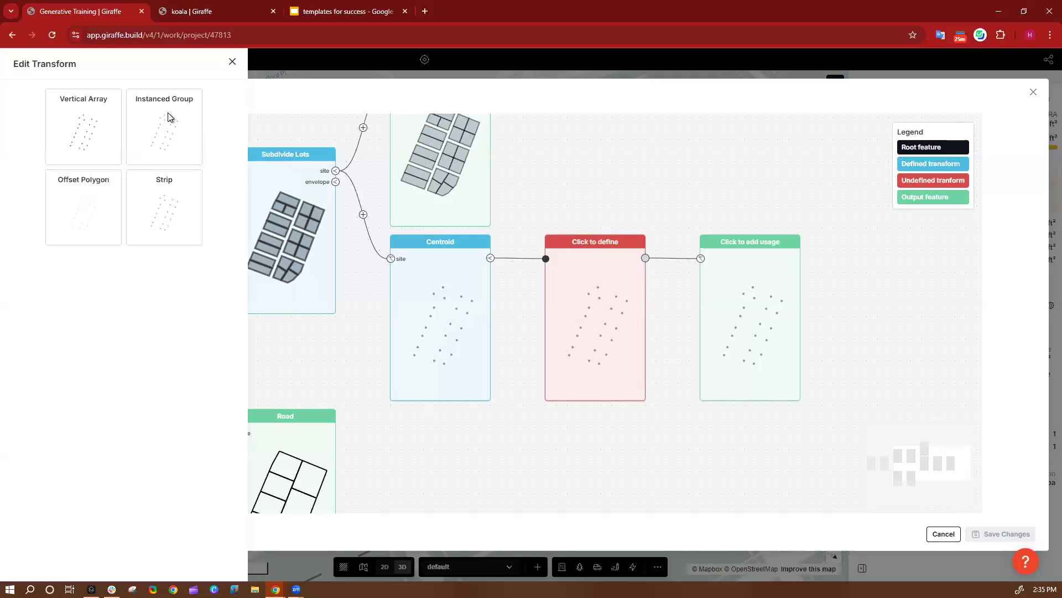
pyautogui.click(132, 145)
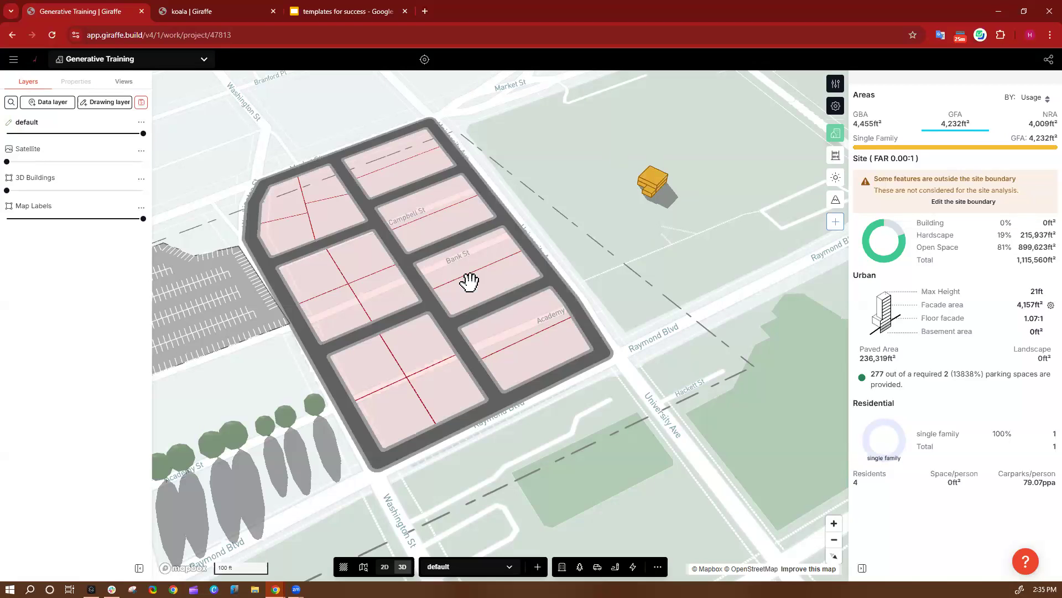
# Reopen the block polygon's flow and add a Centroid transform again on the second Subdivide Lots' site output
pyautogui.click(440, 281)
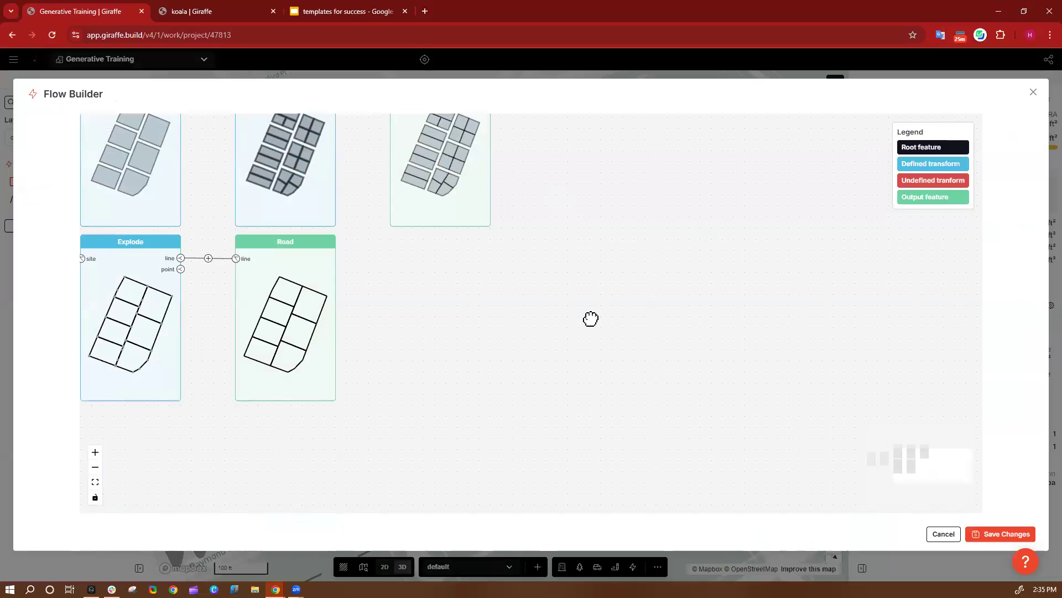
pyautogui.moveTo(591, 318); pyautogui.dragTo(716, 170)
pyautogui.moveTo(498, 187); pyautogui.dragTo(487, 210)
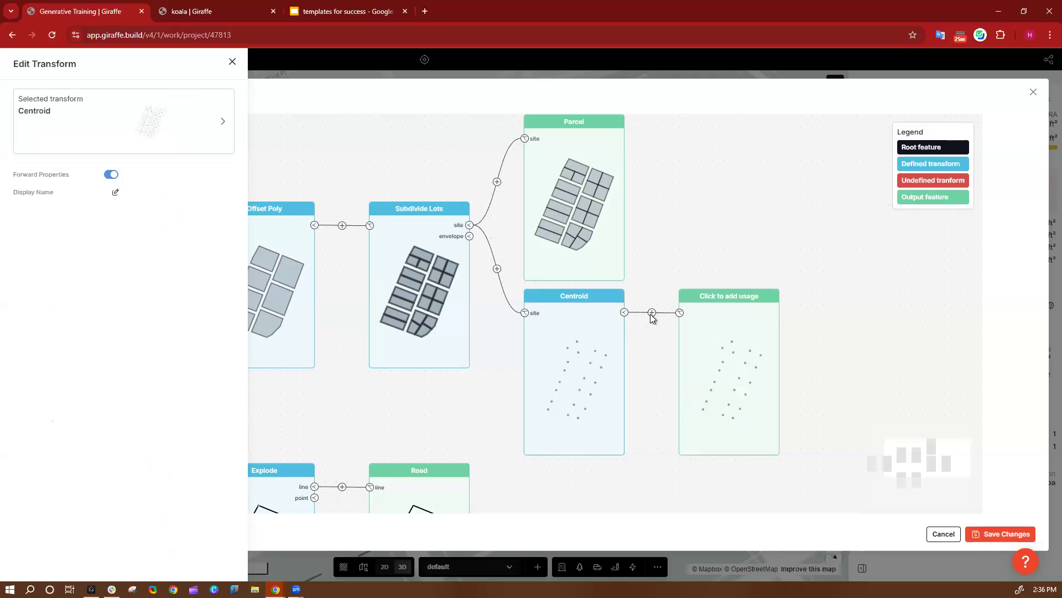
# Add an Instanced Group transform after Centroid with Group Id Single Fam, save the flow changes, and deselect the block
pyautogui.click(651, 314)
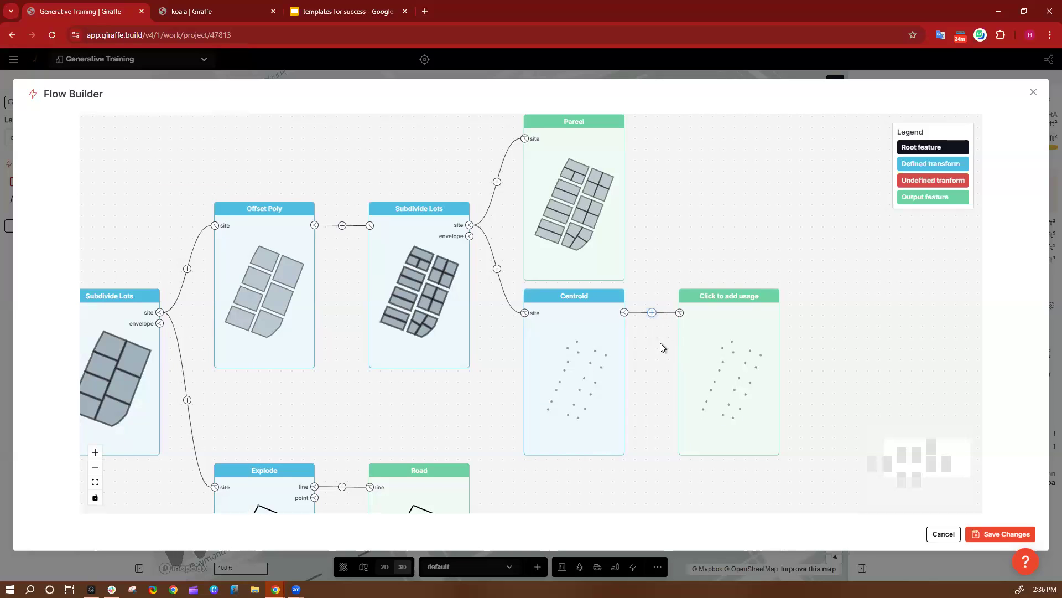
pyautogui.click(652, 313)
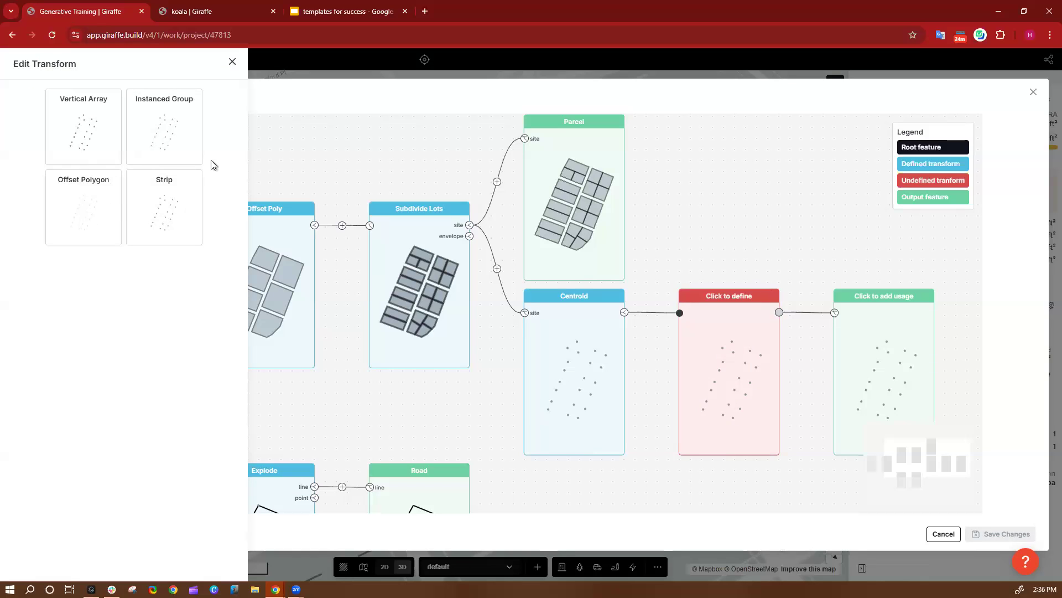
pyautogui.click(172, 146)
pyautogui.click(62, 178)
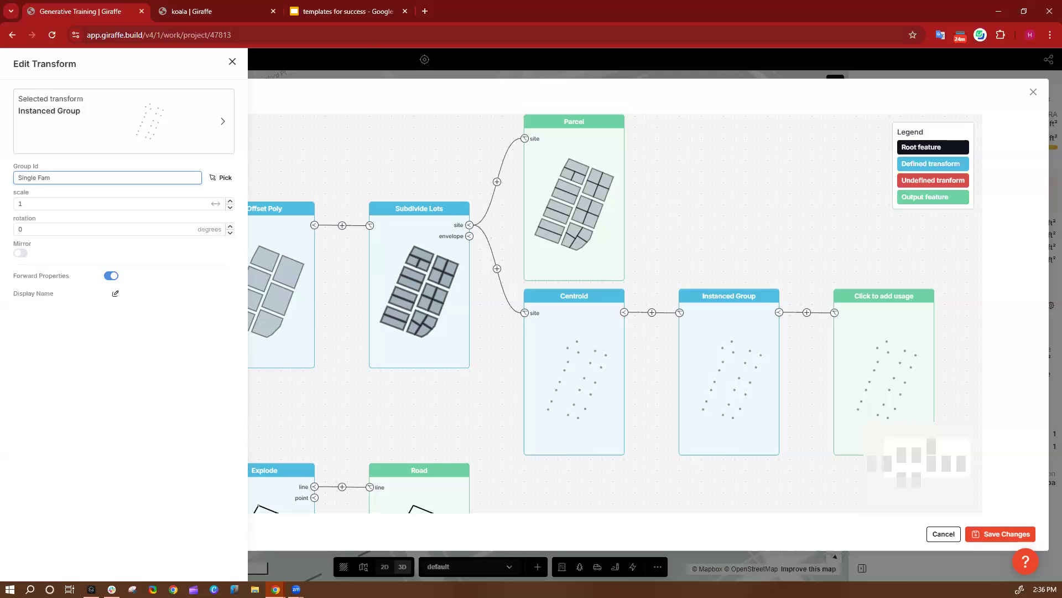
pyautogui.click(993, 533)
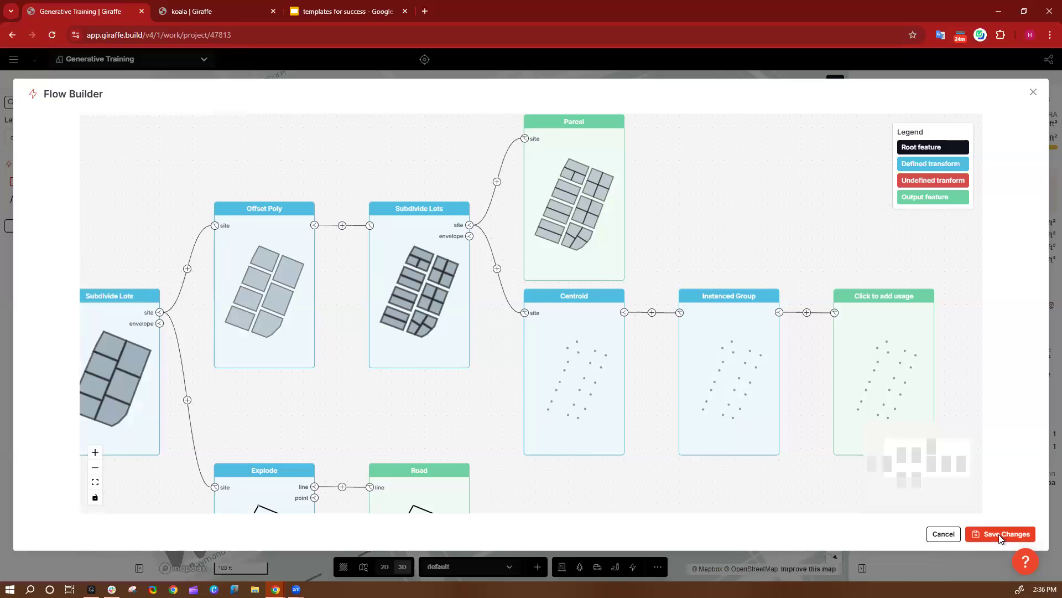
pyautogui.click(1002, 535)
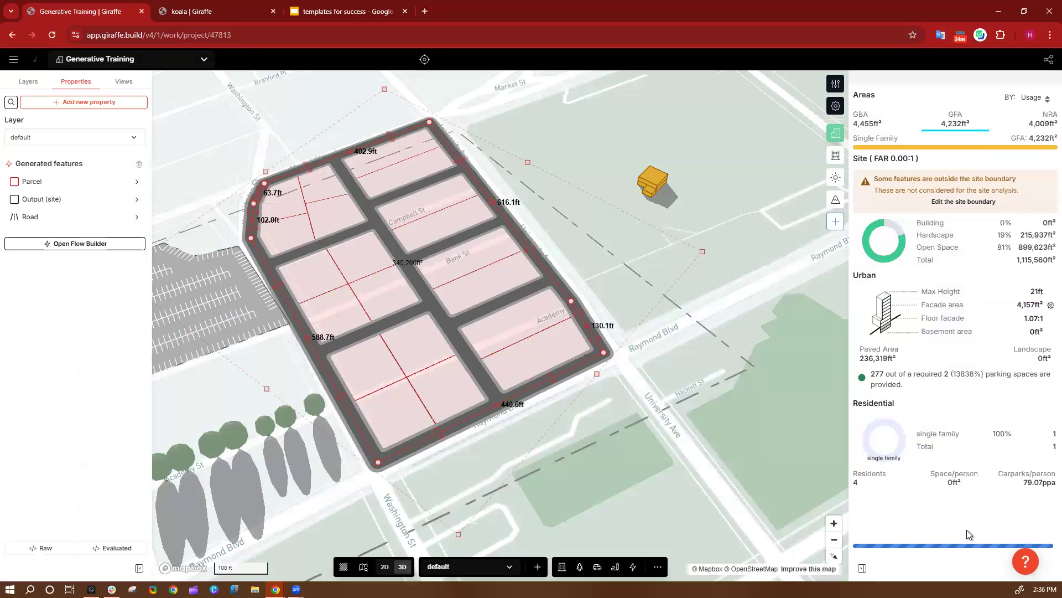
pyautogui.click(550, 115)
# Split one edge of the standalone house's larger rectangle at its midpoint and extrude one half outward 10 ft
pyautogui.moveTo(594, 531); pyautogui.dragTo(548, 430, button='right')
pyautogui.moveTo(703, 245); pyautogui.dragTo(557, 349)
pyautogui.moveTo(575, 360); pyautogui.dragTo(531, 372, button='right')
pyautogui.scroll(5, 594, 321)
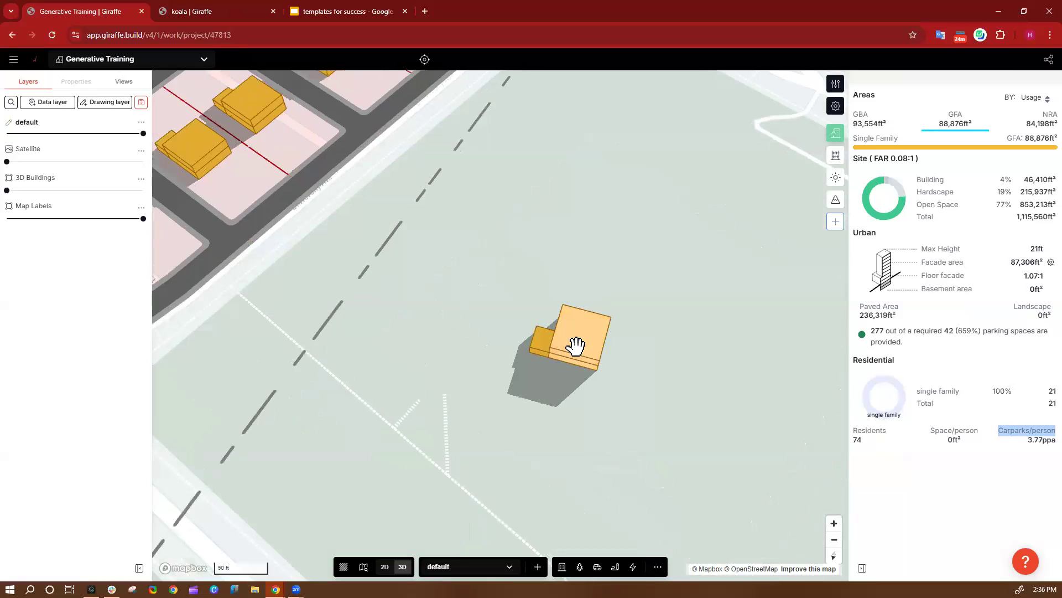
pyautogui.click(577, 342)
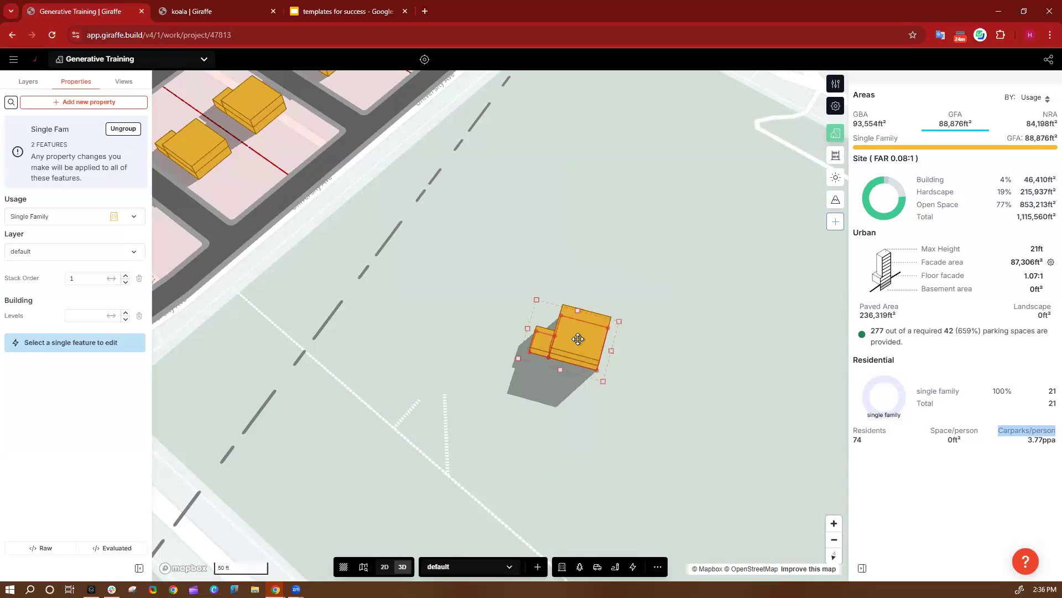
pyautogui.doubleClick(579, 339)
pyautogui.click(593, 305)
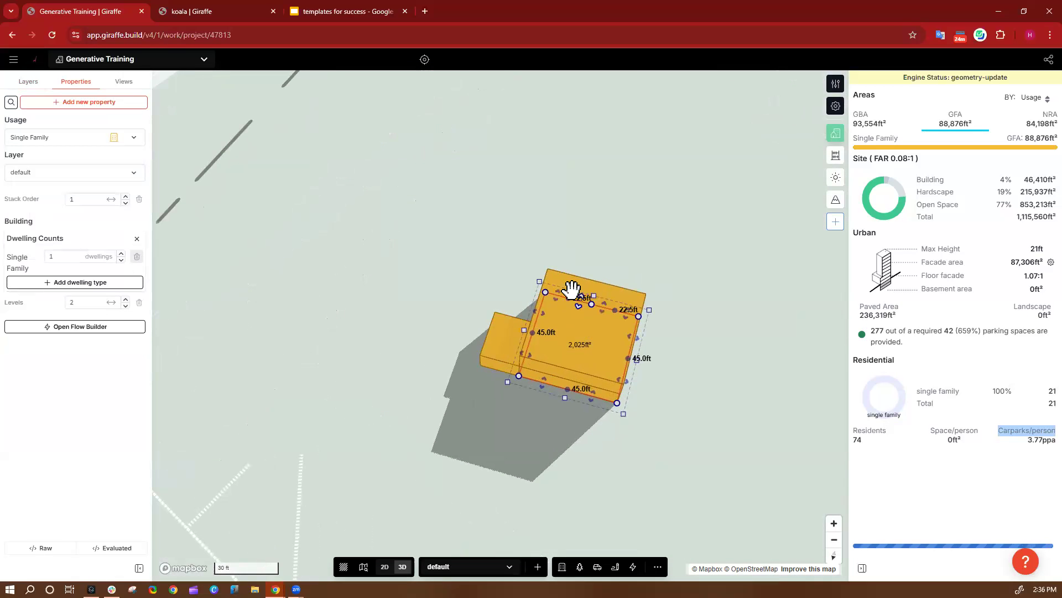
pyautogui.click(559, 289)
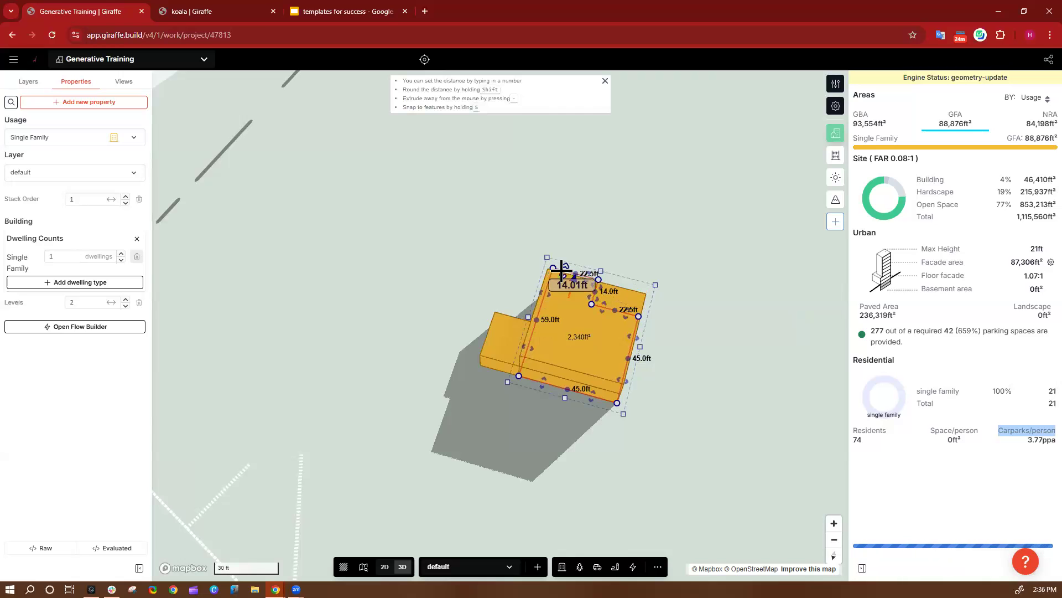
pyautogui.write('10')
pyautogui.press('Return')
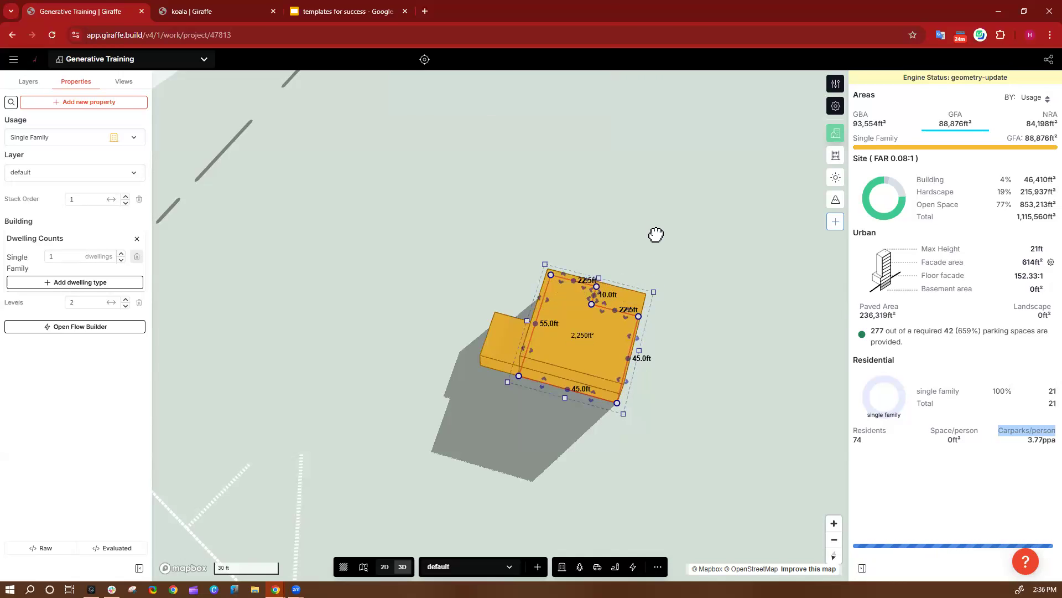
pyautogui.click(707, 443)
# Examine in 3D how the edited house shape carries over to the houses on the block's parcels
pyautogui.moveTo(590, 398); pyautogui.dragTo(592, 425, button='right')
pyautogui.scroll(-5, 712, 275)
pyautogui.moveTo(712, 275); pyautogui.dragTo(588, 363)
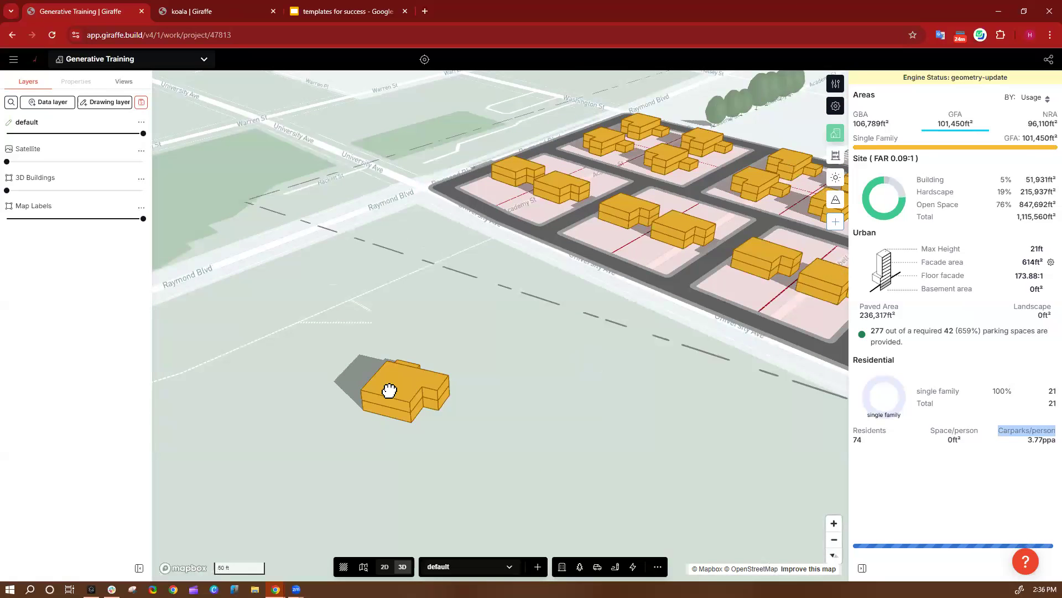
pyautogui.moveTo(783, 352); pyautogui.dragTo(586, 384)
pyautogui.moveTo(593, 412); pyautogui.dragTo(701, 359, button='right')
pyautogui.moveTo(680, 342); pyautogui.dragTo(571, 118)
pyautogui.moveTo(599, 449); pyautogui.dragTo(605, 463, button='right')
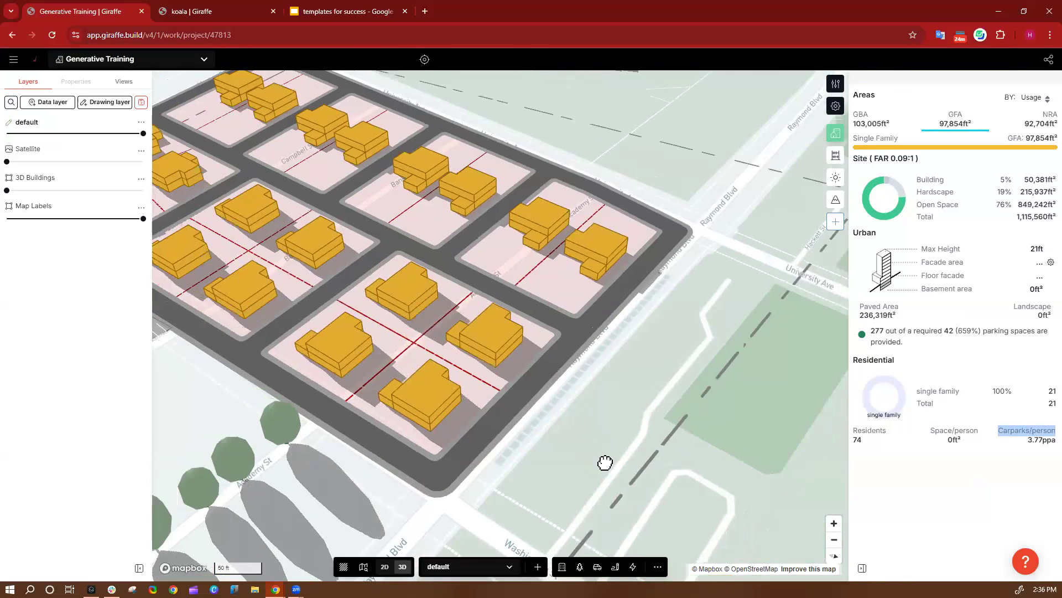
pyautogui.scroll(-3, 606, 463)
pyautogui.moveTo(695, 256); pyautogui.dragTo(735, 283)
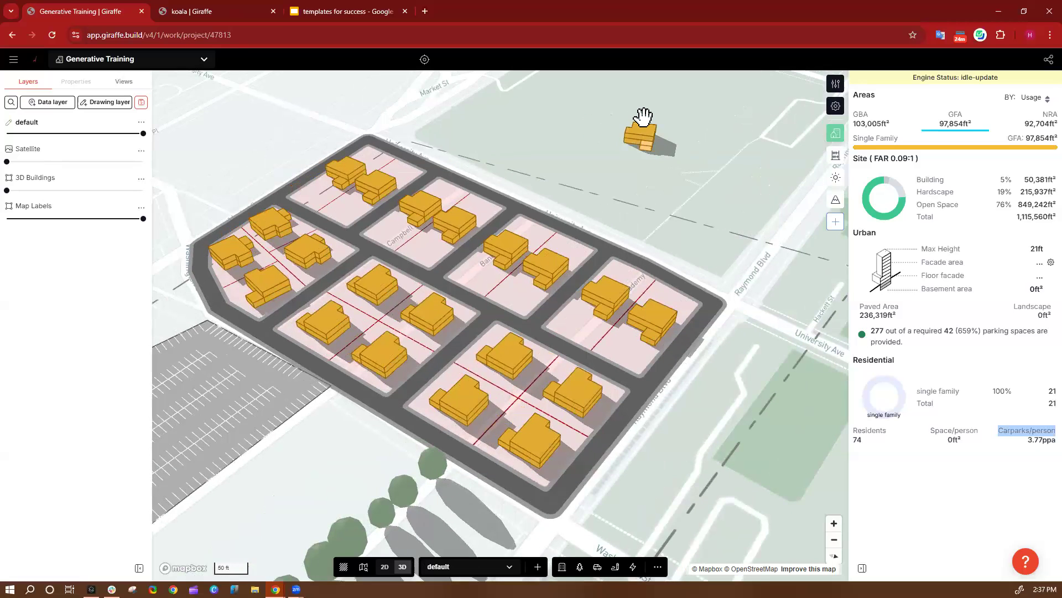
pyautogui.click(641, 131)
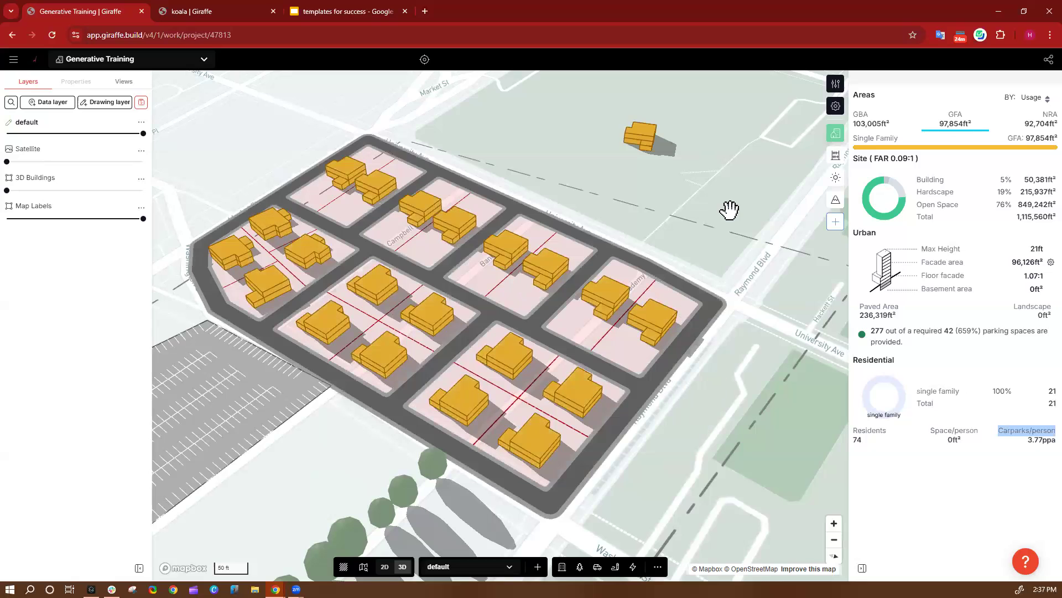
# Extrude the block's long edge facing the standalone house outward about 170 ft and remove the leftover vertex beside it
pyautogui.moveTo(348, 100); pyautogui.dragTo(408, 119)
pyautogui.scroll(-4, 472, 190)
pyautogui.moveTo(614, 306); pyautogui.dragTo(489, 358)
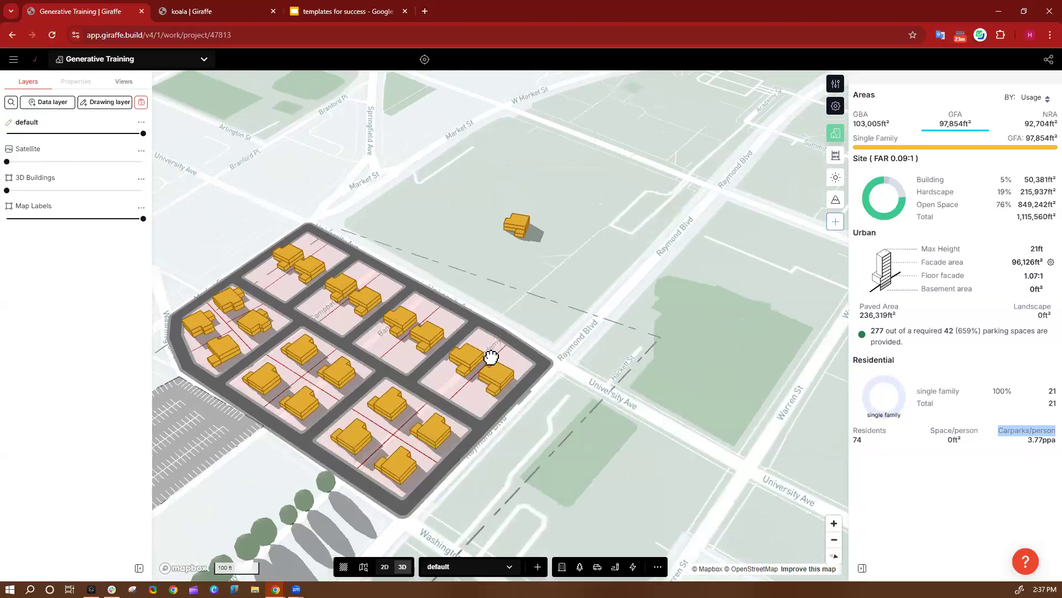
pyautogui.click(492, 347)
pyautogui.moveTo(452, 299); pyautogui.dragTo(491, 266)
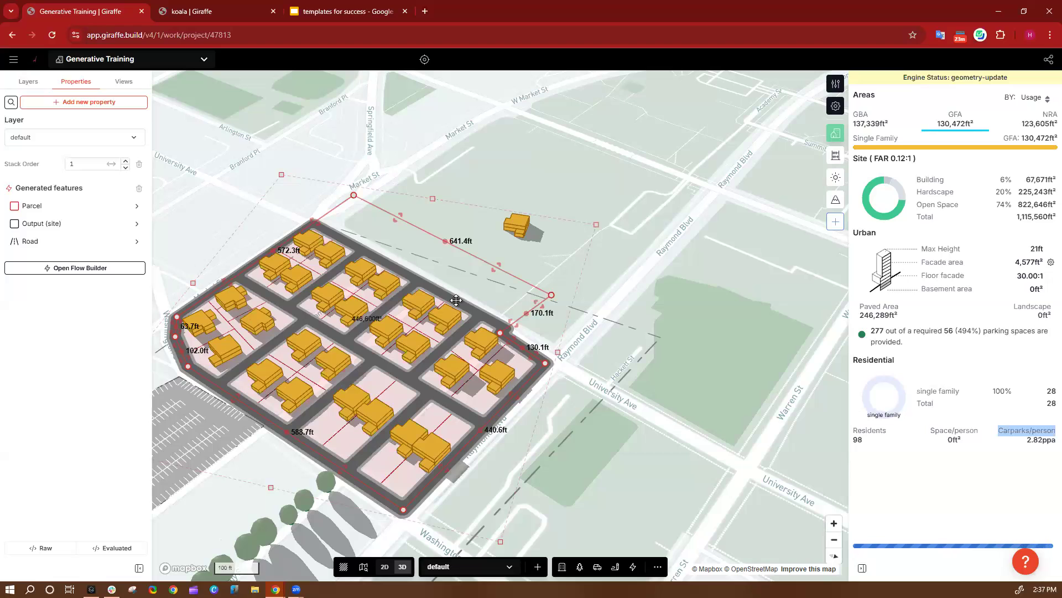
pyautogui.click(499, 333)
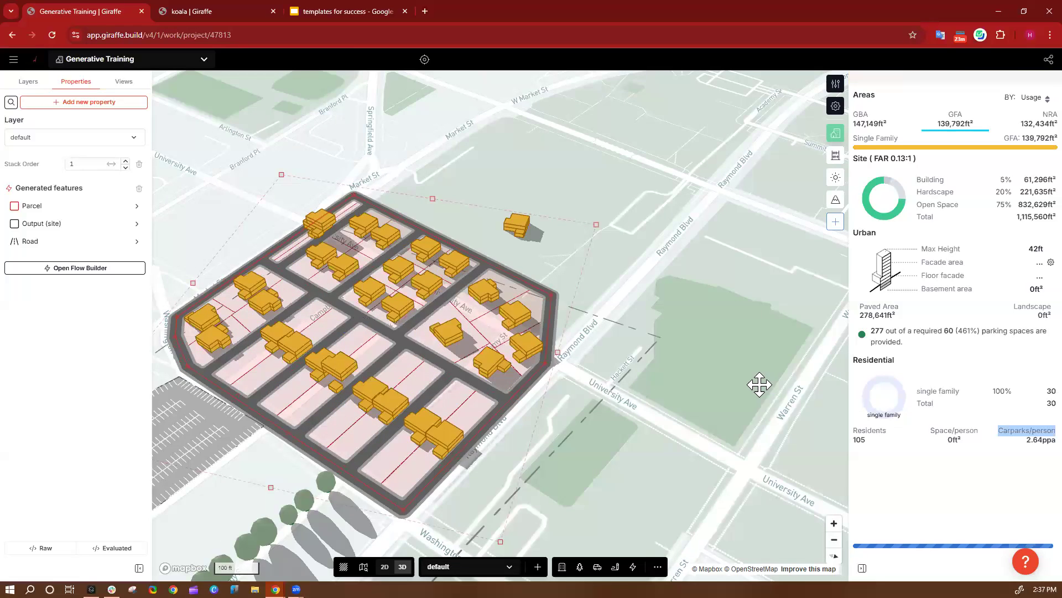
# Add a vertex on the block's long edge facing the parking lot, move it inward to form a notch, and deselect the block
pyautogui.scroll(5, 638, 285)
pyautogui.scroll(-5, 625, 282)
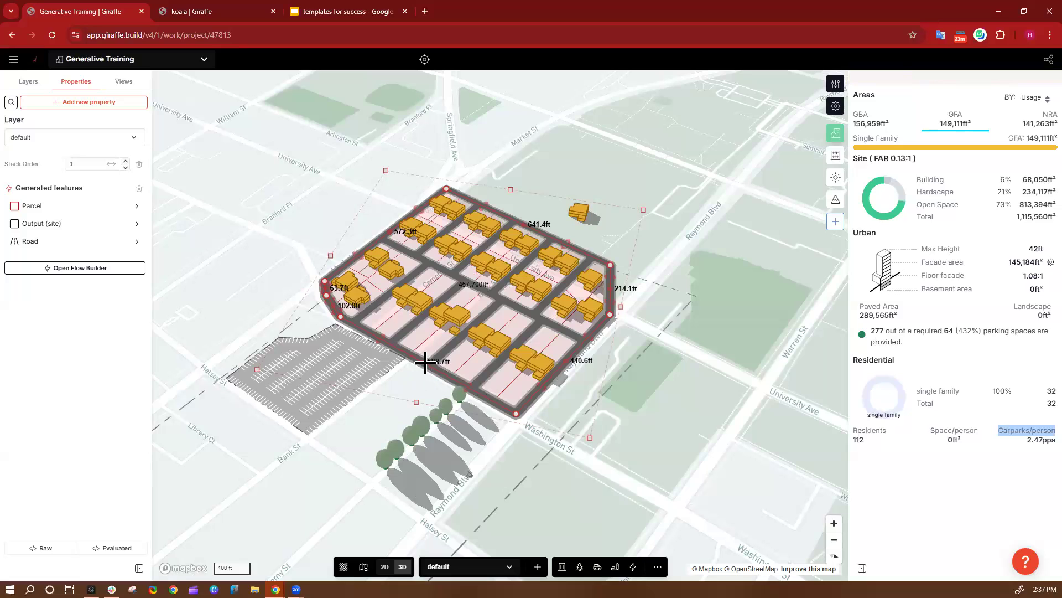
pyautogui.click(424, 362)
pyautogui.moveTo(421, 363); pyautogui.dragTo(452, 331)
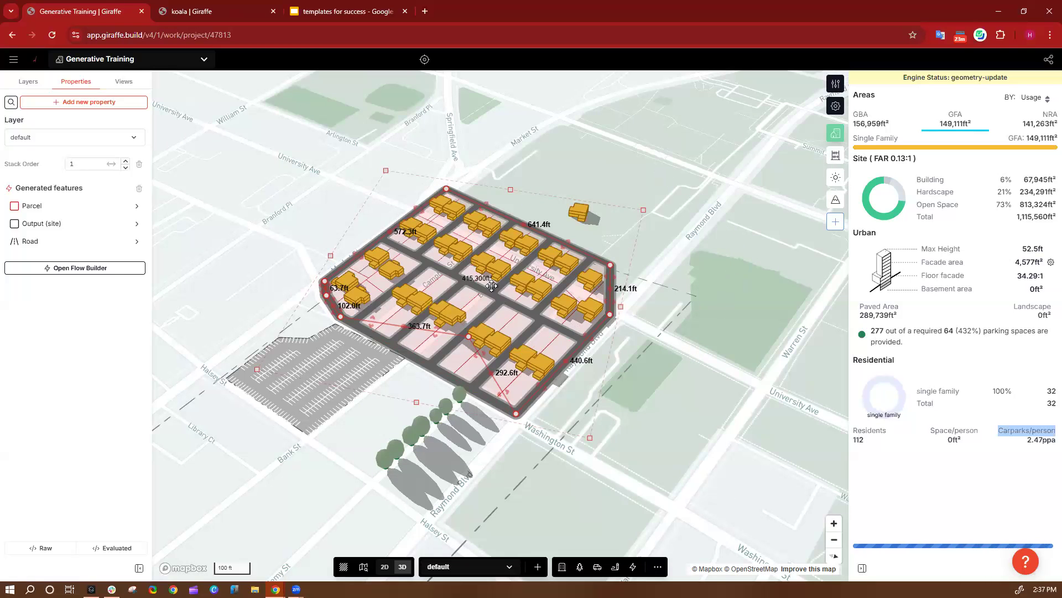
pyautogui.click(727, 198)
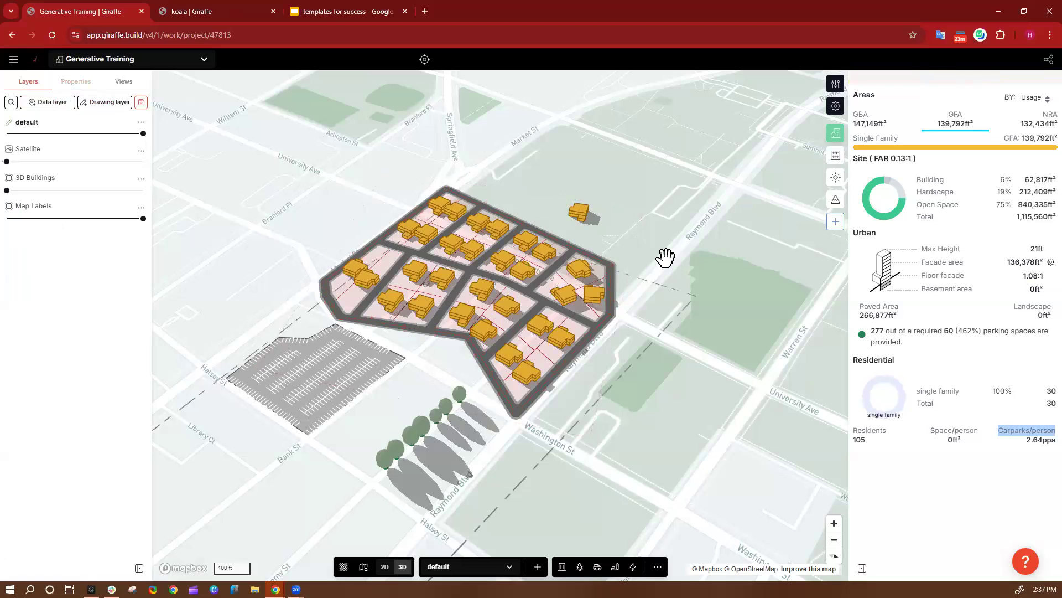
# Move the block's cut-off corner vertex outward, remove the extra vertex beside it, and remove the inward notch vertex on the parking-lot side
pyautogui.moveTo(625, 288); pyautogui.dragTo(619, 299)
pyautogui.moveTo(587, 383); pyautogui.dragTo(523, 378, button='right')
pyautogui.moveTo(577, 386); pyautogui.dragTo(598, 385, button='right')
pyautogui.click(326, 216)
pyautogui.moveTo(315, 215); pyautogui.dragTo(302, 187)
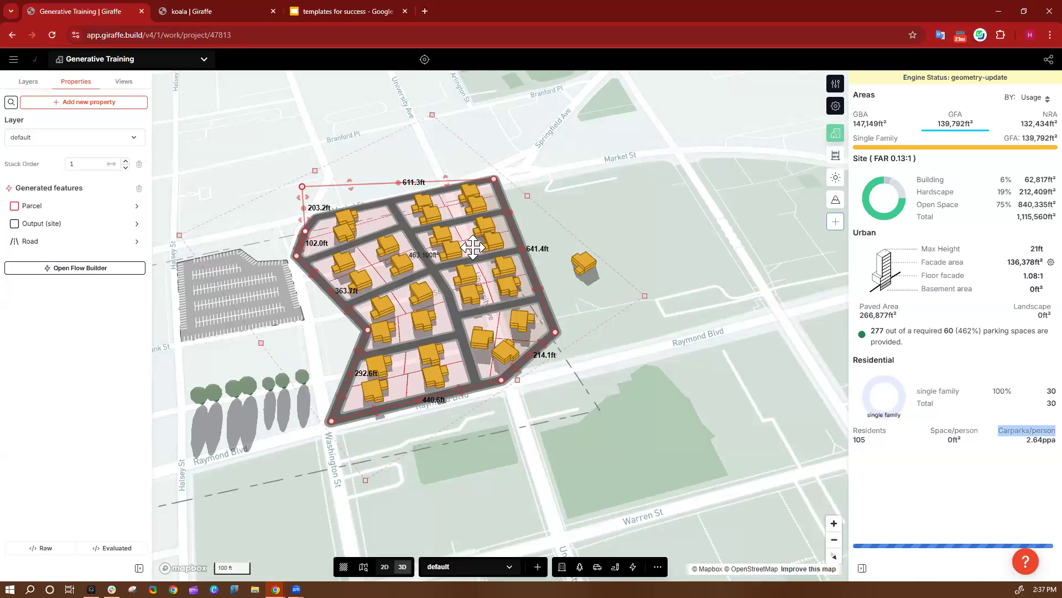
pyautogui.click(319, 408)
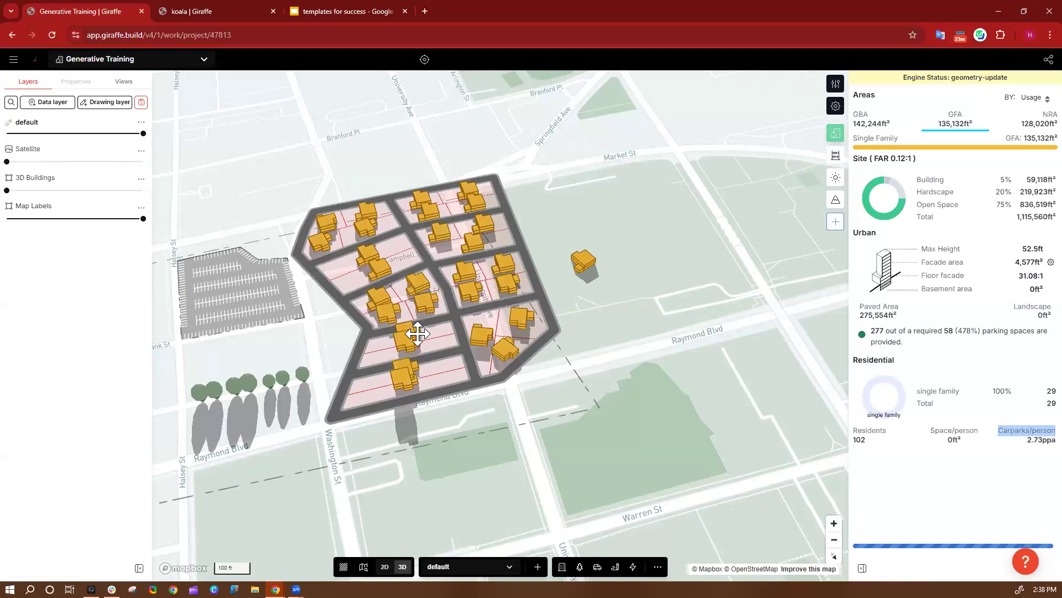
pyautogui.click(366, 331)
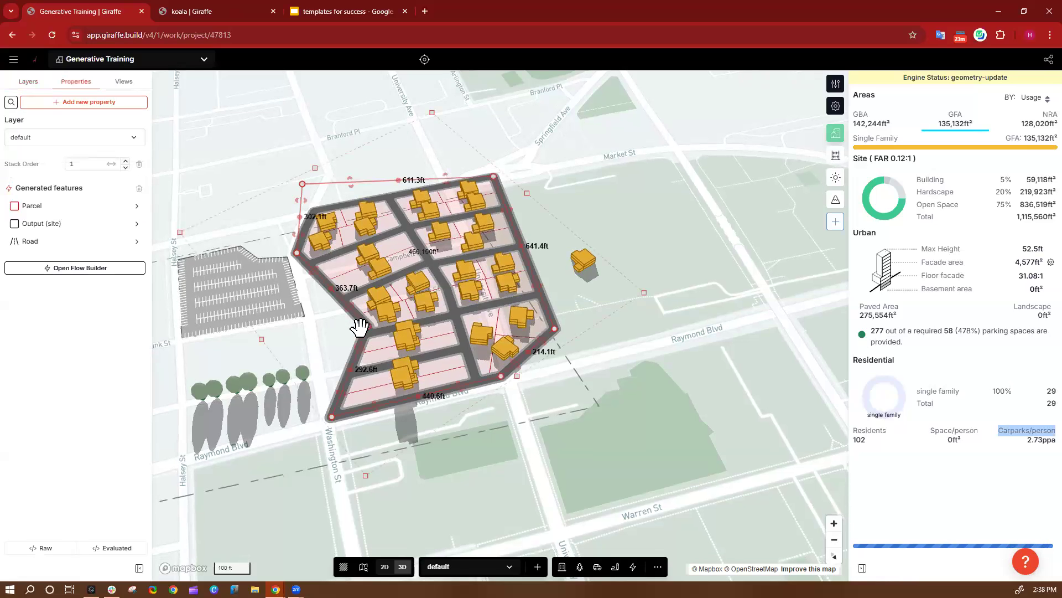
pyautogui.click(651, 353)
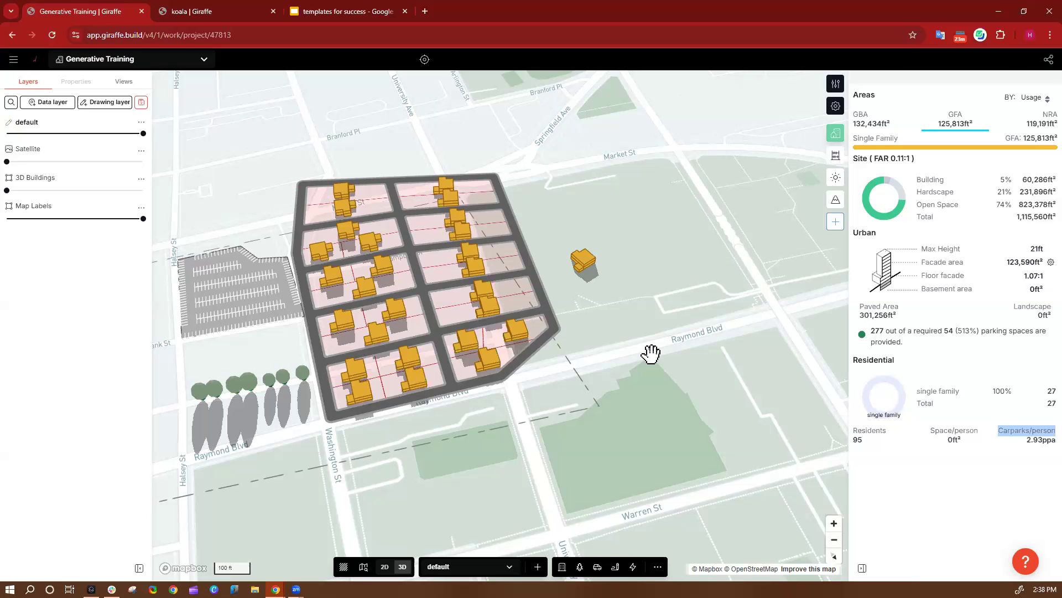
# Set the display name of the block's generated site output to Houses
pyautogui.click(438, 291)
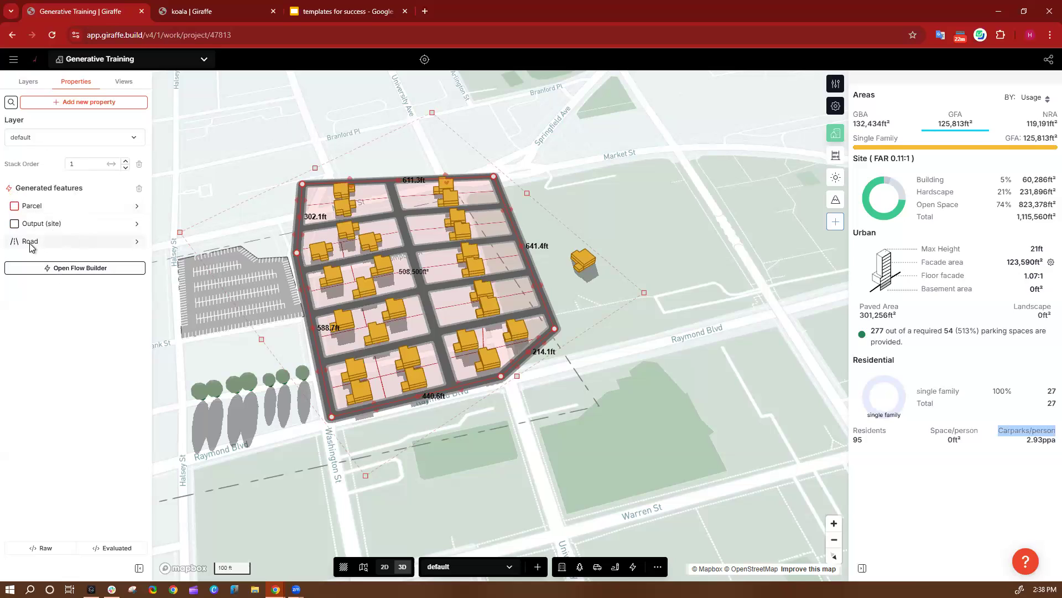
pyautogui.click(57, 226)
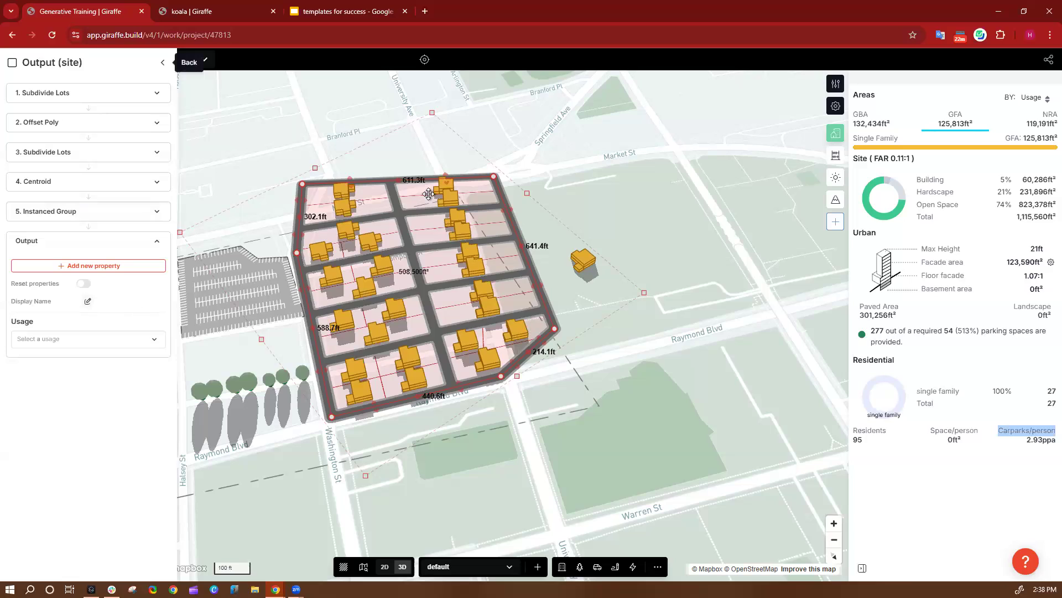
pyautogui.click(88, 301)
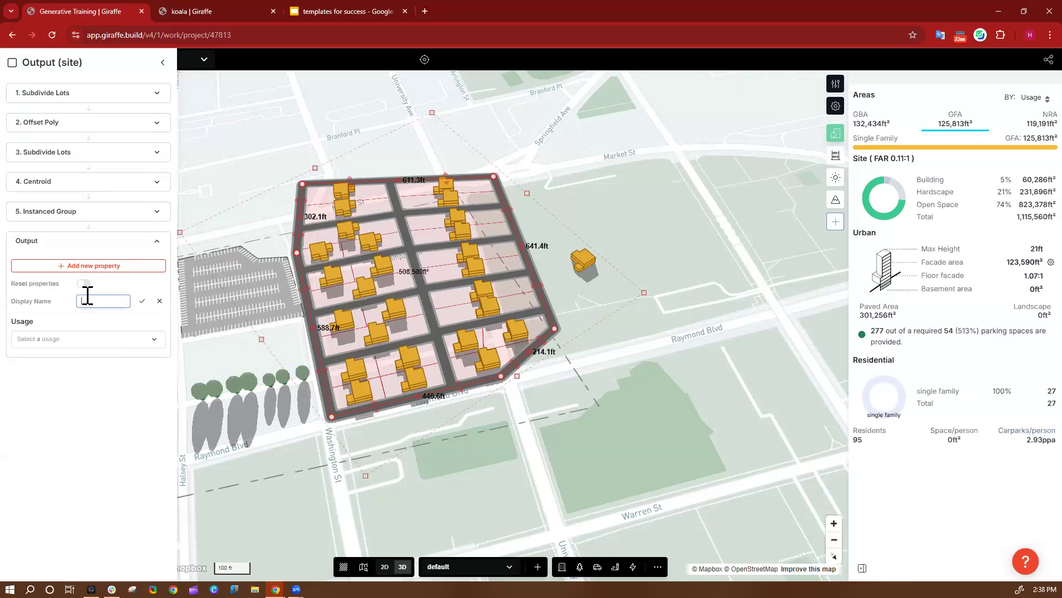
pyautogui.write('Houses')
pyautogui.press('Return')
# Review the Houses output's usage setting and its Instanced Group parameters
pyautogui.click(32, 333)
pyautogui.click(29, 343)
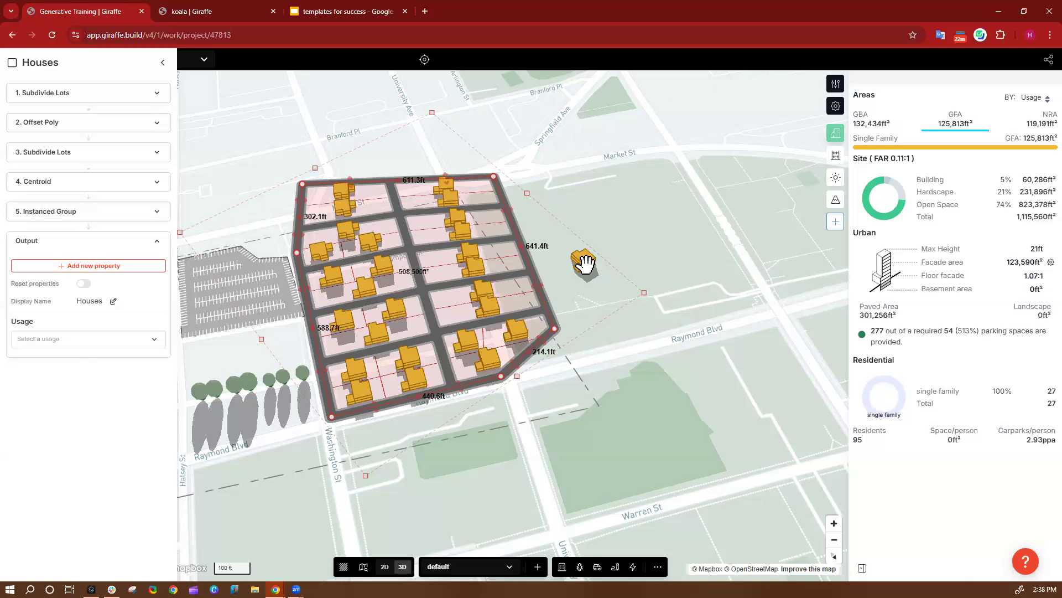
pyautogui.click(90, 213)
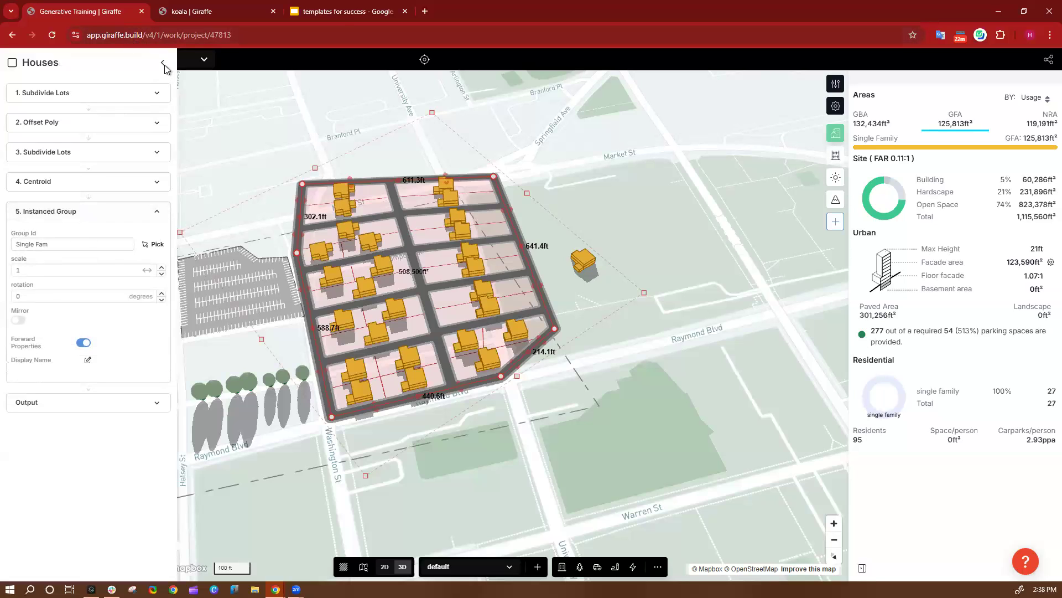
pyautogui.click(62, 403)
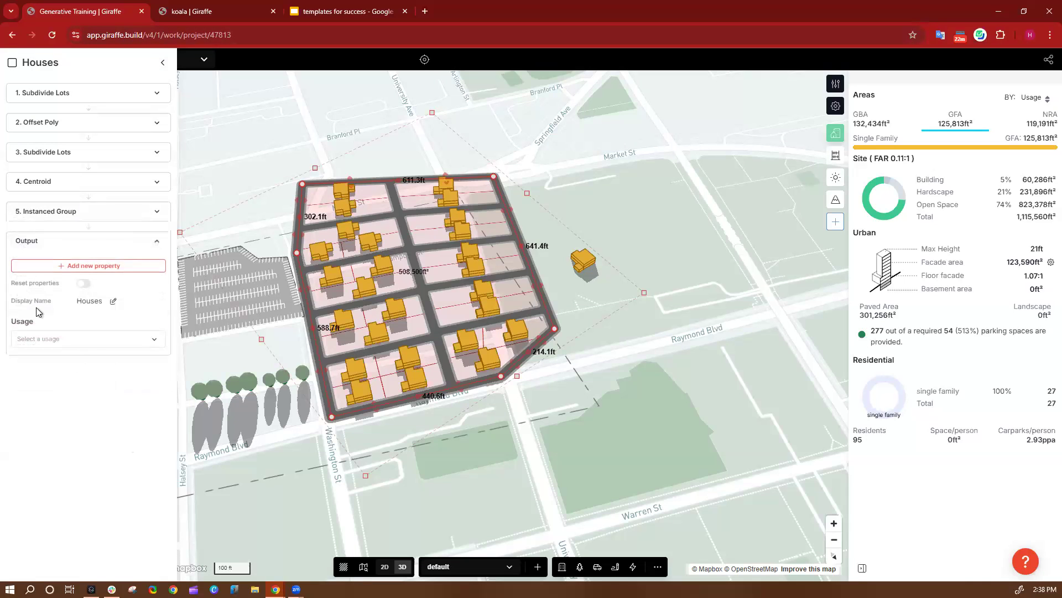
# Set the usage of the Houses output to Single Family
pyautogui.click(65, 338)
pyautogui.write('sing')
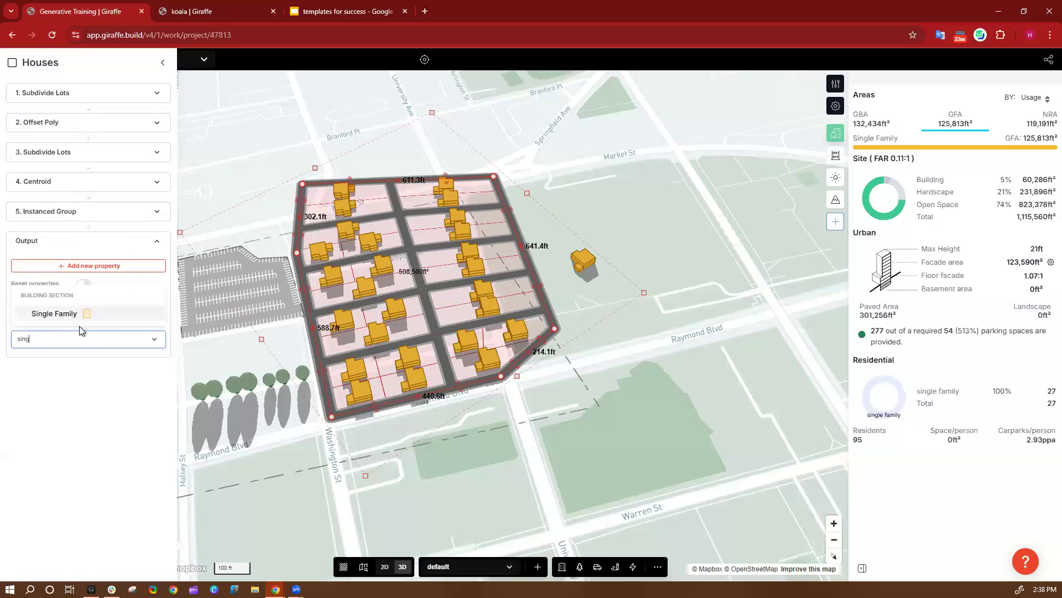
pyautogui.press('Return')
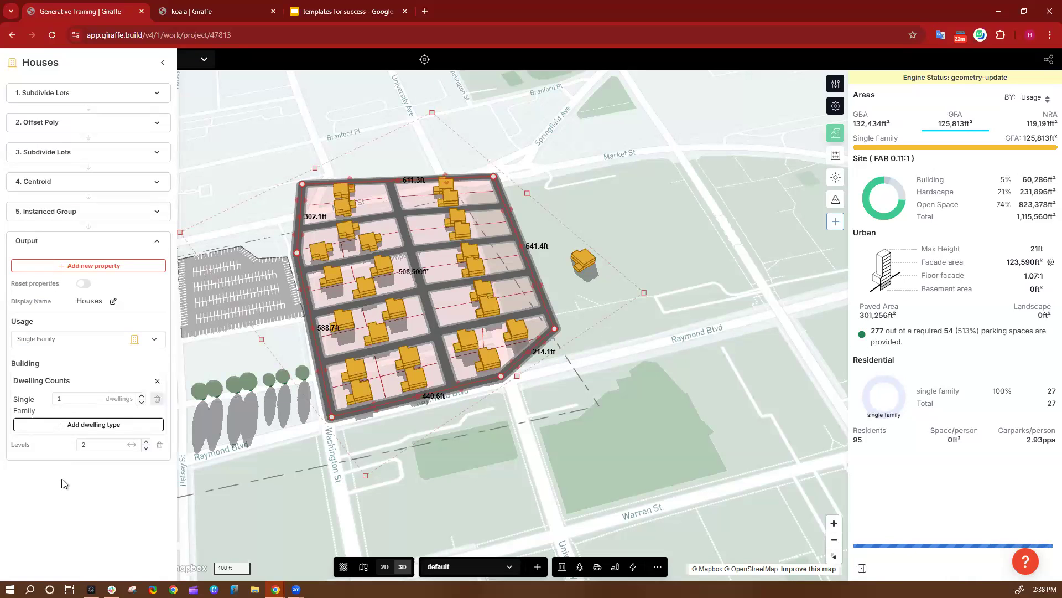
# Remove the Dwelling Counts and Levels properties from the Houses output and return to the block's properties
pyautogui.click(158, 382)
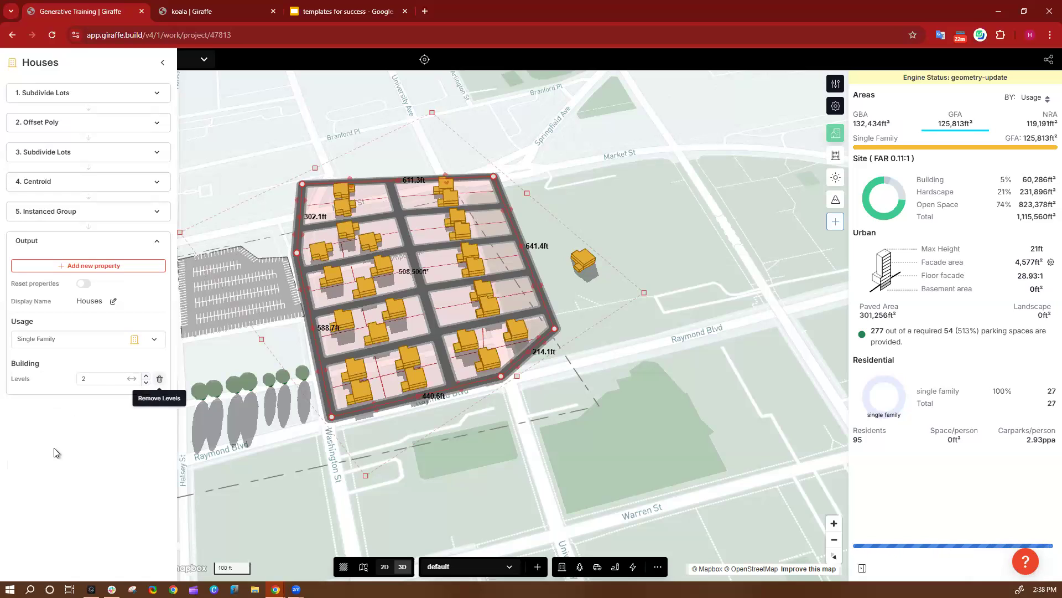
pyautogui.click(160, 379)
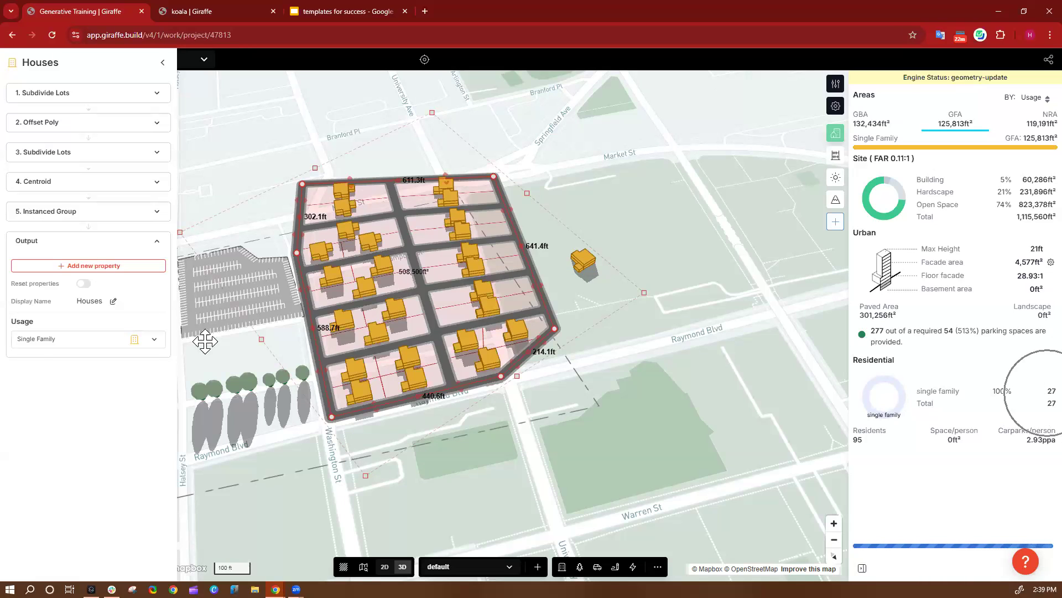
pyautogui.click(163, 63)
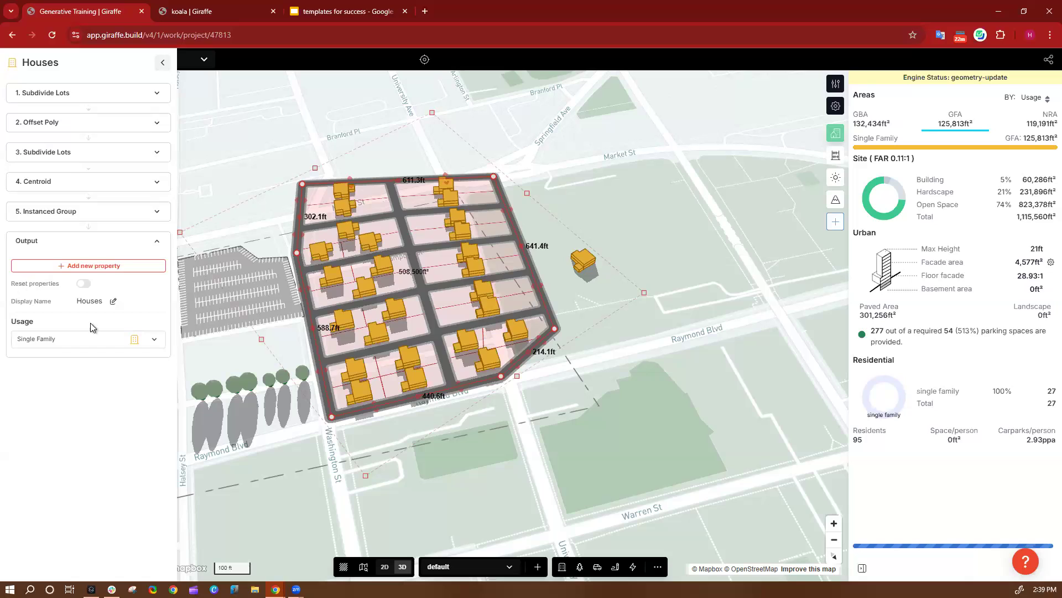
pyautogui.click(16, 229)
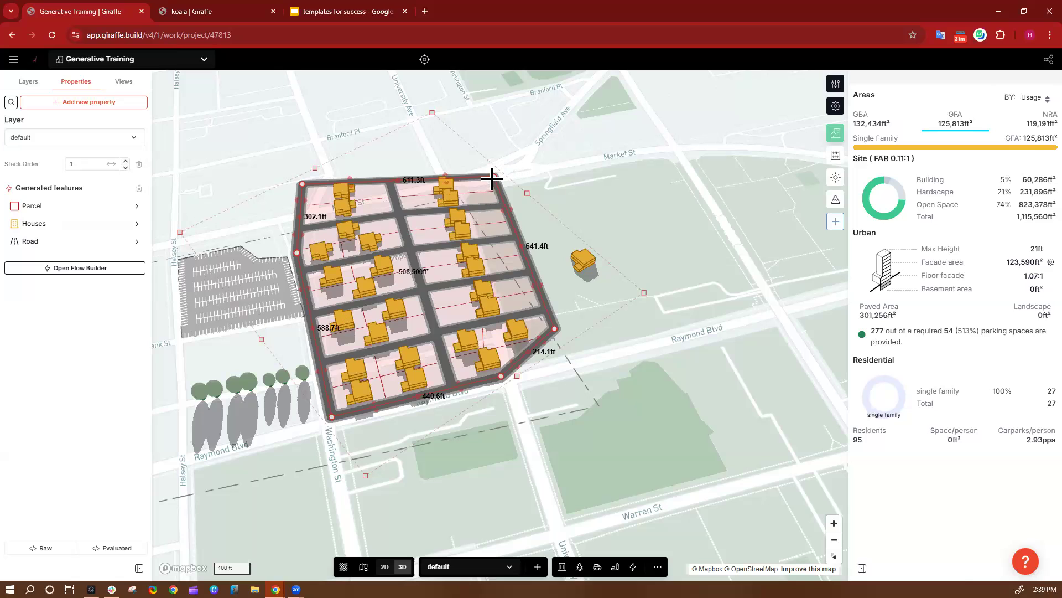
# Move the block's corner vertex near Market St outward to enlarge the block, and deselect it
pyautogui.moveTo(489, 170); pyautogui.dragTo(486, 154)
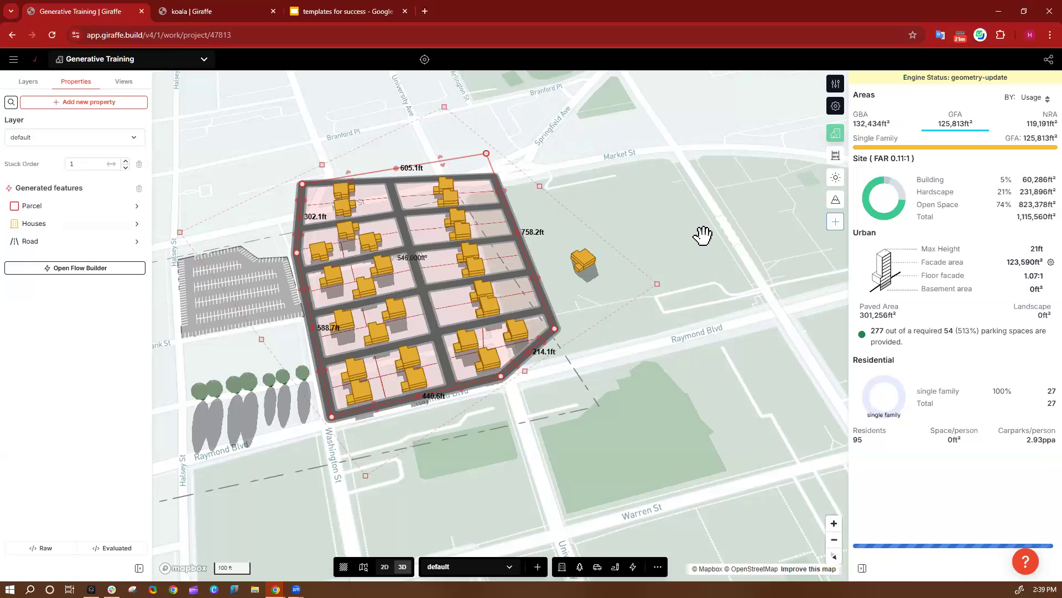
pyautogui.moveTo(566, 150); pyautogui.dragTo(557, 149, button='right')
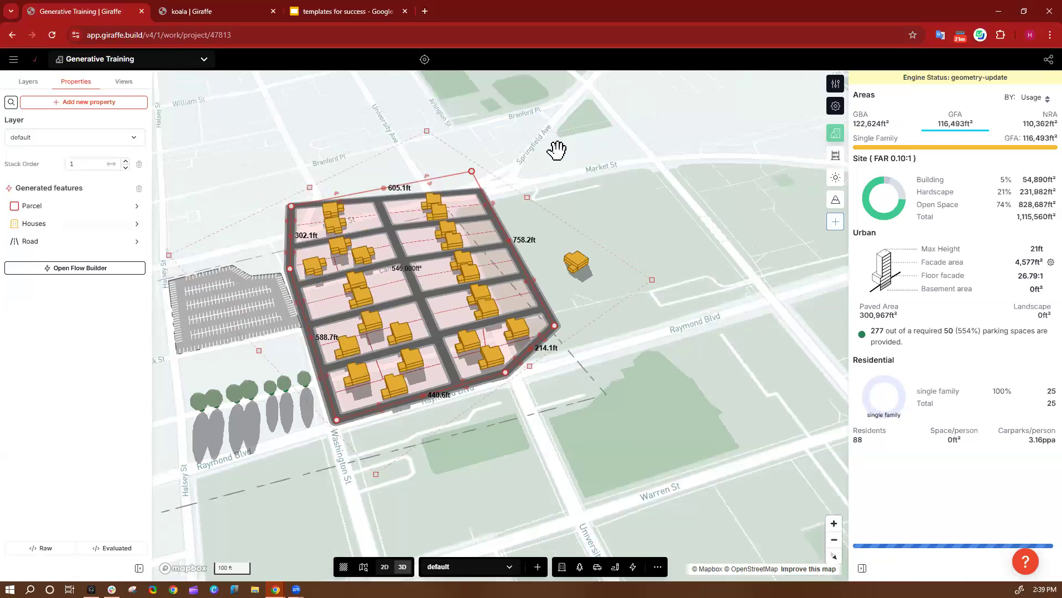
pyautogui.click(558, 150)
pyautogui.moveTo(503, 146); pyautogui.dragTo(521, 142)
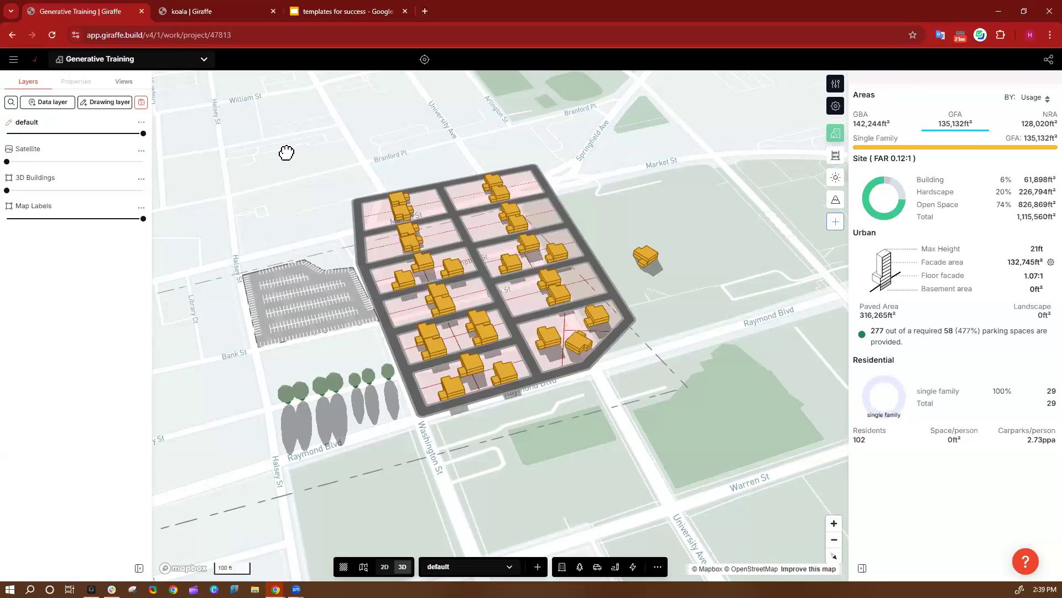
pyautogui.moveTo(284, 150); pyautogui.dragTo(286, 151)
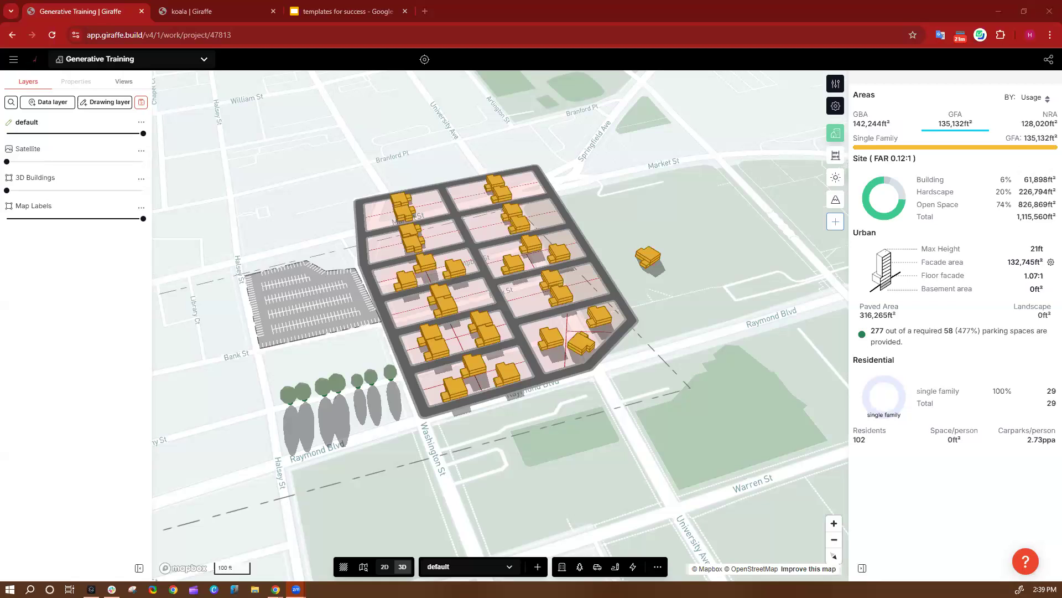
pyautogui.click(427, 110)
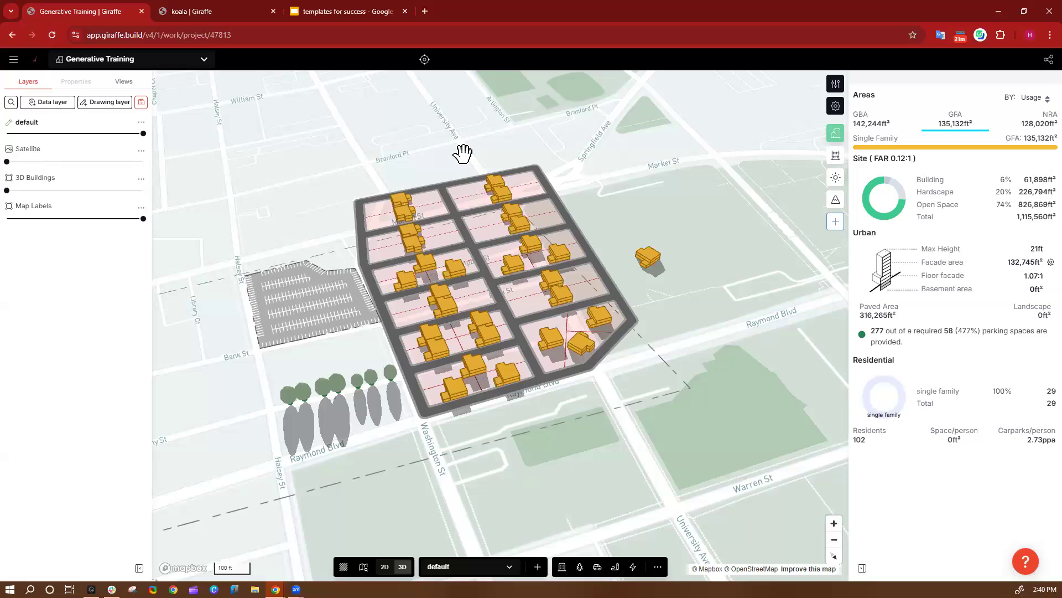
# Switch to the koala project and examine the flow settings of the point that generates the red and blue buildings
pyautogui.click(217, 12)
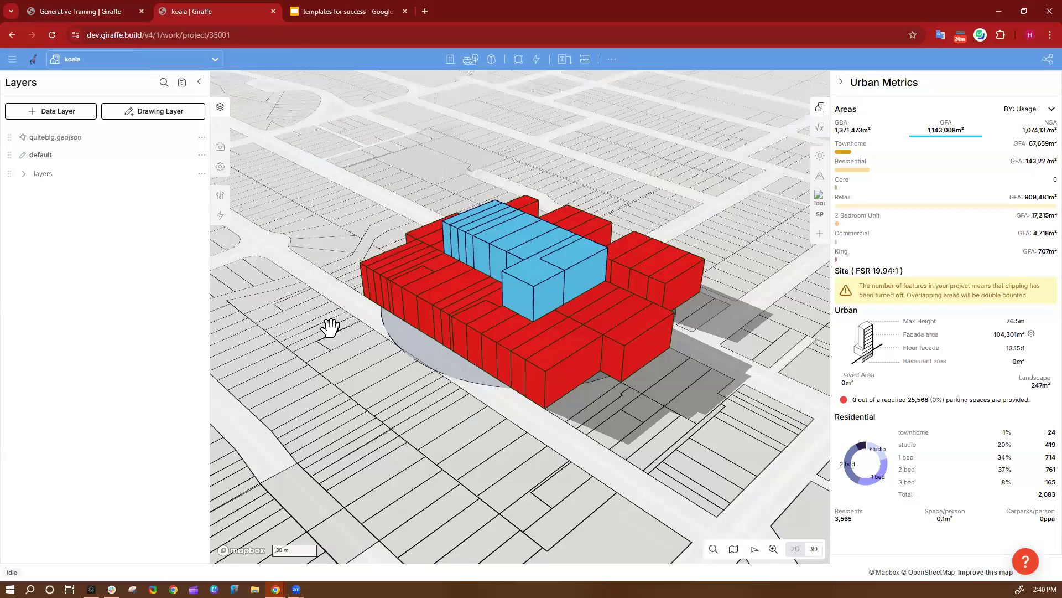
pyautogui.moveTo(330, 331); pyautogui.dragTo(334, 276)
pyautogui.moveTo(653, 378)
pyautogui.mouseDown(button='right')
pyautogui.moveTo(636, 394)
pyautogui.moveTo(657, 384)
pyautogui.mouseUp(button='right')
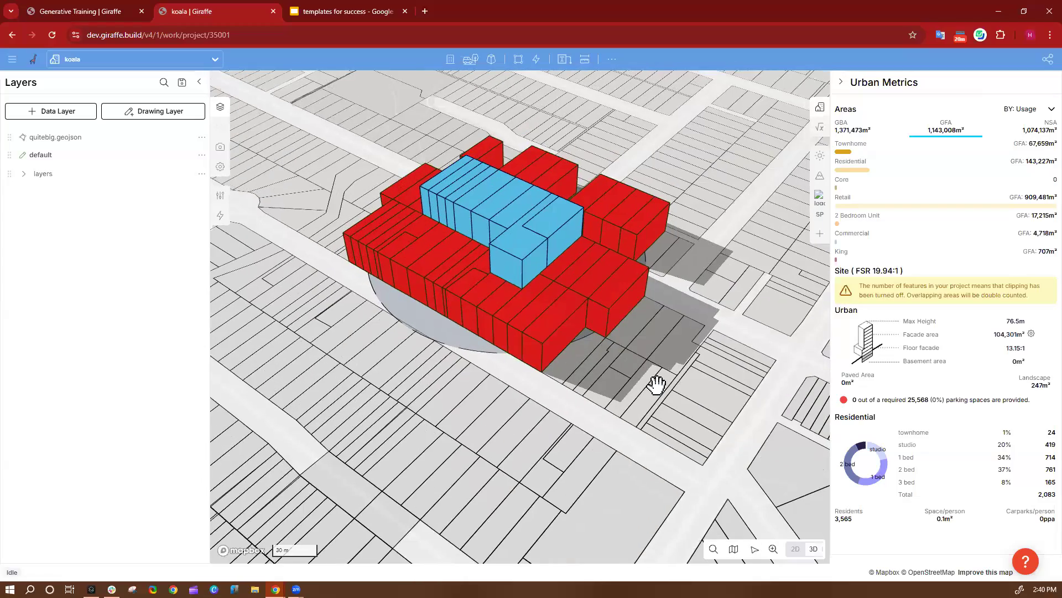
pyautogui.click(568, 311)
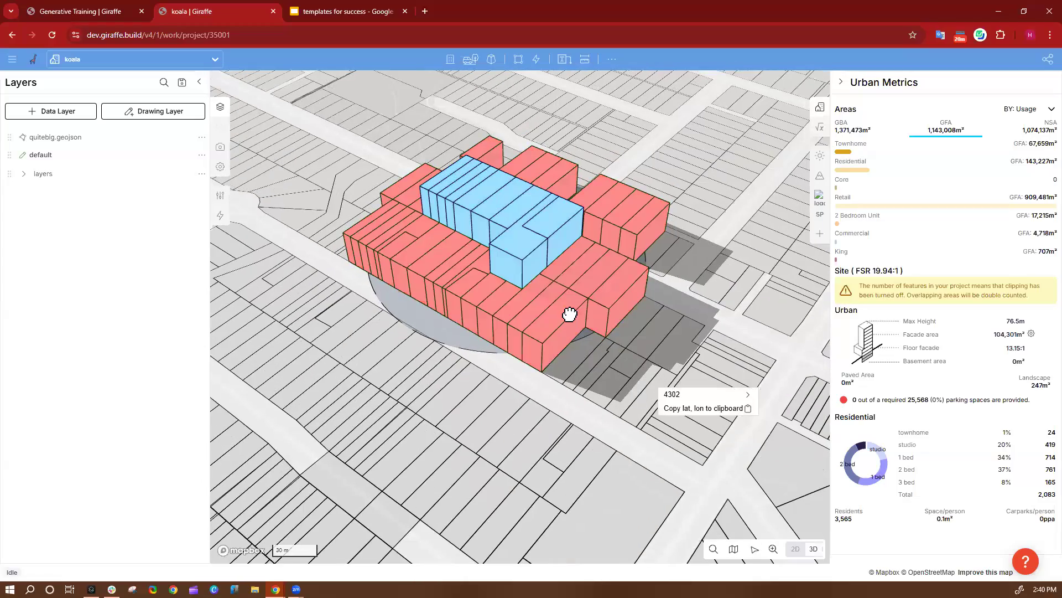
pyautogui.rightClick(612, 293)
pyautogui.click(612, 214)
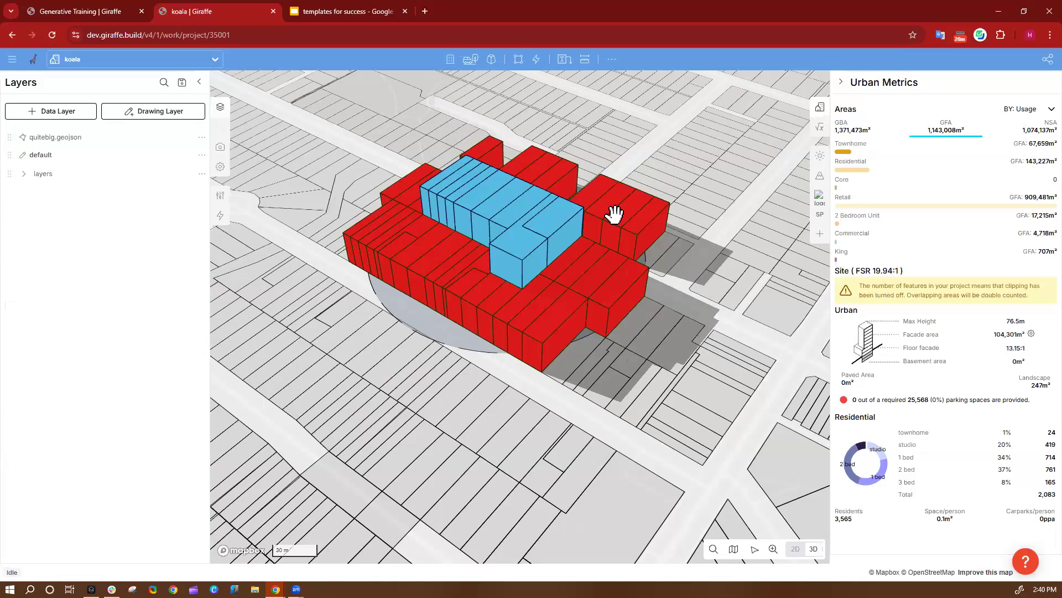
pyautogui.click(541, 245)
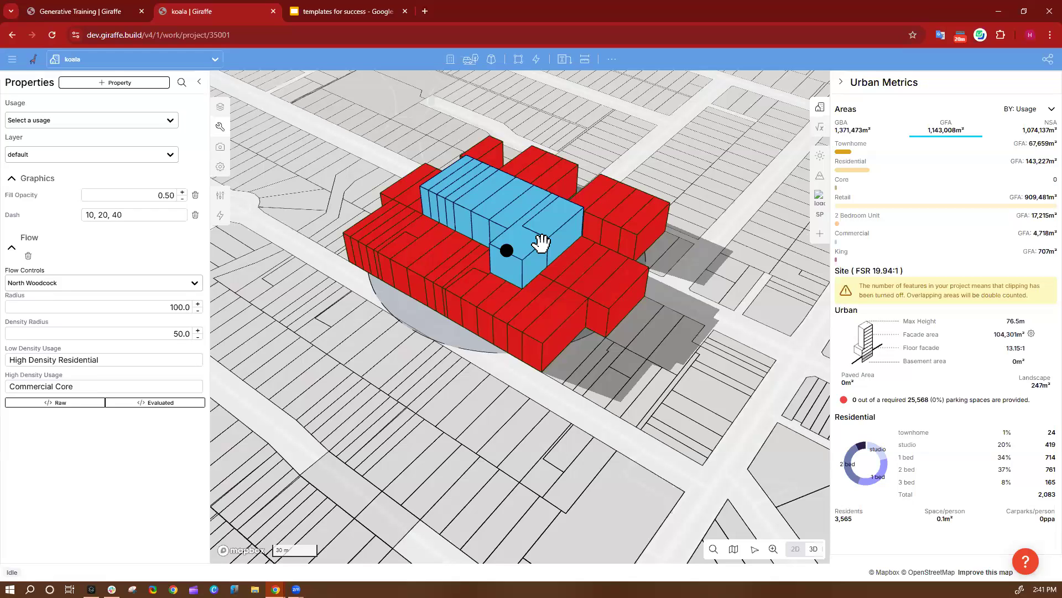
# Return to the Generative Training project and review the block's node graph in the Flow Builder without changing it
pyautogui.click(78, 11)
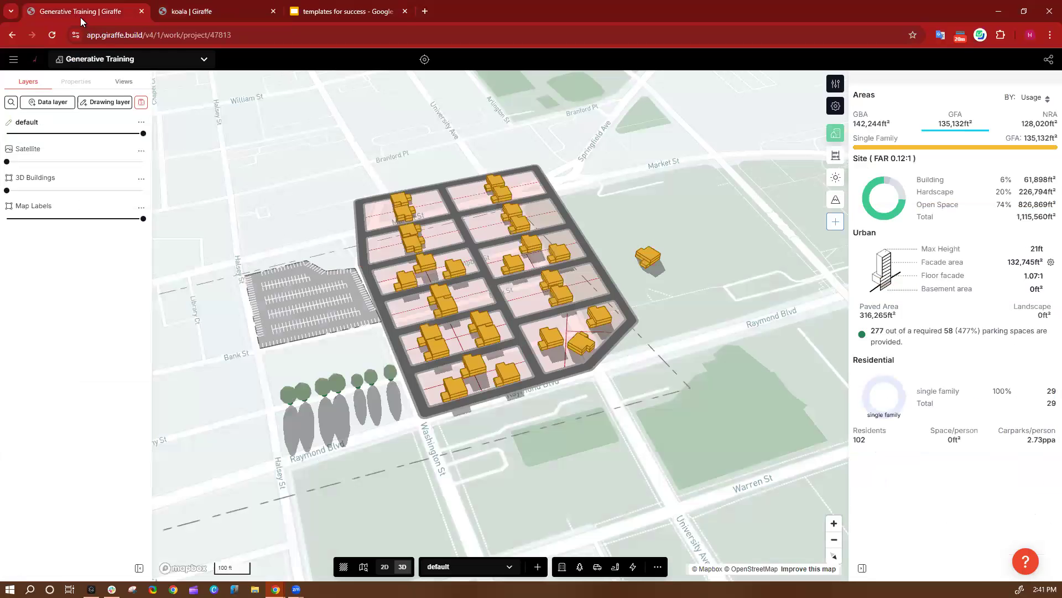
pyautogui.click(446, 289)
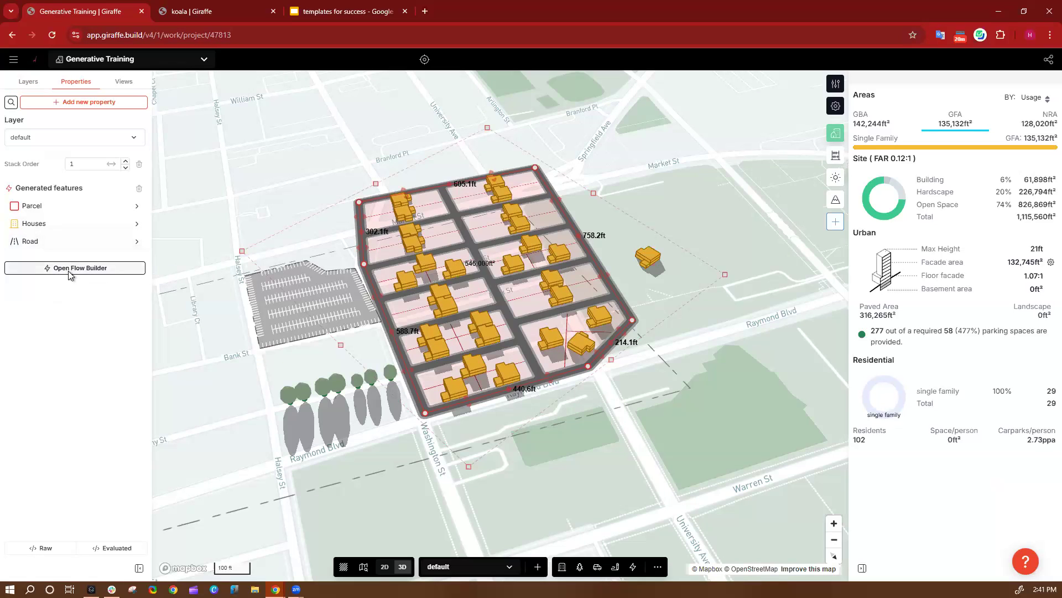
pyautogui.click(43, 271)
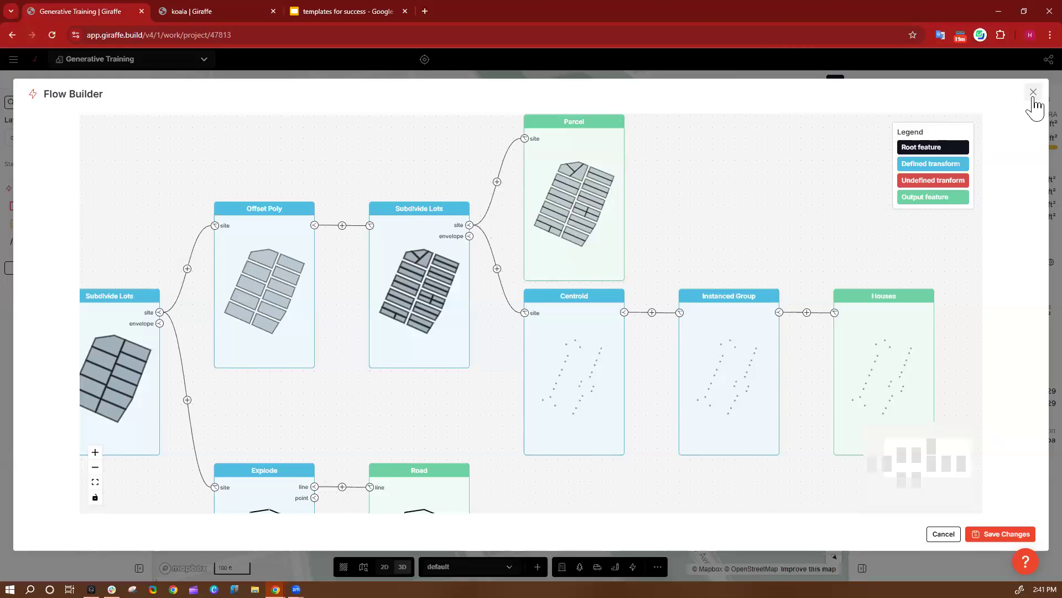
pyautogui.click(1033, 93)
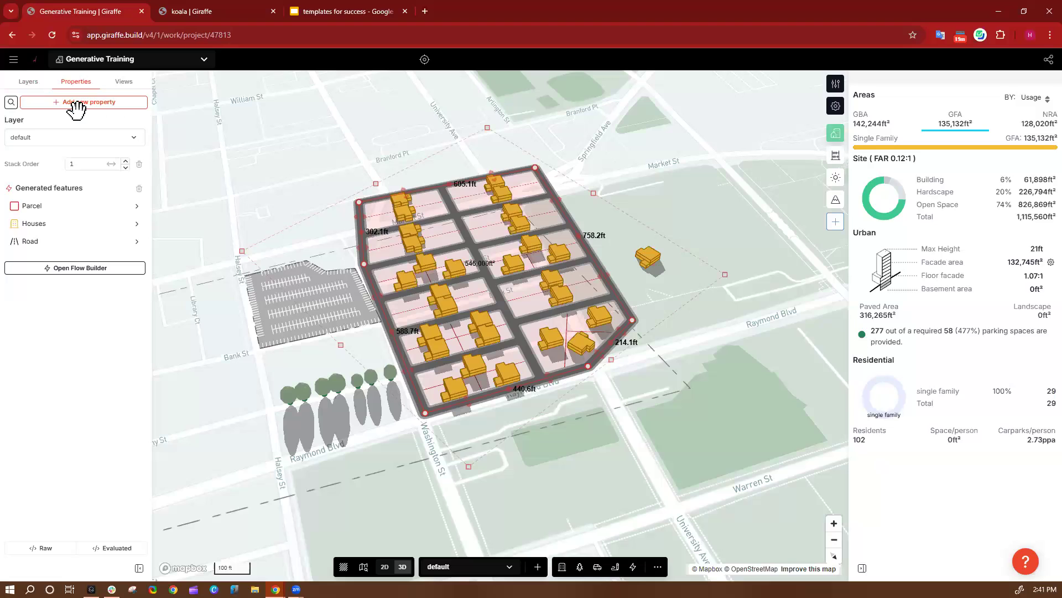
pyautogui.click(29, 82)
pyautogui.click(555, 288)
# Switch back to the koala project and set the North Woodcock flow's Radius to 150 on the generating point
pyautogui.click(220, 11)
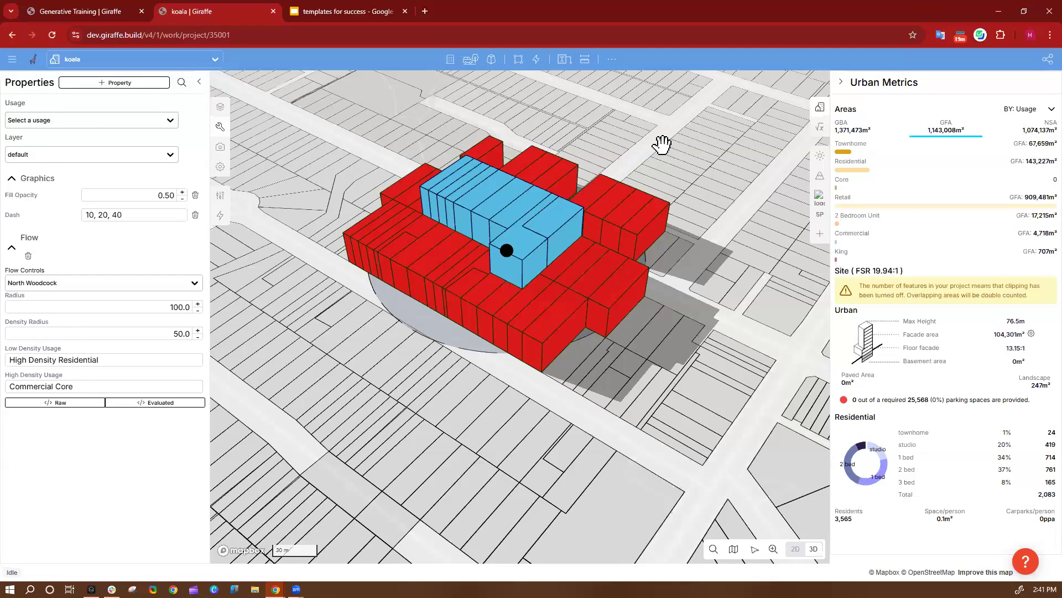
pyautogui.click(363, 154)
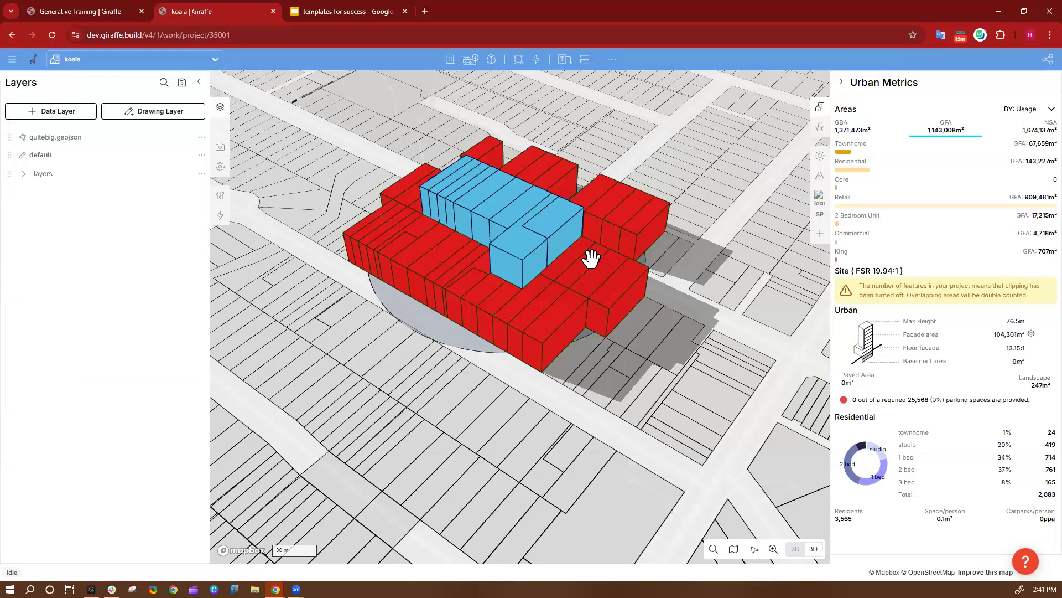
pyautogui.click(523, 237)
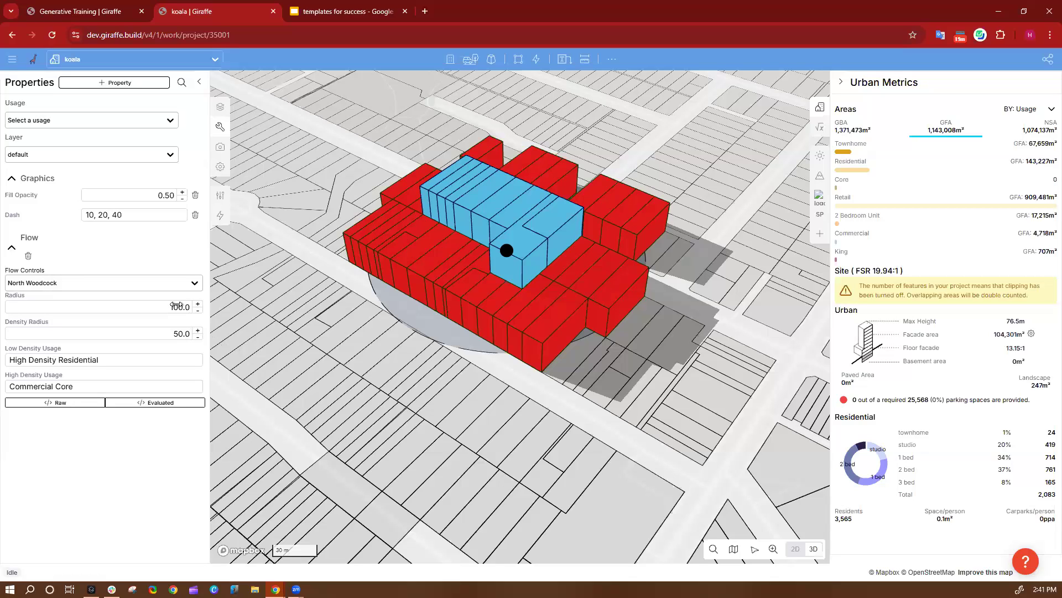
pyautogui.press('BackSpace')
pyautogui.write('5')
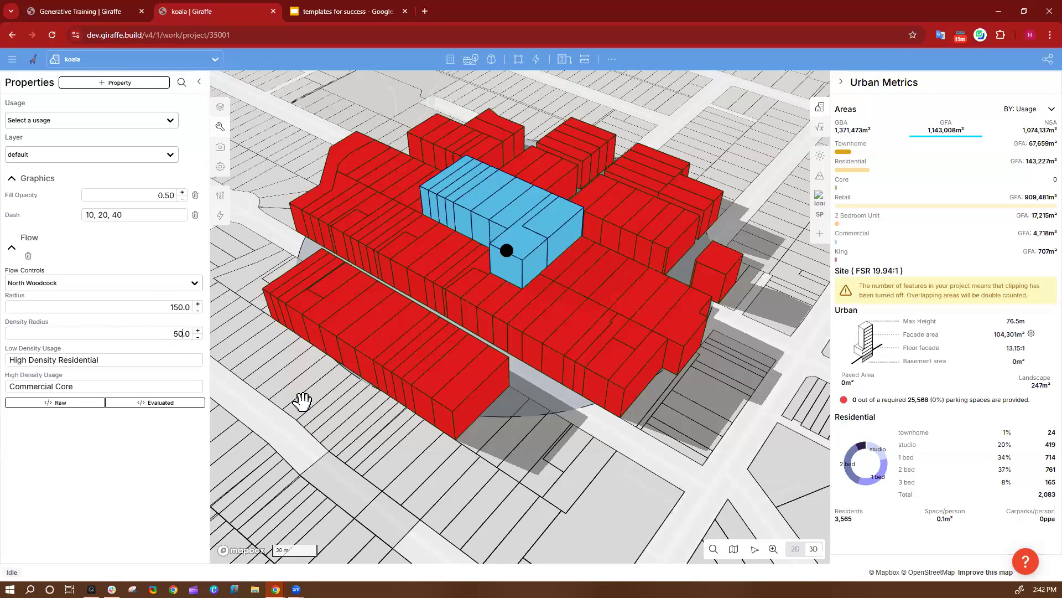
# Set the Density Radius of the North Woodcock flow to 75
pyautogui.press('BackSpace')
pyautogui.press('BackSpace')
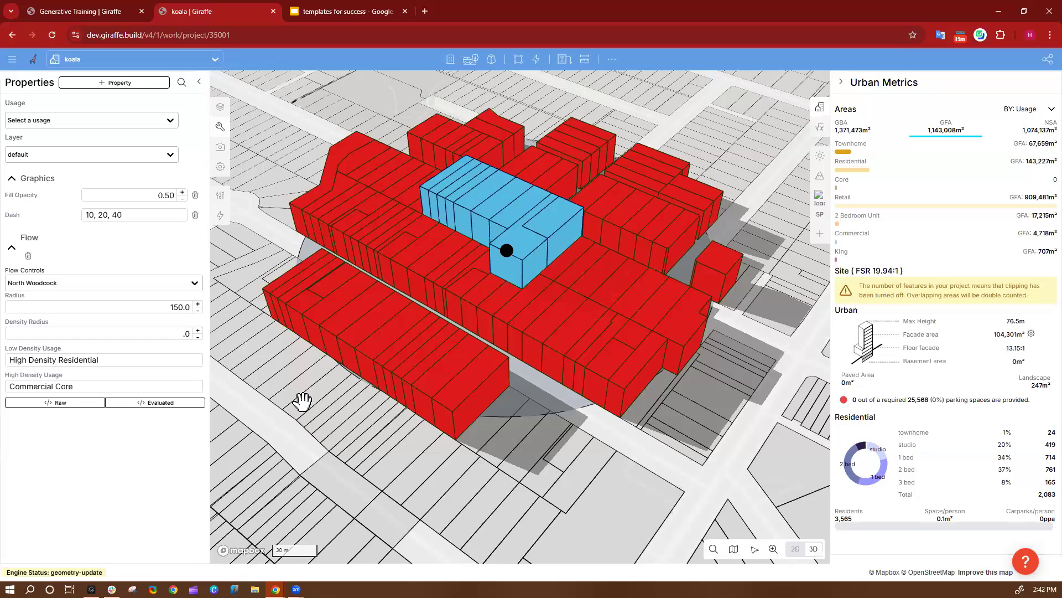
pyautogui.write('75')
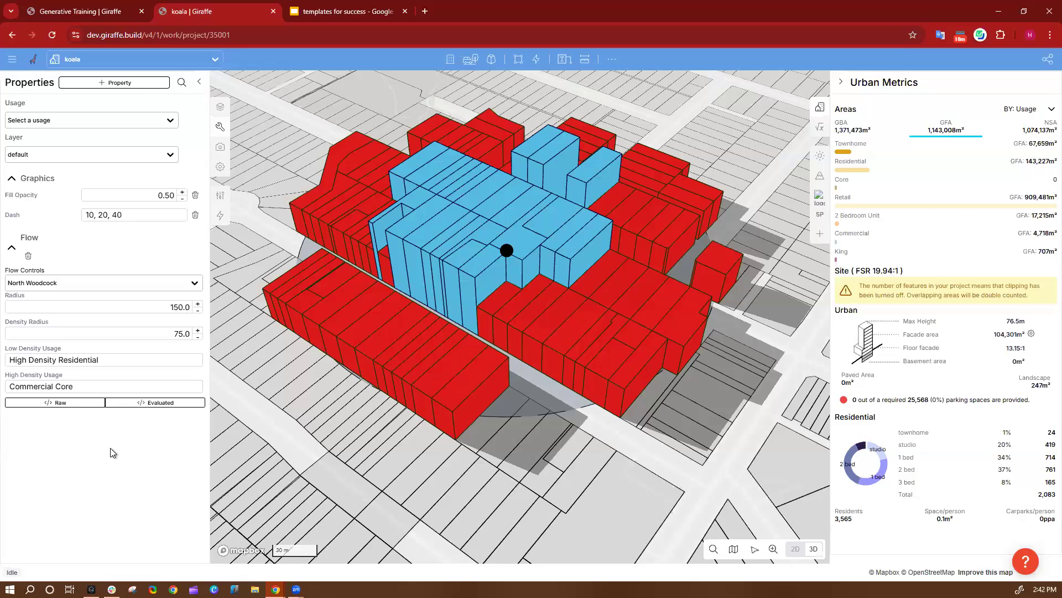
# Move the North Woodcock flow's point to several spots across the surrounding parcels, ending near its original block
pyautogui.scroll(-5, 507, 190)
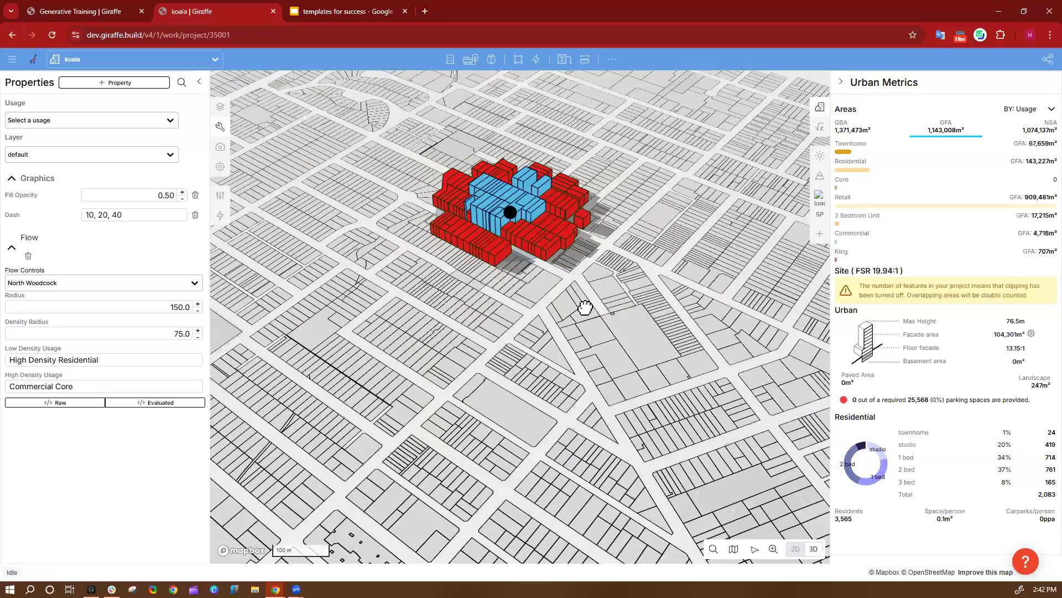
pyautogui.moveTo(587, 307); pyautogui.dragTo(526, 302, button='right')
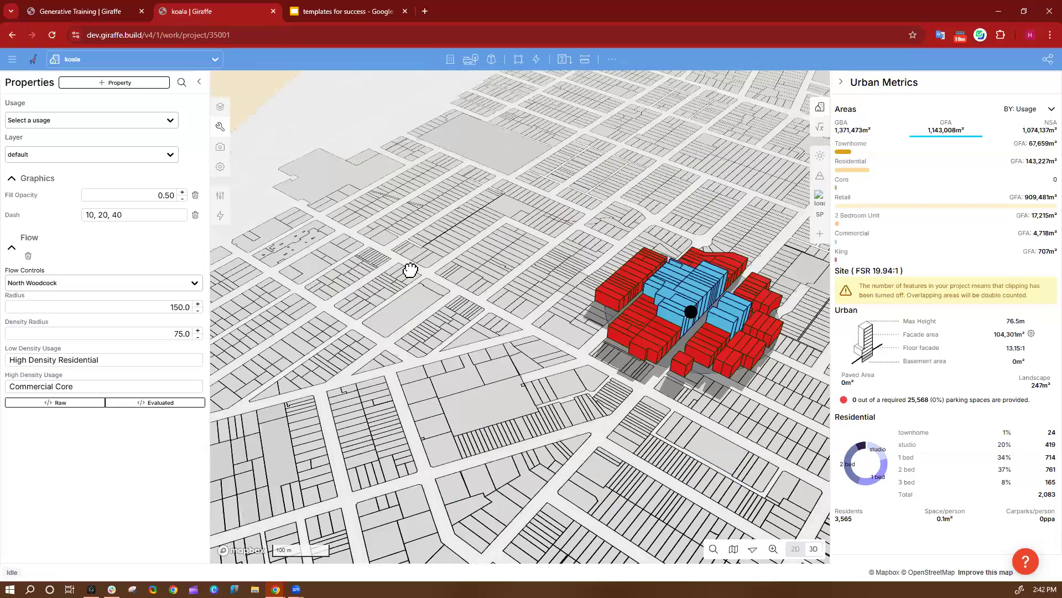
pyautogui.rightClick(520, 285)
pyautogui.click(638, 244)
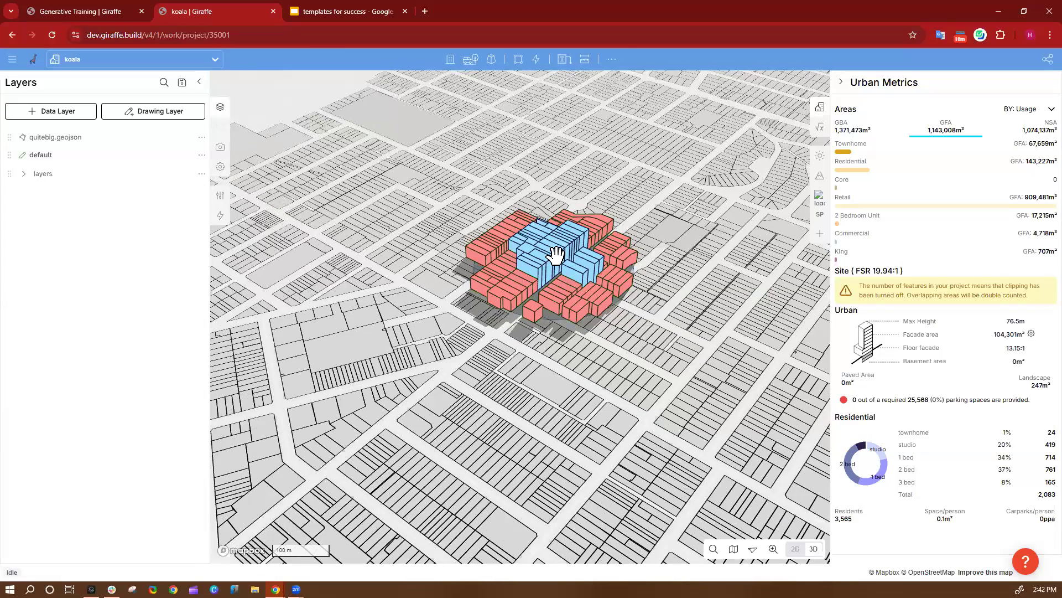
pyautogui.click(553, 263)
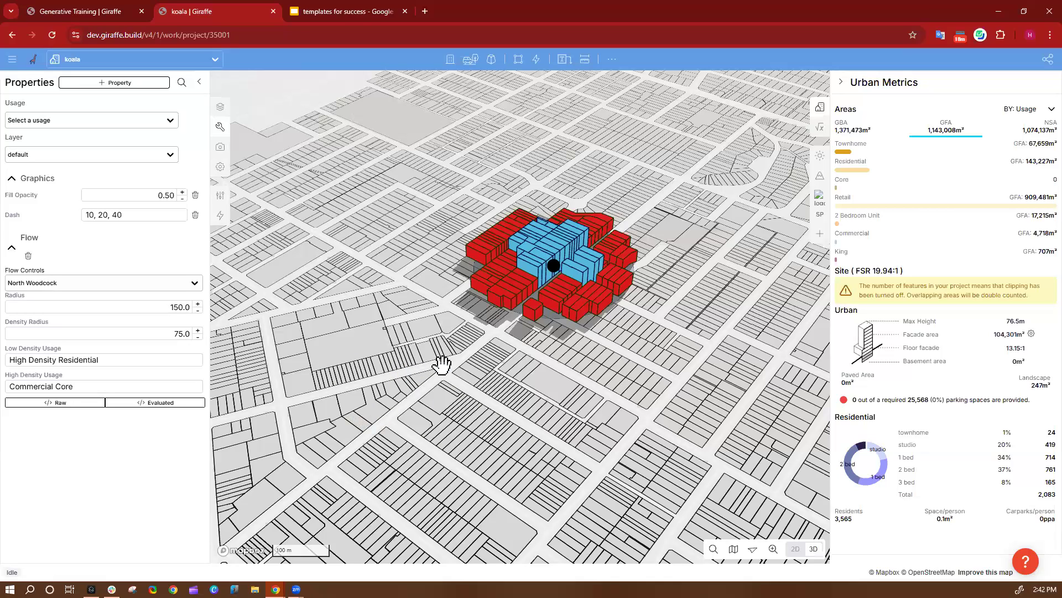
pyautogui.moveTo(554, 266); pyautogui.dragTo(431, 278)
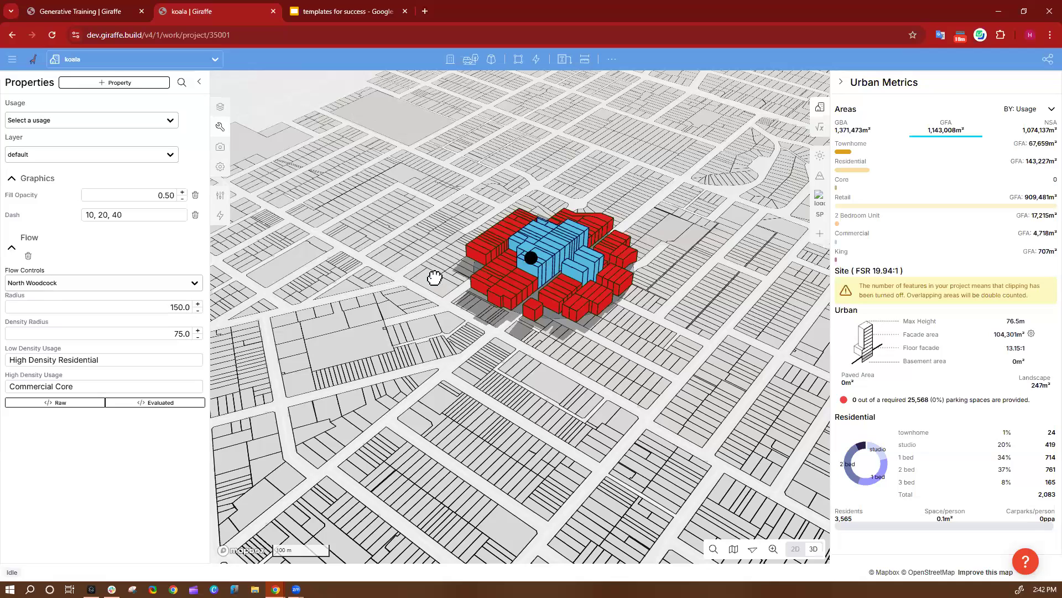
pyautogui.click(352, 333)
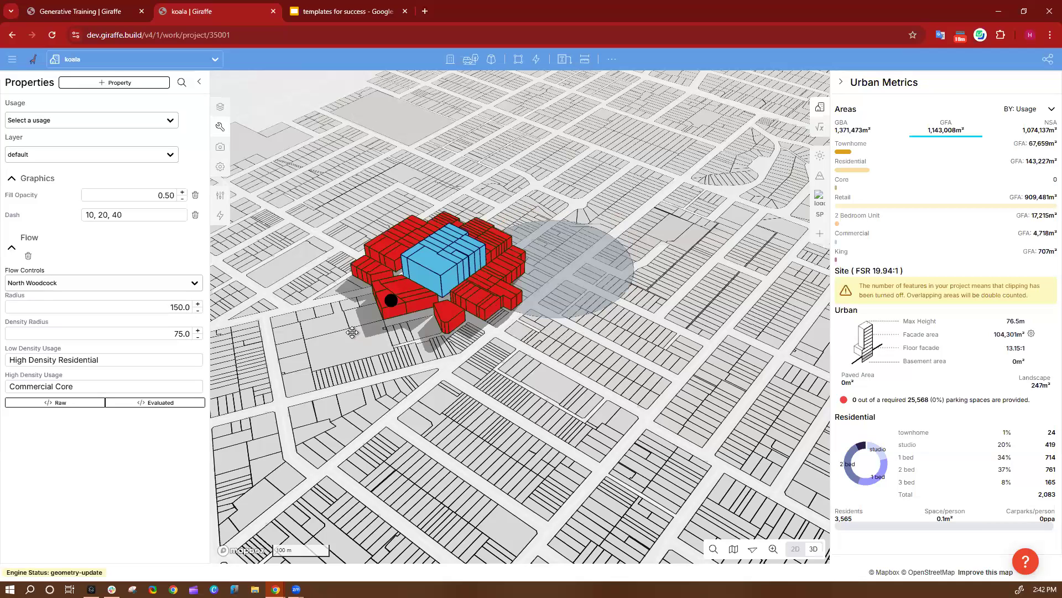
pyautogui.moveTo(352, 333)
pyautogui.mouseDown()
pyautogui.moveTo(414, 178)
pyautogui.moveTo(397, 194)
pyautogui.mouseUp()
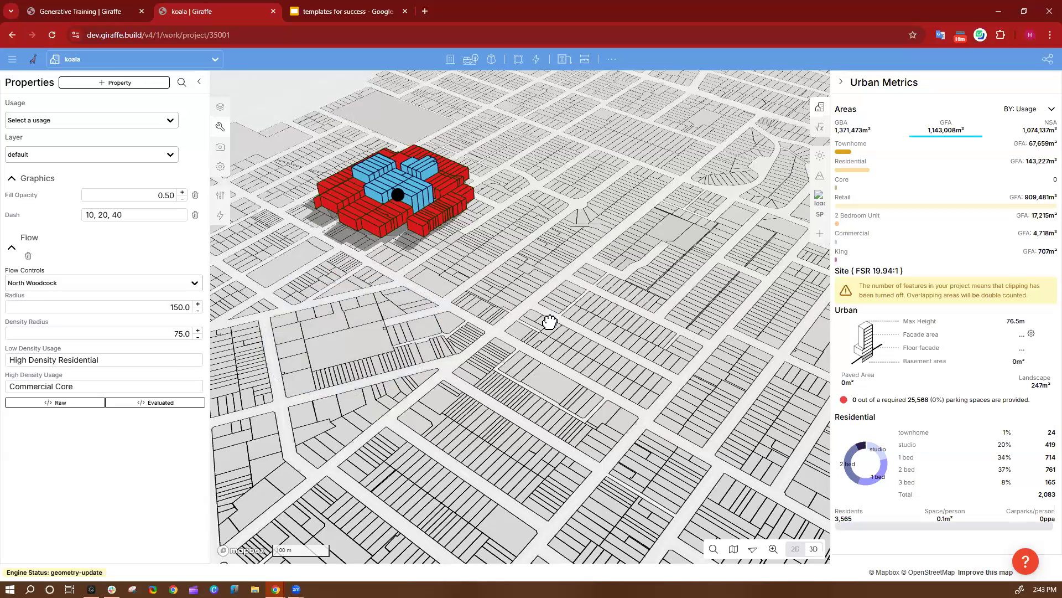
pyautogui.click(559, 384)
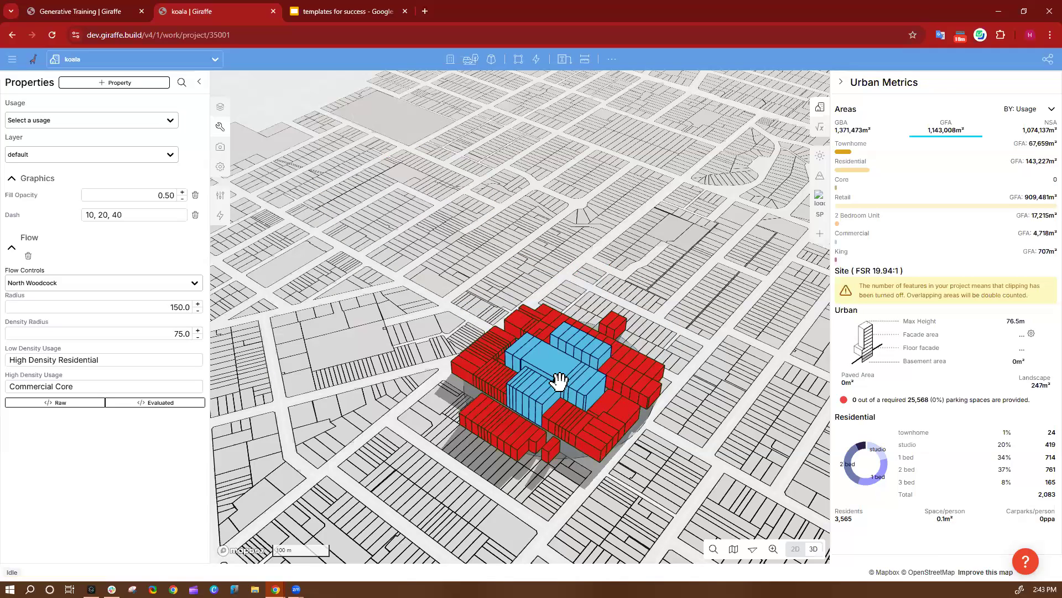
pyautogui.click(504, 247)
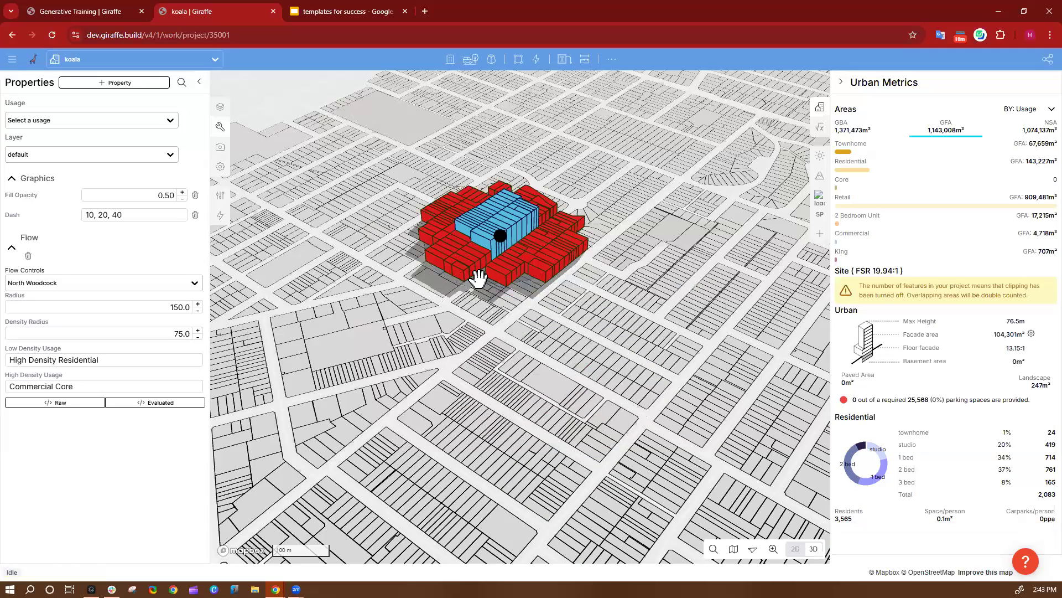
# Move the North Woodcock flow's point to a block northwest of its position and again onto the parcels to the south
pyautogui.moveTo(500, 236)
pyautogui.mouseDown()
pyautogui.moveTo(381, 173)
pyautogui.moveTo(336, 177)
pyautogui.mouseUp()
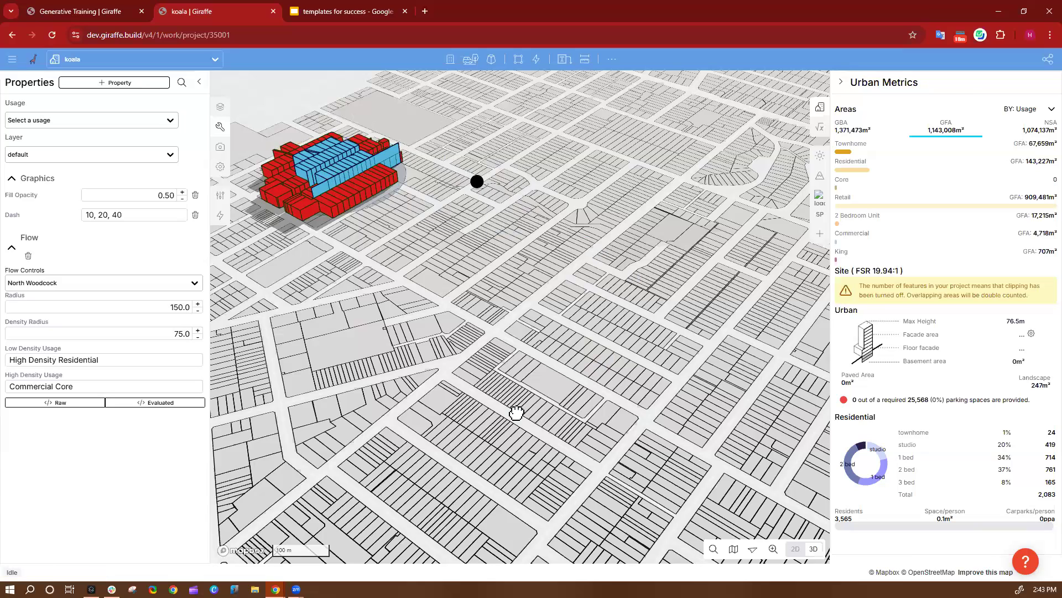
pyautogui.moveTo(516, 413); pyautogui.dragTo(544, 401)
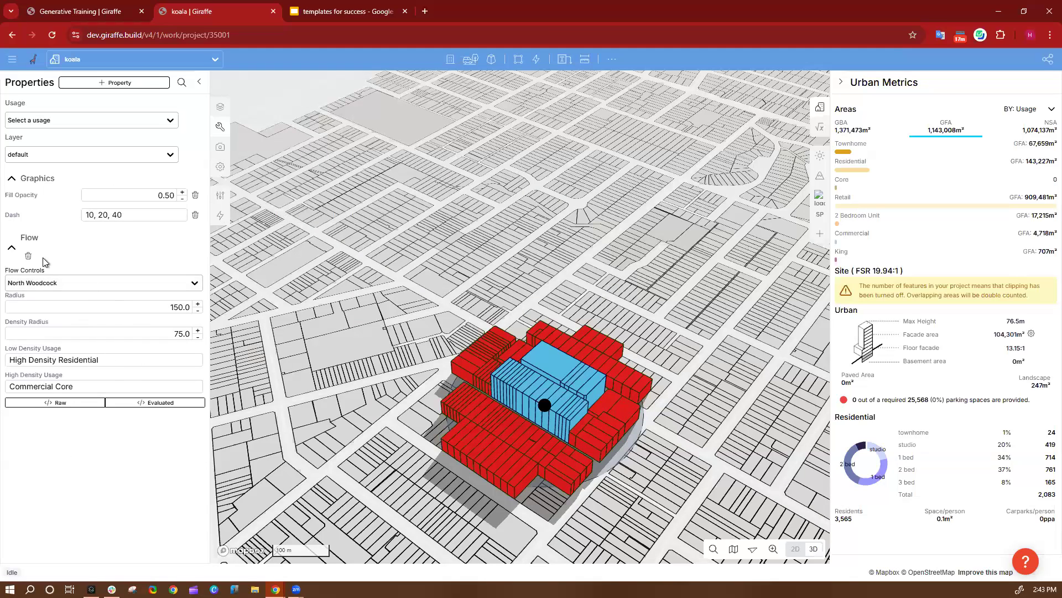
pyautogui.click(12, 248)
pyautogui.click(11, 249)
# Open the North Woodcock graph in the Flow Editor, collapse the Urban Metrics, narrow the properties area and view the whole node layout
pyautogui.click(221, 217)
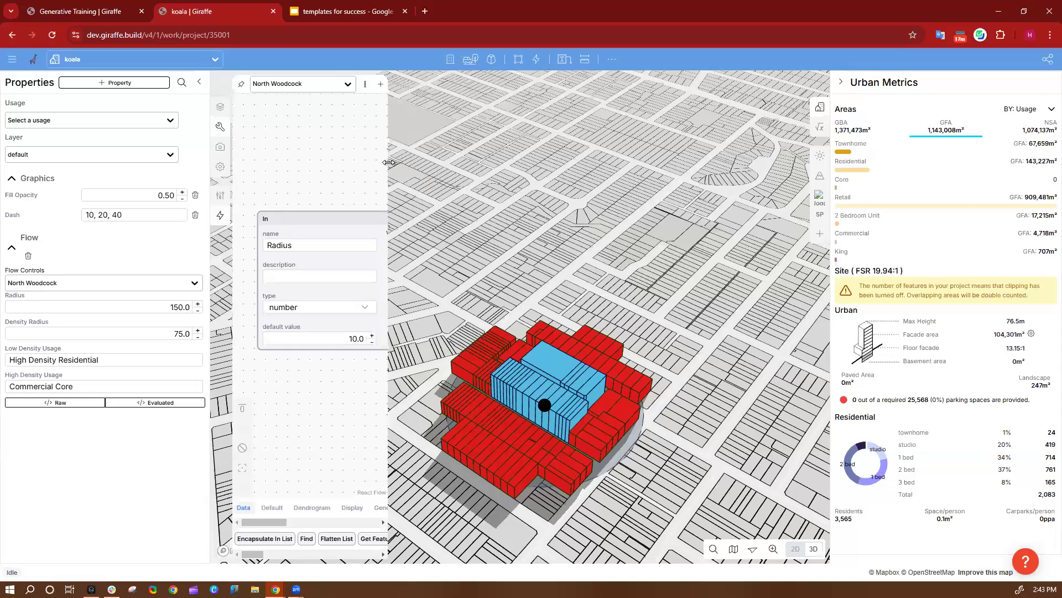
pyautogui.click(840, 82)
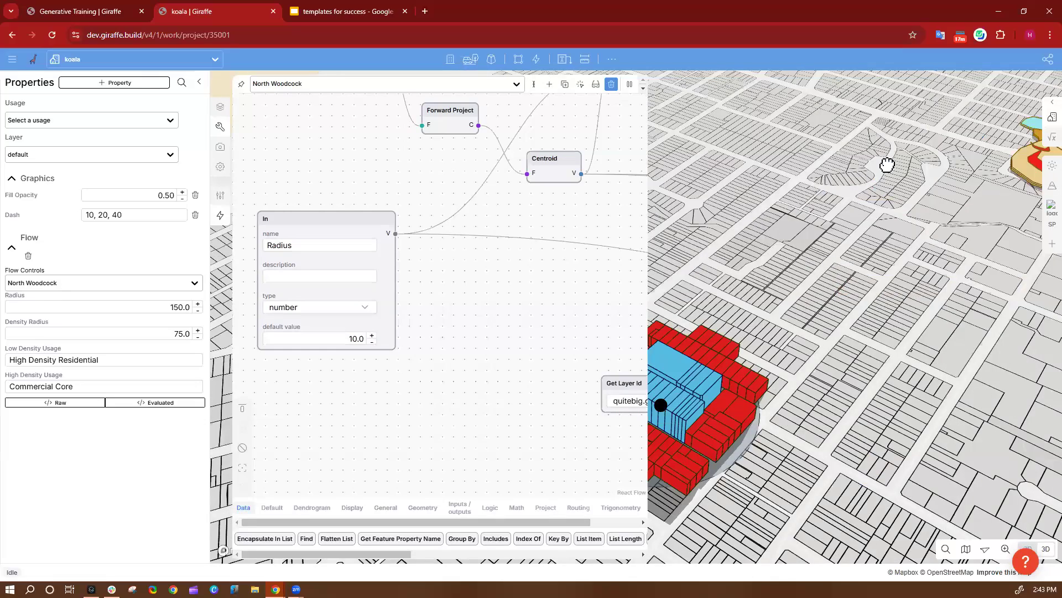
pyautogui.moveTo(210, 247); pyautogui.dragTo(138, 255)
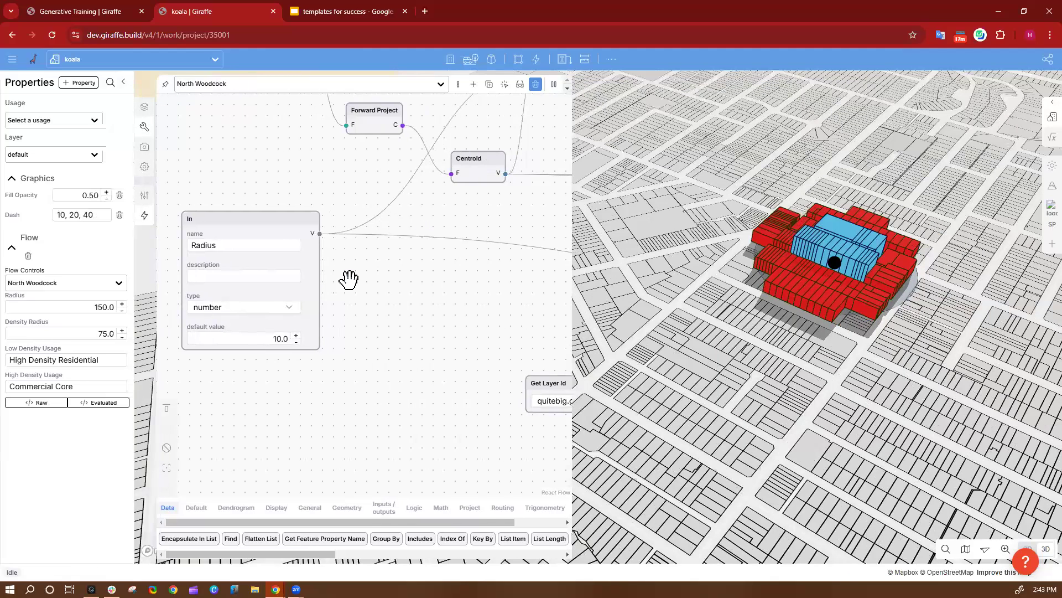
pyautogui.scroll(-10, 349, 280)
pyautogui.moveTo(478, 200); pyautogui.dragTo(394, 194)
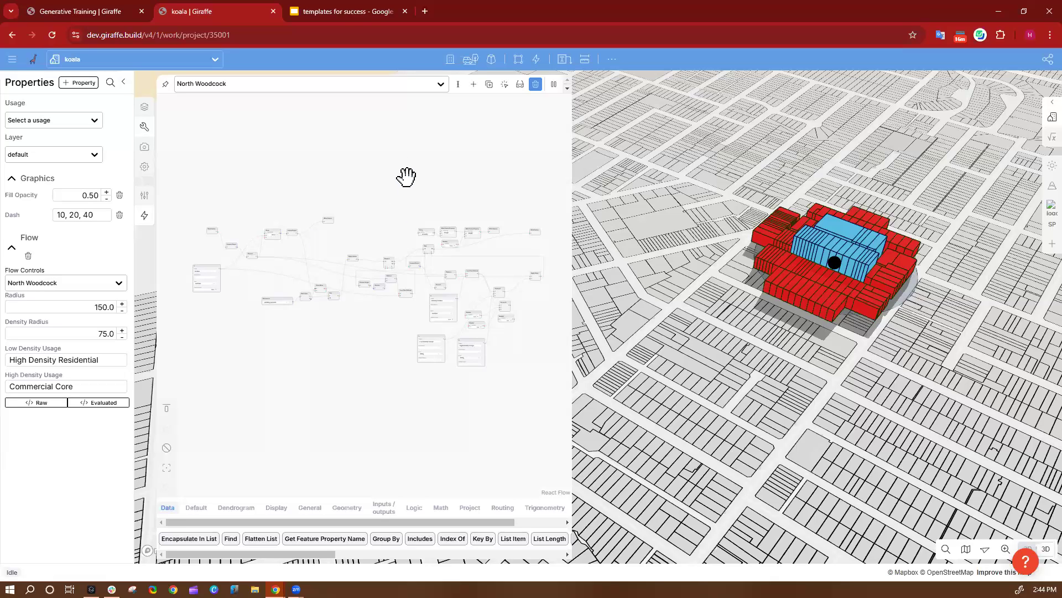
# Compare the graph's Low Density Usage and High Density Usage input nodes with the matching values in the point's properties
pyautogui.scroll(10, 408, 297)
pyautogui.moveTo(292, 186); pyautogui.dragTo(288, 130)
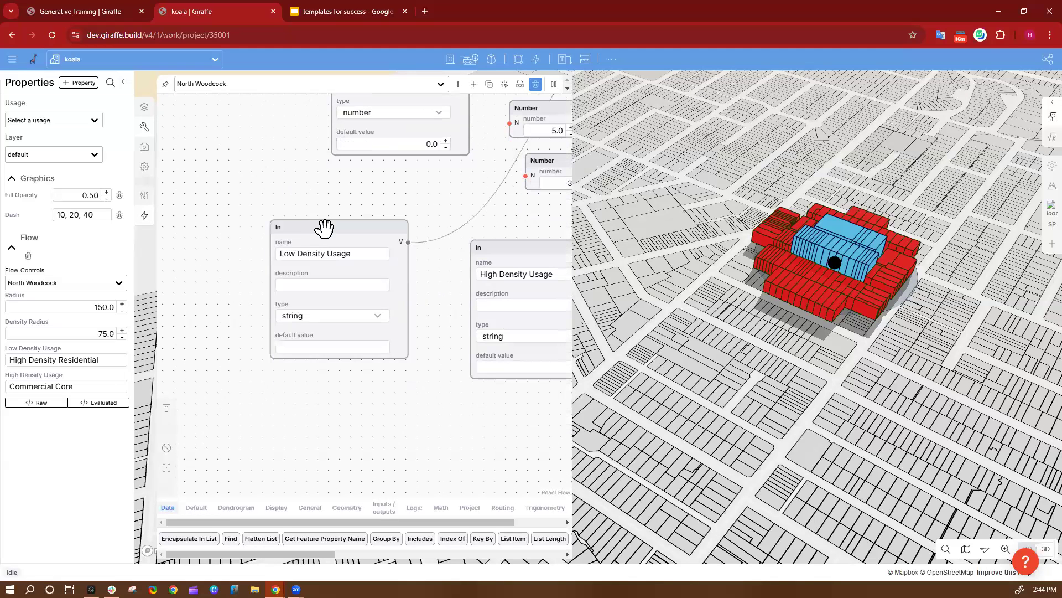
pyautogui.moveTo(330, 233)
pyautogui.mouseDown()
pyautogui.moveTo(315, 241)
pyautogui.moveTo(348, 203)
pyautogui.moveTo(325, 215)
pyautogui.mouseUp()
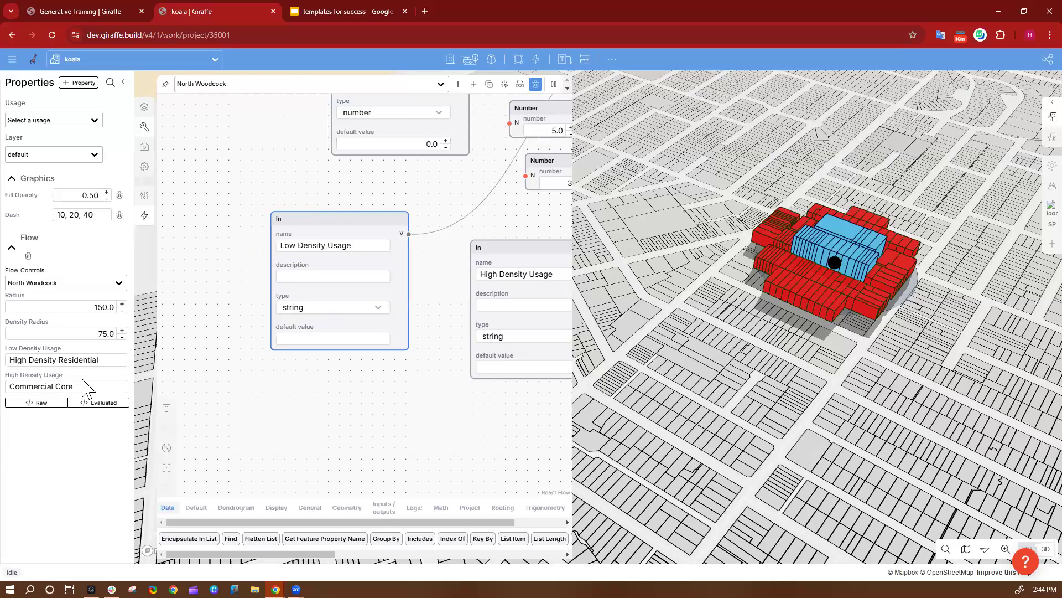
pyautogui.tripleClick(91, 360)
pyautogui.moveTo(93, 385); pyautogui.dragTo(8, 386)
pyautogui.hscroll(1, 363, 182)
pyautogui.hscroll(3, 307, 207)
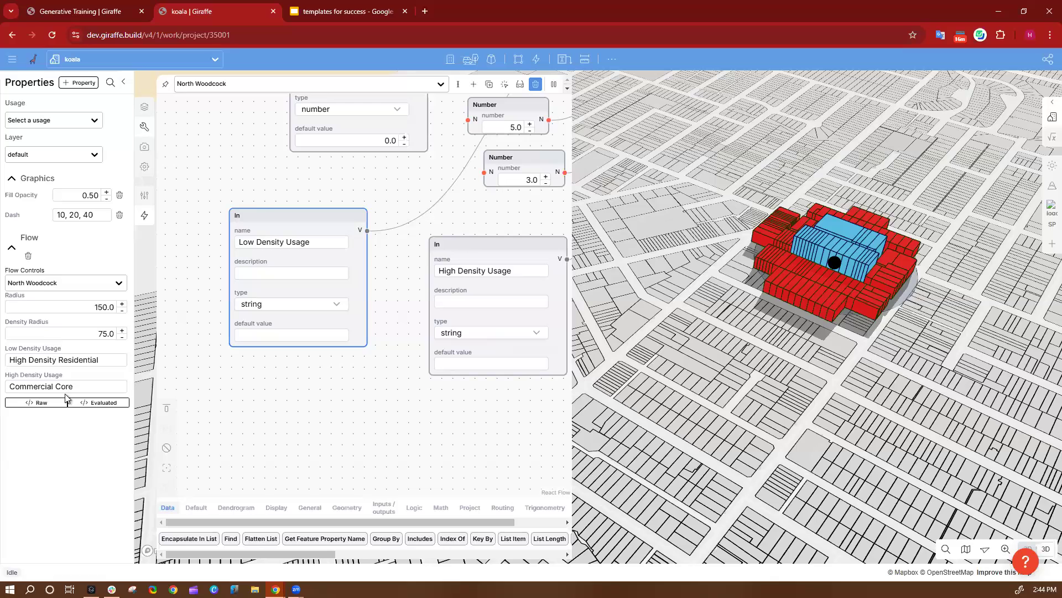
# Review the full North Woodcock node graph again and close the Flow Editor
pyautogui.click(317, 349)
pyautogui.scroll(-5, 318, 349)
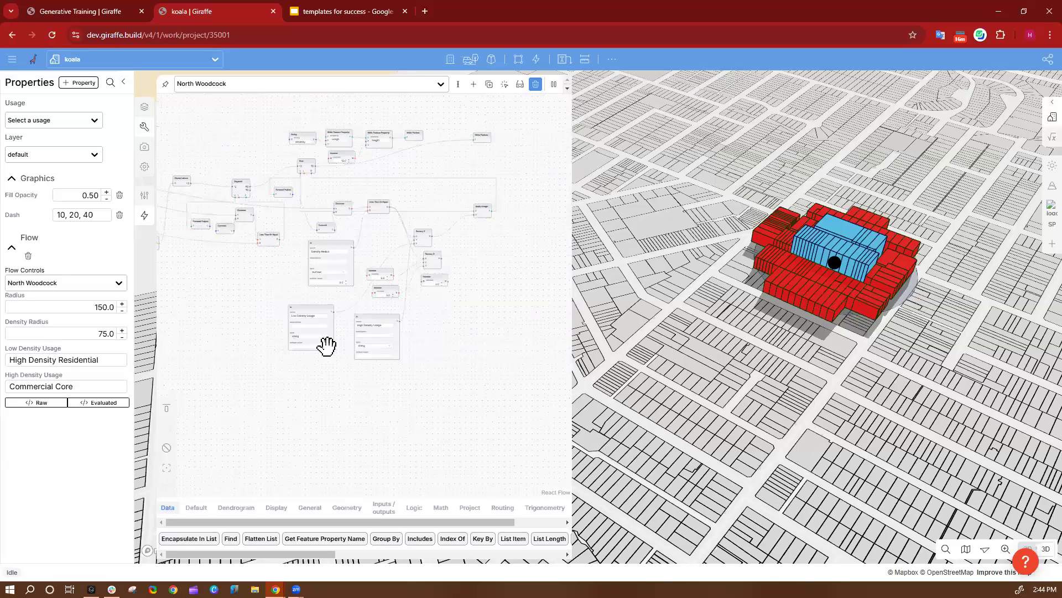
pyautogui.moveTo(286, 154); pyautogui.dragTo(348, 161)
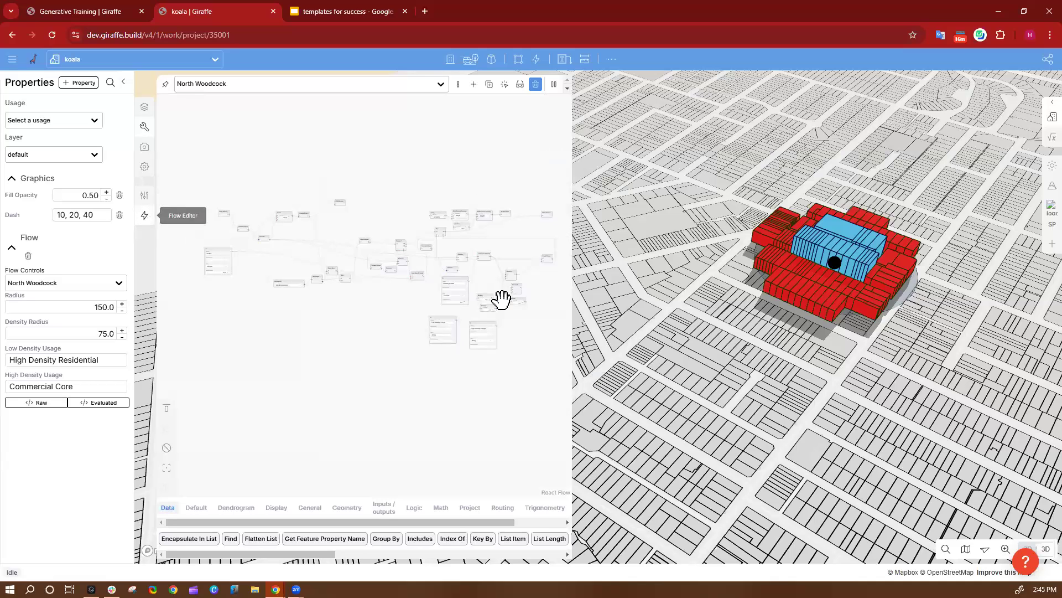
pyautogui.click(144, 214)
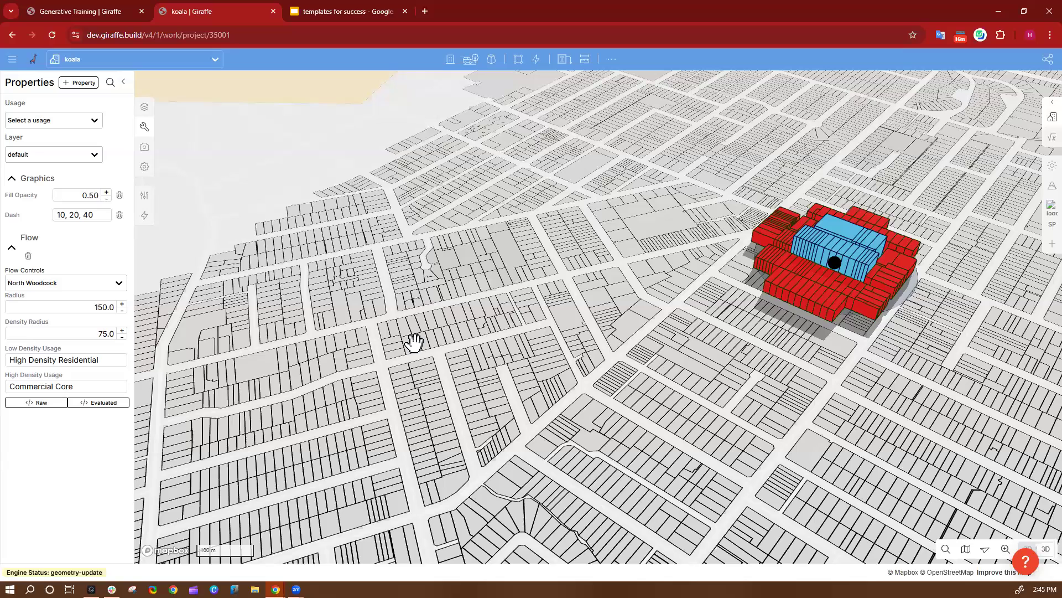
pyautogui.press('p')
pyautogui.click(255, 363)
pyautogui.click(354, 372)
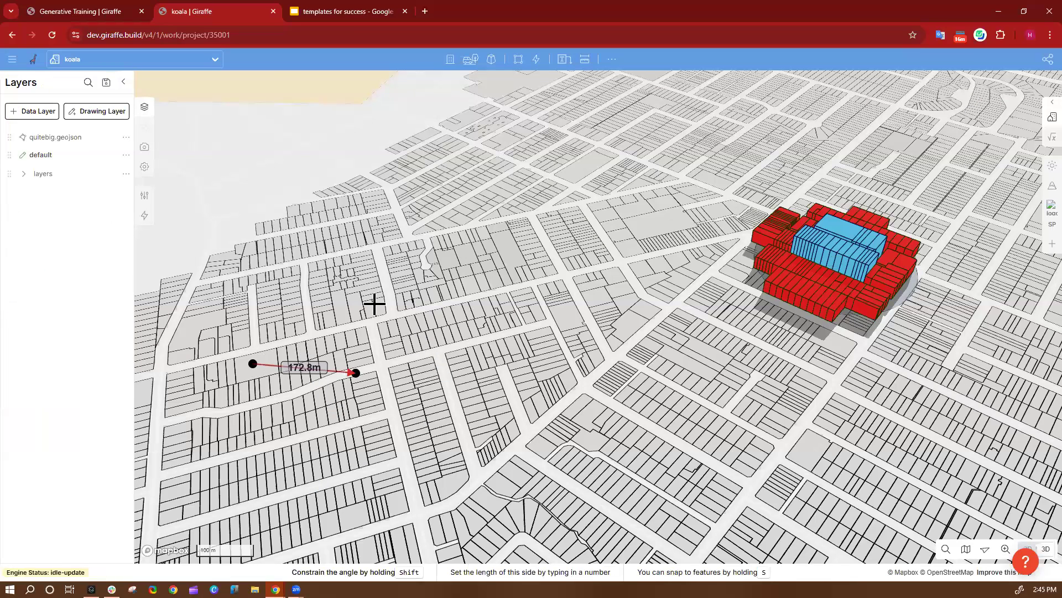
pyautogui.press('Escape')
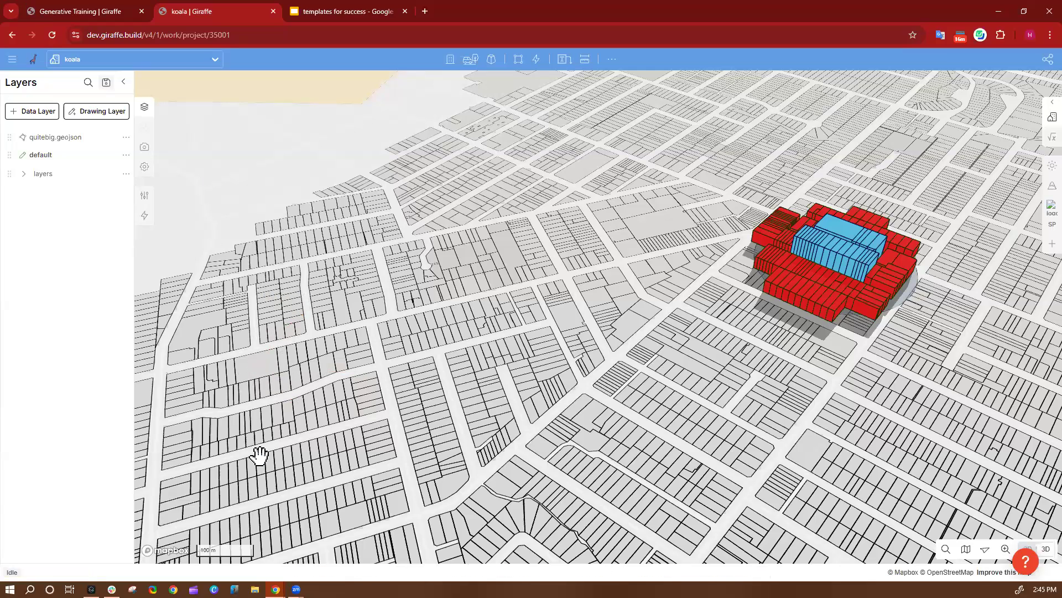
# Place a new point on the parcels well to the west of the existing generated buildings
pyautogui.click(612, 59)
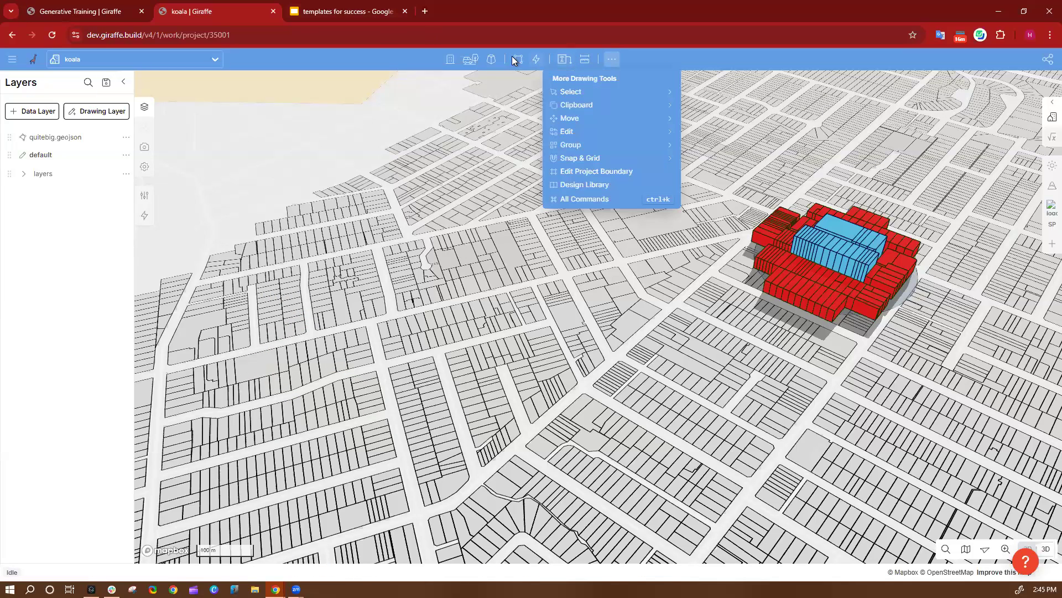
pyautogui.click(518, 59)
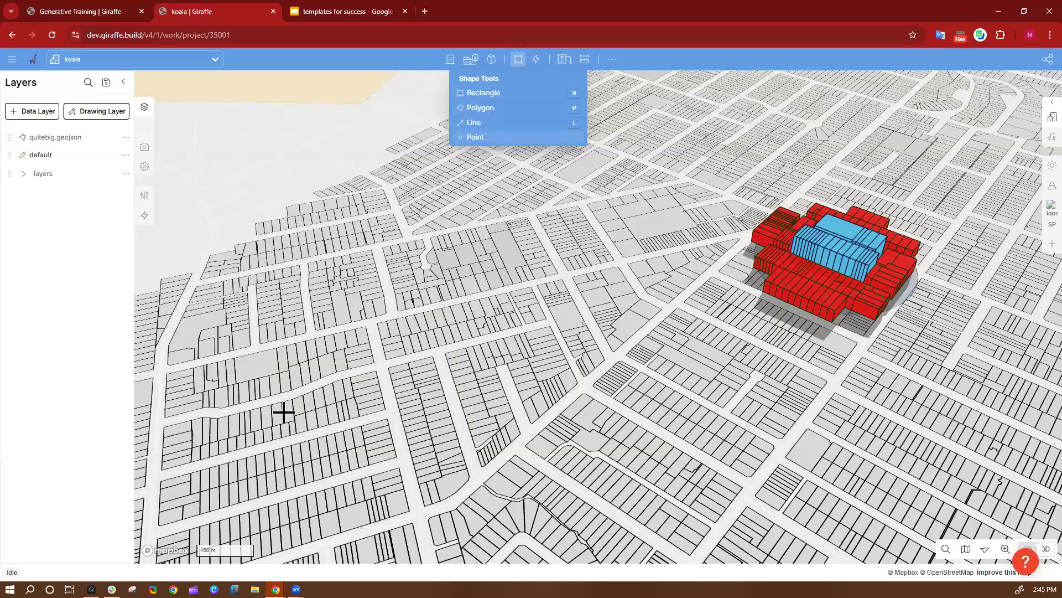
pyautogui.click(474, 137)
pyautogui.click(255, 360)
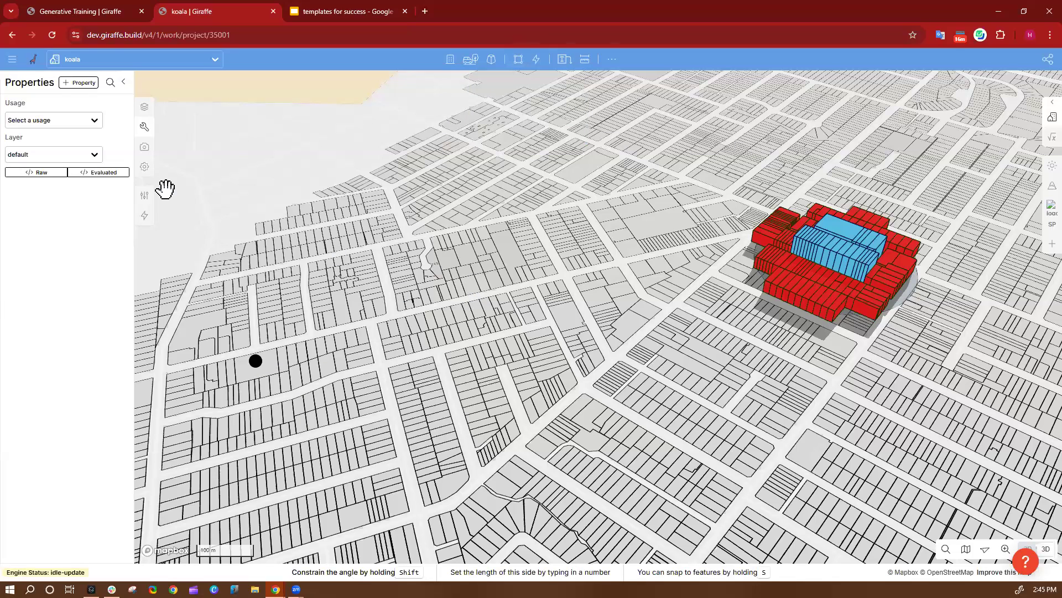
# Add a Flow property to the new point and assign it the North Woodcock flow
pyautogui.click(75, 88)
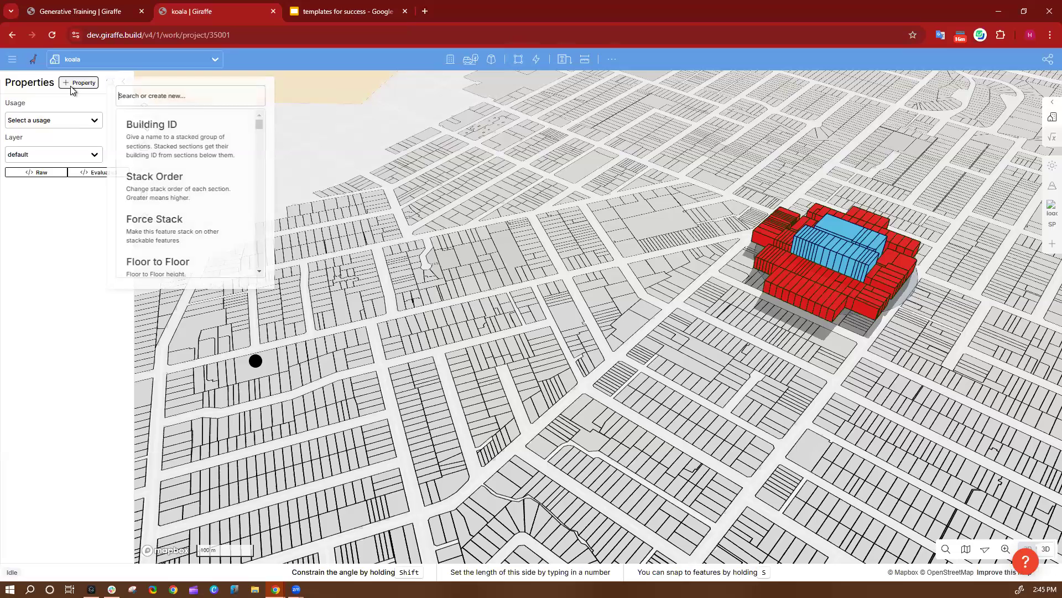
pyautogui.write('flow')
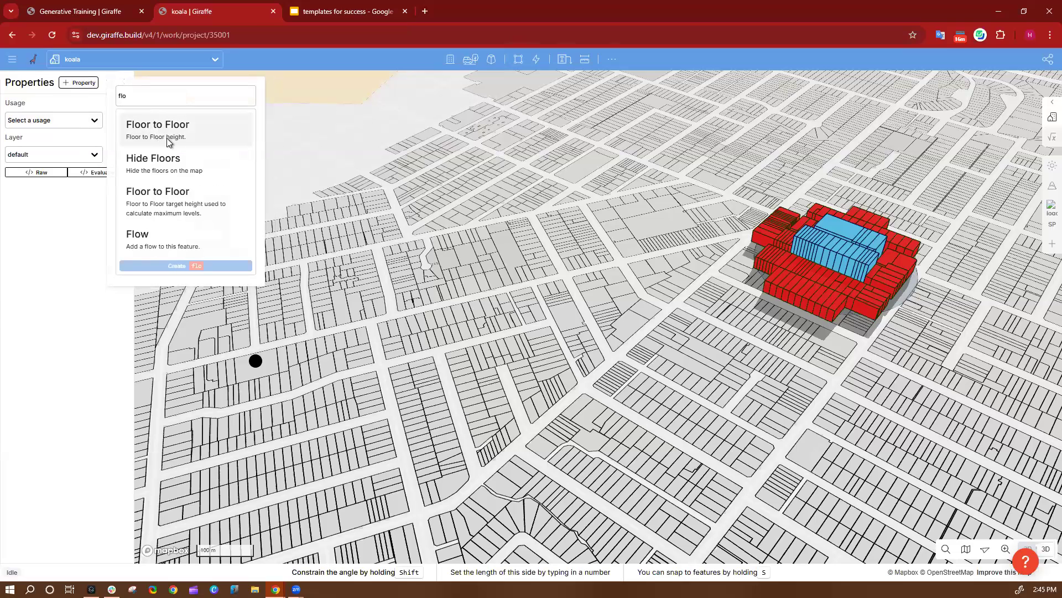
pyautogui.click(173, 137)
pyautogui.click(58, 225)
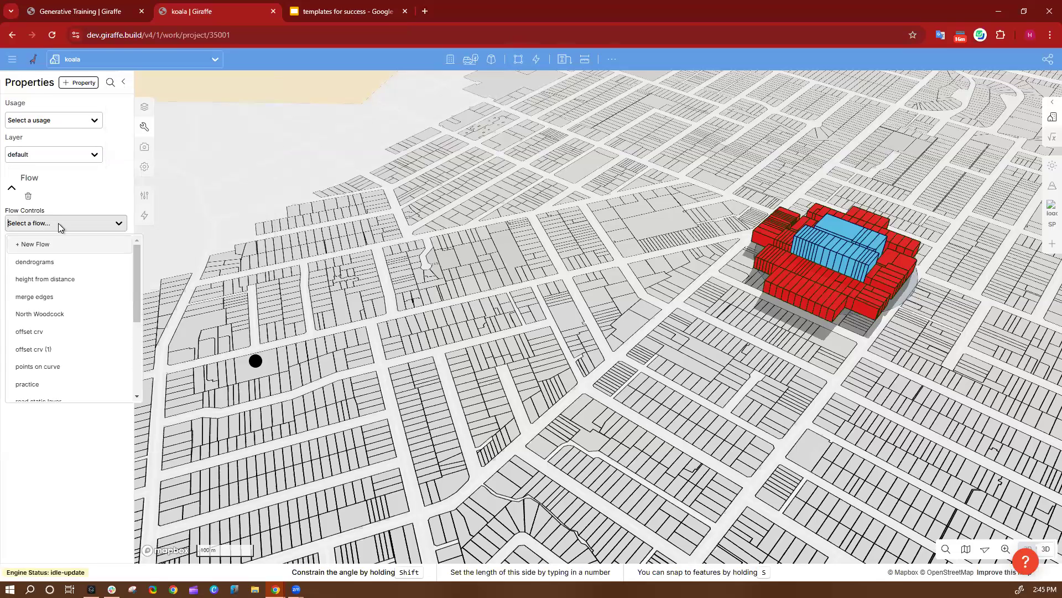
pyautogui.click(60, 314)
# Set the Radius of the new point's flow to 100
pyautogui.click(48, 300)
pyautogui.click(106, 247)
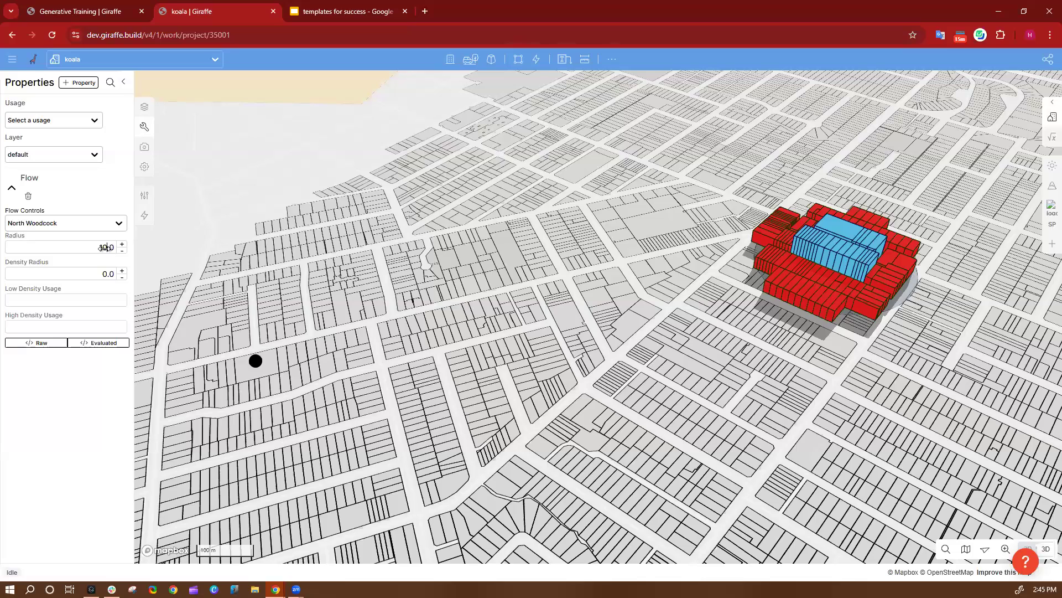
pyautogui.write('0')
pyautogui.press('Tab')
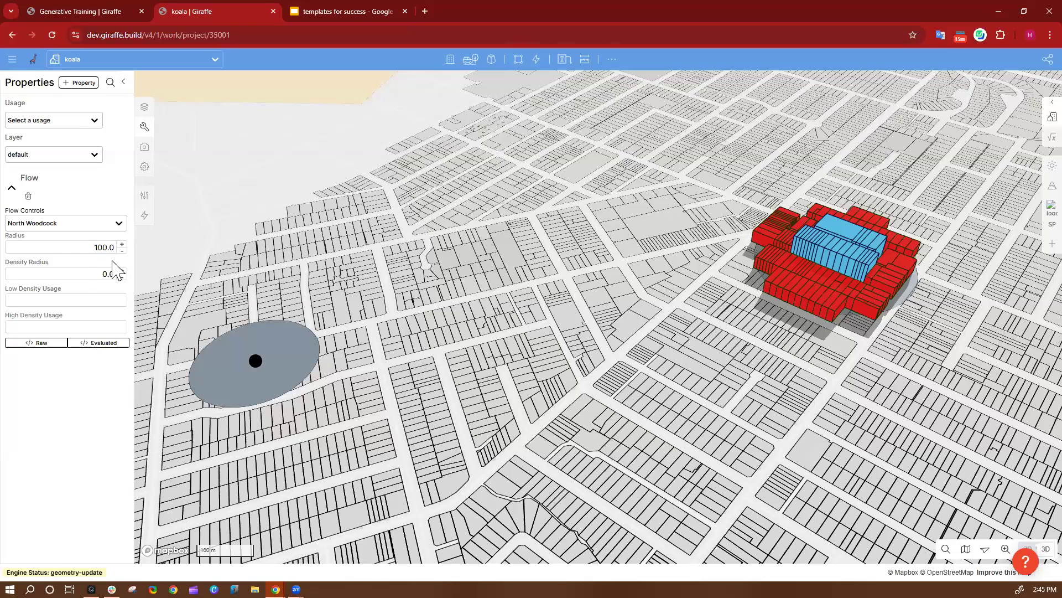
pyautogui.press('Escape')
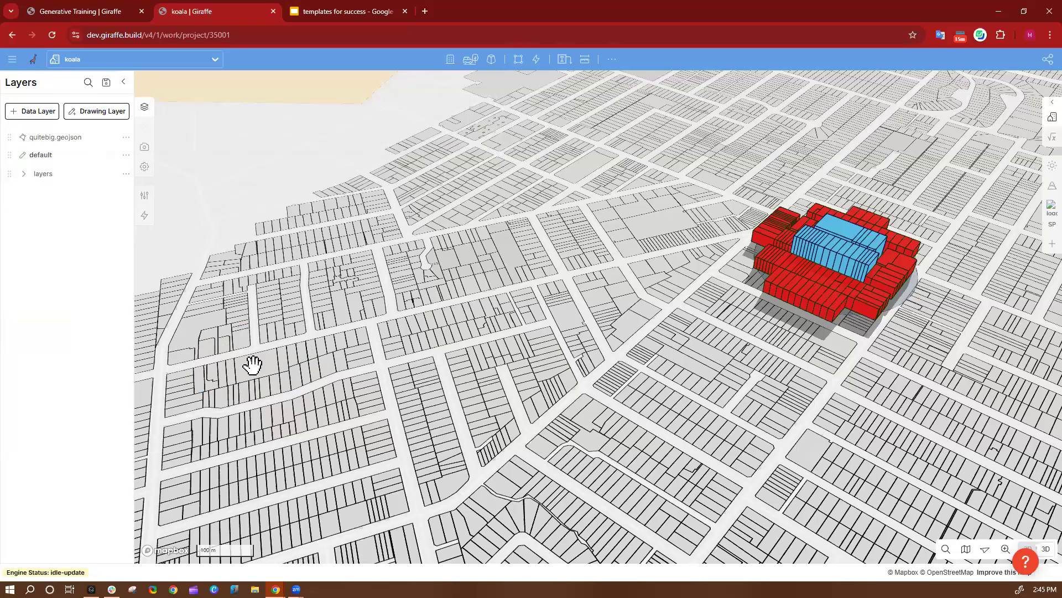
pyautogui.moveTo(266, 359); pyautogui.dragTo(269, 362)
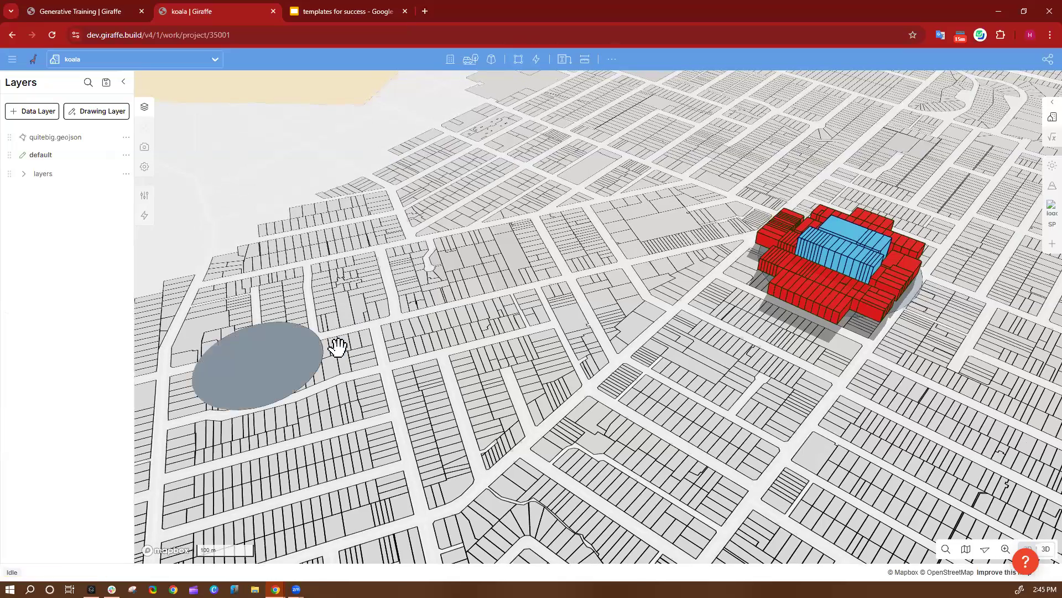
# Reselect the new point and set its flow's Density Radius to 75
pyautogui.click(247, 364)
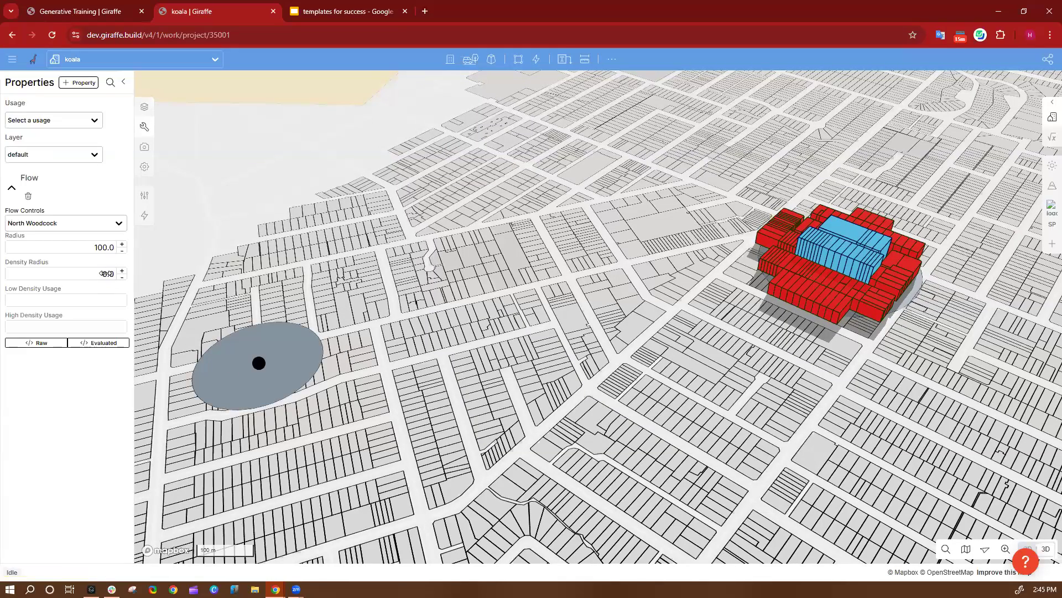
pyautogui.press('BackSpace')
pyautogui.write('75')
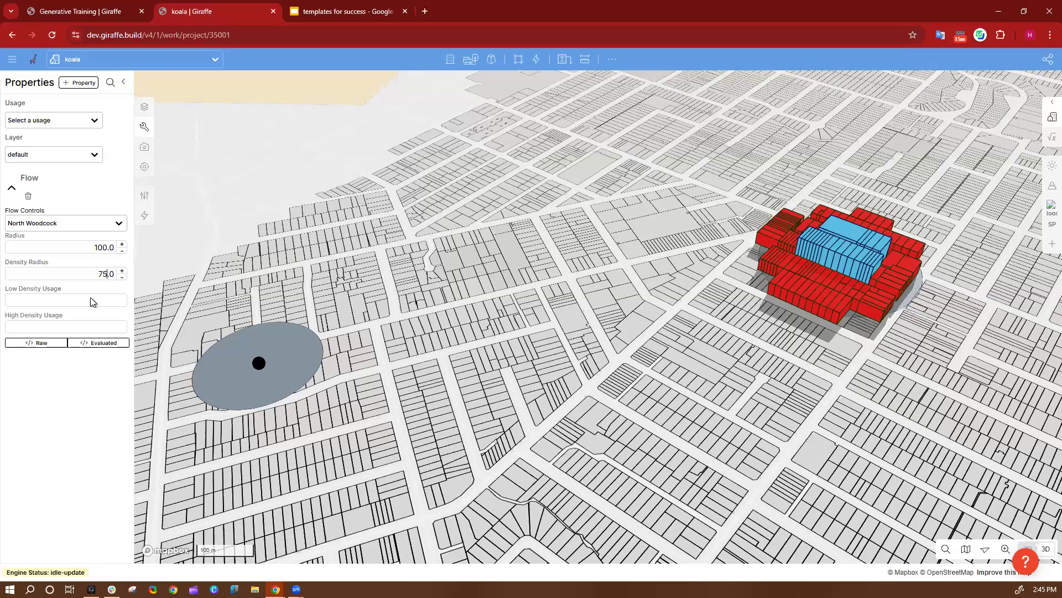
# Set the new point's Low Density Usage to Amenity and its High Density Usage to Residential
pyautogui.click(87, 299)
pyautogui.write('Amenity')
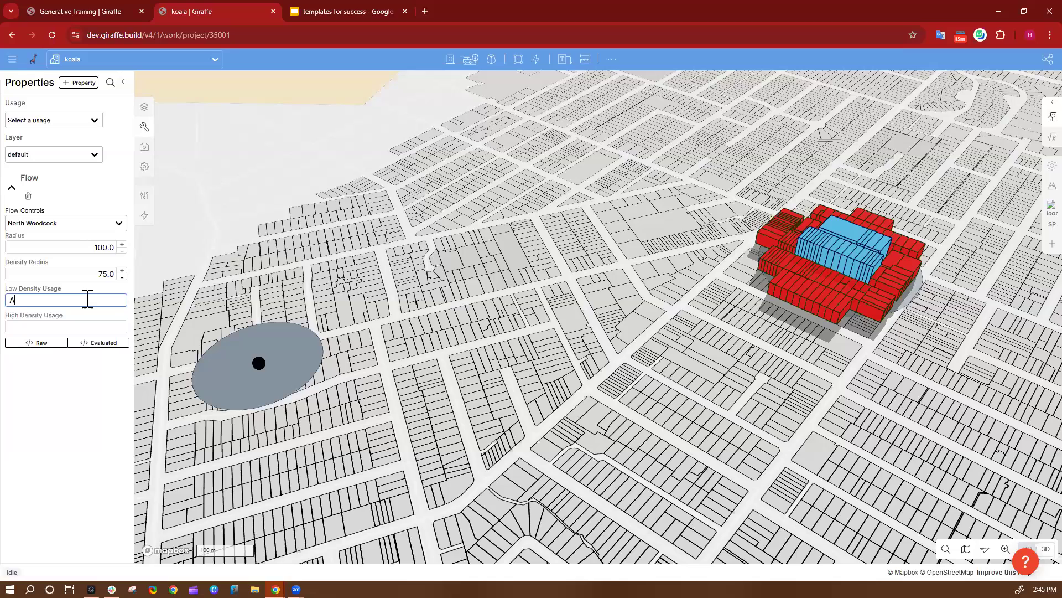
pyautogui.click(73, 329)
pyautogui.write('Residentia;l')
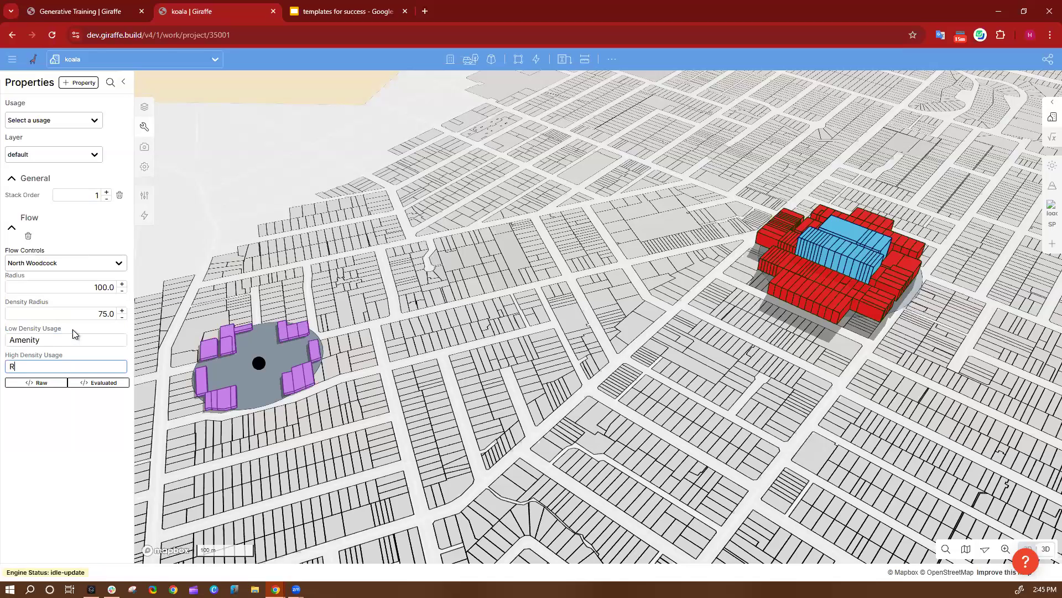
pyautogui.press('BackSpace')
pyautogui.press('BackSpace')
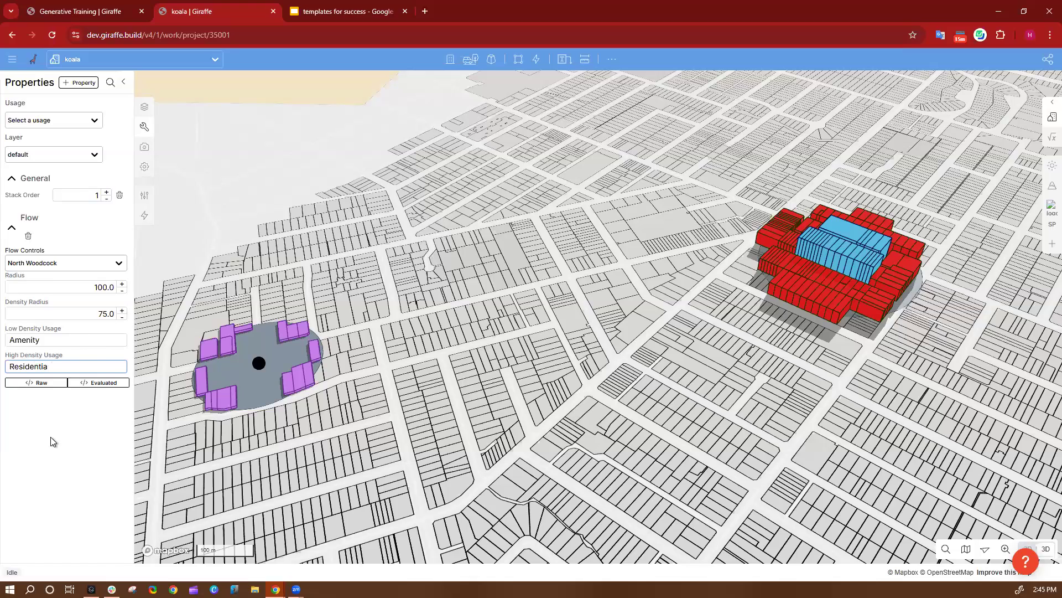
pyautogui.write('l')
pyautogui.click(58, 439)
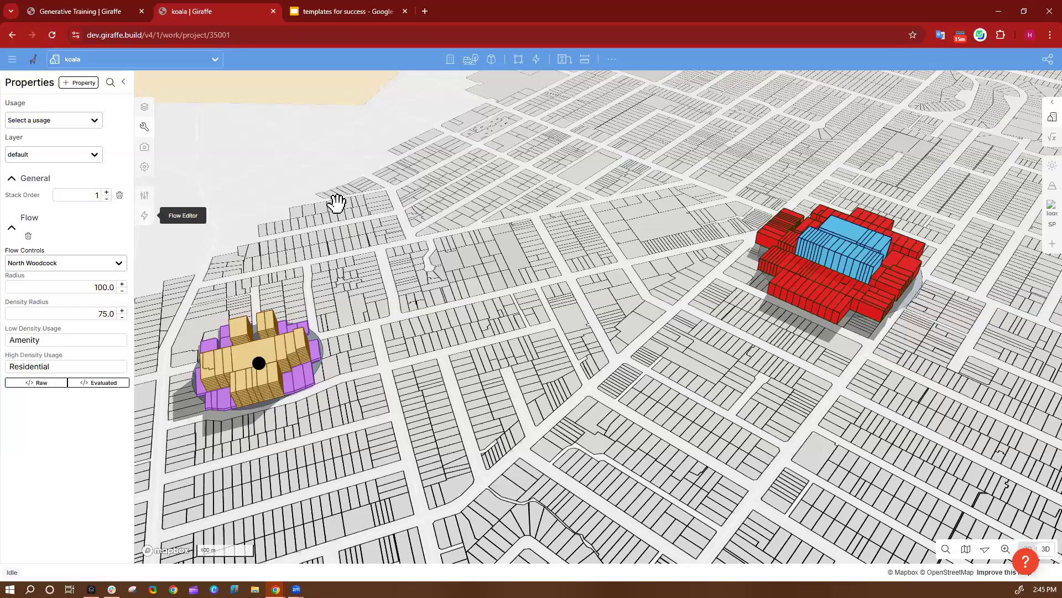
# Review the new point's flow settings and both building clusters on the map, and return to the Generative Training project
pyautogui.click(278, 173)
pyautogui.moveTo(242, 193); pyautogui.dragTo(288, 185)
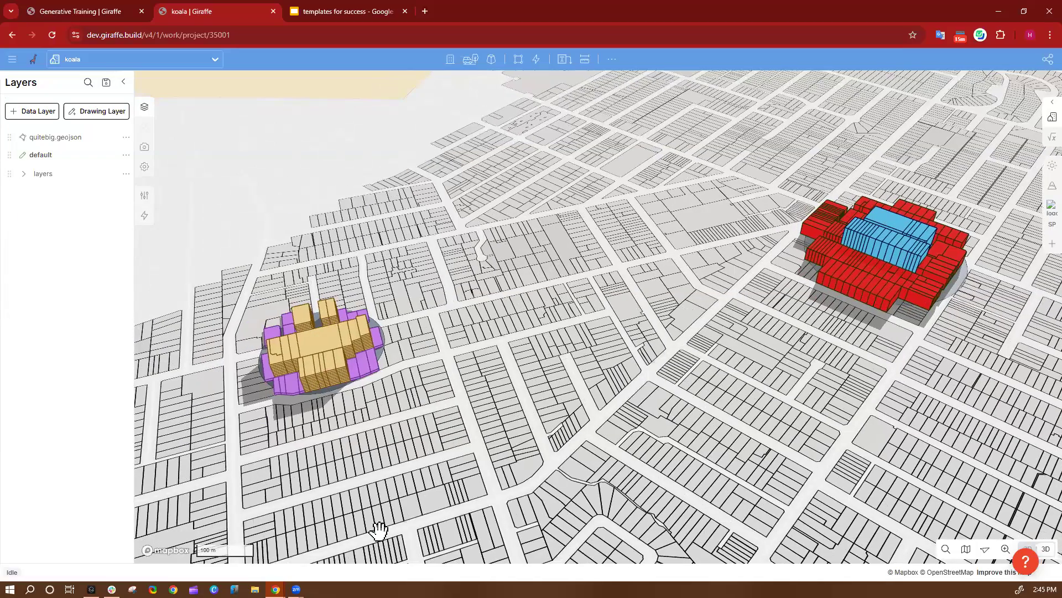
pyautogui.click(323, 341)
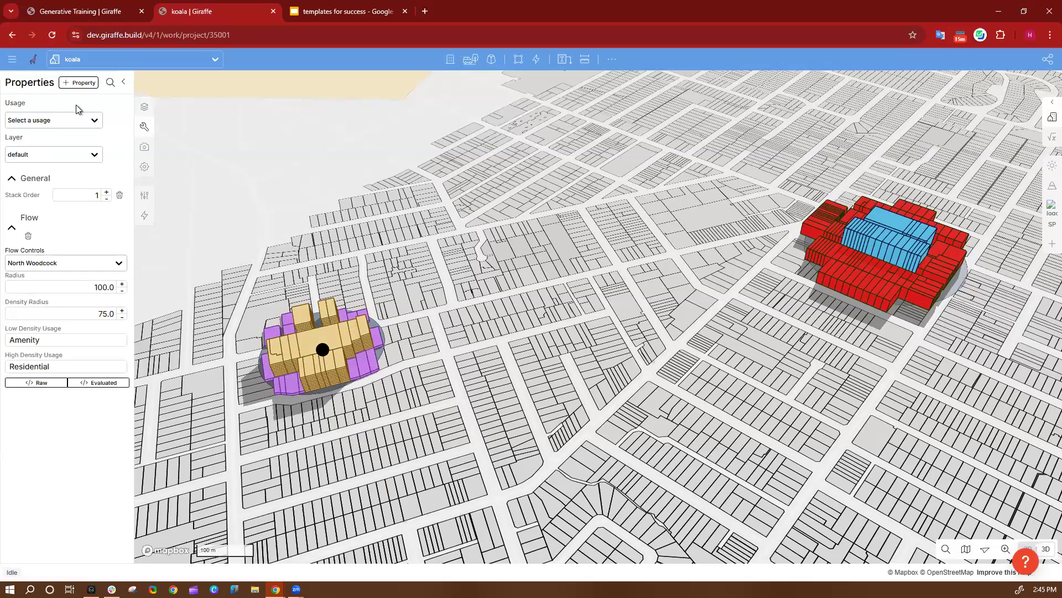
pyautogui.click(408, 256)
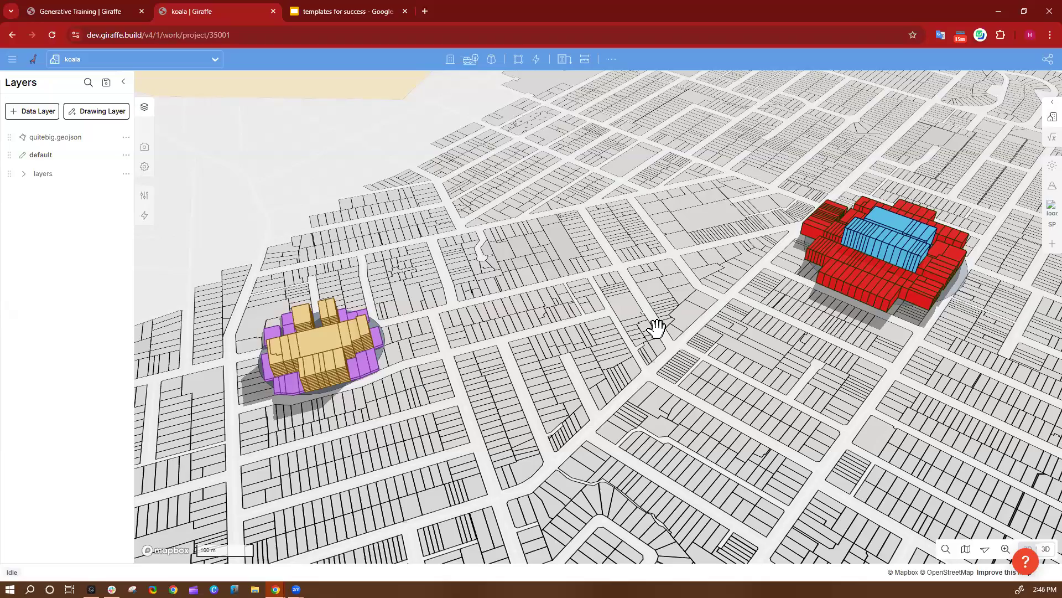
pyautogui.moveTo(596, 379); pyautogui.dragTo(636, 338)
pyautogui.moveTo(386, 330); pyautogui.dragTo(307, 364)
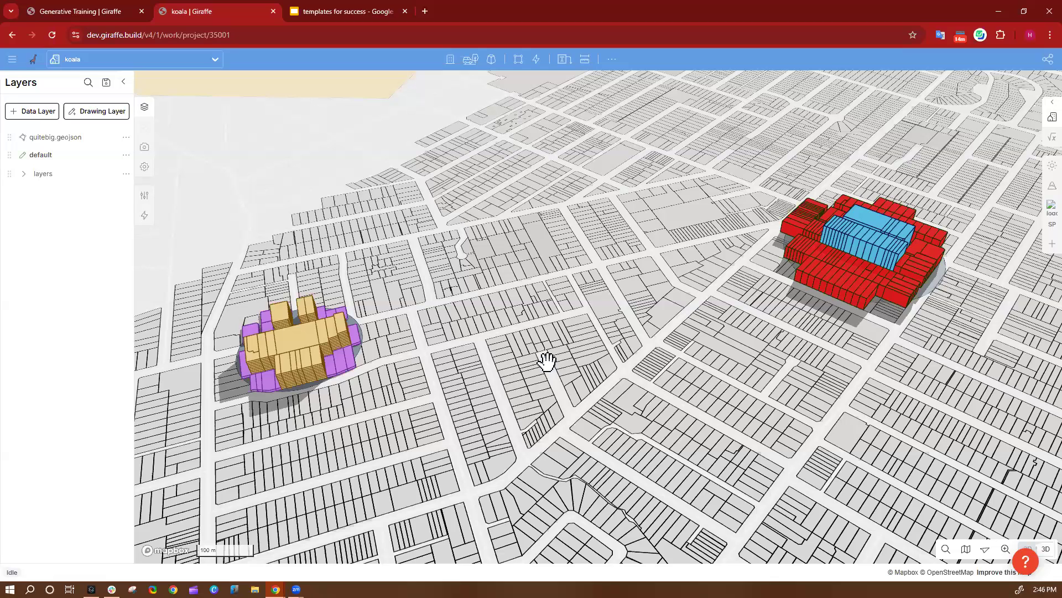
pyautogui.click(75, 12)
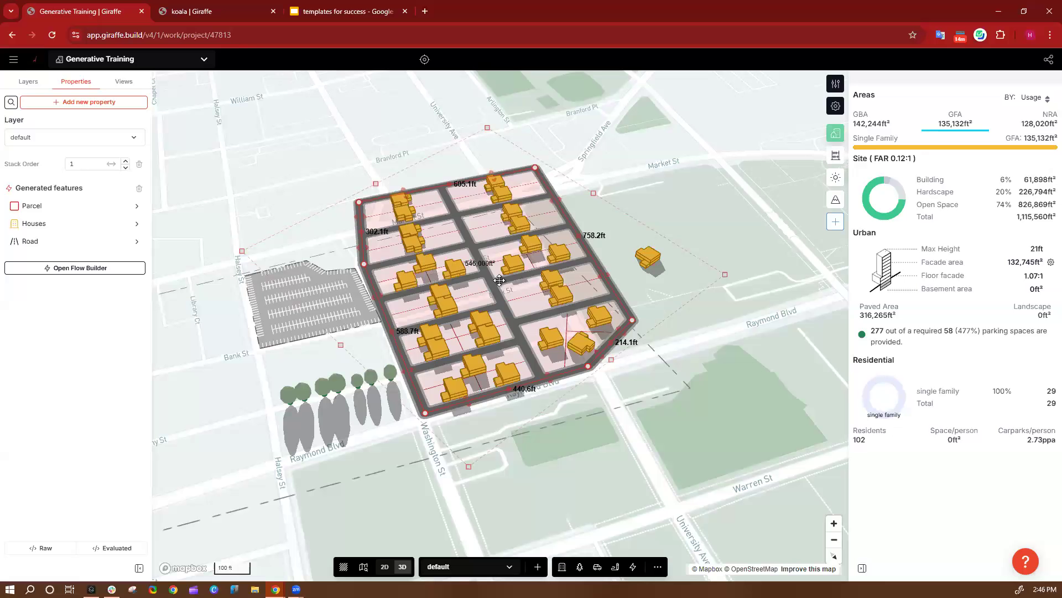
# Reselect the subdivided block to review its generated parcels, houses and roads
pyautogui.click(687, 195)
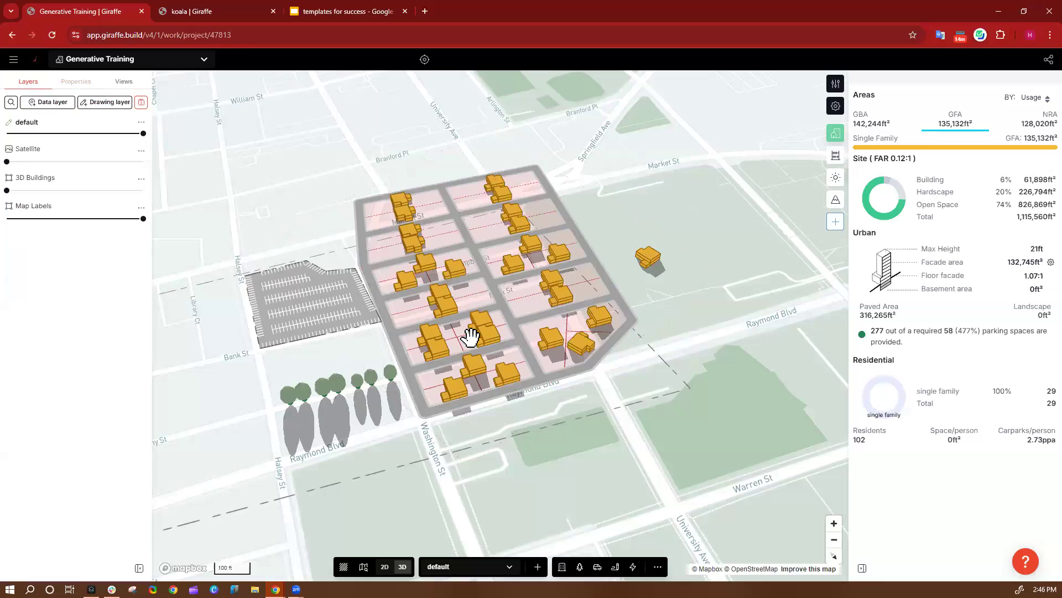
pyautogui.click(446, 242)
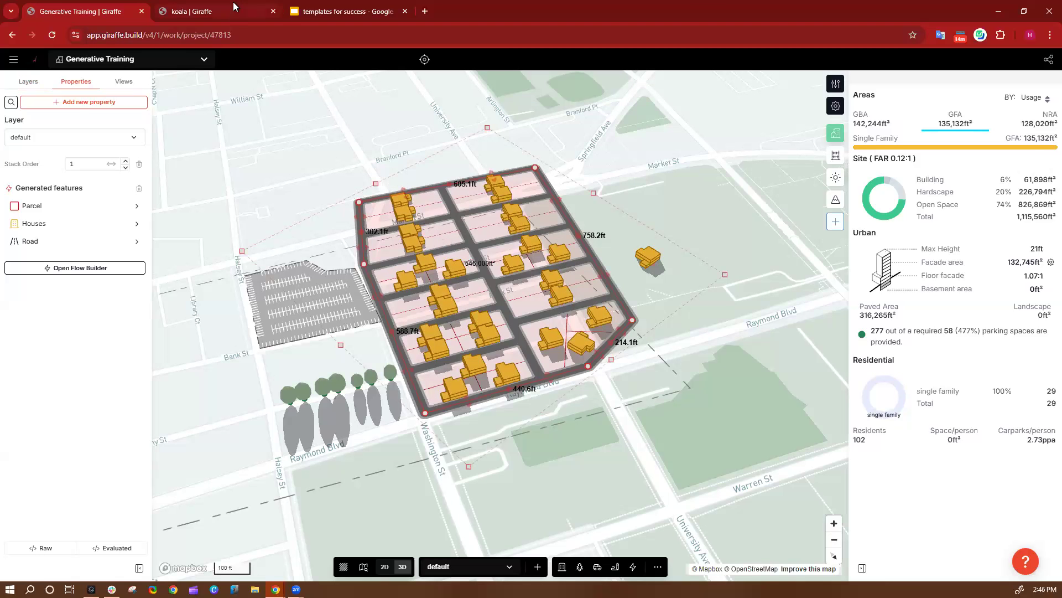
# Switch to the koala project and move the Amenity and Residential flow point to parcels nearer the red and blue building cluster
pyautogui.click(210, 12)
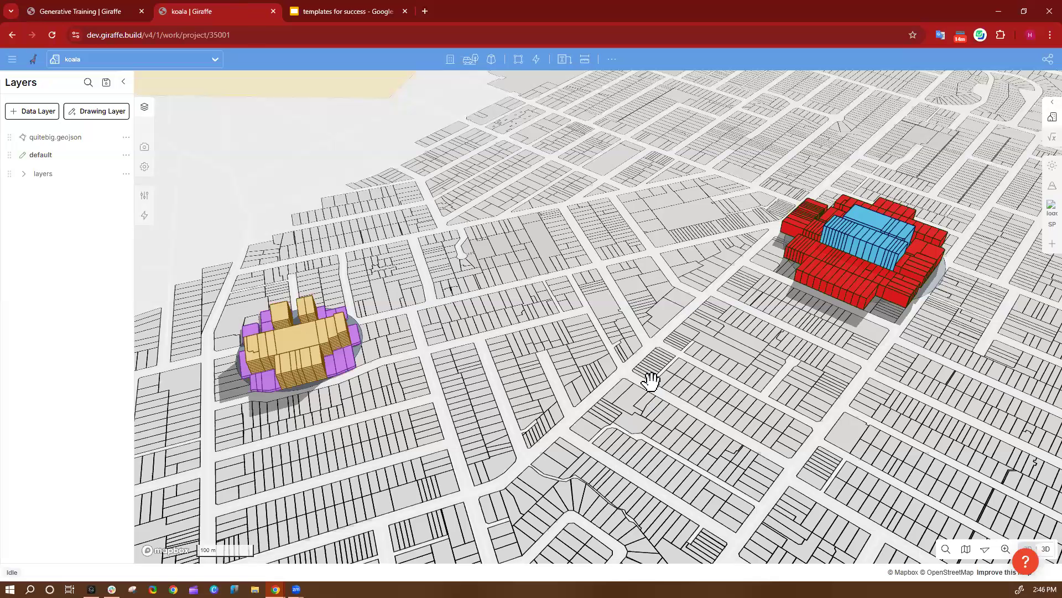
pyautogui.click(315, 336)
pyautogui.moveTo(301, 347); pyautogui.dragTo(561, 252)
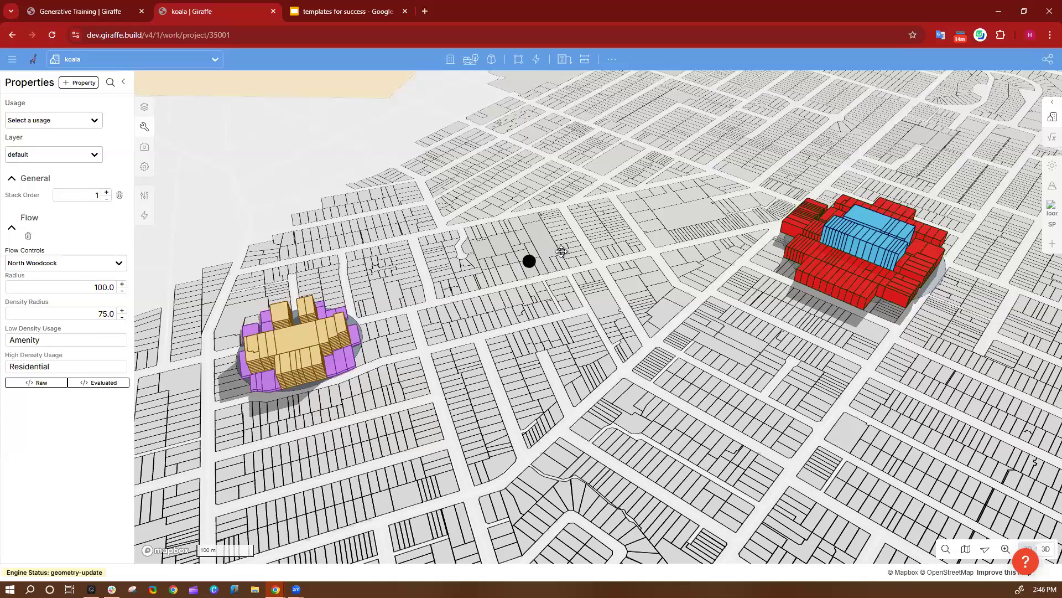
pyautogui.click(668, 181)
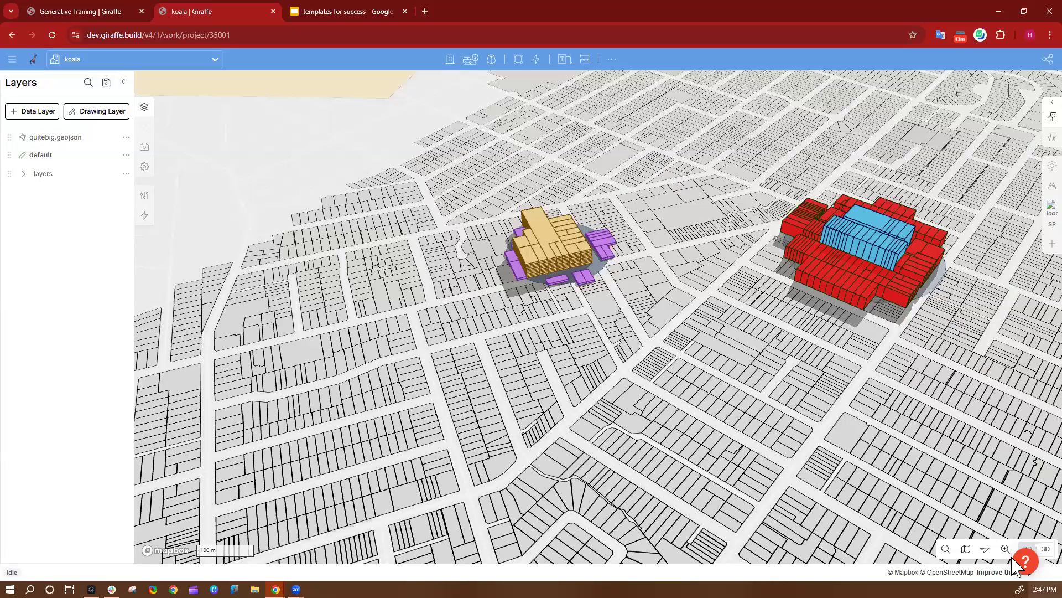
# View the help resources in the Info Hub, close it and dismiss the live demo banner
pyautogui.click(1026, 563)
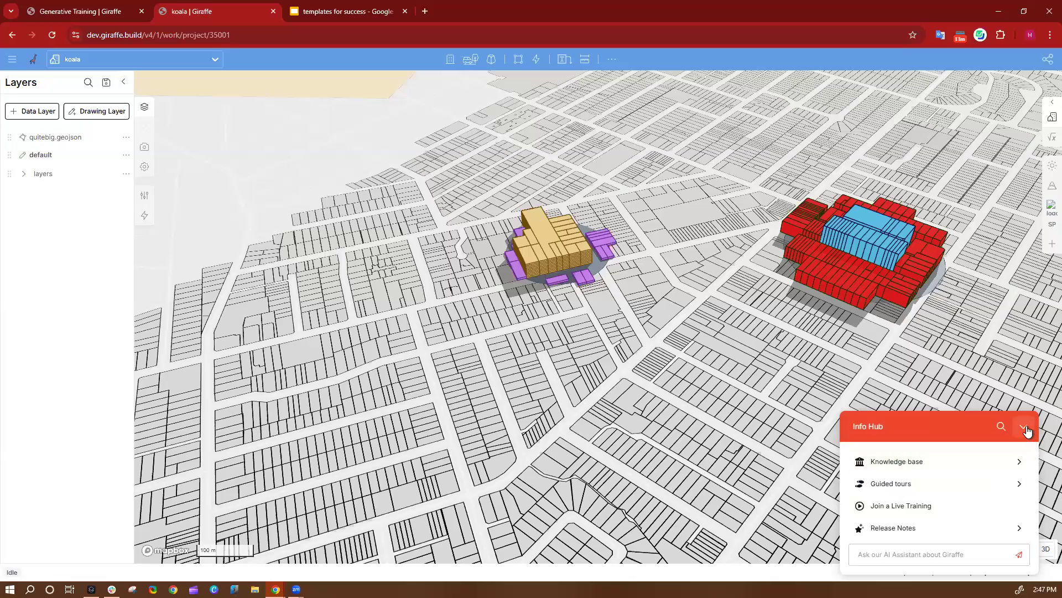
pyautogui.click(1025, 430)
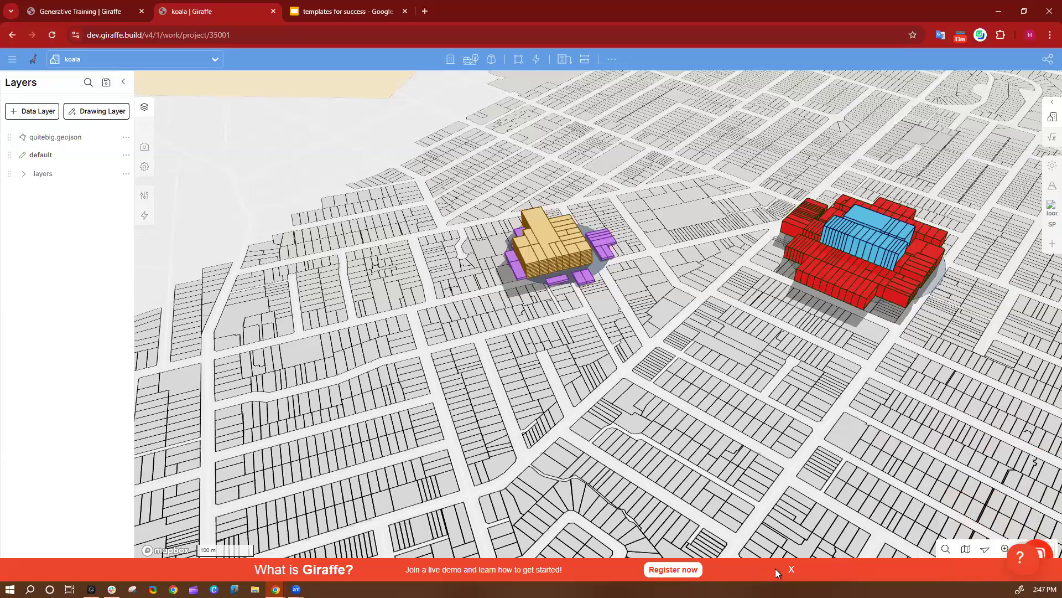
pyautogui.click(791, 568)
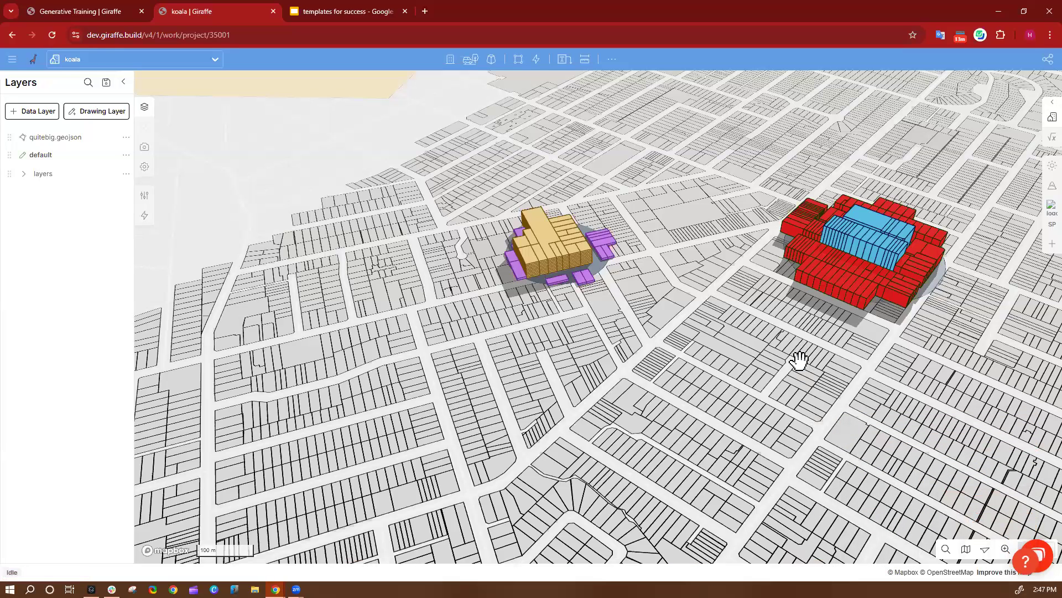